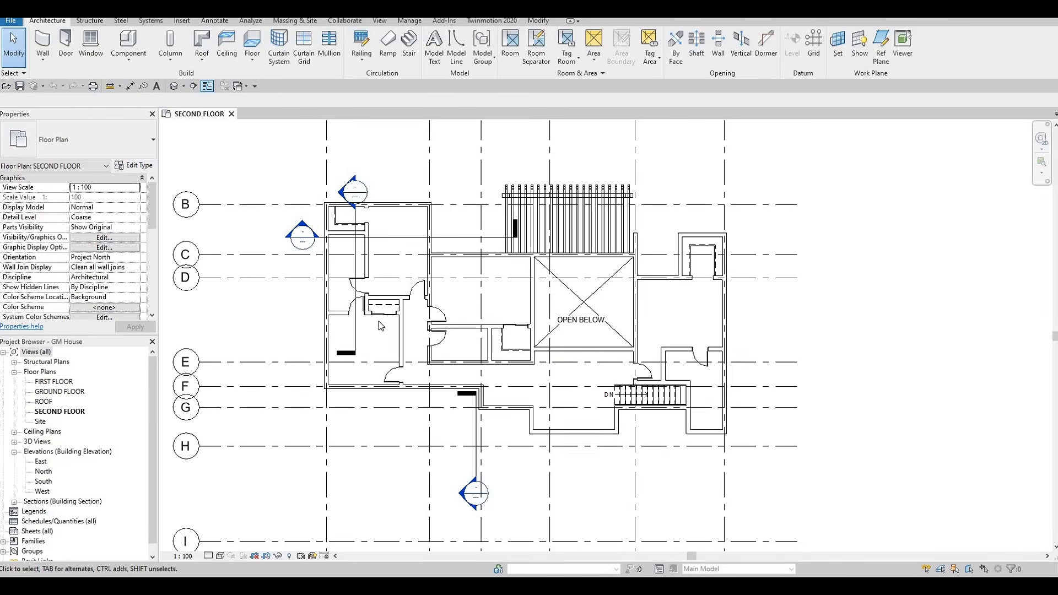
- Set the SECOND FLOOR plan's underlay base level to FIRST FLOOR
scroll(379, 325, "up", 5)
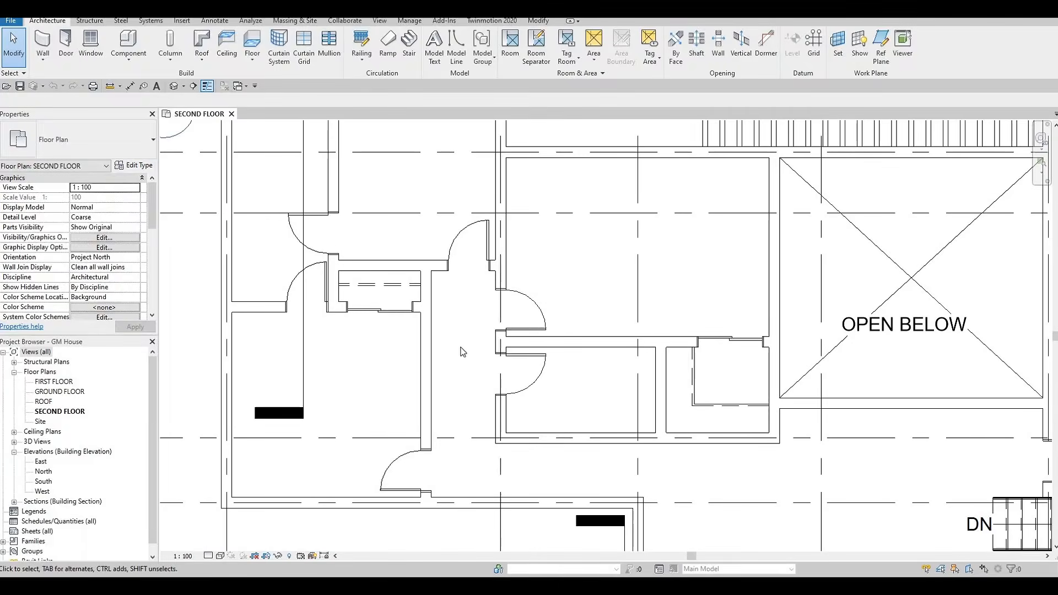
scroll(463, 351, "down", 3)
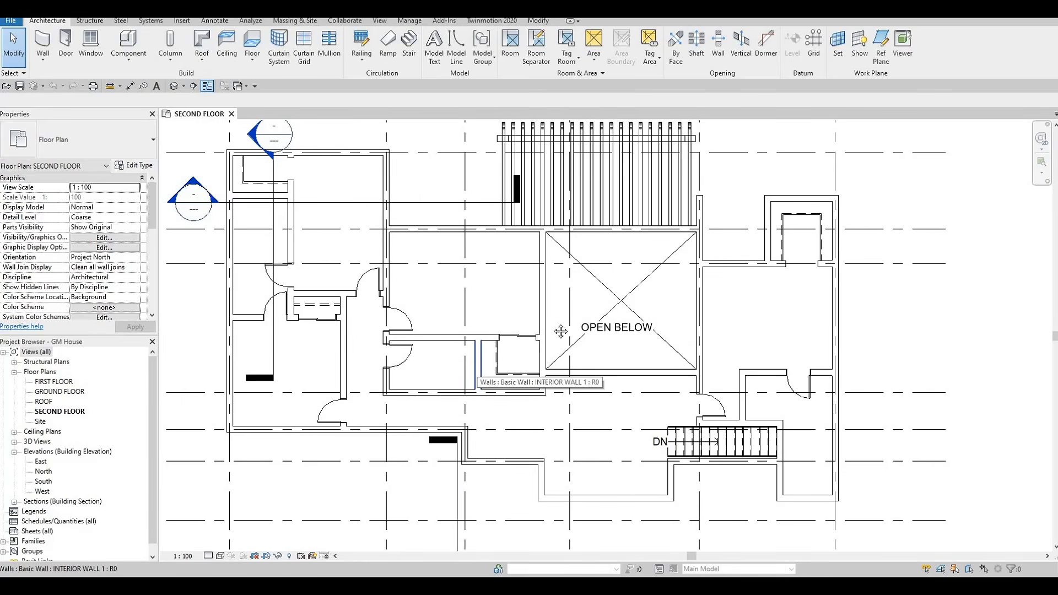
middle_click_drag(552, 312, 531, 328)
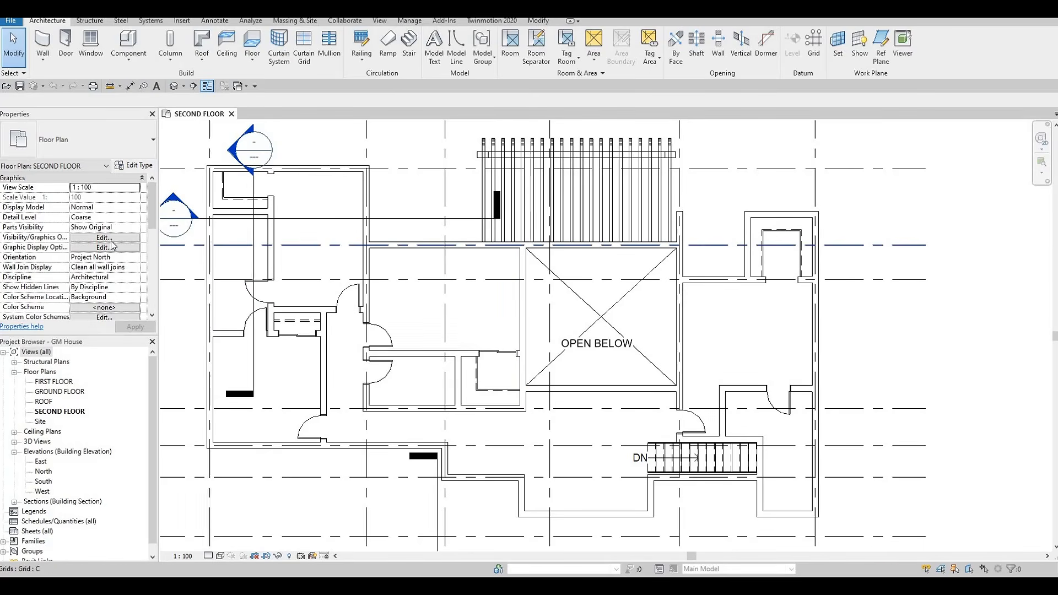
scroll(119, 246, "down", 5)
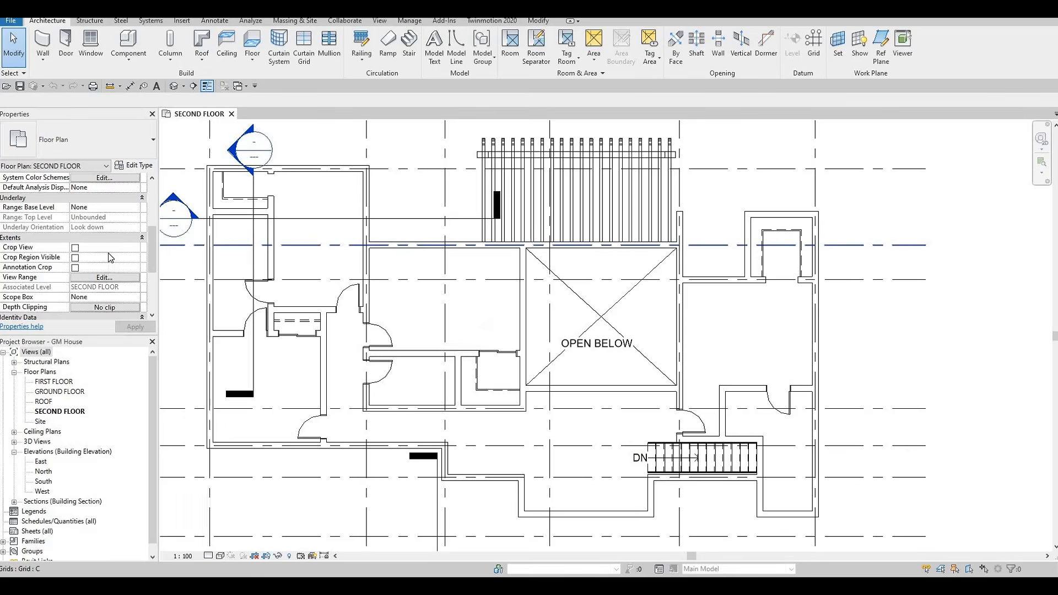
left_click(137, 210)
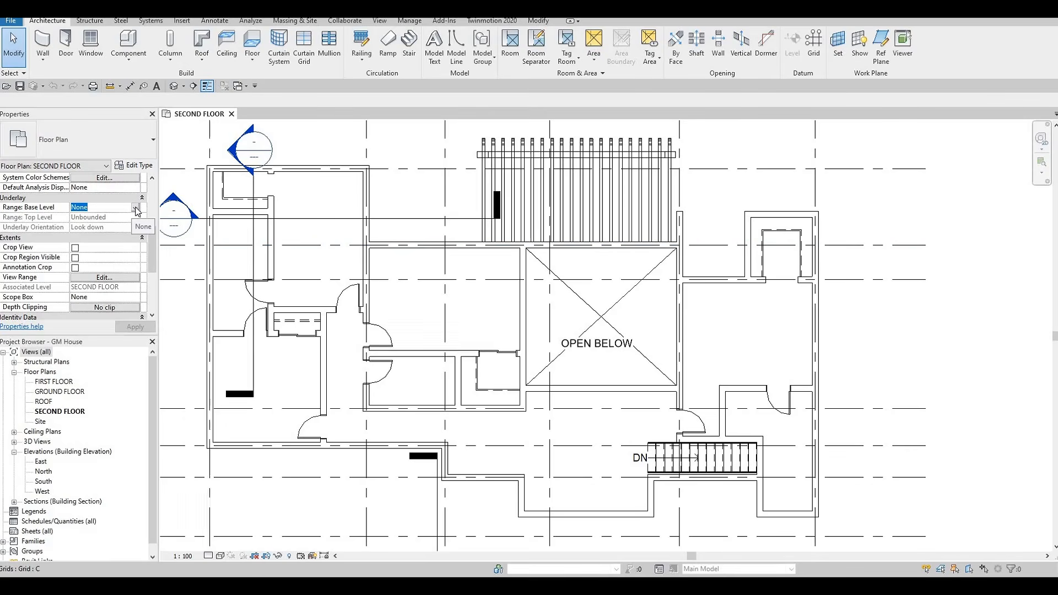
left_click(135, 208)
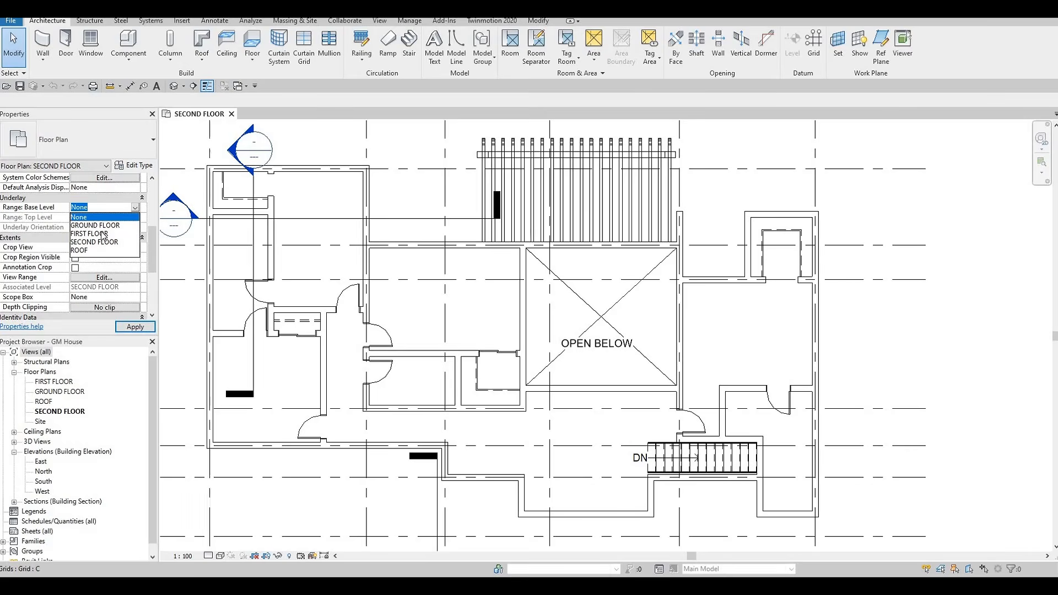
left_click(159, 348)
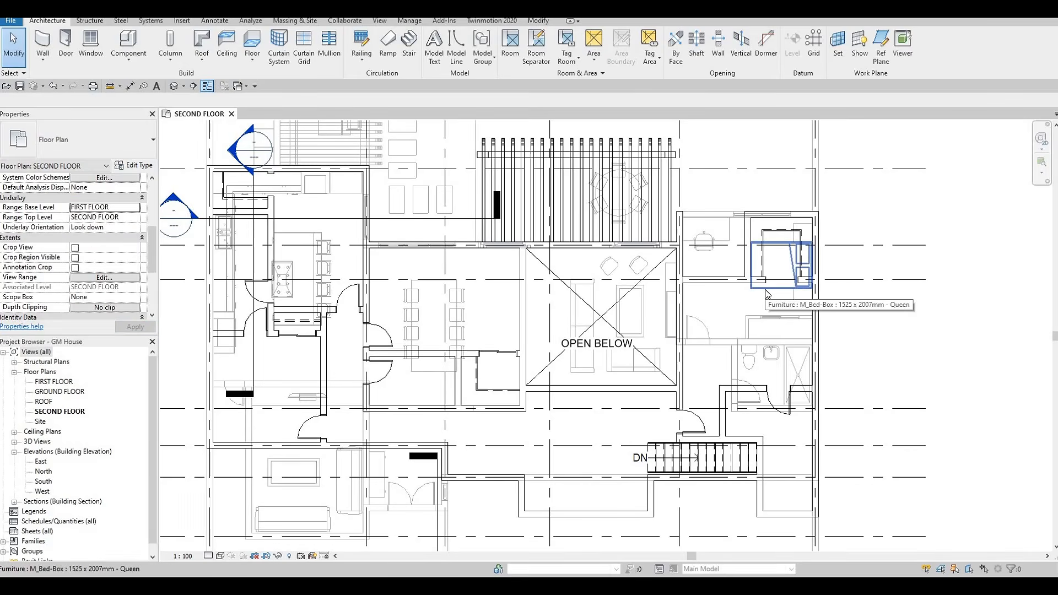
- Create a similar M_Bed-Box 1525 x 2007mm - Queen, rotate it, and place it with its headboard against the east bedroom's exterior wall
left_click(767, 293)
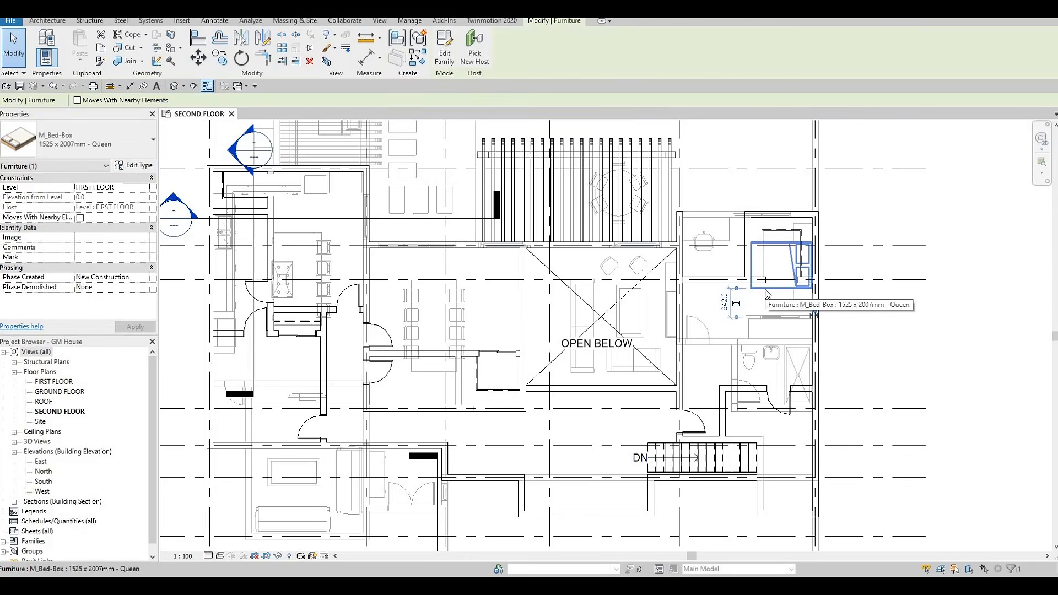
key("c")
key("s")
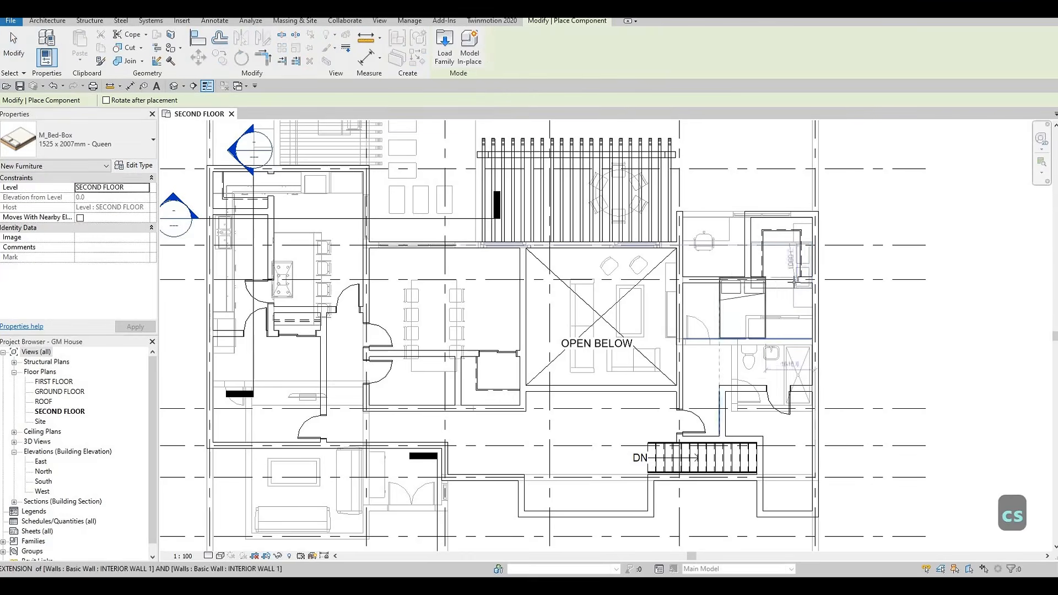
scroll(738, 301, "up", 3)
key("space")
key("space")
key("space")
key("space")
key("space")
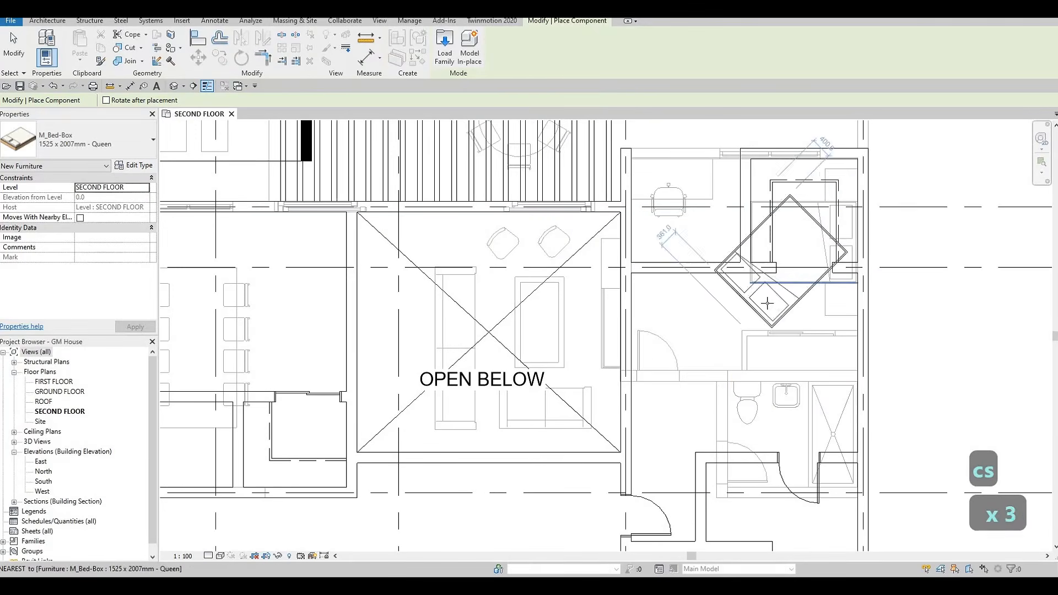
scroll(791, 264, "up", 1)
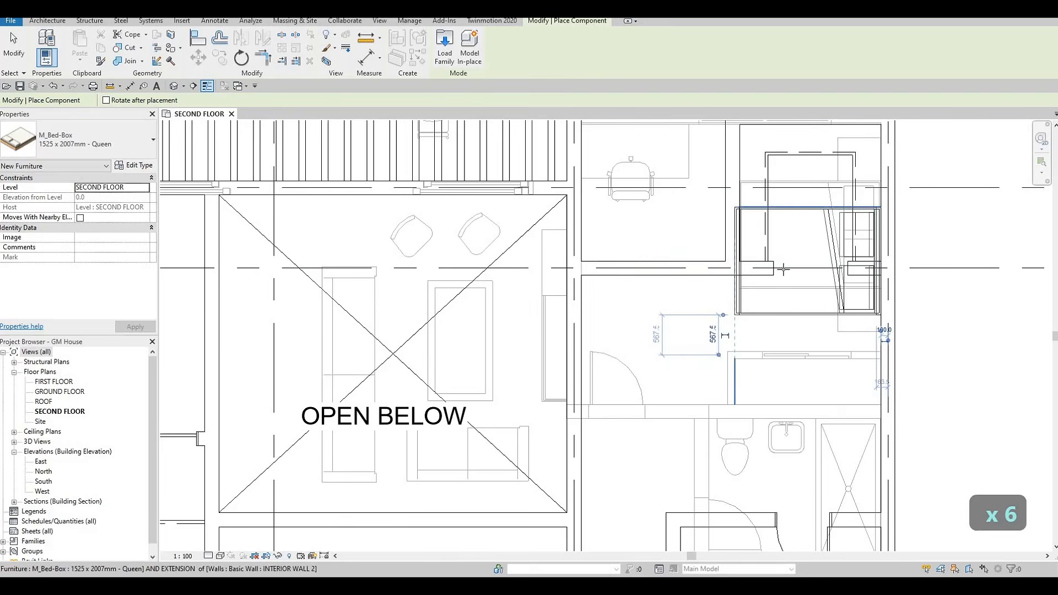
scroll(808, 255, "down", 2)
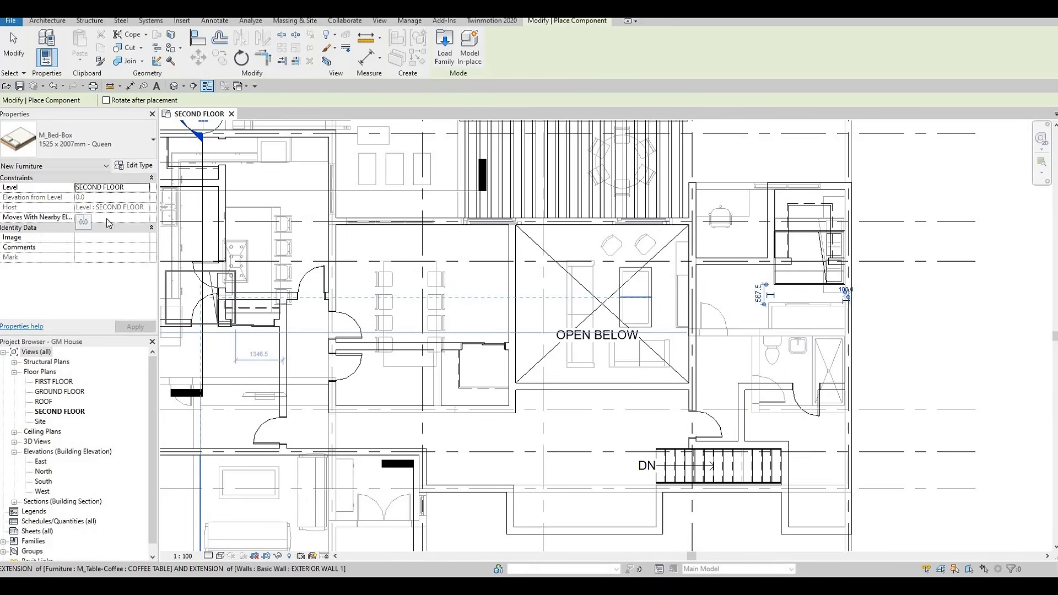
key("Escape")
key("Escape")
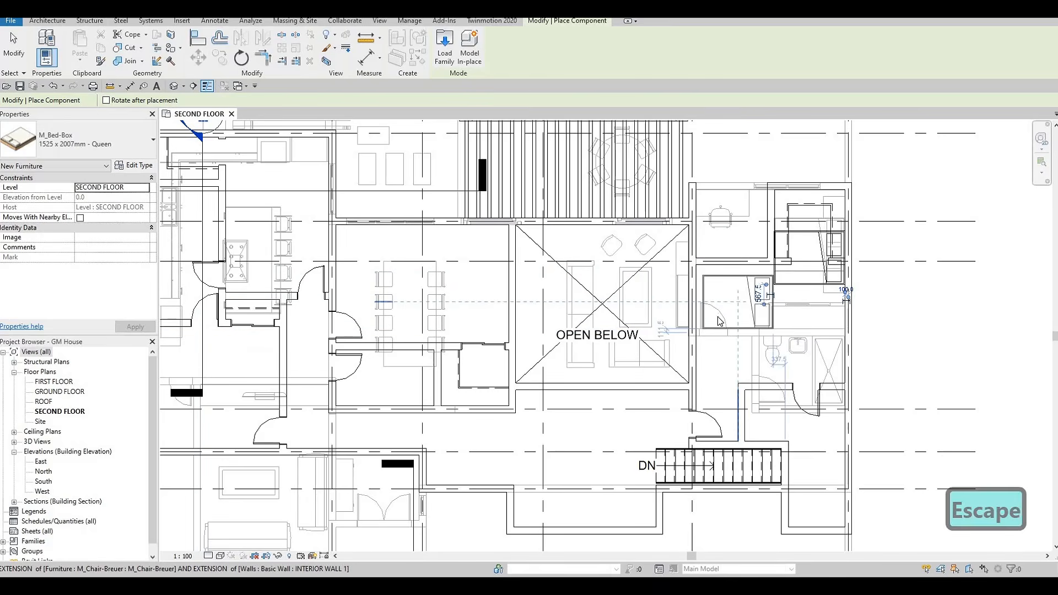
- Create a similar 0610 x 0610 x 0762mm night stand from the underlay and place it against the upper side of the new bed
scroll(717, 299, "up", 5)
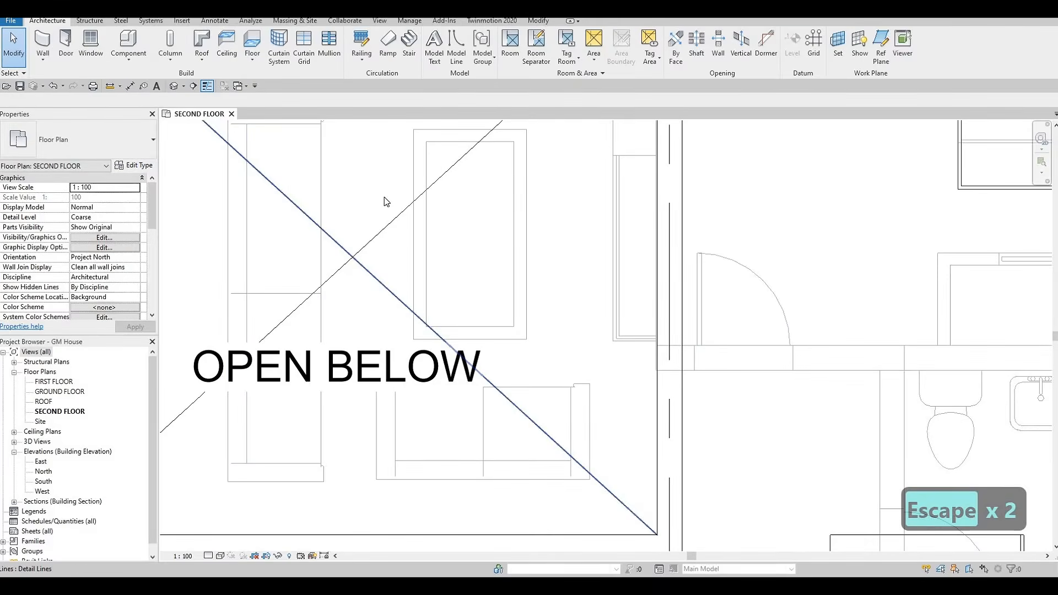
scroll(385, 201, "down", 2)
scroll(551, 247, "down", 4)
middle_click_drag(367, 177, 401, 193)
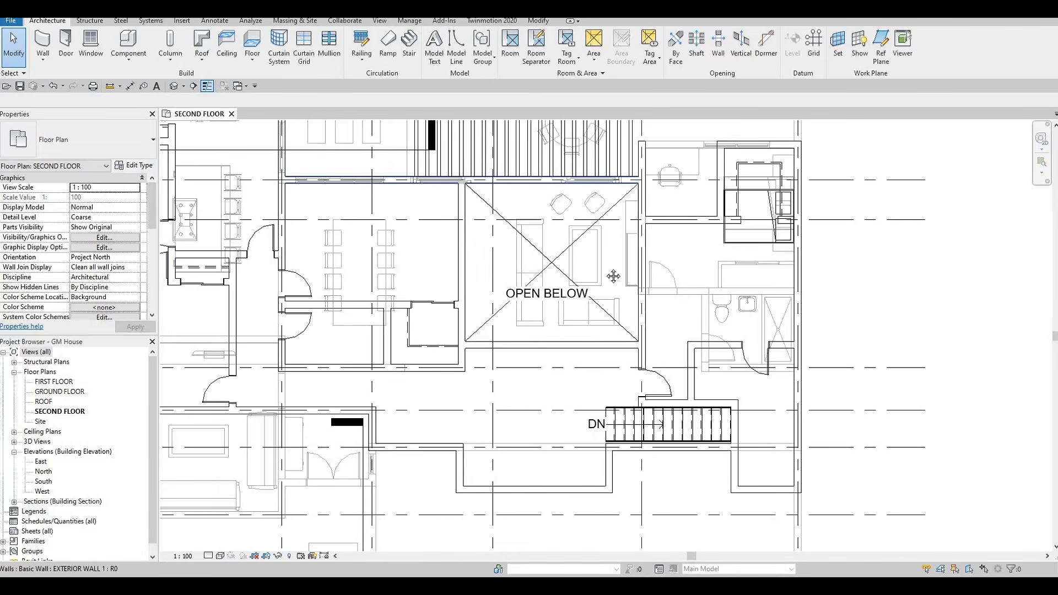
middle_click_drag(617, 266, 585, 295)
key("Escape")
scroll(669, 299, "down", 1)
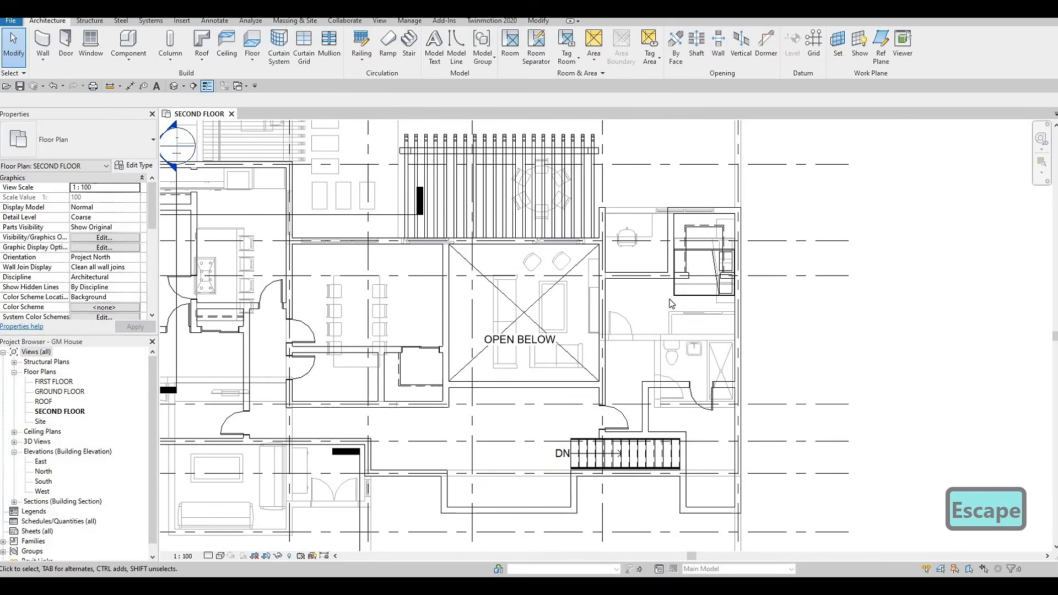
scroll(733, 230, "up", 2)
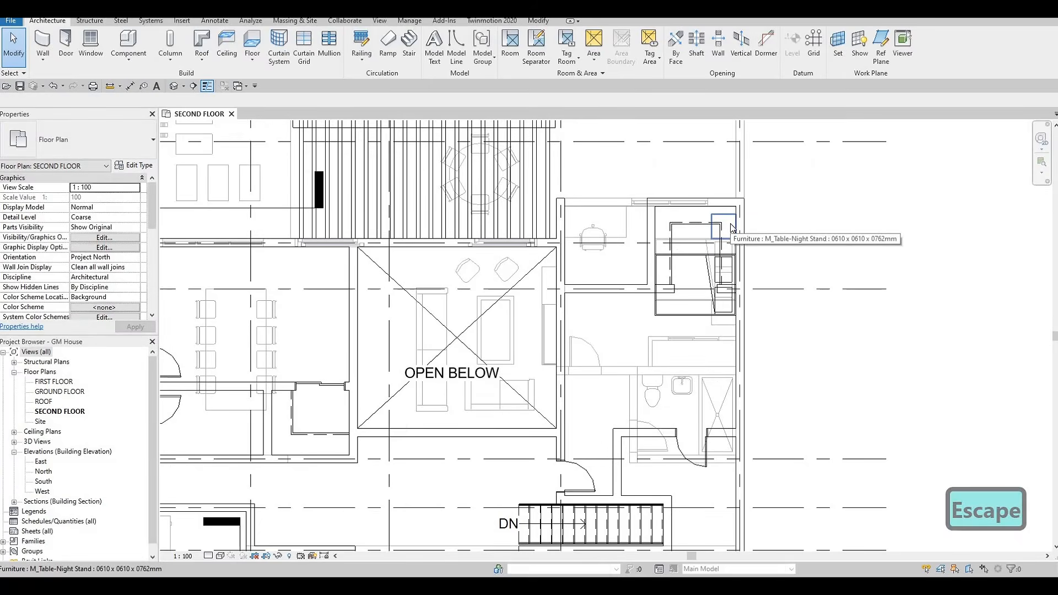
left_click(732, 228)
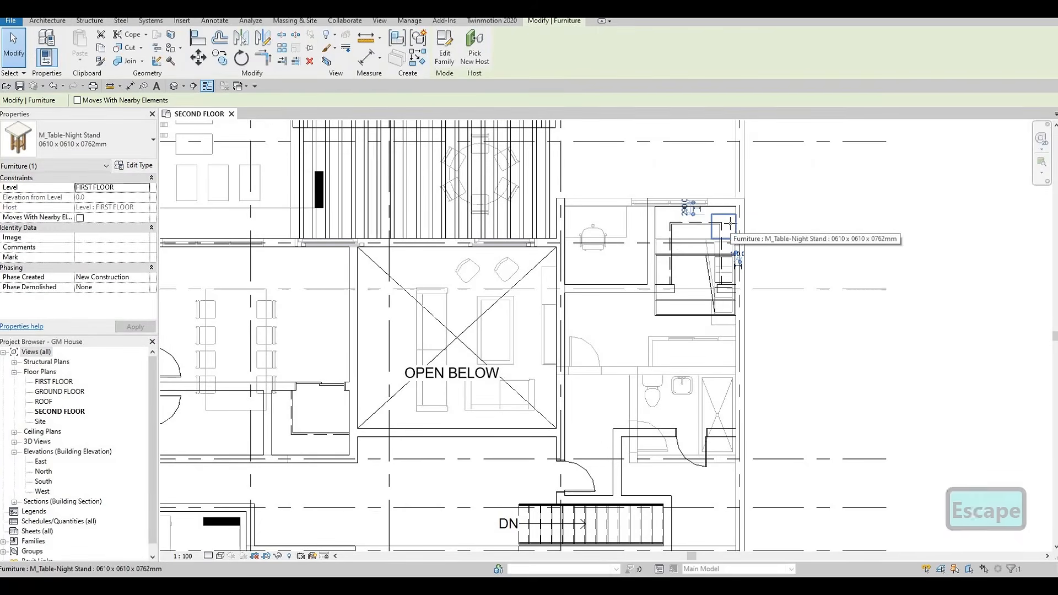
key("c")
key("s")
scroll(683, 272, "up", 5)
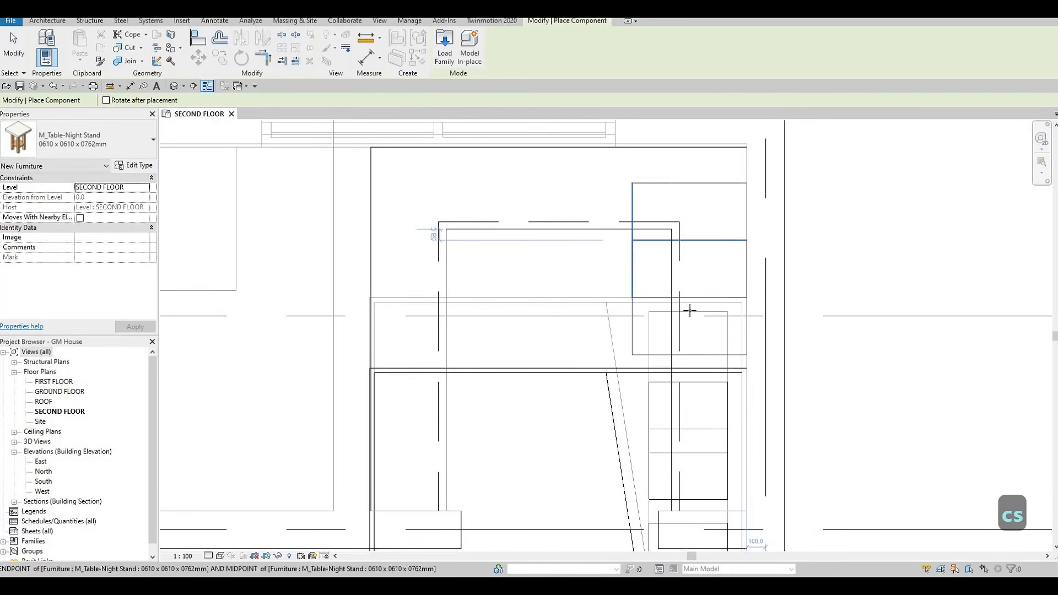
left_click(699, 336)
scroll(686, 293, "down", 2)
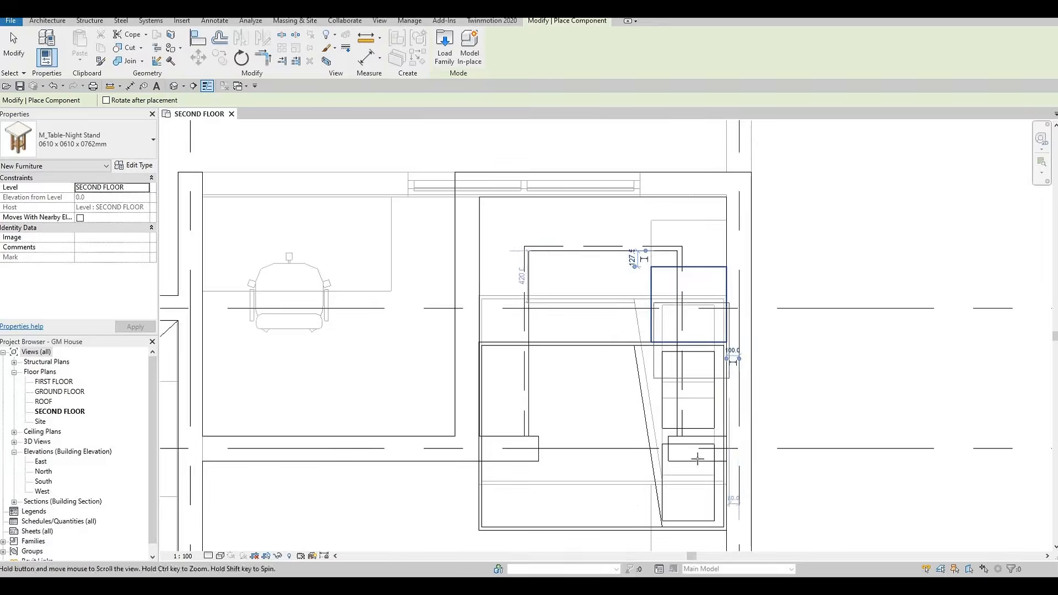
- Place a second matching night stand against the lower side of the bed, beside the exterior wall
middle_click_drag(696, 458, 696, 316)
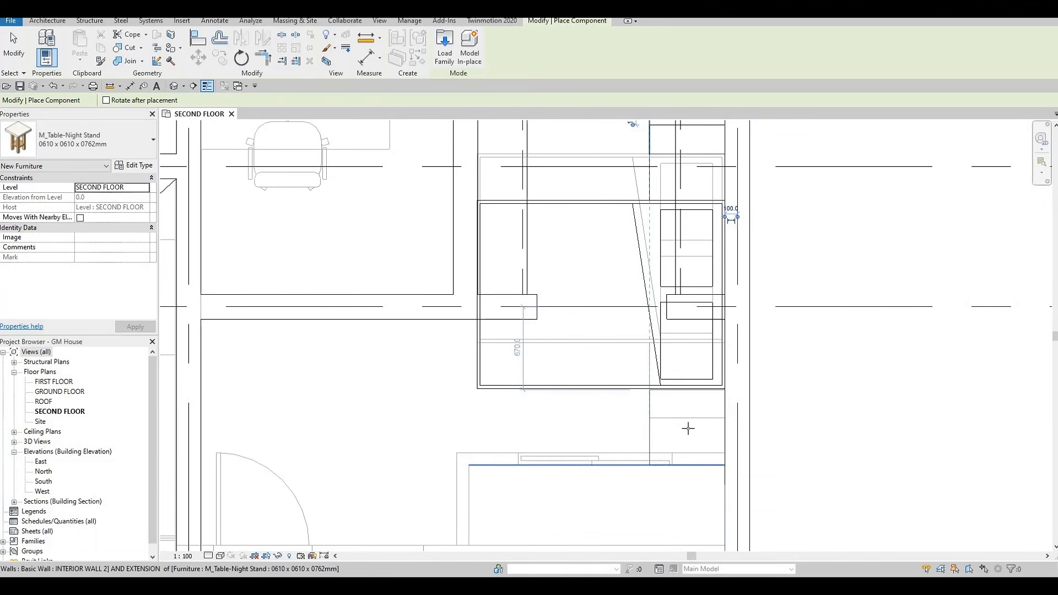
scroll(684, 430, "up", 3)
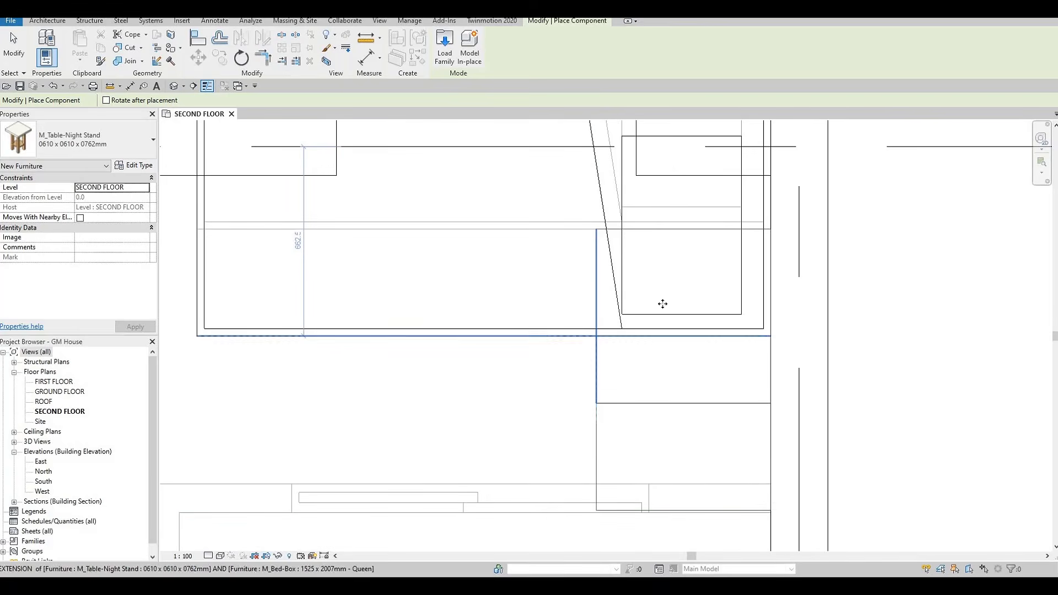
scroll(659, 295, "down", 3)
key("Escape")
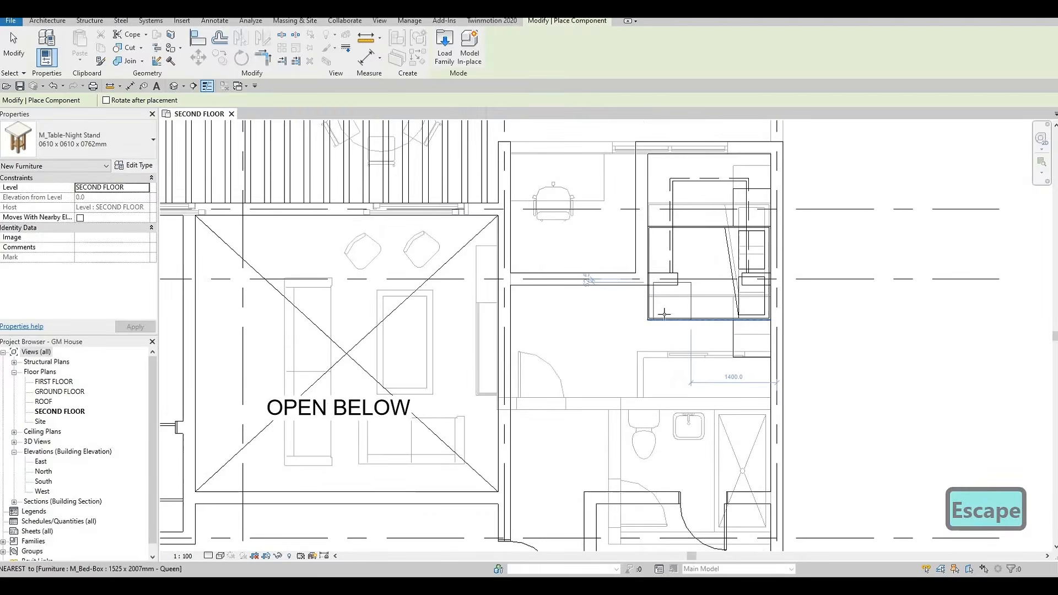
scroll(660, 320, "down", 1)
key("Escape")
scroll(704, 280, "up", 2)
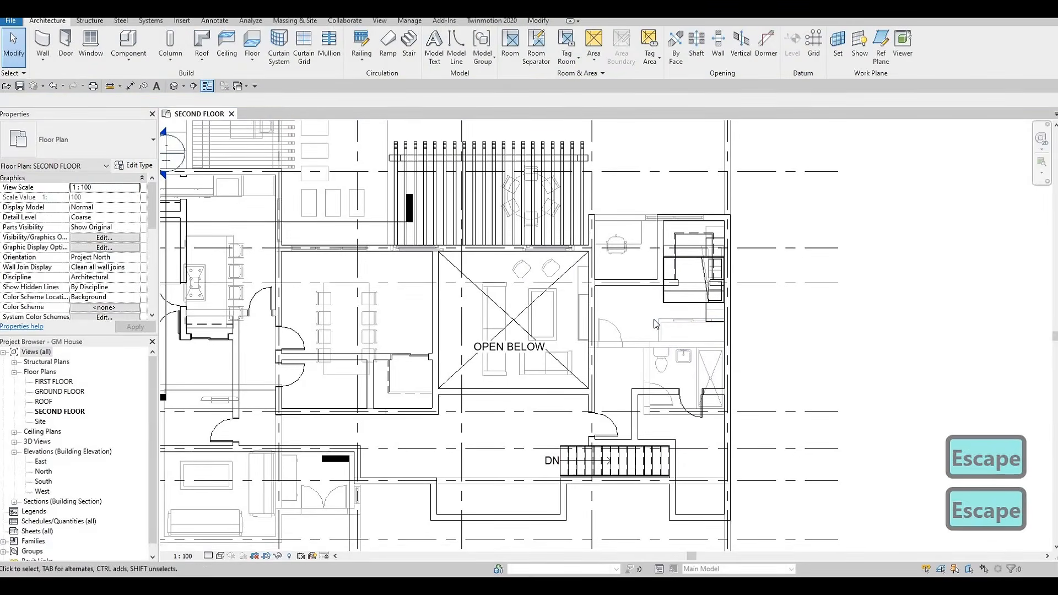
- Create a similar M_Toilet-Domestic-2D and place it on the east bathroom's exterior wall, about 1500 mm from the lower wall
middle_click_drag(672, 309, 702, 265)
scroll(700, 277, "down", 1)
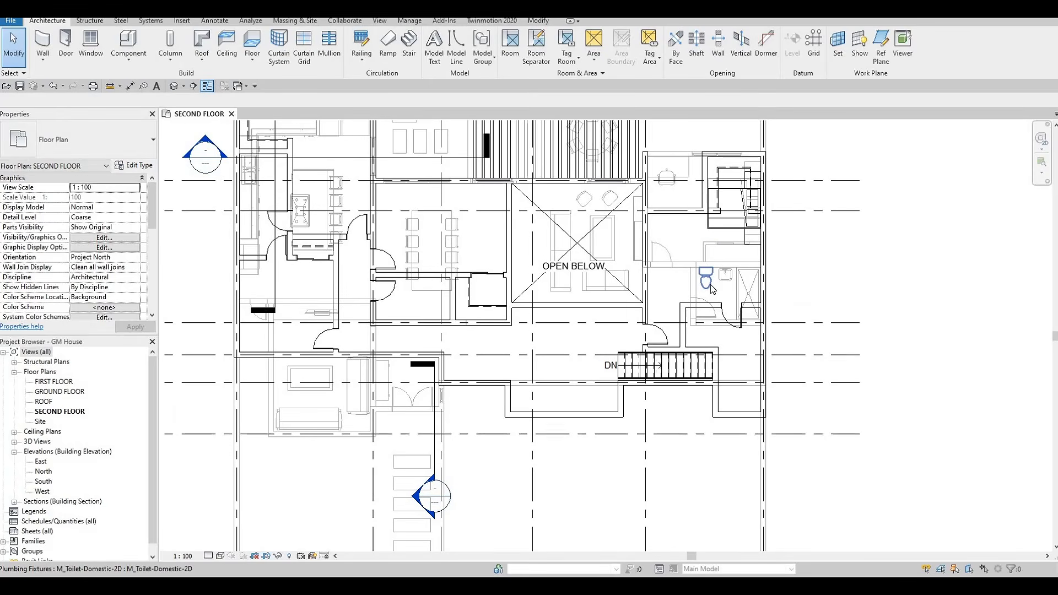
left_click(709, 287)
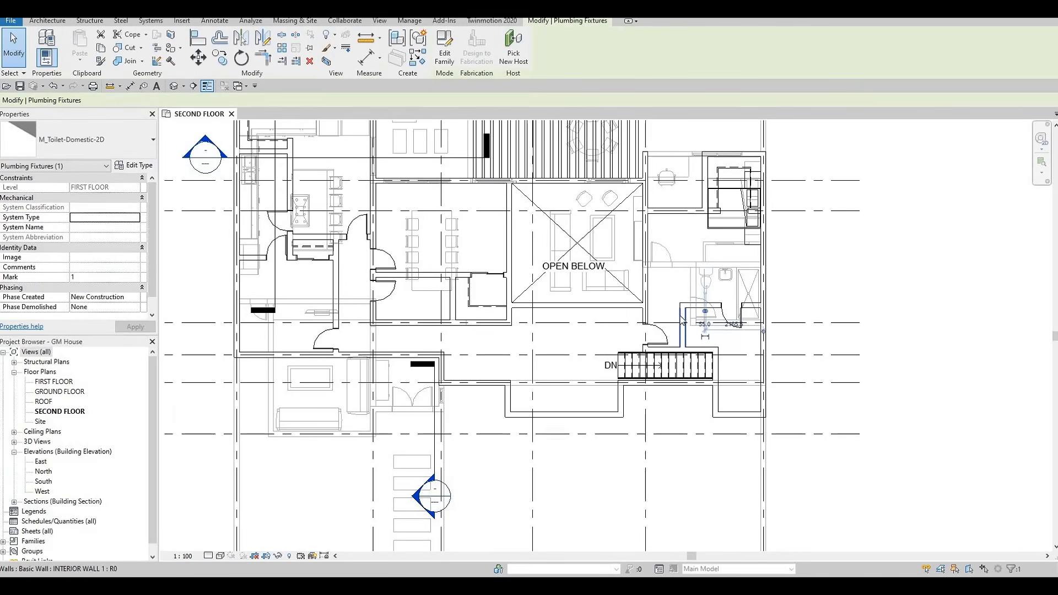
key("c")
key("s")
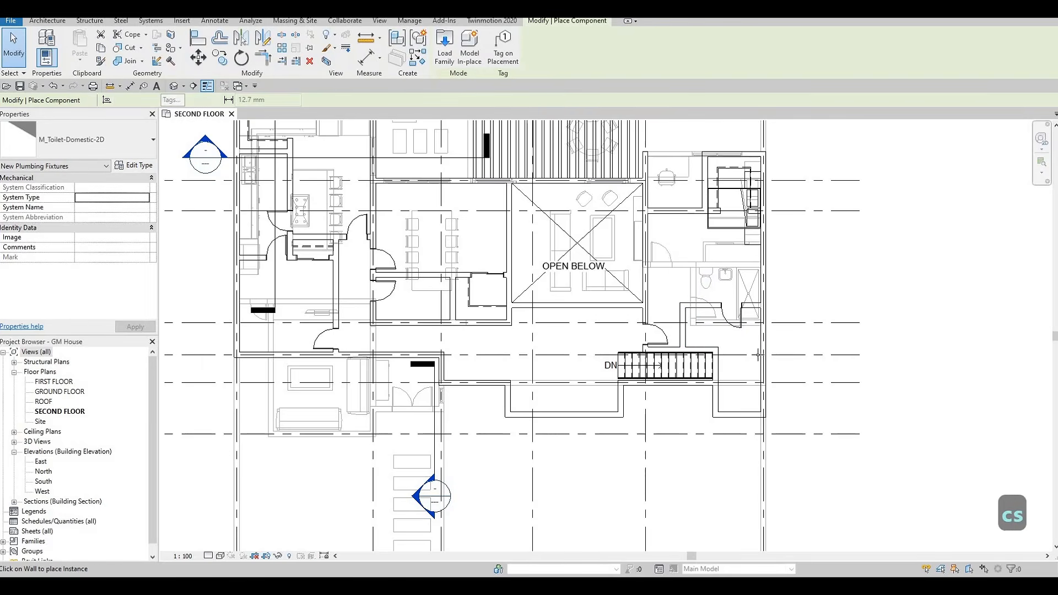
scroll(756, 370, "up", 4)
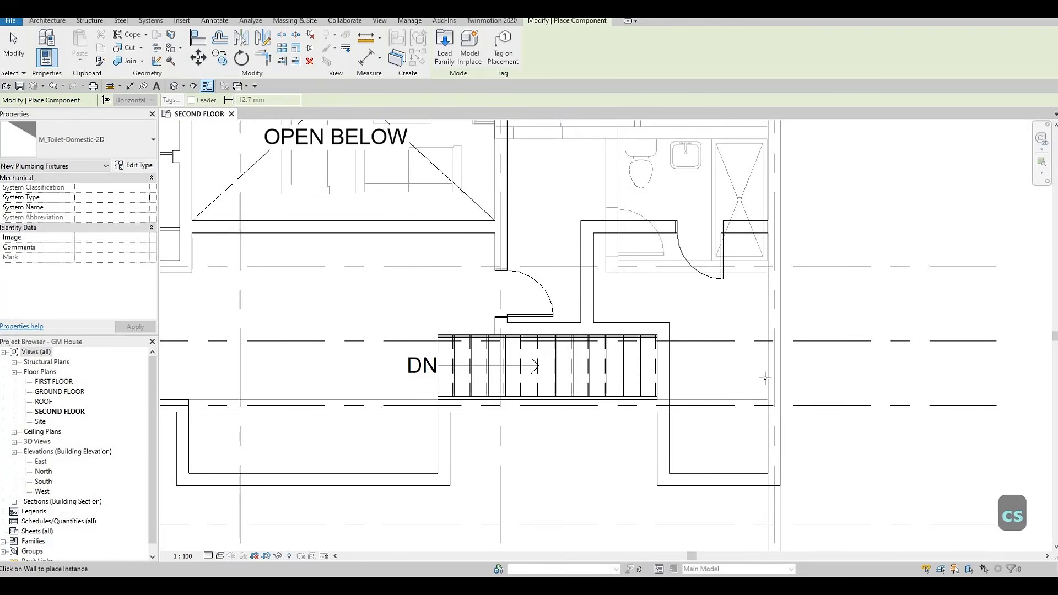
left_click(767, 387)
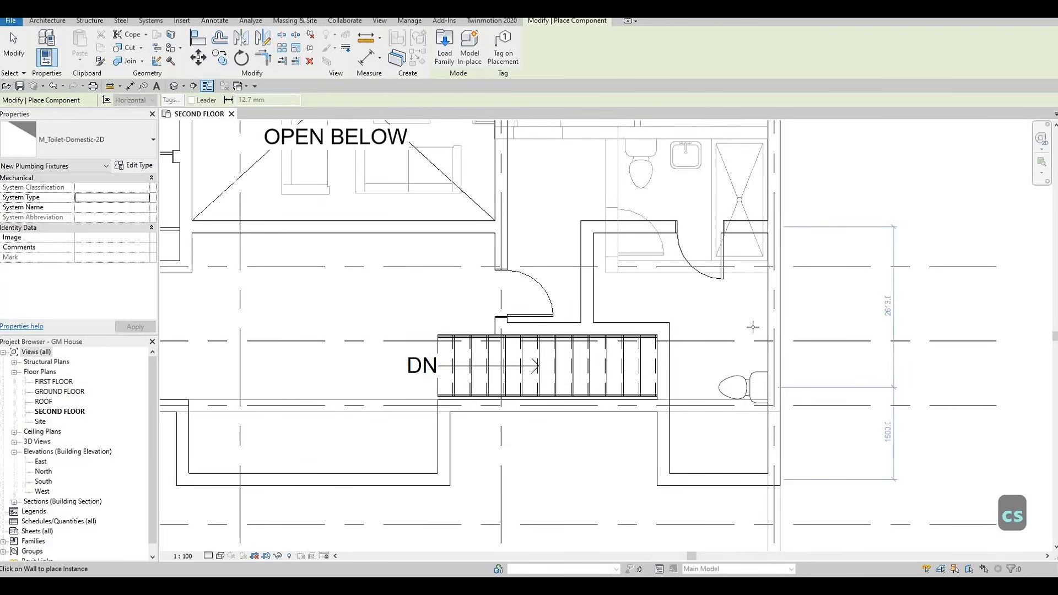
key("Escape")
scroll(749, 325, "down", 2)
key("Escape")
key("Escape")
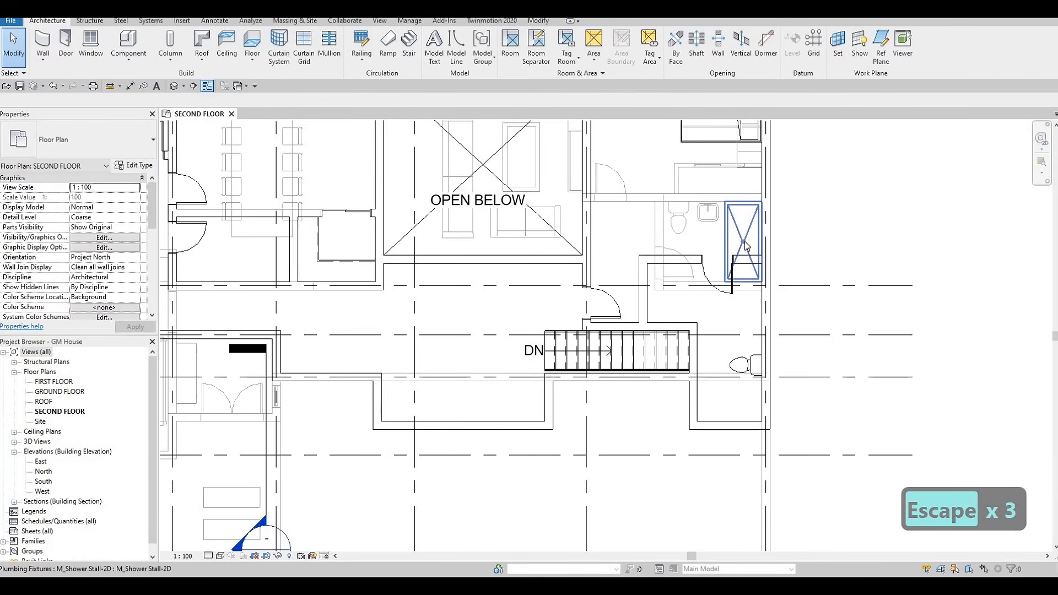
- Create a similar M_Shower Stall-2D, rotate it upright, and place it in the east bathroom's upper-left corner beside the door
left_click(746, 247)
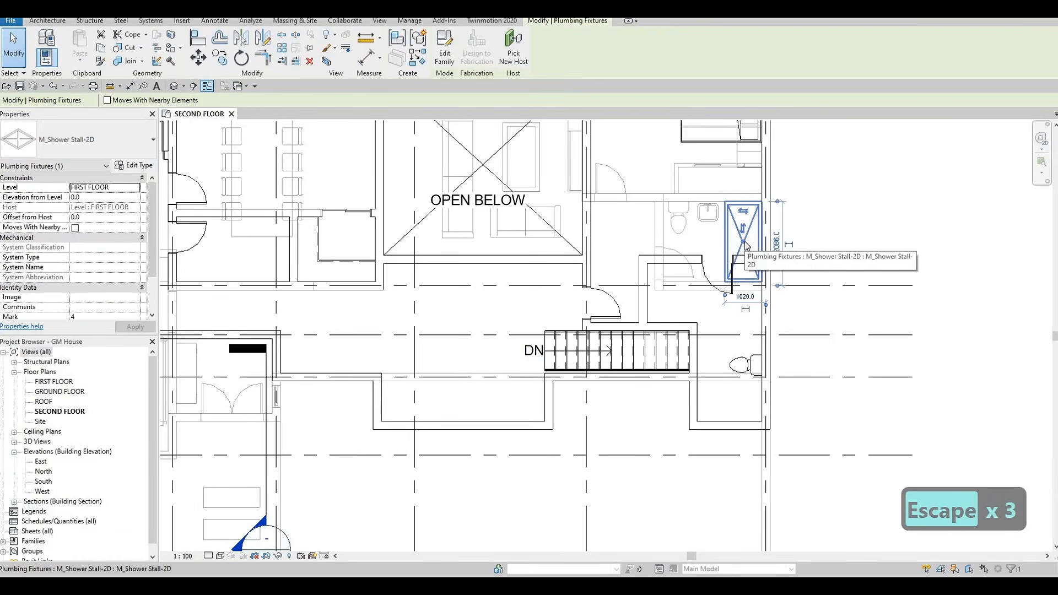
key("c")
key("s")
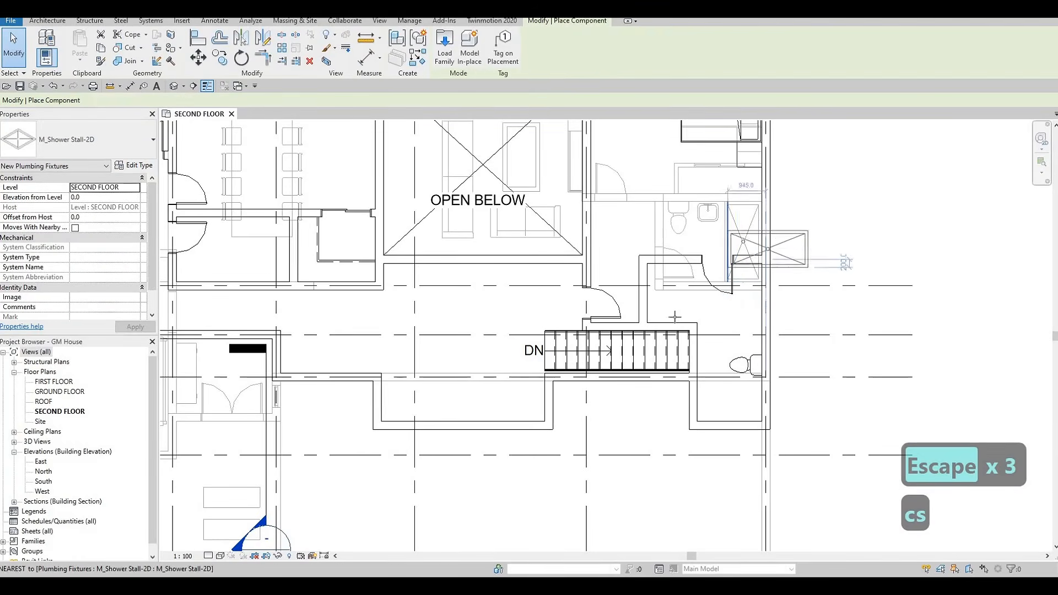
scroll(673, 316, "up", 2)
key("c")
key("s")
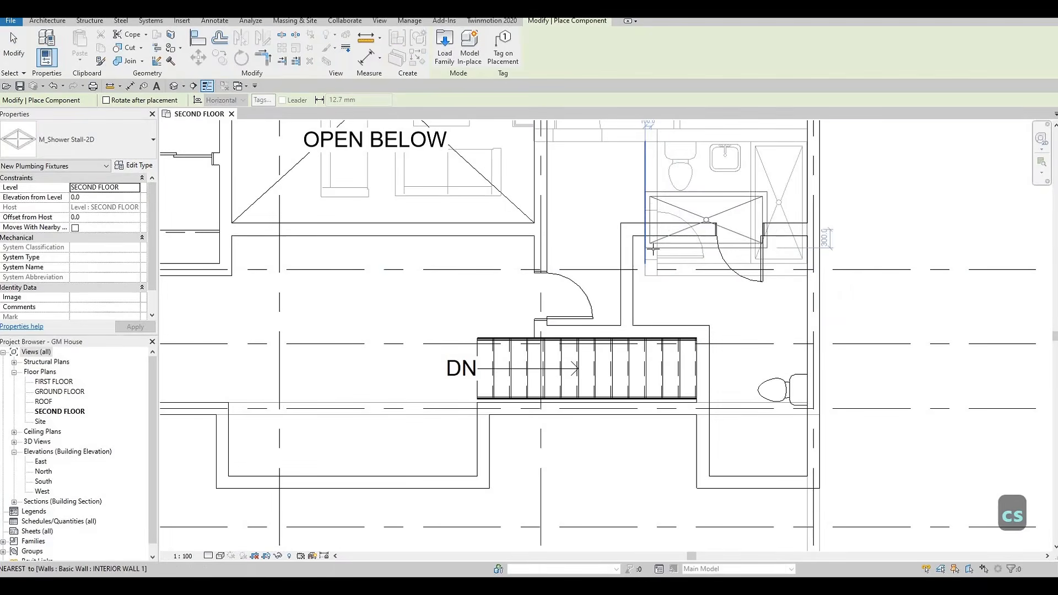
key("c")
key("s")
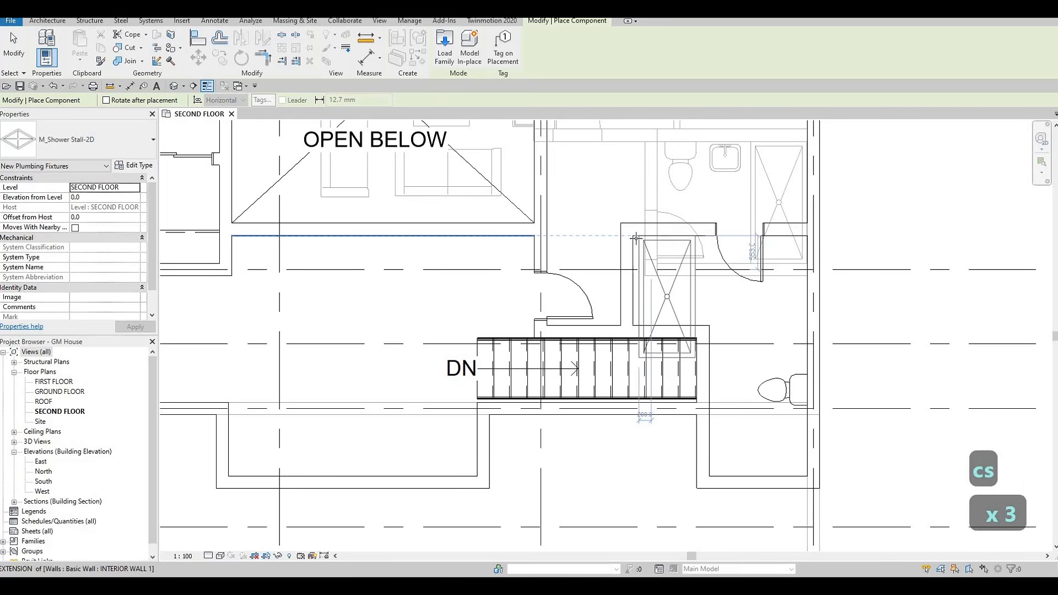
left_click(682, 298)
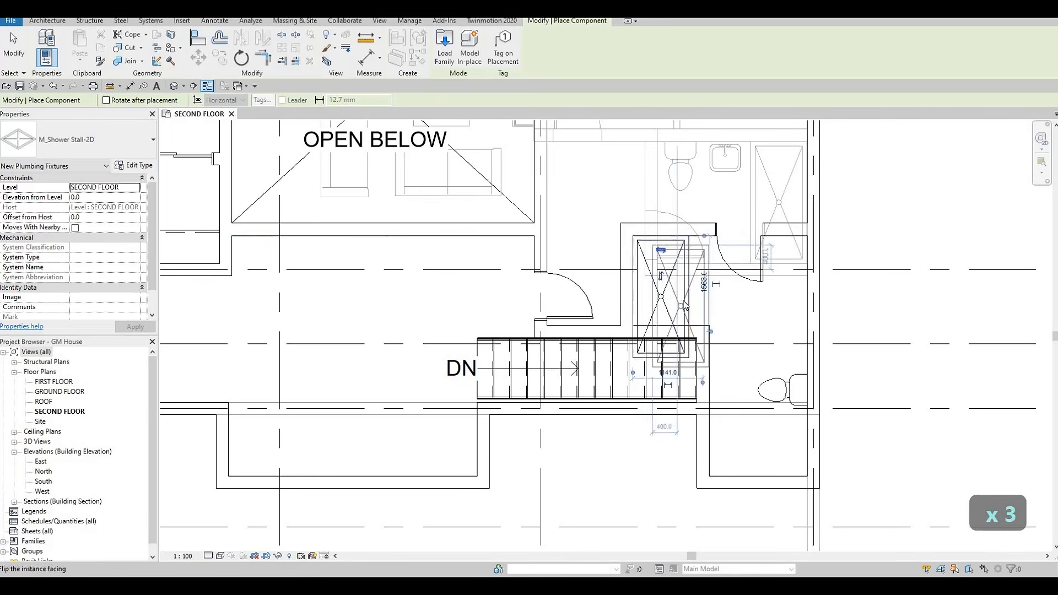
- Create a similar M_Sink Vanity-Square 500 x 440mm from the underlay, rotate it, and place it against the east bathroom's exterior wall above the toilet
key("Escape")
key("Escape")
scroll(681, 301, "down", 2)
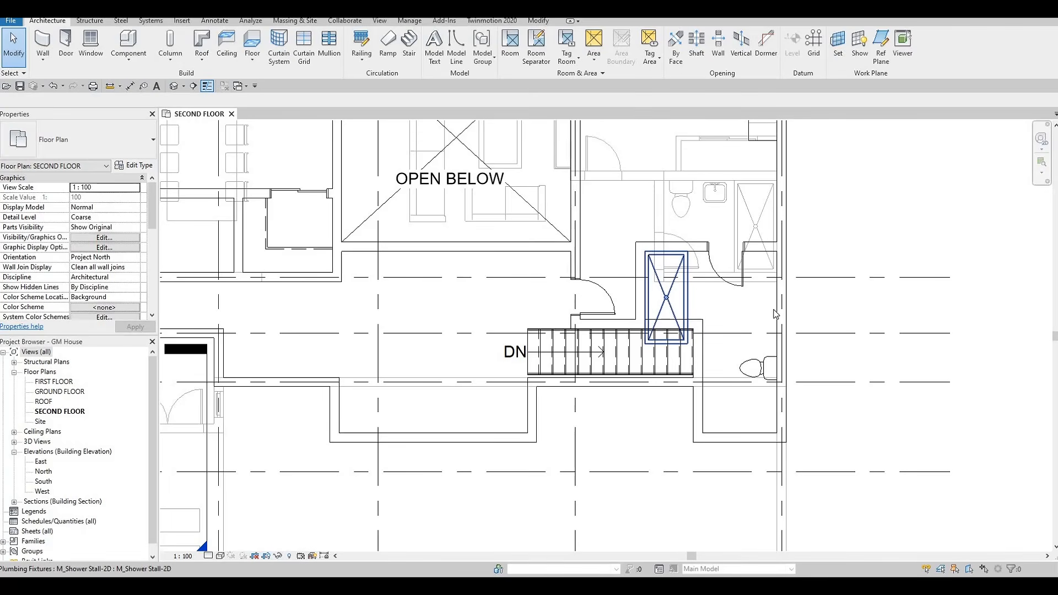
middle_click_drag(772, 287, 711, 307)
key("Escape")
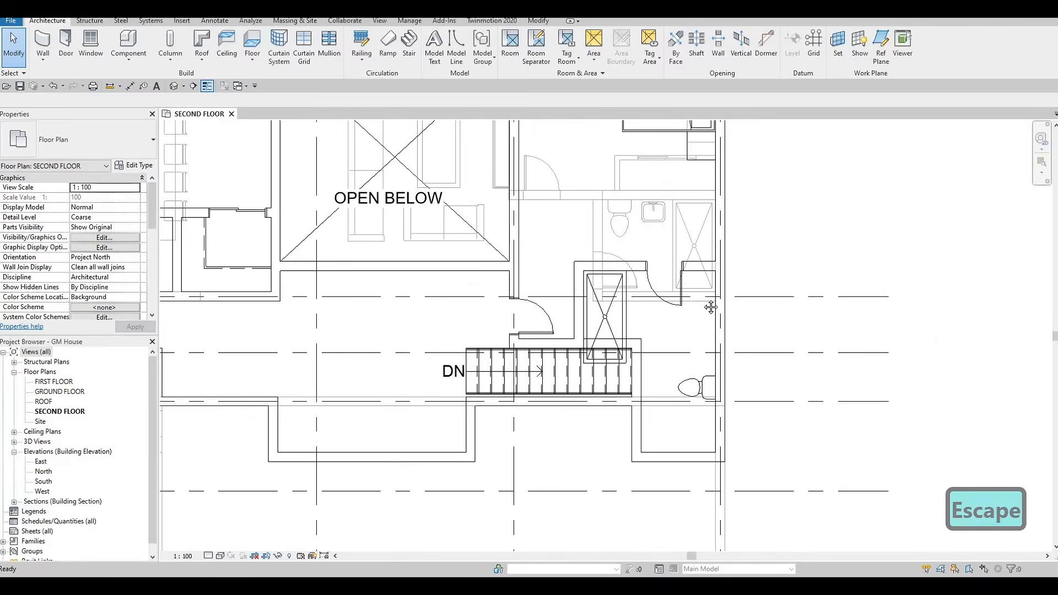
scroll(683, 267, "down", 1)
left_click(673, 252)
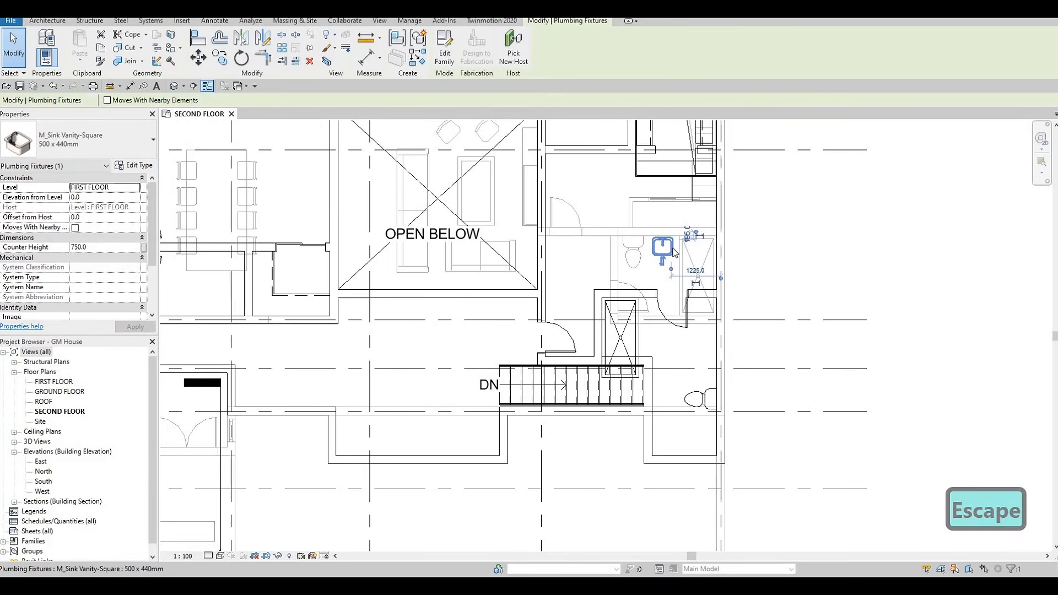
key("c")
key("s")
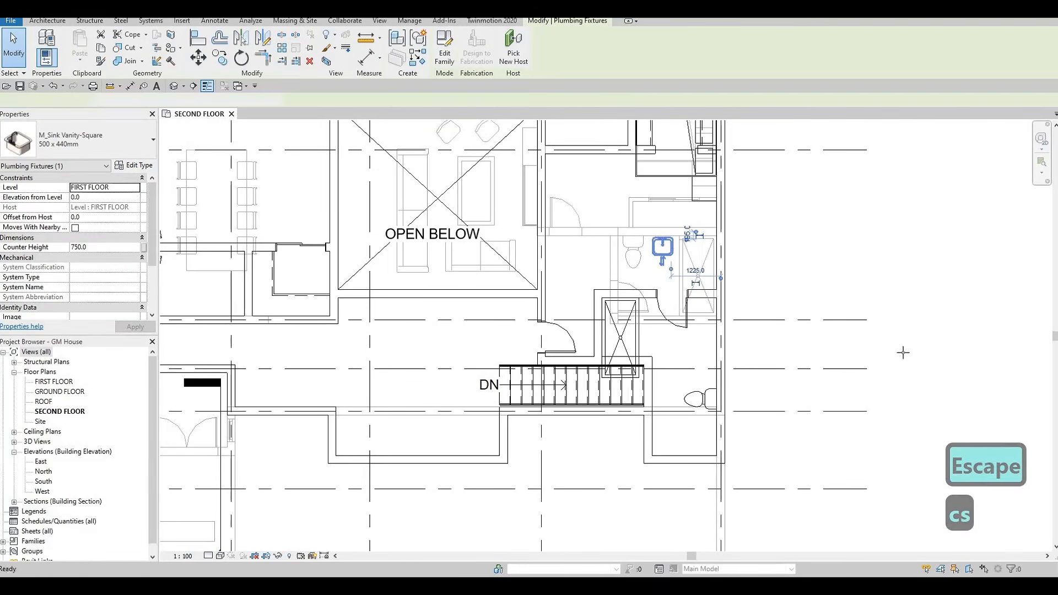
scroll(709, 342, "up", 3)
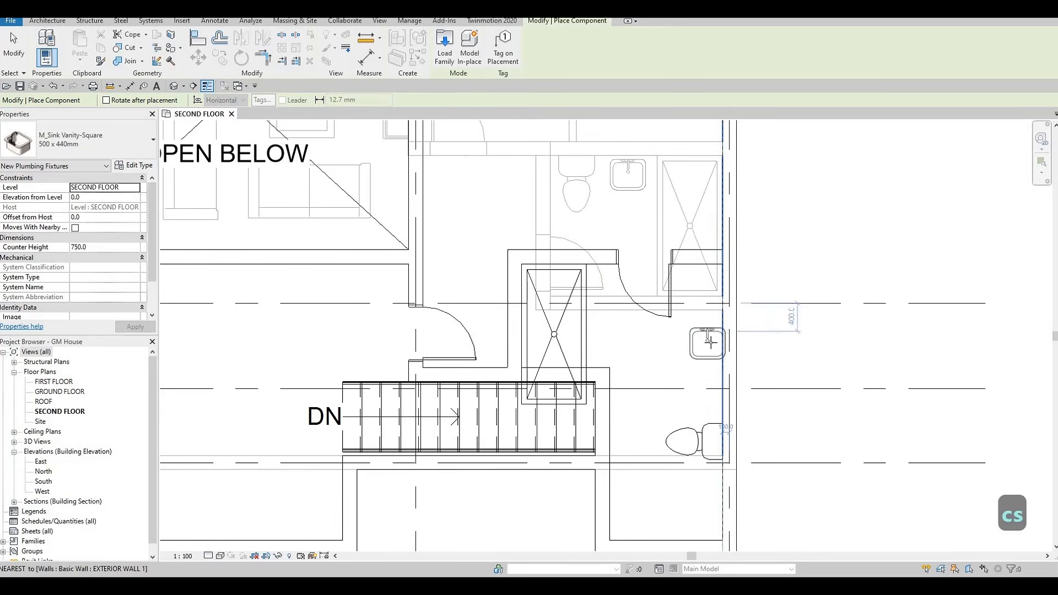
key("c")
key("s")
key("c")
key("s")
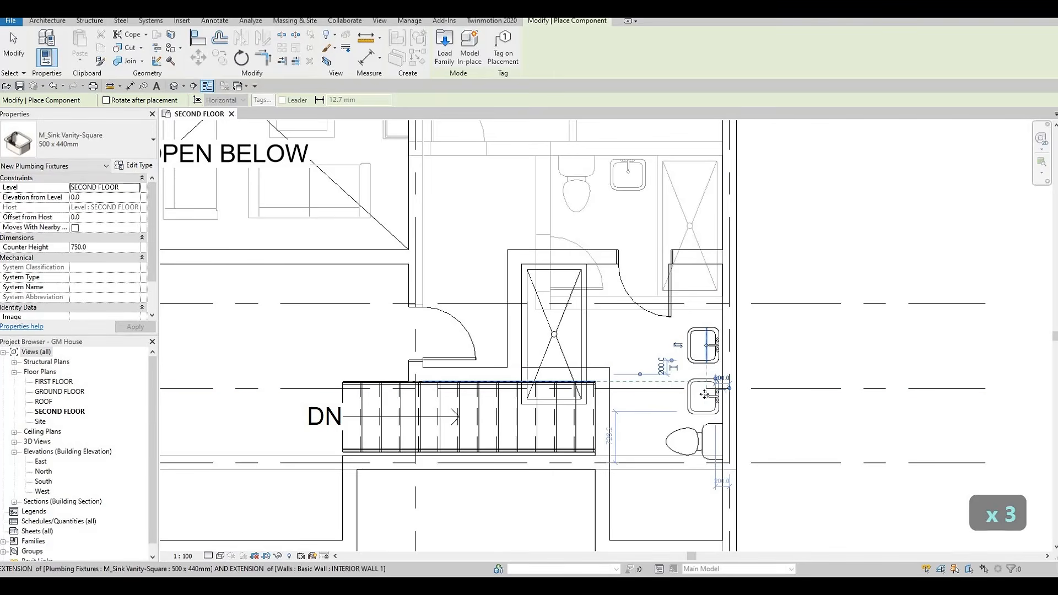
- Place a second matching sink on the same exterior wall, between the first sink and the toilet
left_click(705, 367)
key("Escape")
key("Escape")
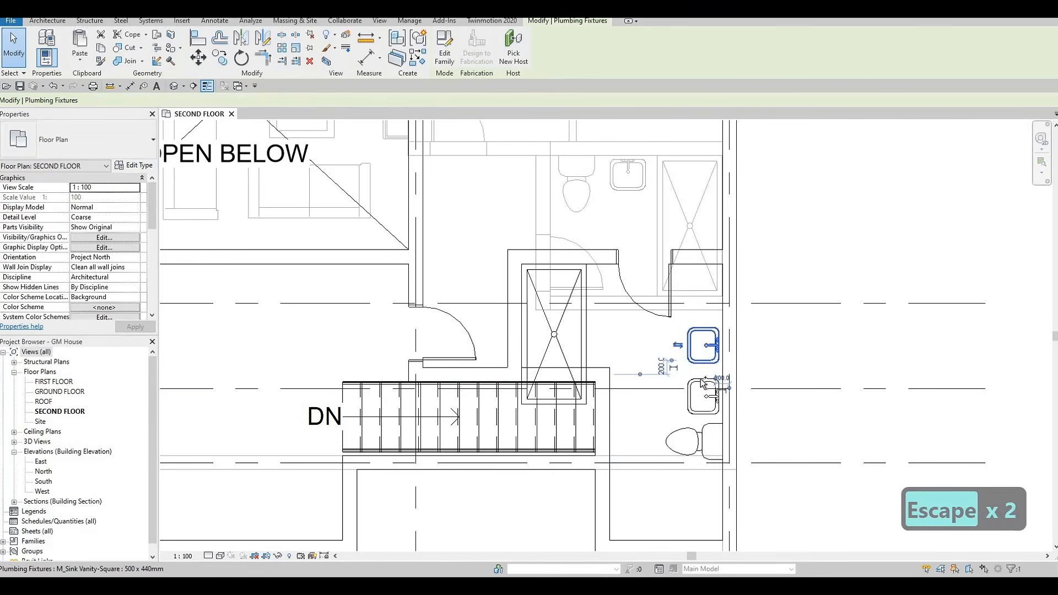
- Nudge both new sinks together upward along the exterior wall and slightly left, away from the toilet
left_click(698, 373, "ctrl")
key("Up")
key("Up")
key("Up")
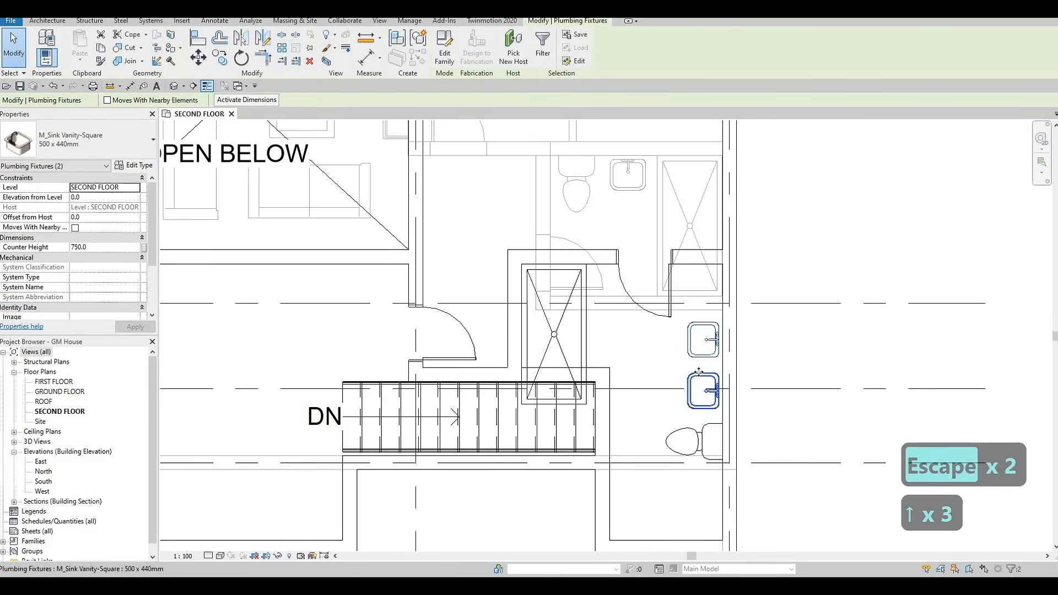
key("Up")
key("Up")
key("Up")
key("Up")
key("Up")
key("Up")
key("Up")
key("Up")
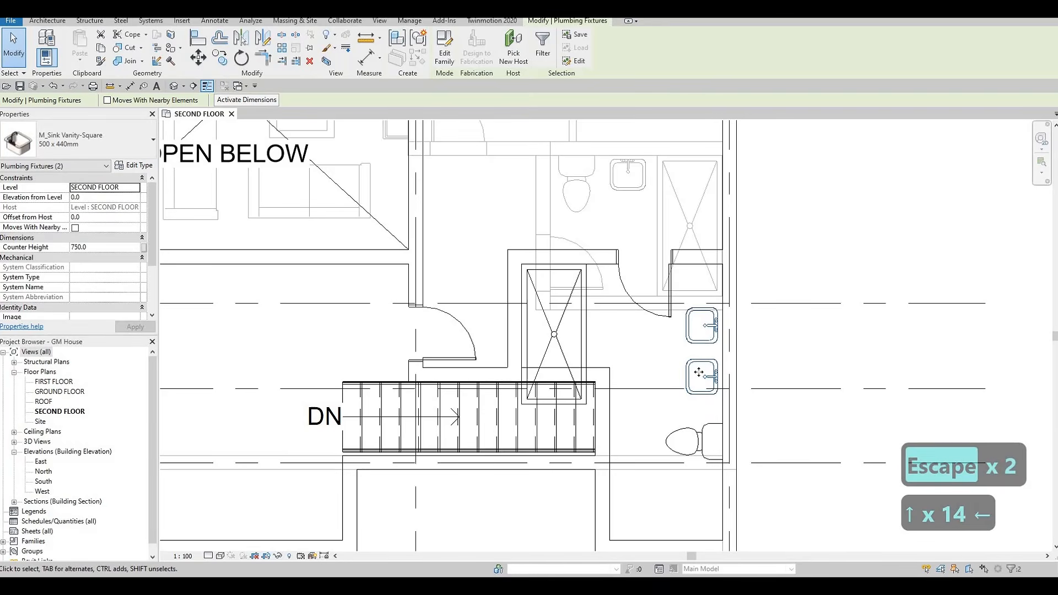
key("Left")
key("Up")
key("Up")
key("Escape")
key("Escape")
- Create a similar M_Entertainment center 1830 x 1830 x 0610mm from the underlay and place it against the lower wall of the recess left of the stairs
scroll(737, 377, "down", 5)
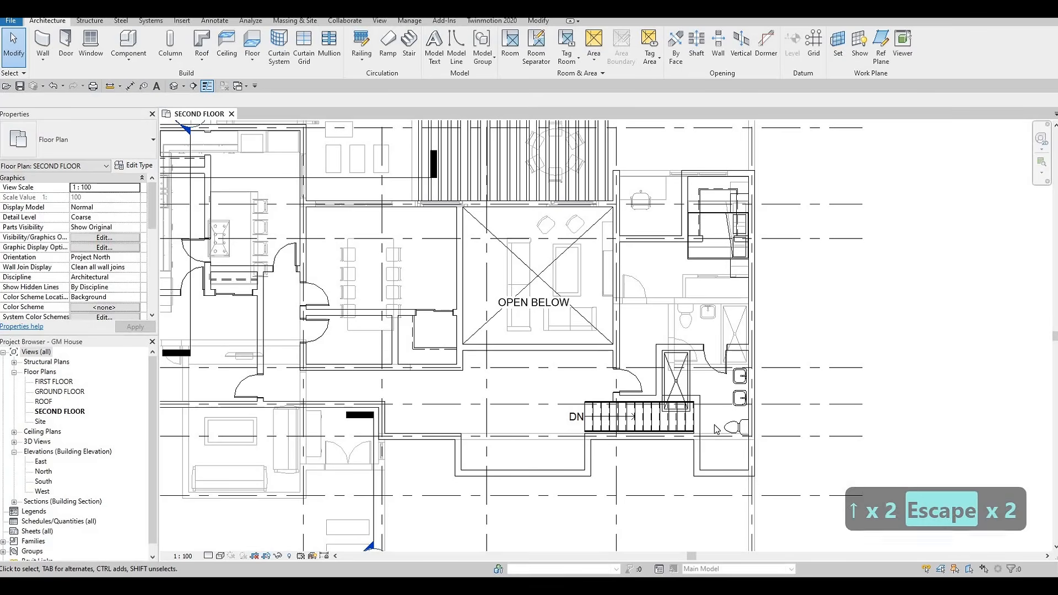
middle_click_drag(336, 325, 400, 352)
scroll(430, 283, "down", 1)
middle_click_drag(540, 309, 531, 402)
middle_click_drag(526, 446, 604, 225)
middle_click_drag(621, 316, 590, 325)
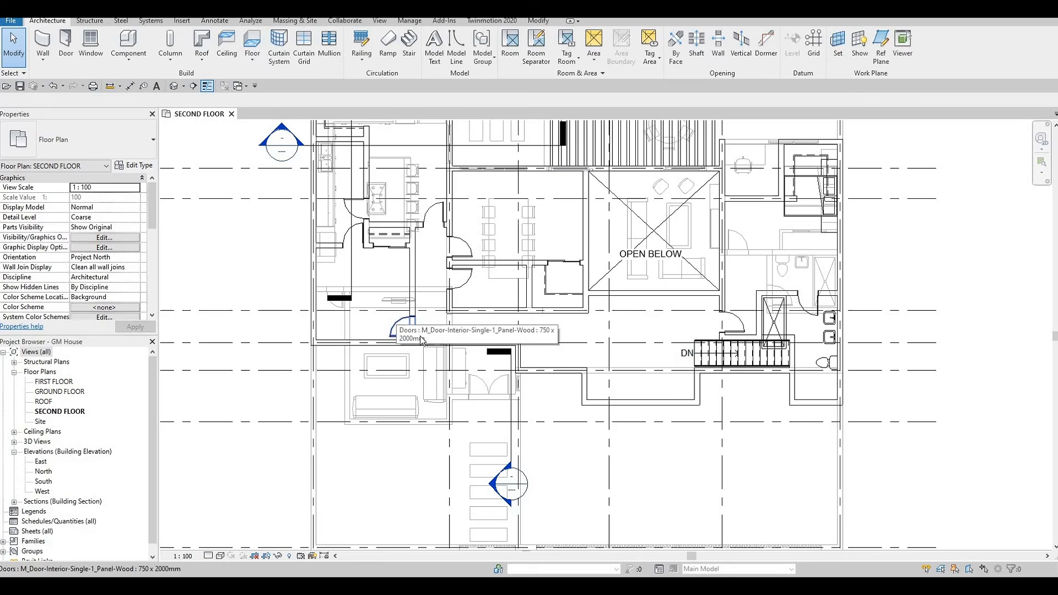
left_click(376, 308)
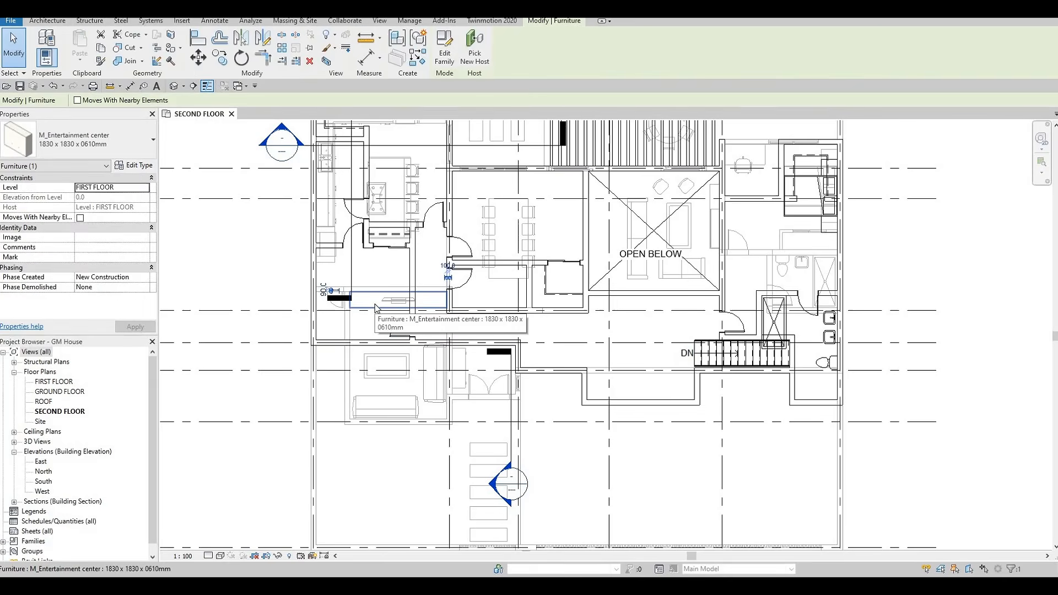
key("c")
key("s")
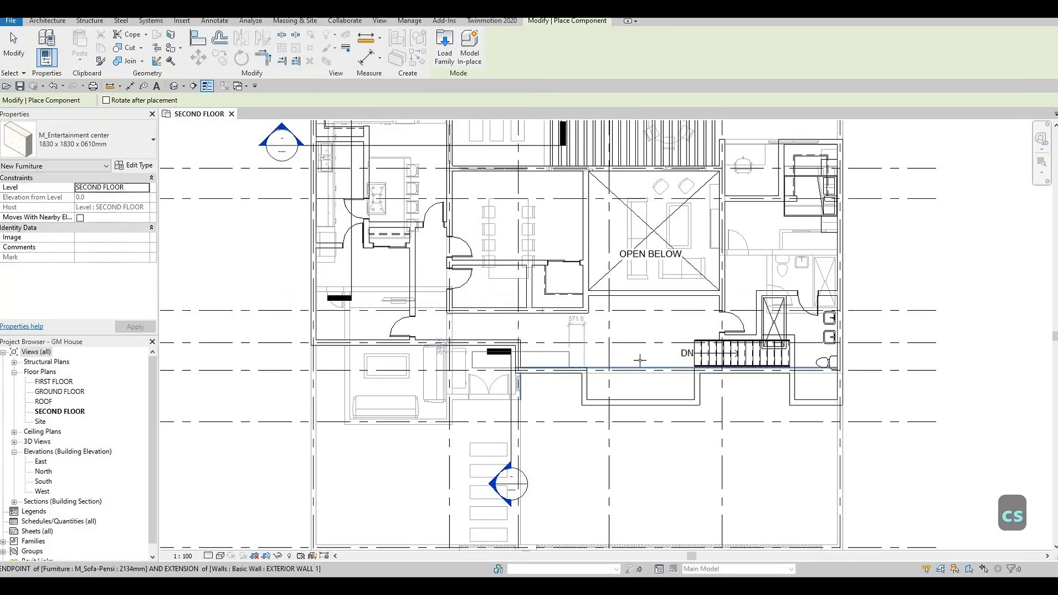
key("c")
key("s")
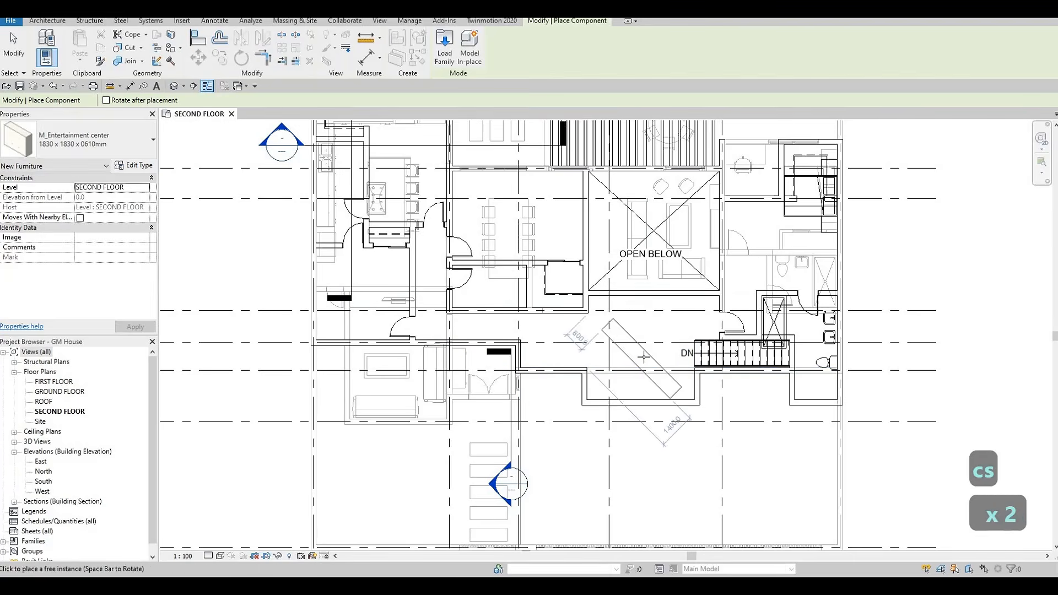
scroll(638, 358, "up", 1)
key("c")
key("s")
scroll(632, 388, "up", 1)
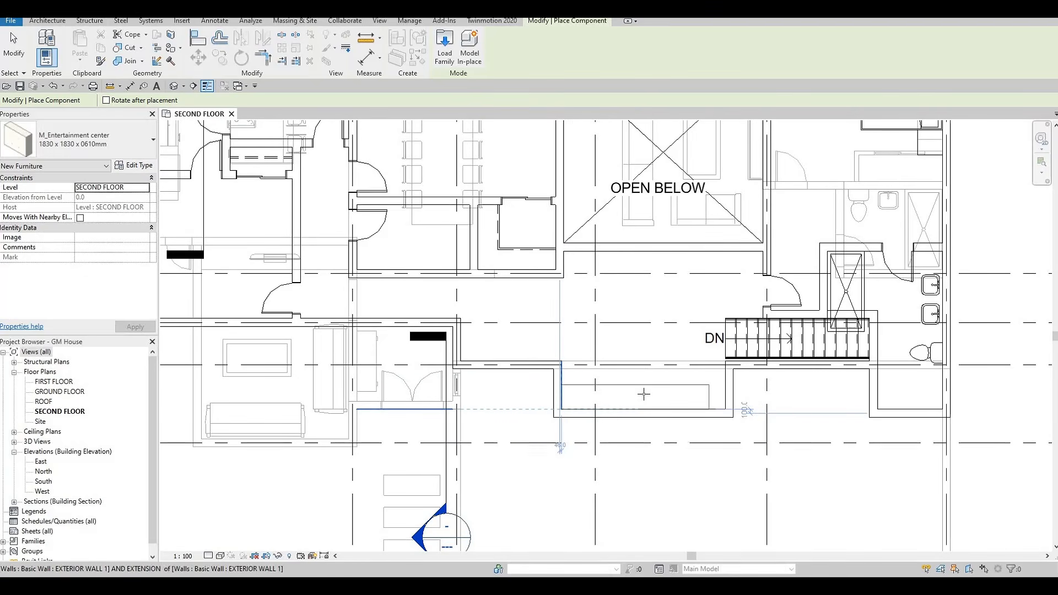
key("Escape")
key("Escape")
key("Escape")
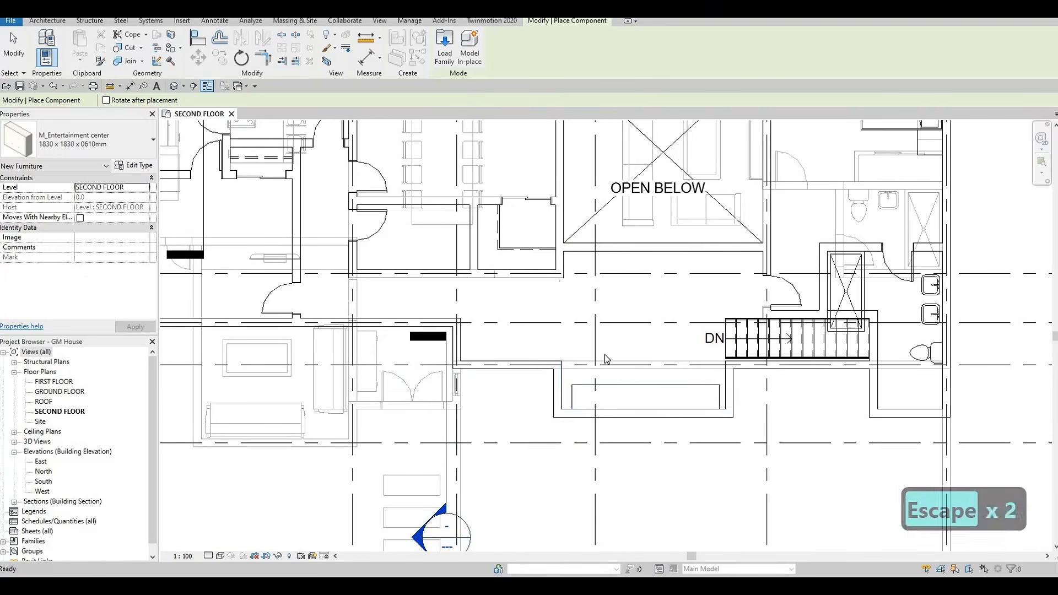
- Create a similar M_TV - Flat Screen 1270mm, flip it to face the hall, and place it at the midpoint of the new entertainment center
middle_click_drag(248, 351, 435, 409)
key("Escape")
key("Escape")
left_click(457, 318)
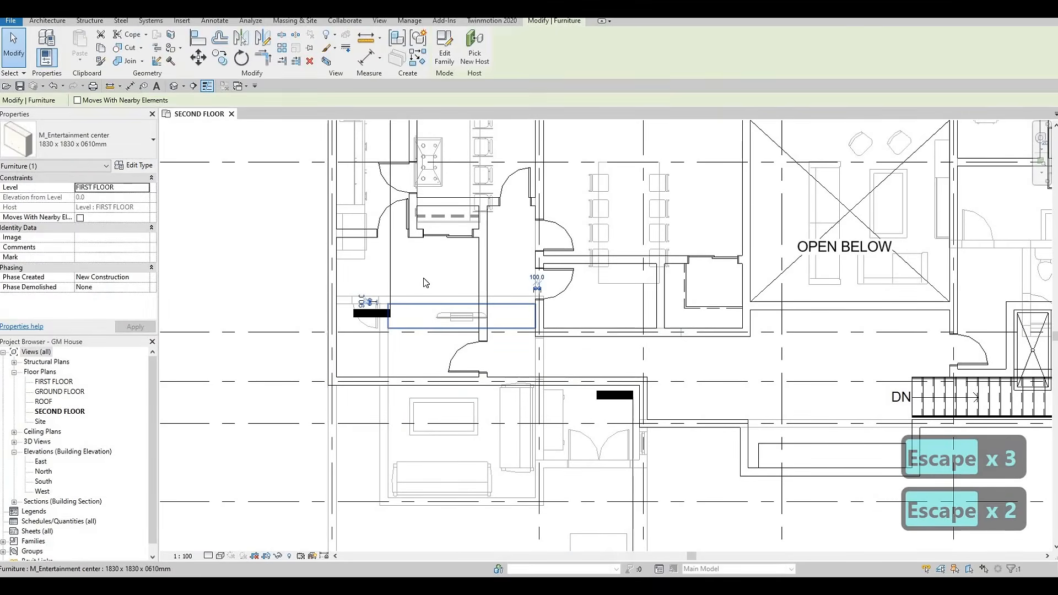
key("Escape")
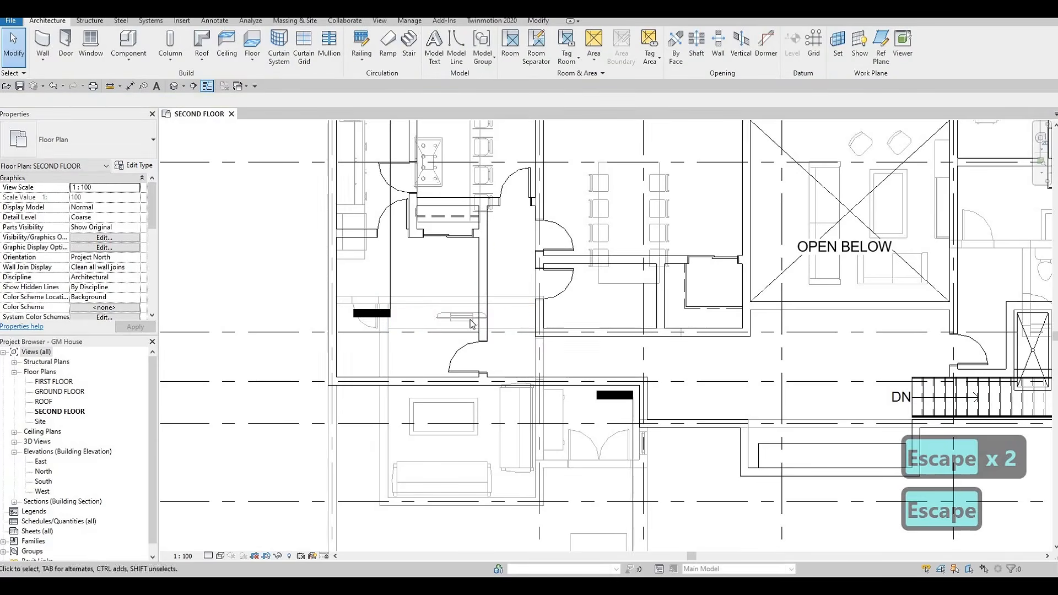
key("Tab")
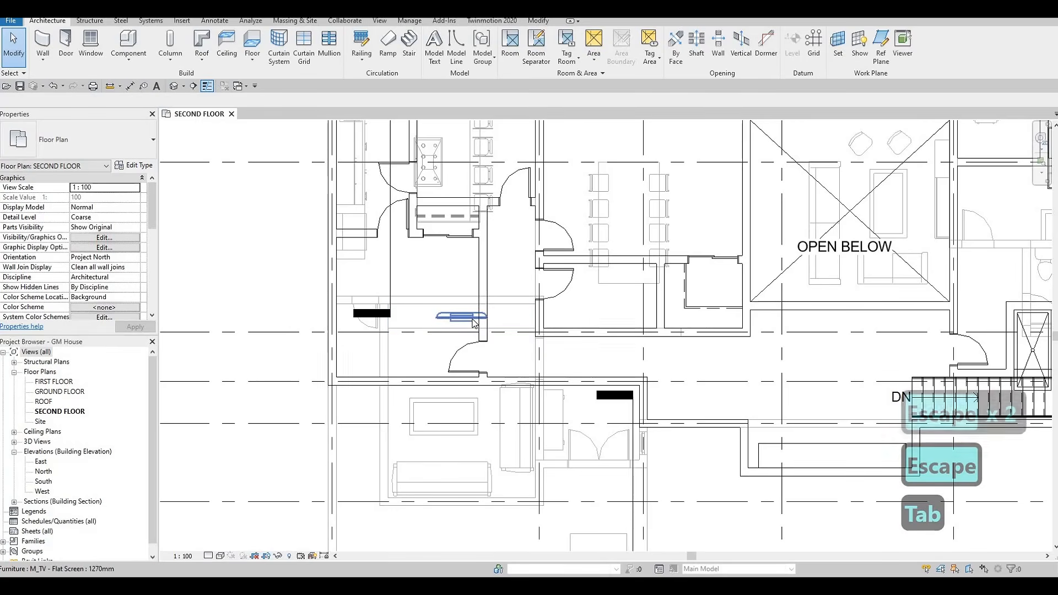
left_click(474, 322)
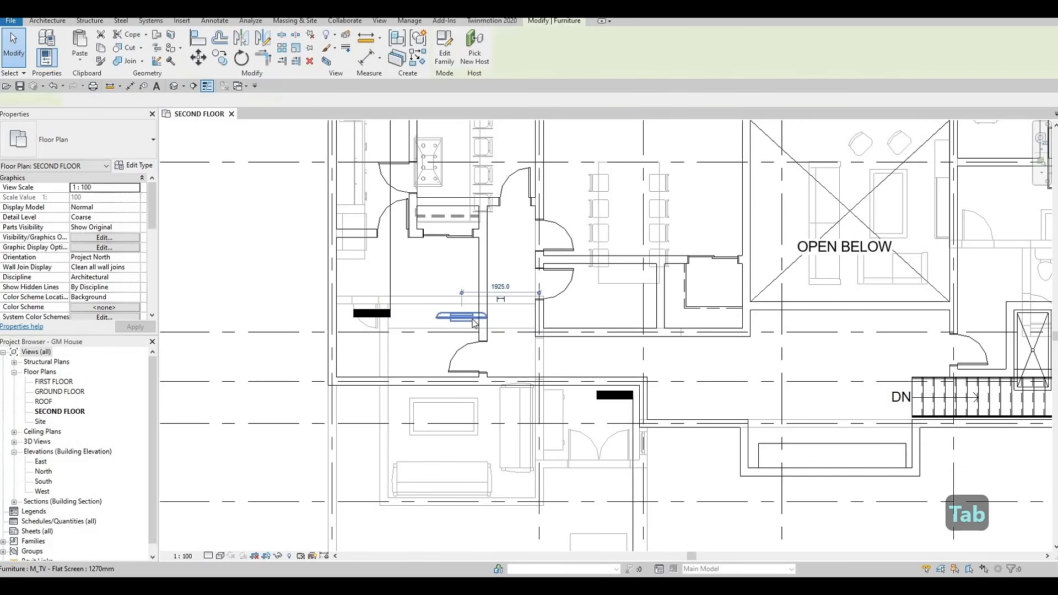
key("c")
key("s")
scroll(802, 402, "down", 2)
middle_click_drag(802, 410, 668, 399)
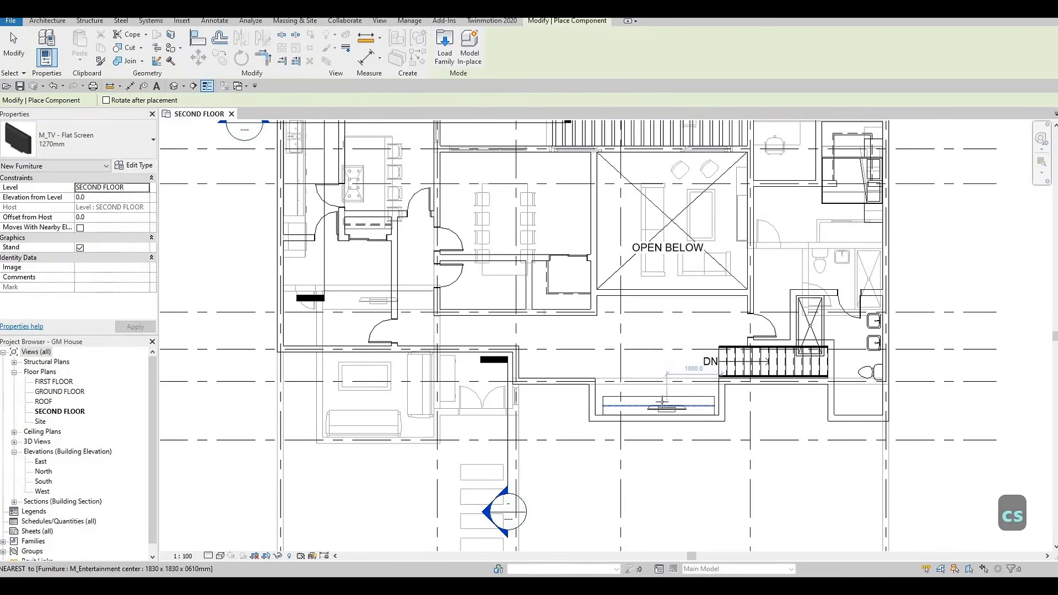
key("space")
key("space")
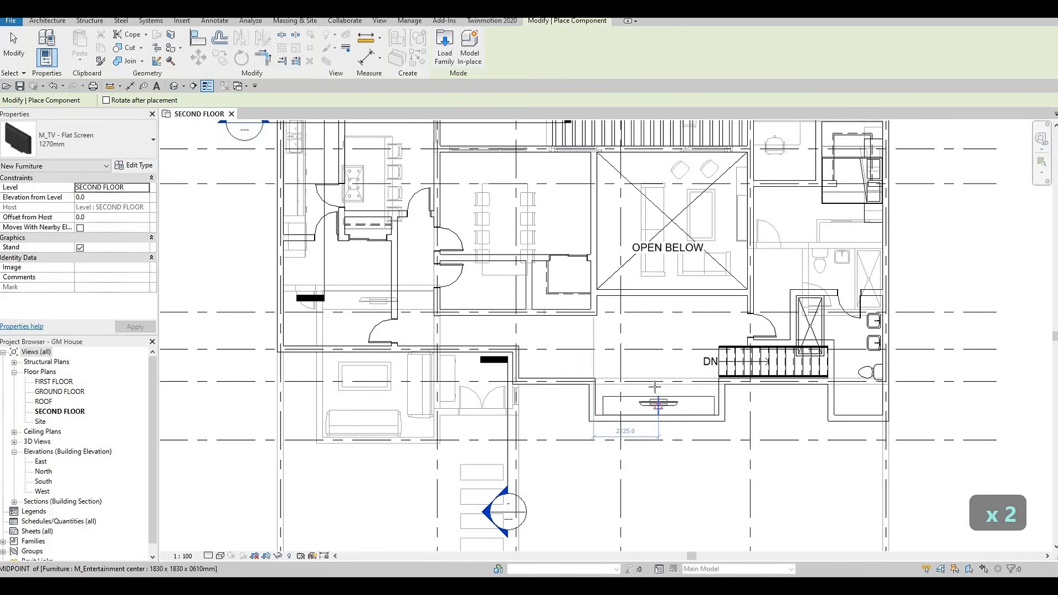
left_click(655, 387)
key("Escape")
key("Escape")
scroll(655, 387, "down", 3)
key("Escape")
- Create a similar M_Sofa-Pensi 2134mm 2 from the underlay and place it against the wall below the OPEN BELOW area, facing the TV
scroll(676, 353, "up", 4)
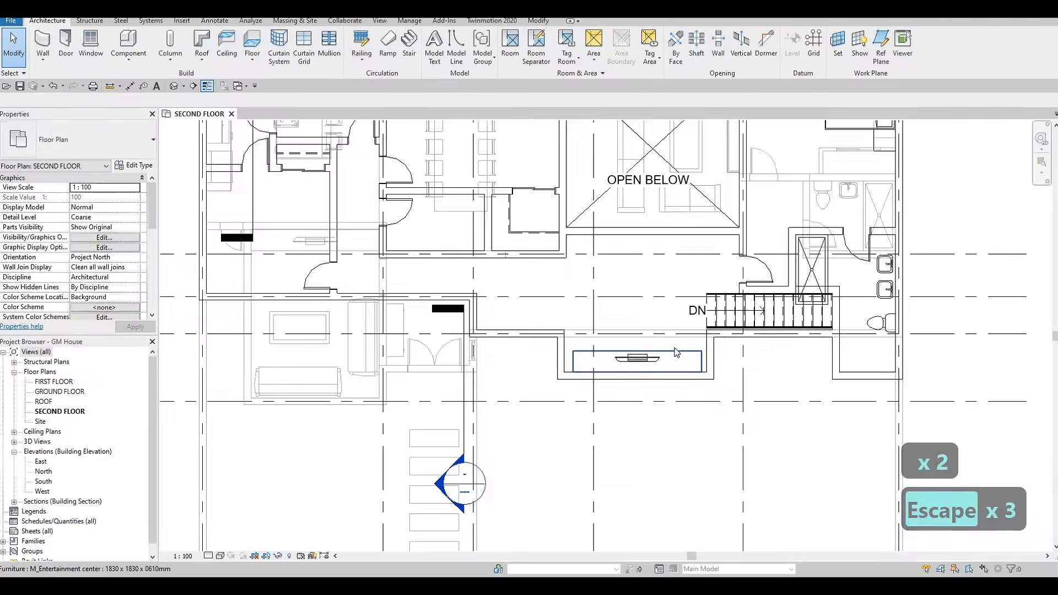
scroll(676, 353, "up", 3)
scroll(547, 305, "down", 3)
middle_click_drag(569, 305, 564, 340)
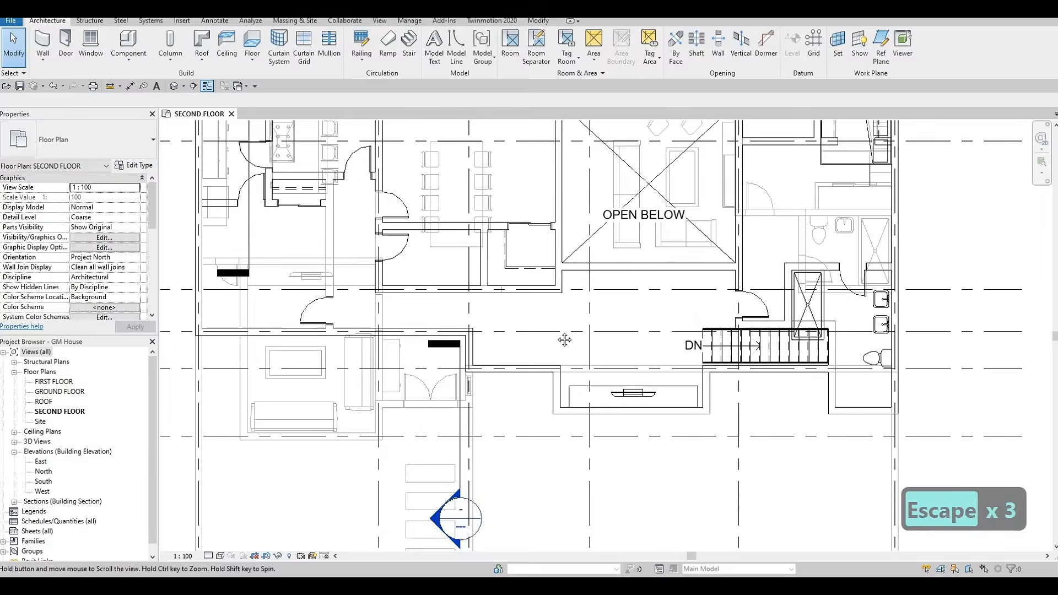
scroll(552, 359, "down", 3)
middle_click_drag(549, 398, 576, 385)
middle_click_drag(409, 384, 399, 421)
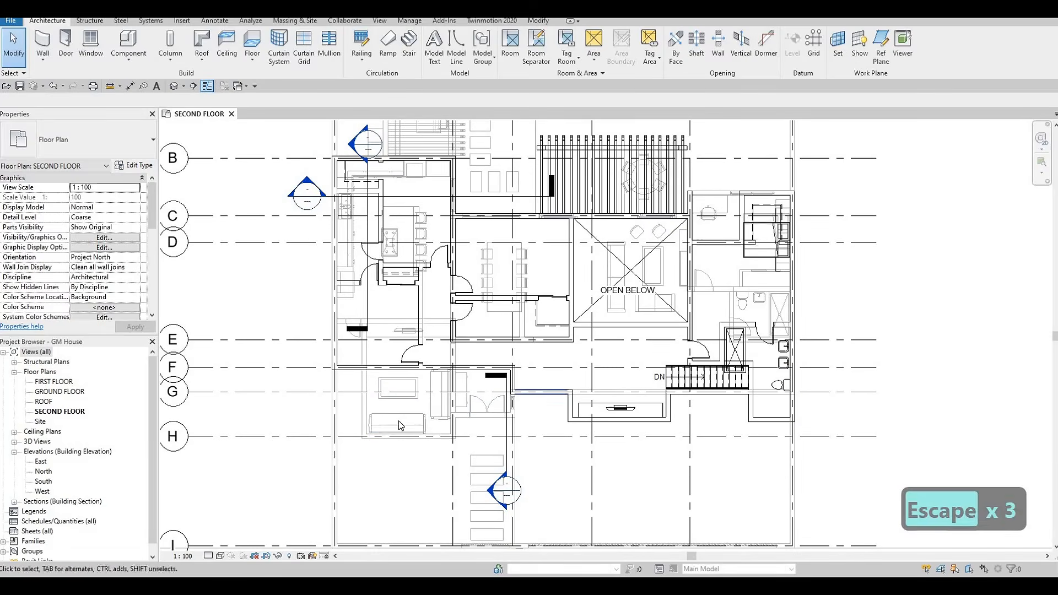
left_click(398, 421)
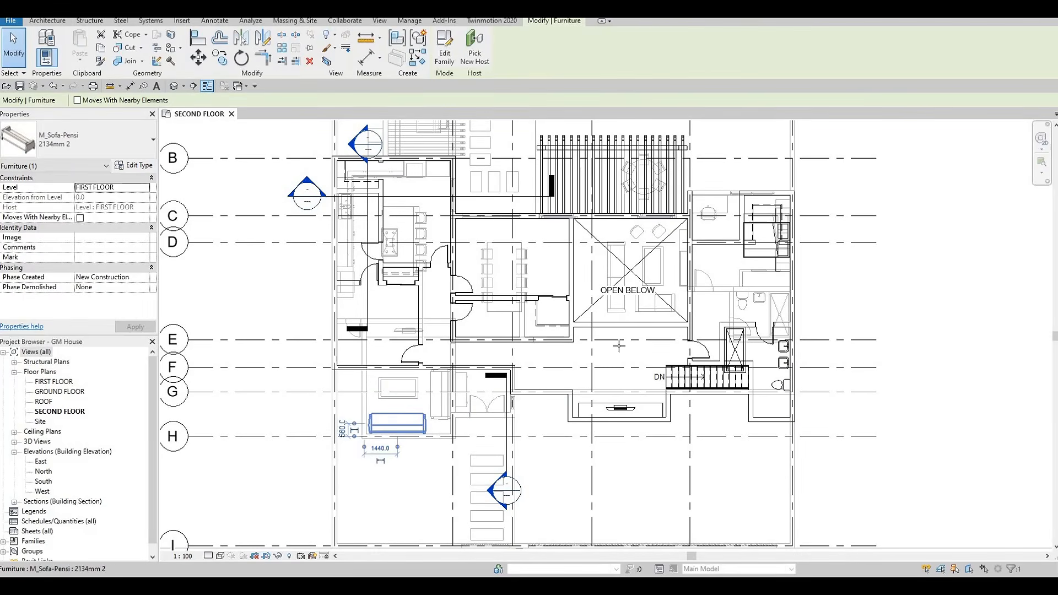
key("c")
key("s")
scroll(612, 339, "up", 2)
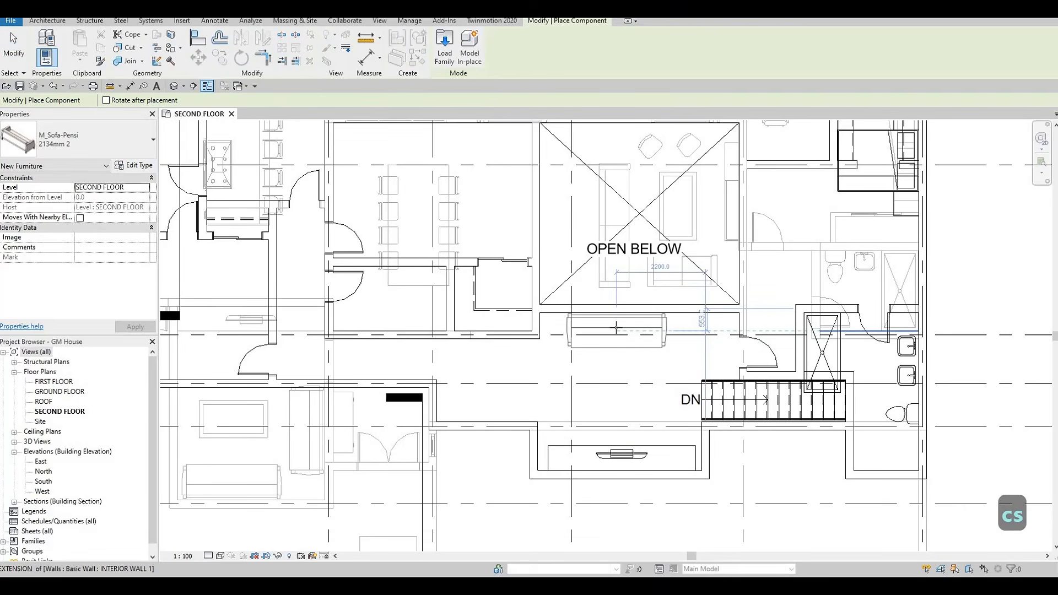
left_click(619, 343)
key("Escape")
key("Escape")
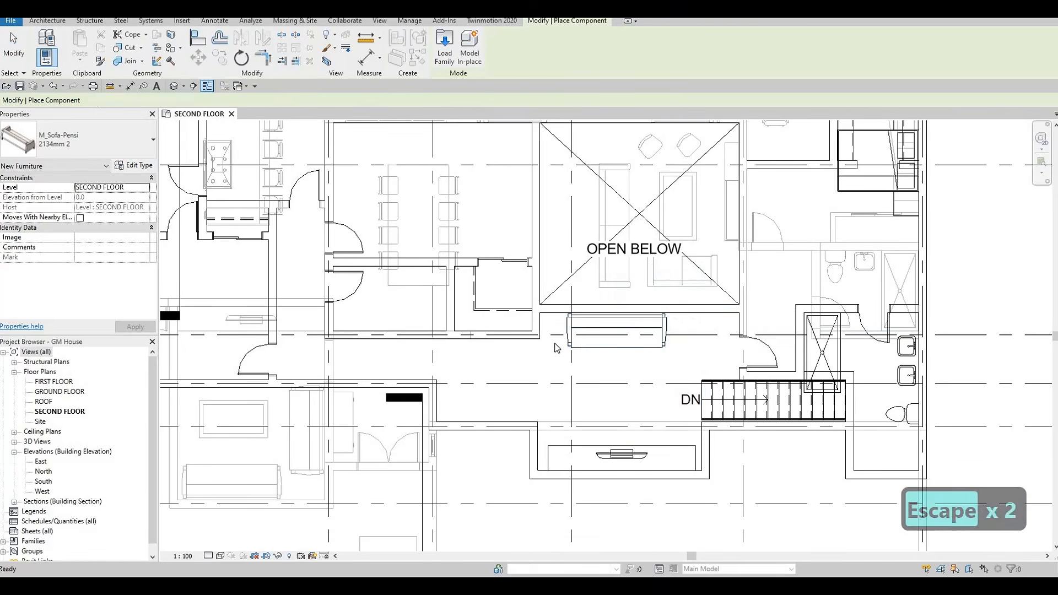
key("Escape")
- Create a similar M_Desk 1525 x 762mm from the underlay, rotate it upright, and place it in the upper room corner left of OPEN BELOW
scroll(463, 309, "down", 2)
middle_click_drag(600, 395, 592, 448)
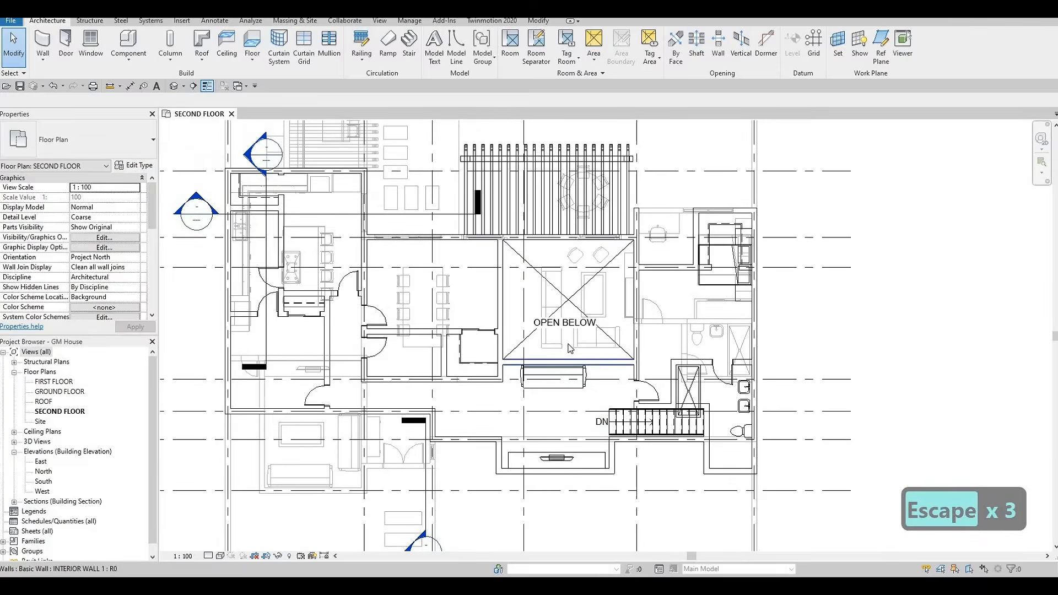
middle_click_drag(553, 361, 558, 382)
middle_click_drag(557, 320, 569, 349)
scroll(571, 352, "left", 5, "shift")
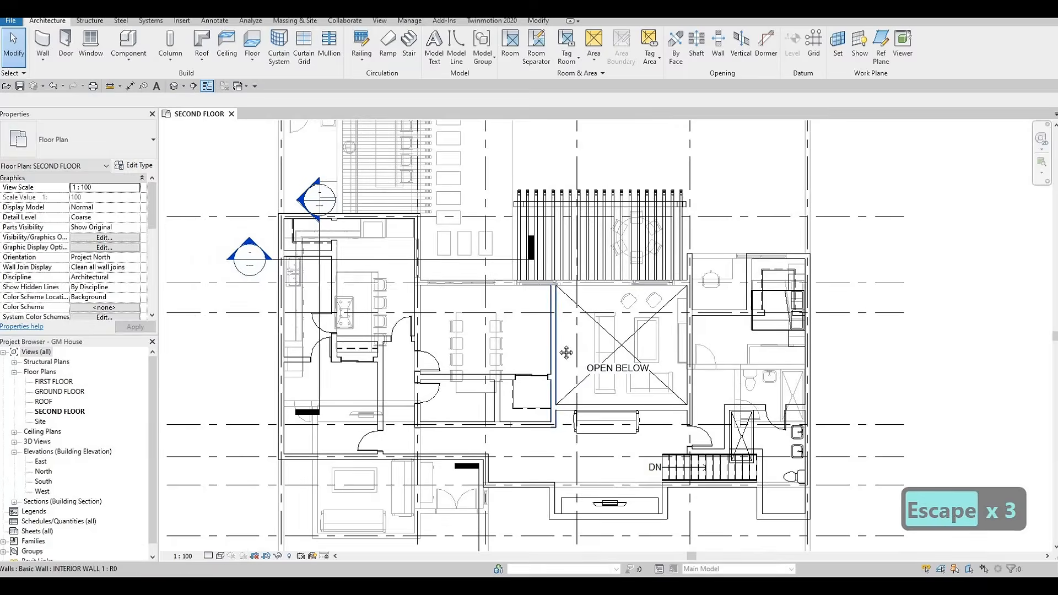
middle_click_drag(675, 346, 573, 350)
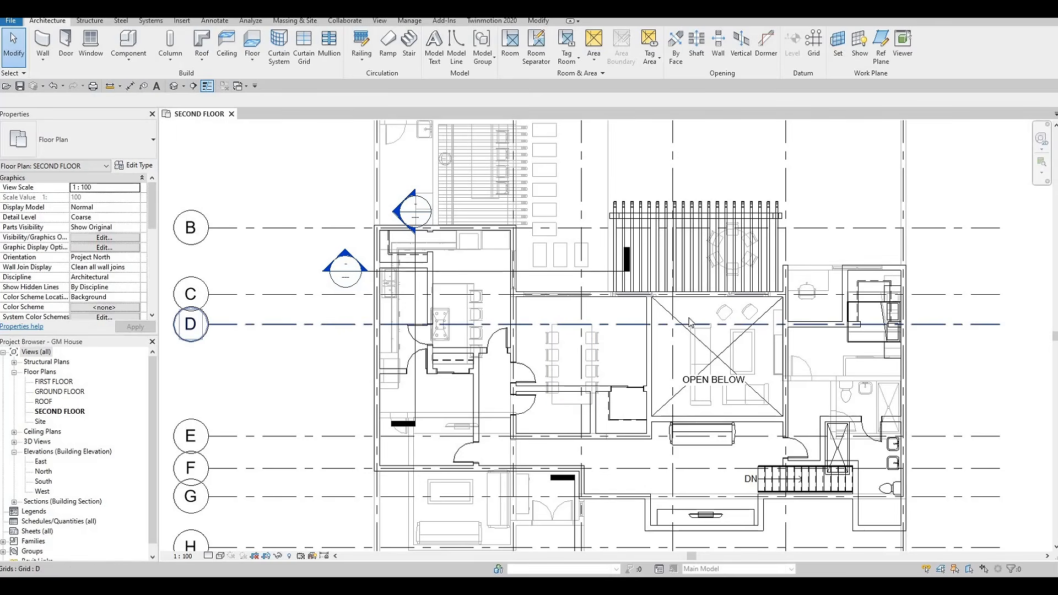
left_click(828, 286)
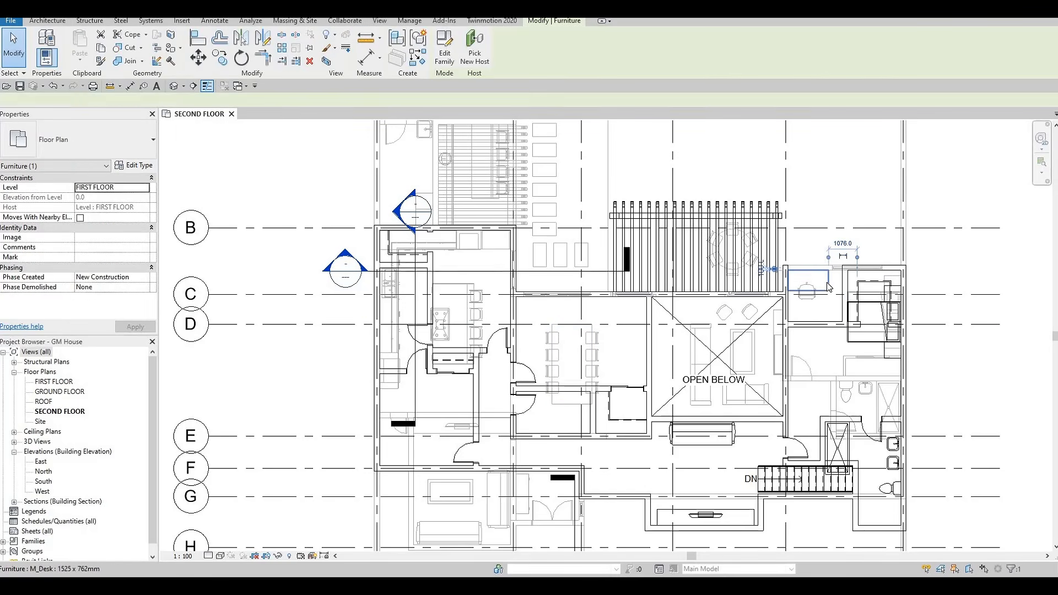
key("c")
key("s")
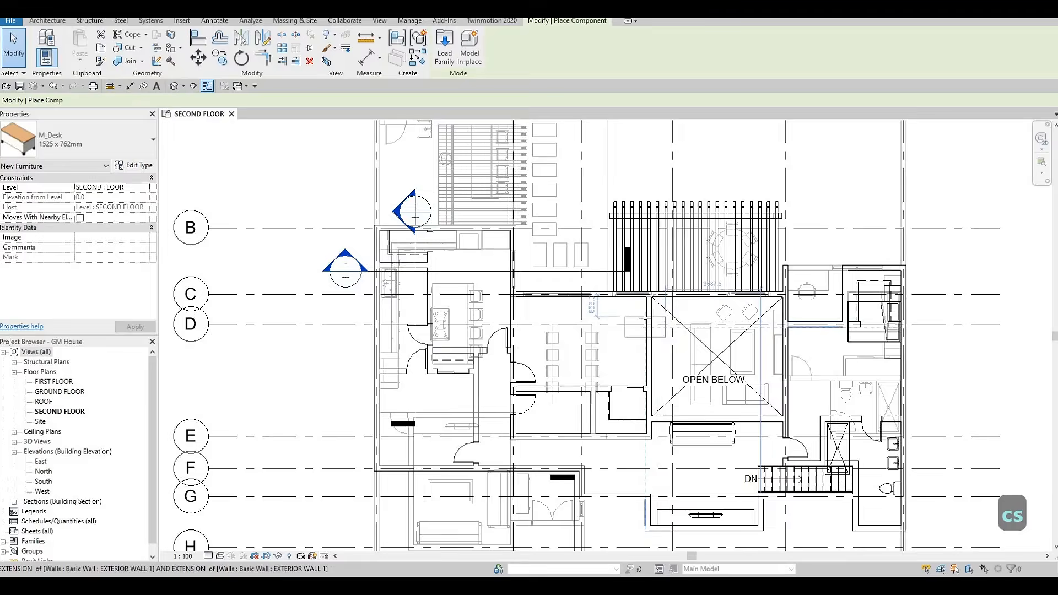
scroll(641, 320, "up", 1)
key("space")
key("space")
key("space")
key("space")
key("space")
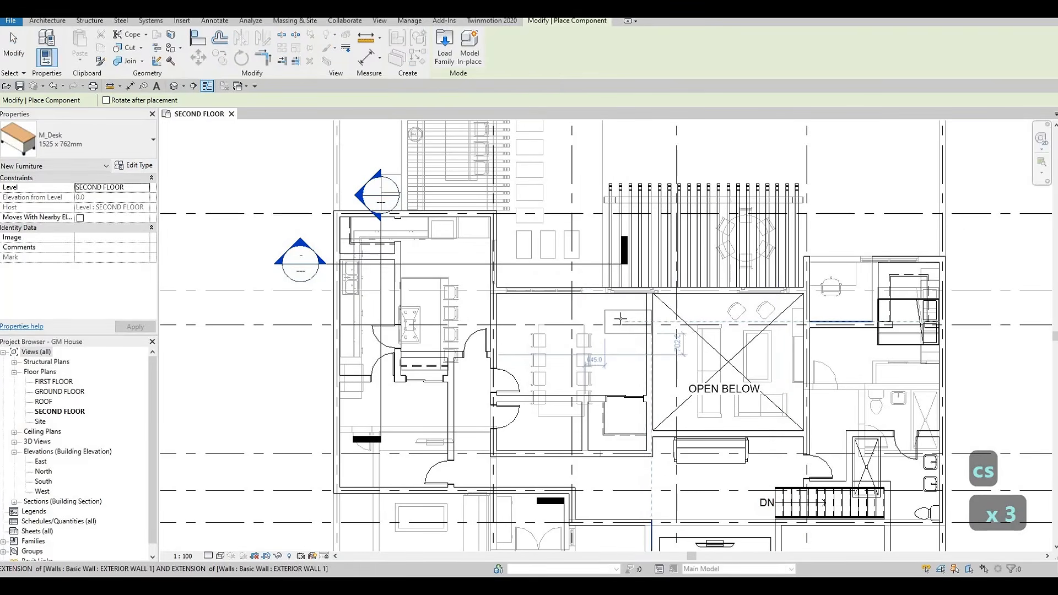
scroll(637, 317, "up", 1)
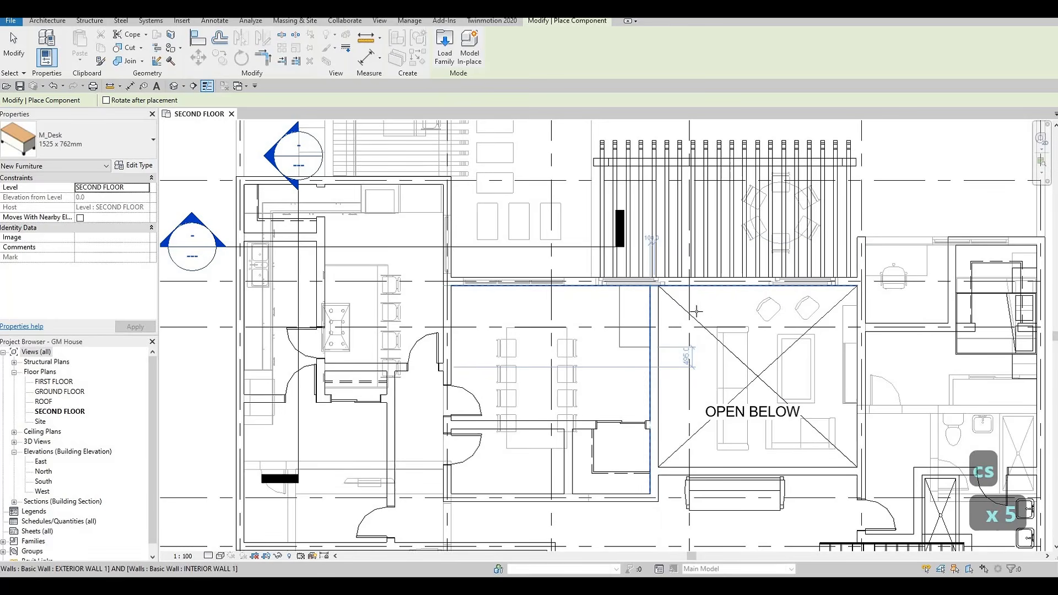
key("Escape")
key("Escape")
key("Escape")
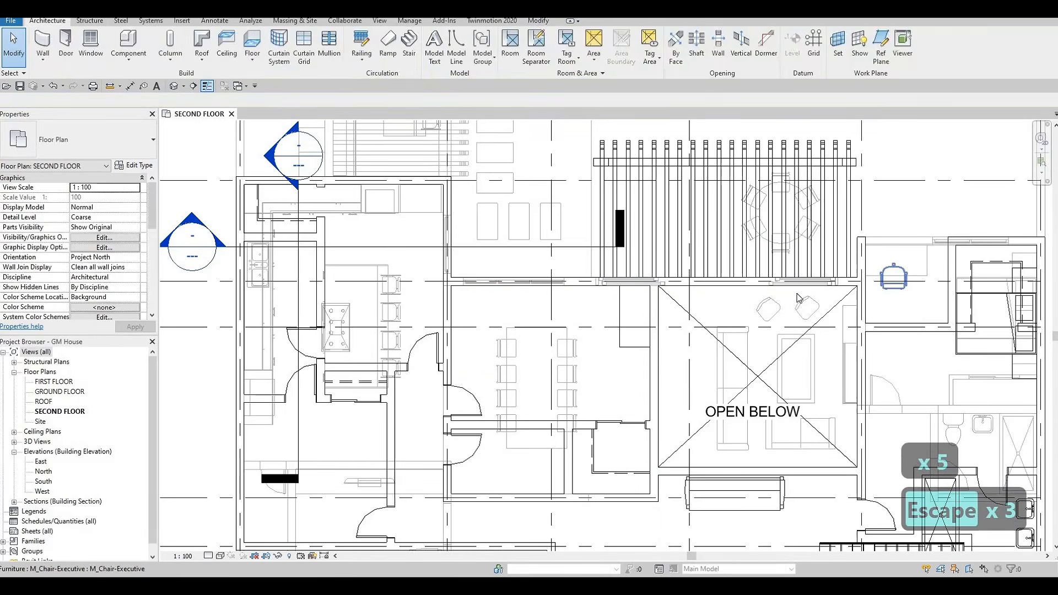
- Create a similar M_Chair-Executive from the underlay, rotate it to face the new desk, and place it at the midpoint of the desk's long edge
left_click(893, 278)
key("c")
key("s")
key("space")
key("space")
key("space")
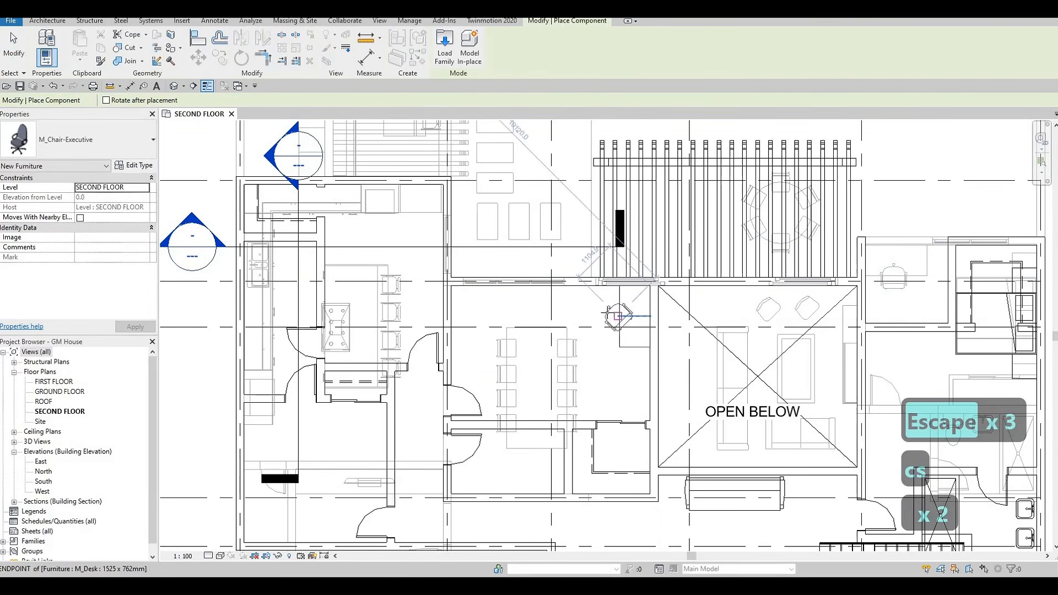
key("space")
key("space")
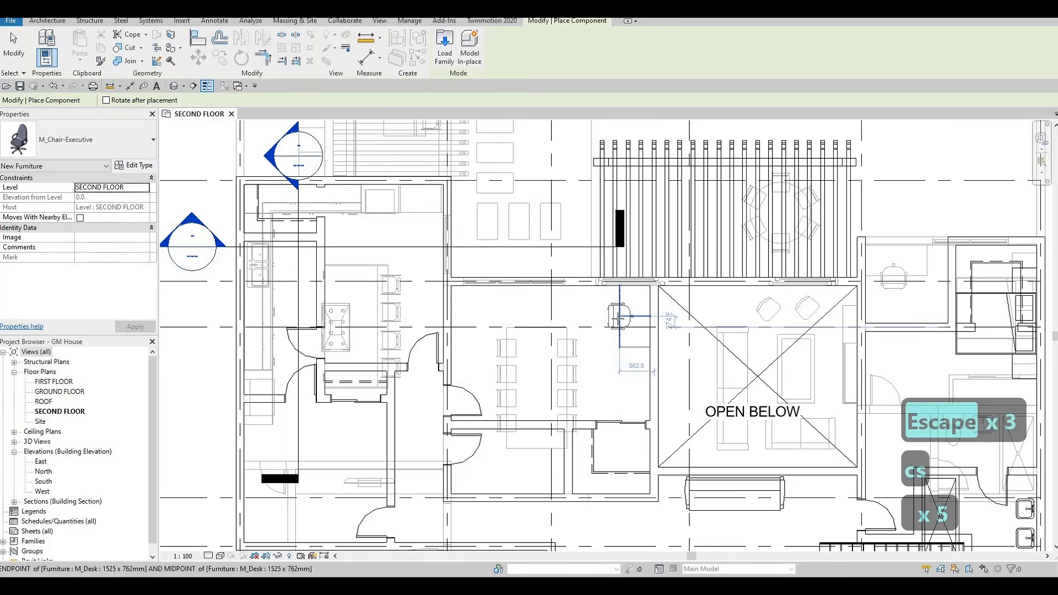
left_click(618, 316)
key("Escape")
key("Escape")
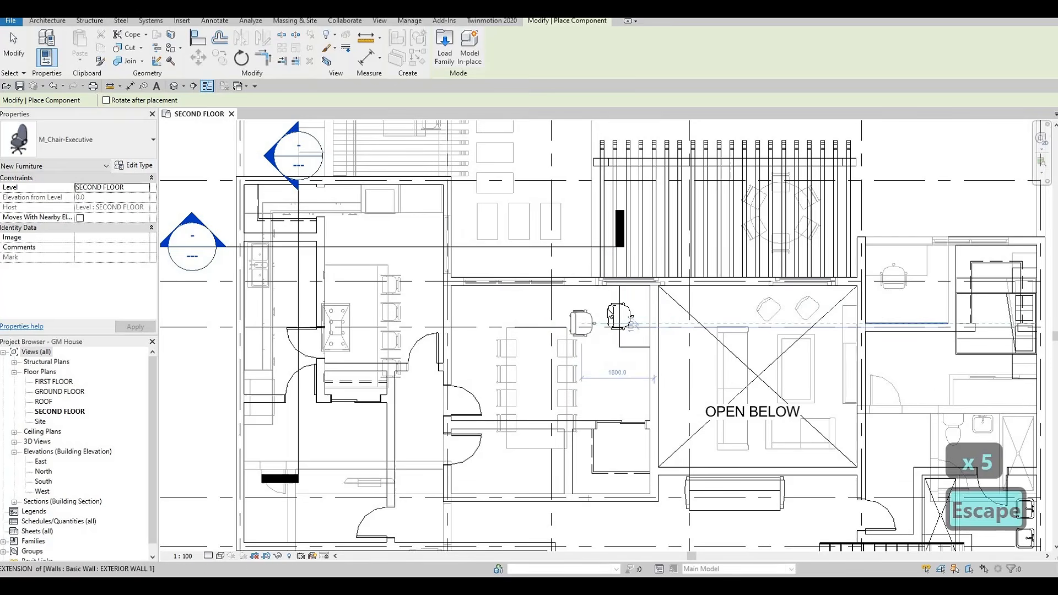
- Turn off the floor plan's underlay by setting its range base level to None
middle_click_drag(597, 328, 631, 337)
scroll(609, 315, "down", 2)
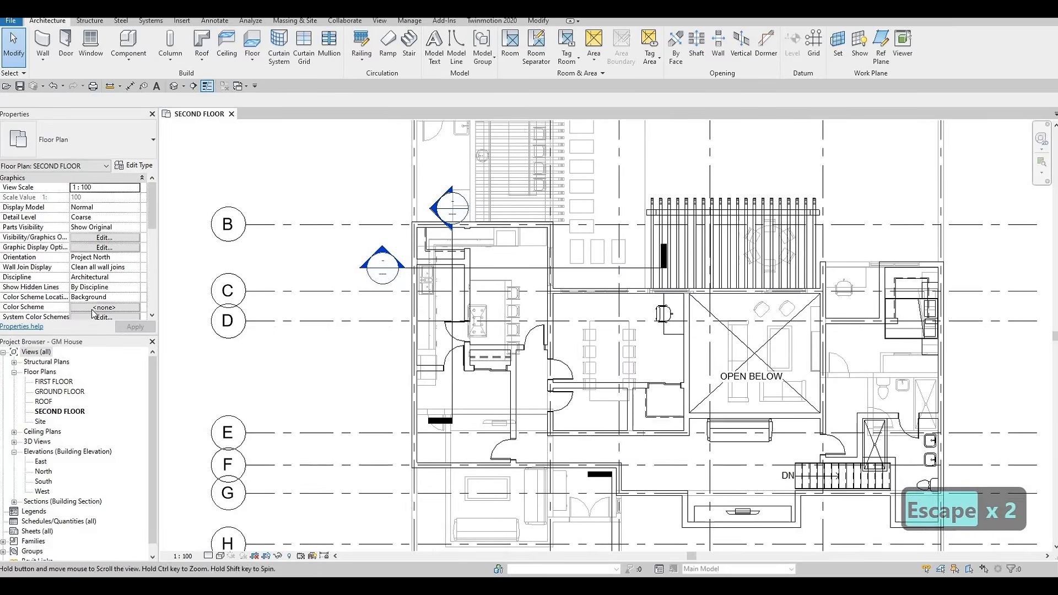
scroll(102, 292, "down", 5)
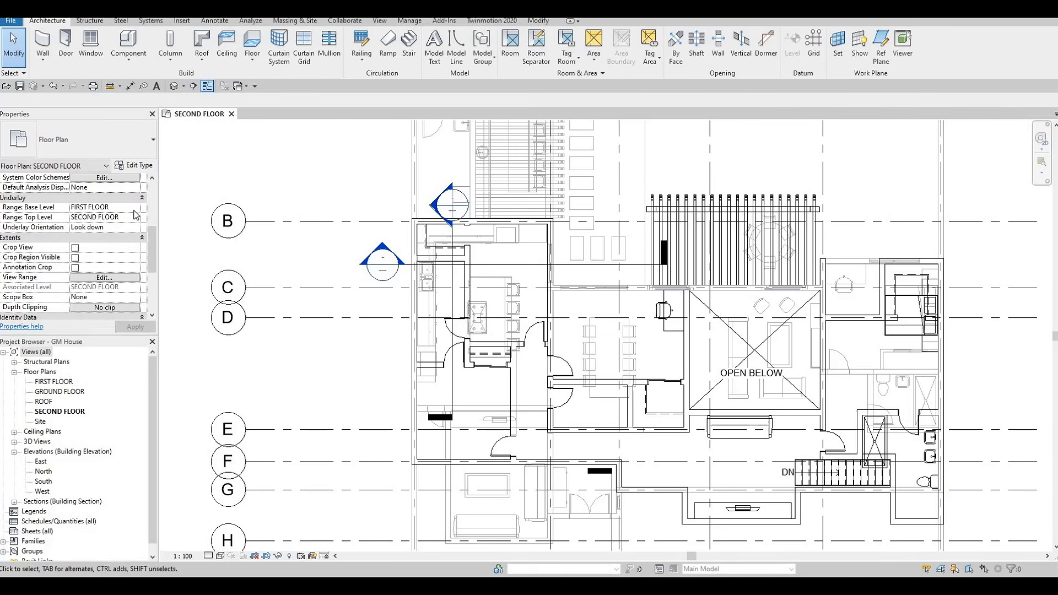
left_click(91, 209)
left_click(117, 330)
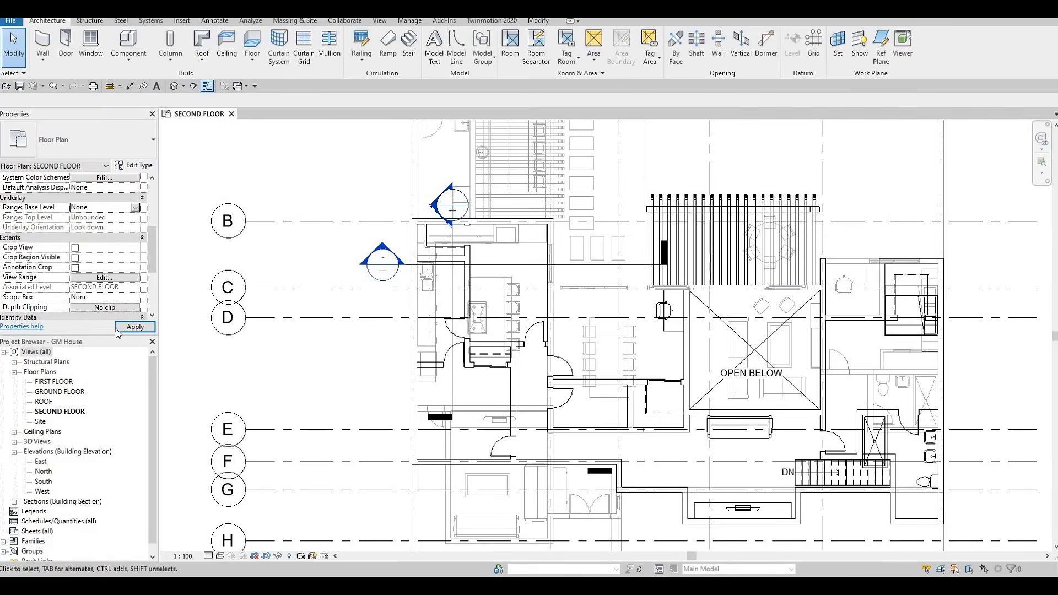
middle_click_drag(913, 353, 795, 342)
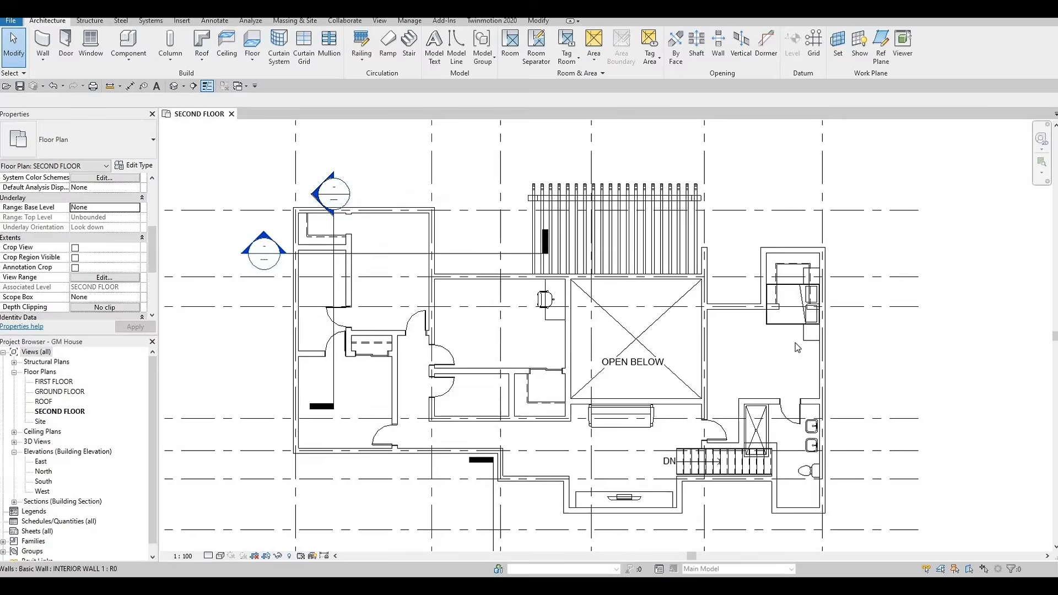
key("Escape")
key("Escape")
- Move the queen bed and its two night stands together down along the exterior wall, clear of the closet and into the bedroom
middle_click_drag(819, 228, 529, 257)
scroll(528, 257, "up", 1)
middle_click_drag(493, 325, 494, 225)
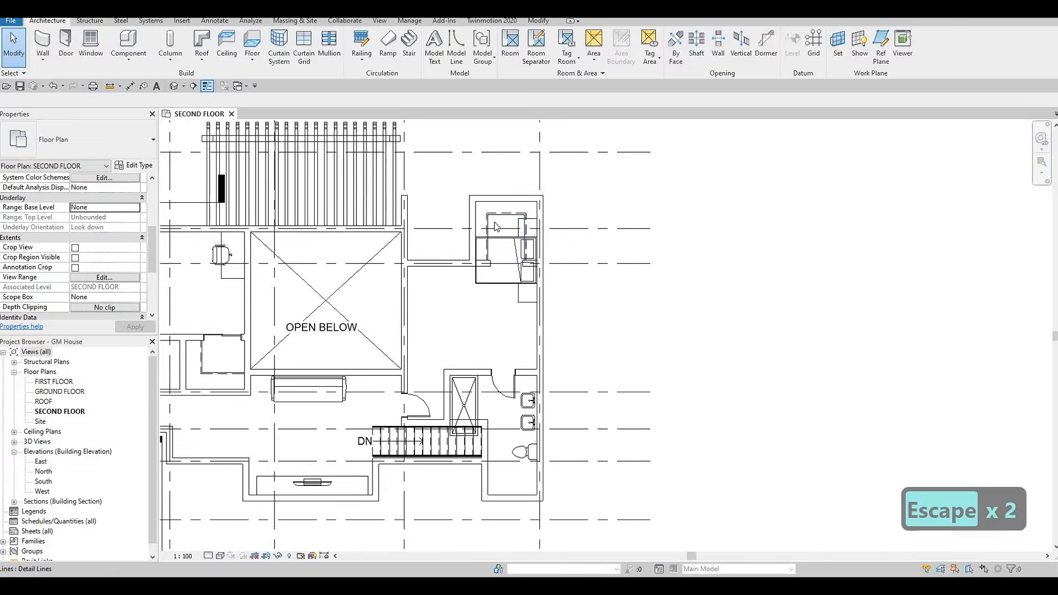
scroll(495, 220, "up", 5)
left_click(495, 215)
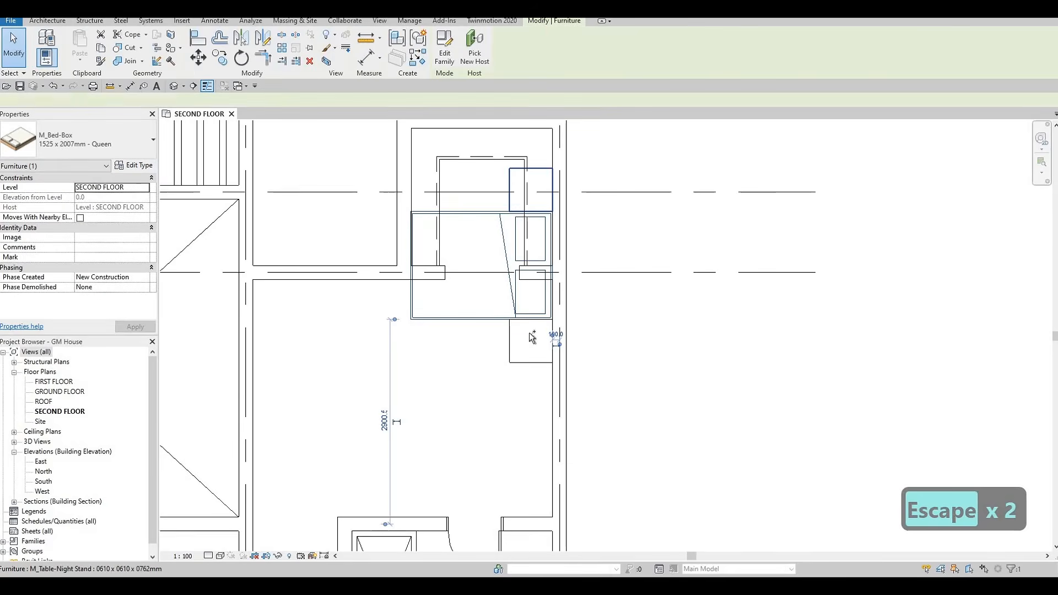
left_click(517, 342, "ctrl")
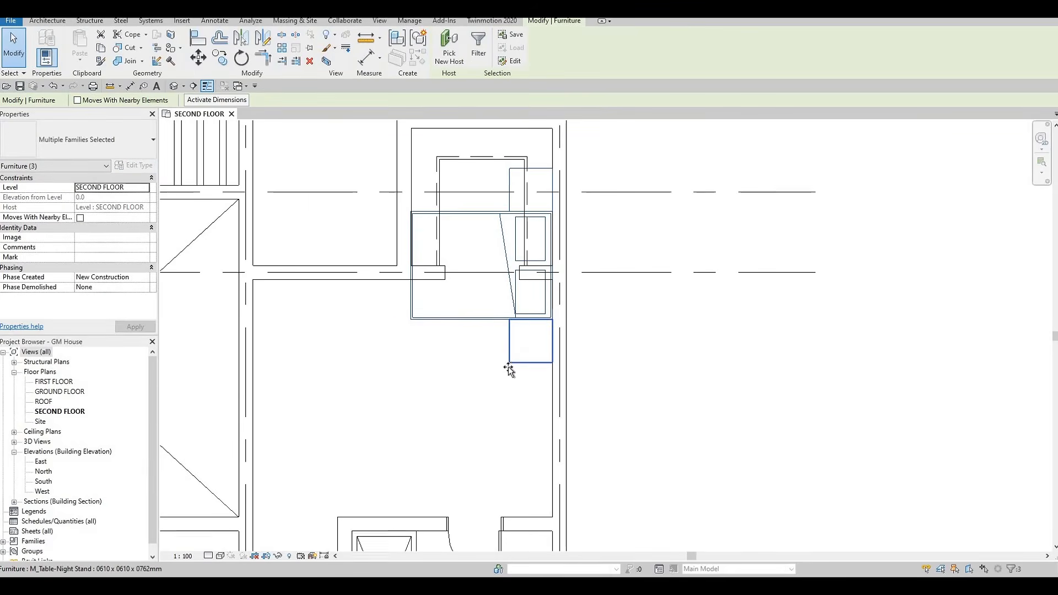
left_click_drag(507, 408, 507, 450)
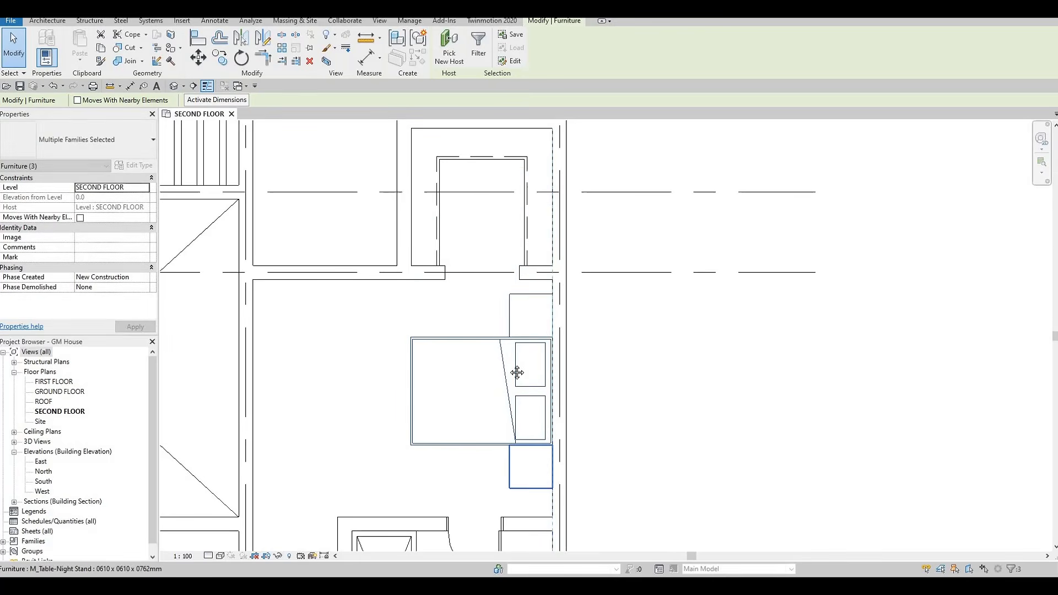
key("Escape")
key("Escape")
scroll(557, 309, "down", 3)
middle_click_drag(538, 303, 614, 264)
key("Escape")
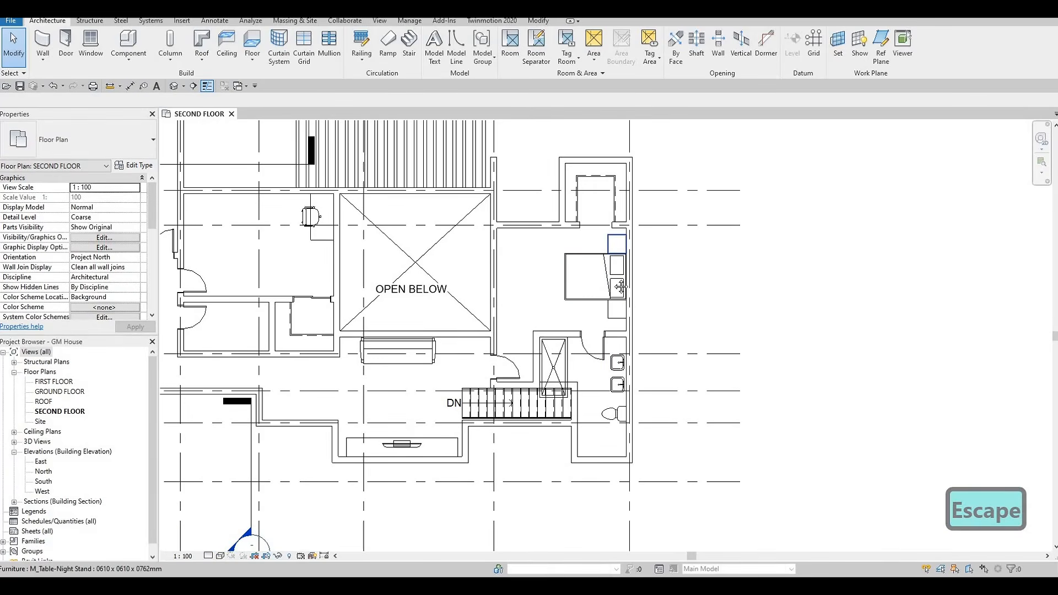
- Load the M_Tub-Rectangular-2D family from the library's Plumbing > MEP > Fixtures > Bathtubs folder
middle_click_drag(659, 250, 597, 306)
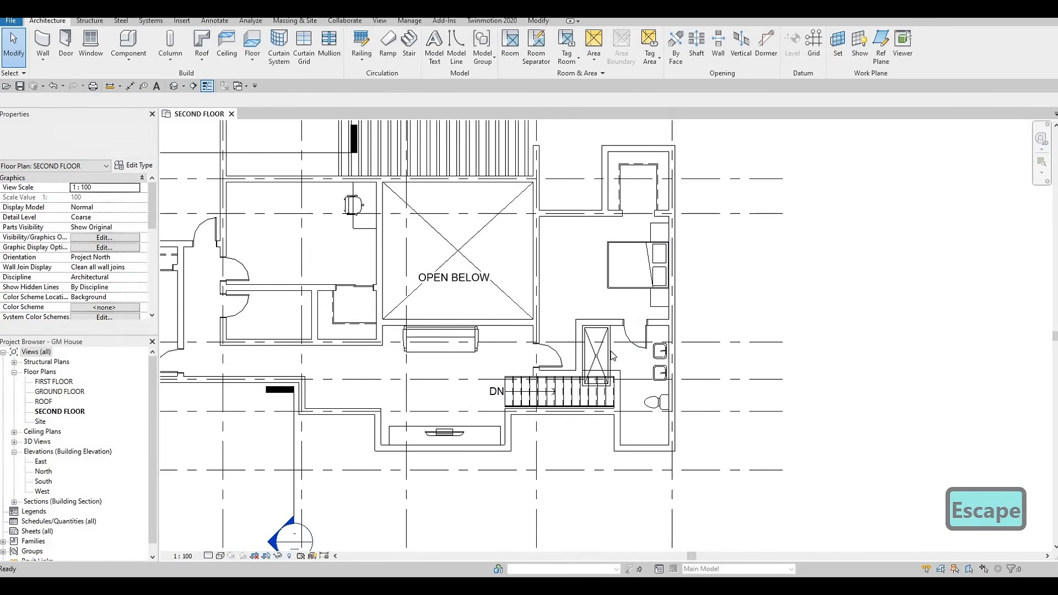
middle_click_drag(613, 370, 613, 336)
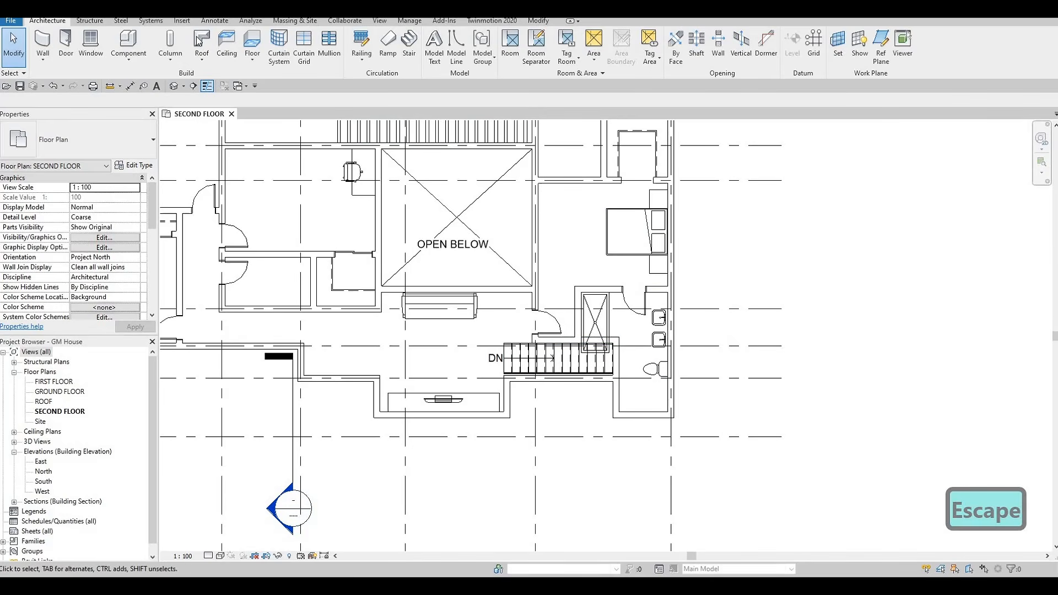
left_click(182, 20)
left_click(452, 62)
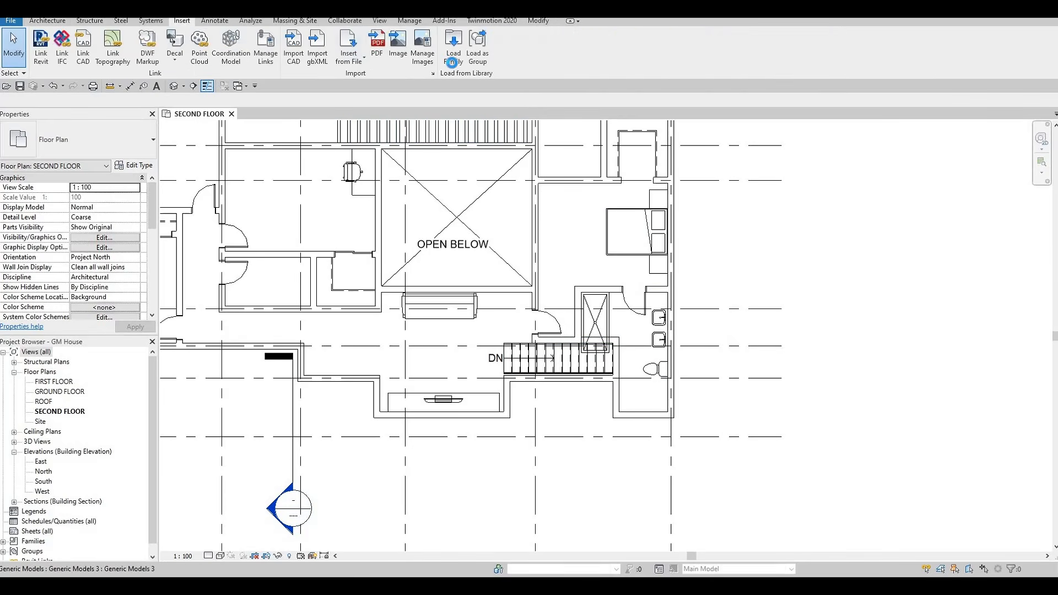
scroll(428, 325, "down", 6)
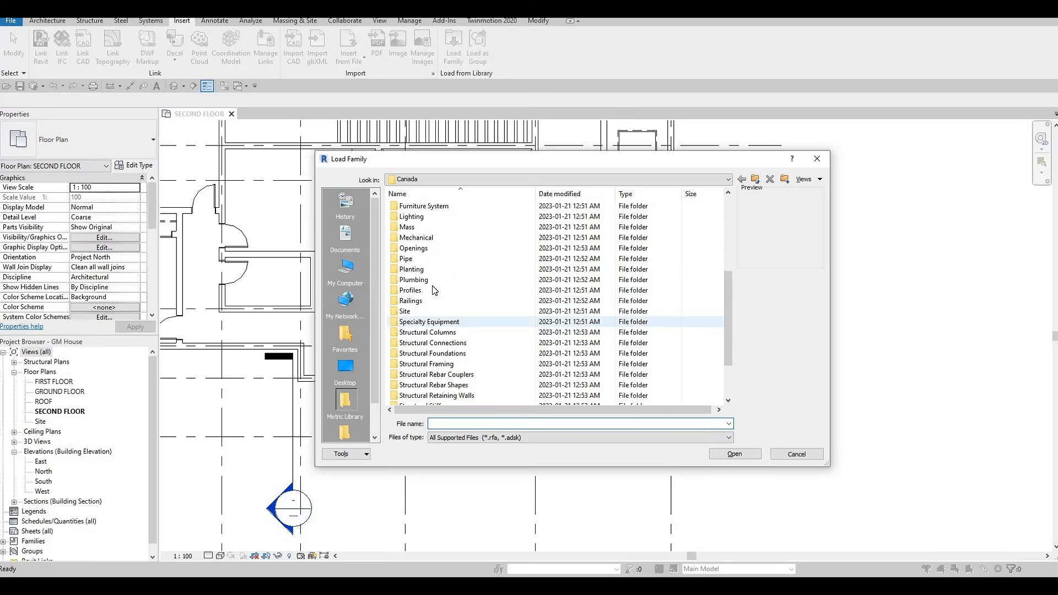
double_click(432, 280)
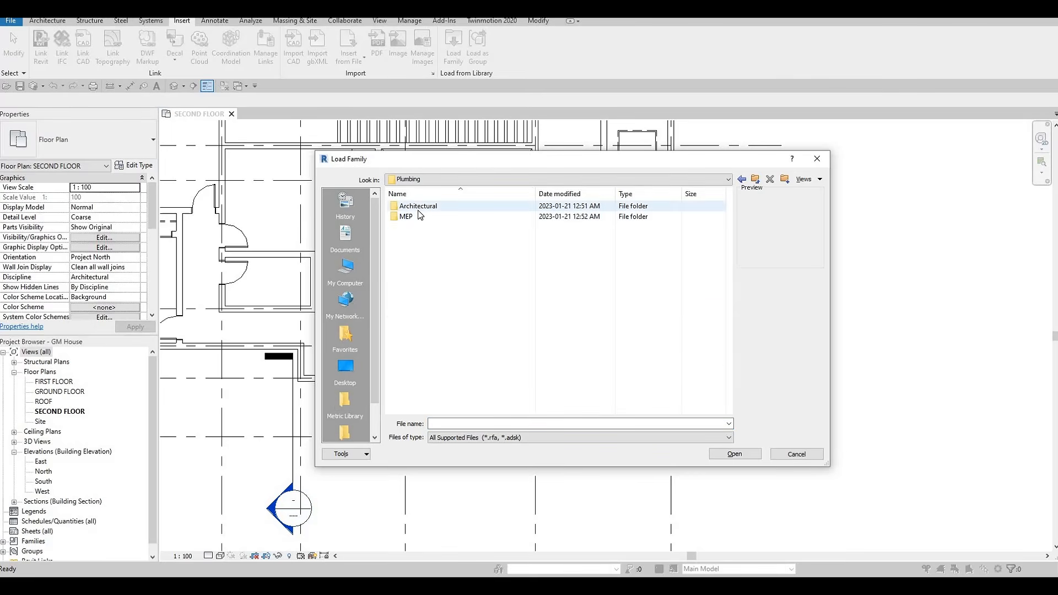
double_click(415, 218)
double_click(416, 217)
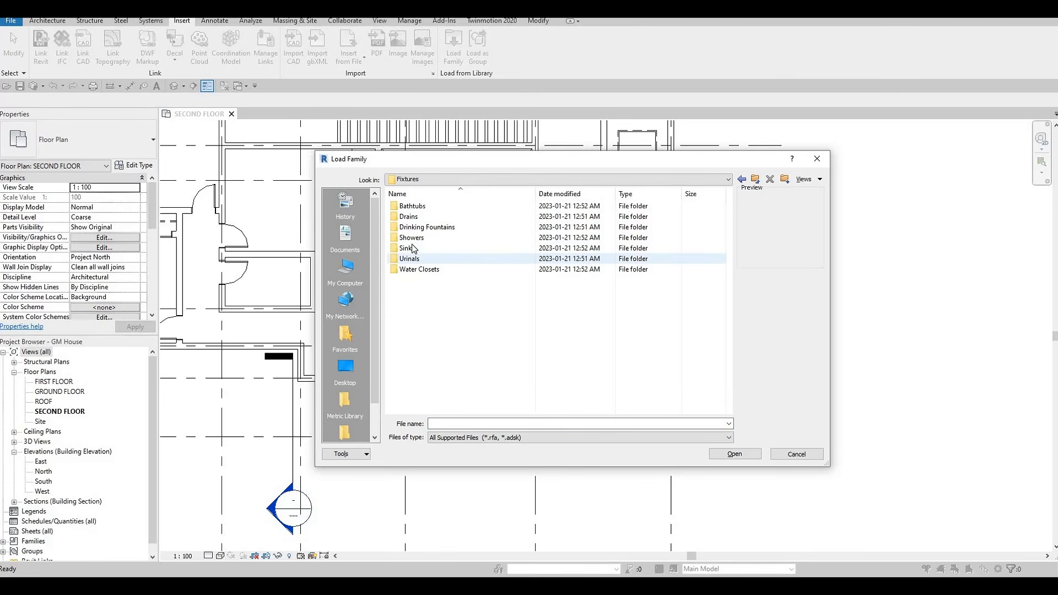
double_click(414, 207)
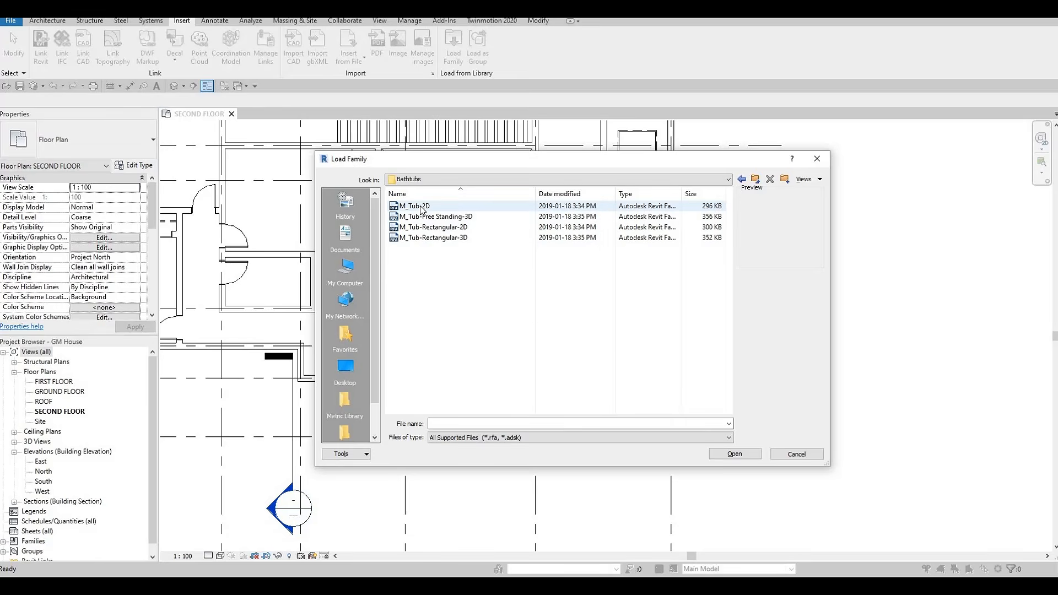
key("Down")
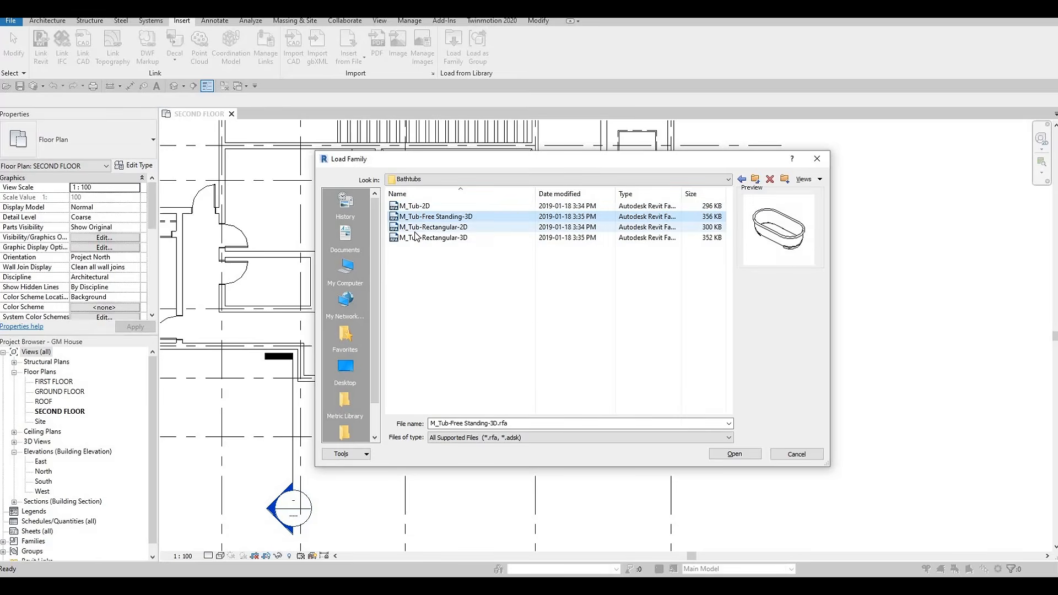
key("Down")
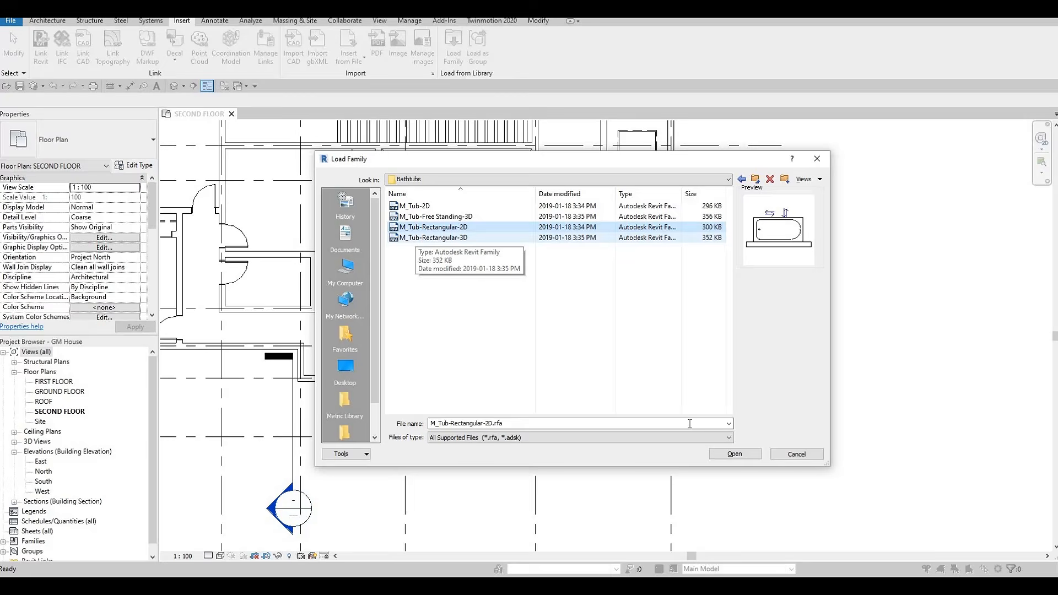
left_click(727, 452)
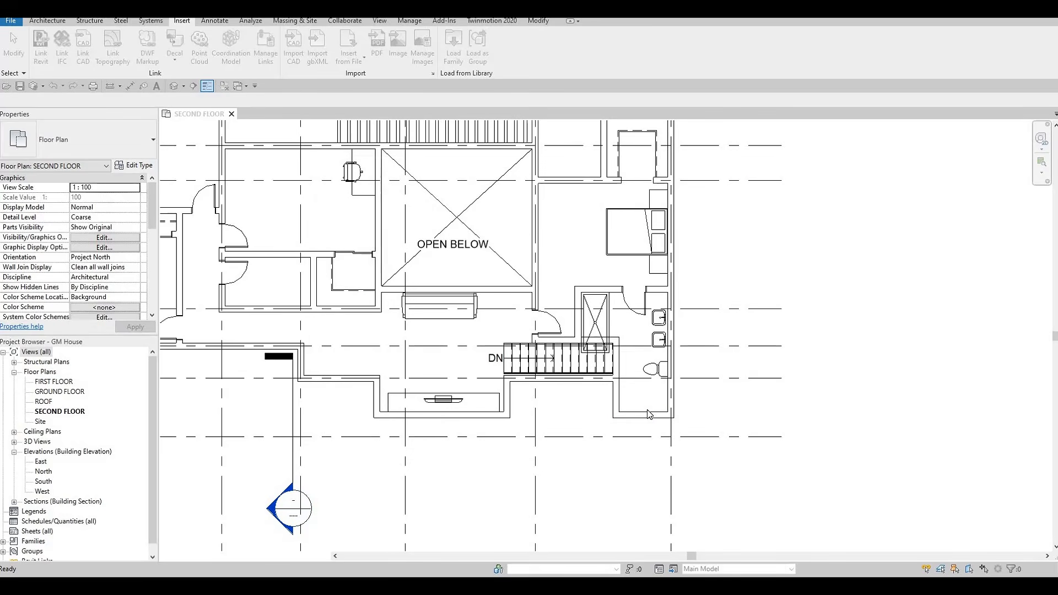
- Place the M_Tub-Rectangular-2D on the bathroom's lower wall below the toilet, flipped so its drain end faces the exterior wall
scroll(646, 410, "up", 4)
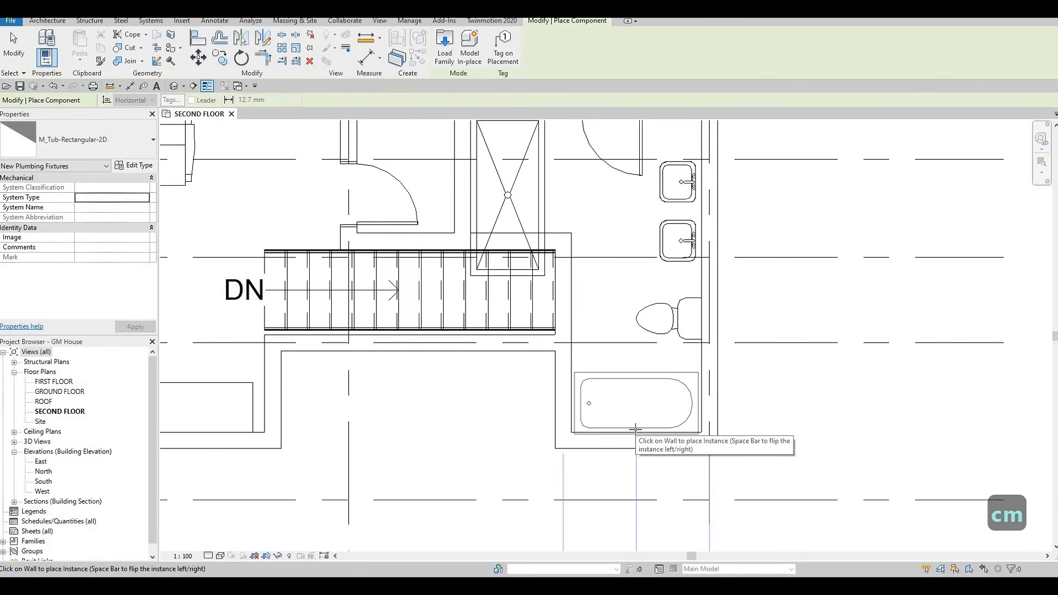
key("space")
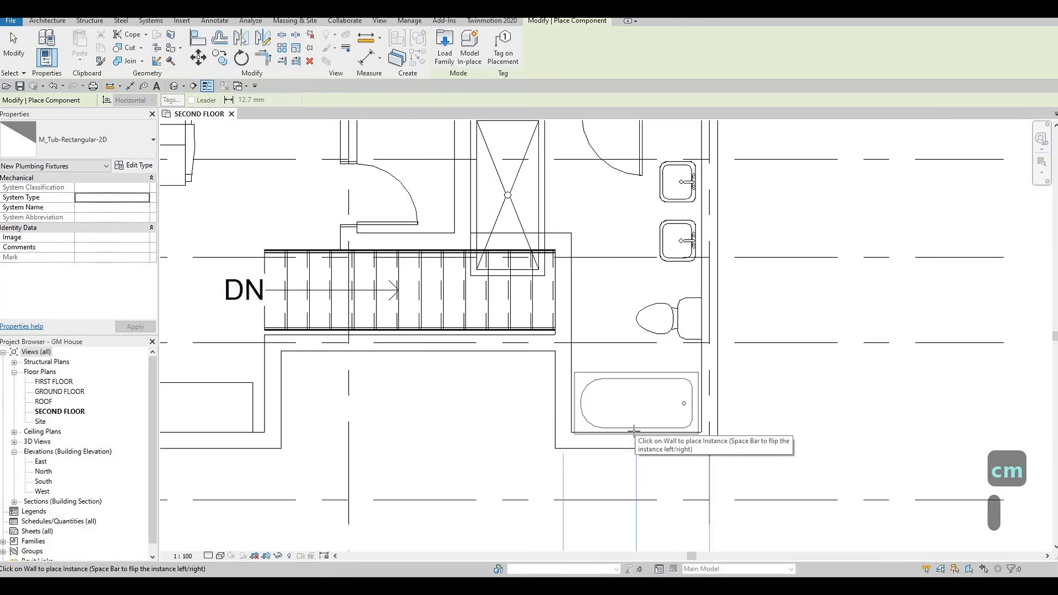
left_click(634, 429)
key("Escape")
key("Escape")
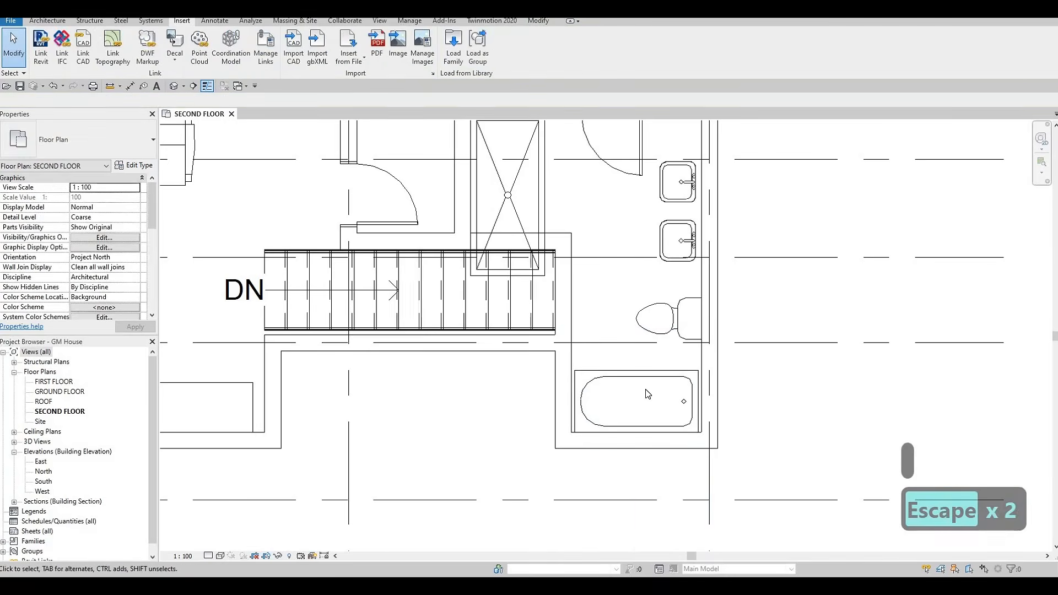
- Nudge the new bathtub slightly left, against the bathroom's inner side wall
scroll(644, 394, "down", 1)
scroll(642, 391, "down", 1)
key("Escape")
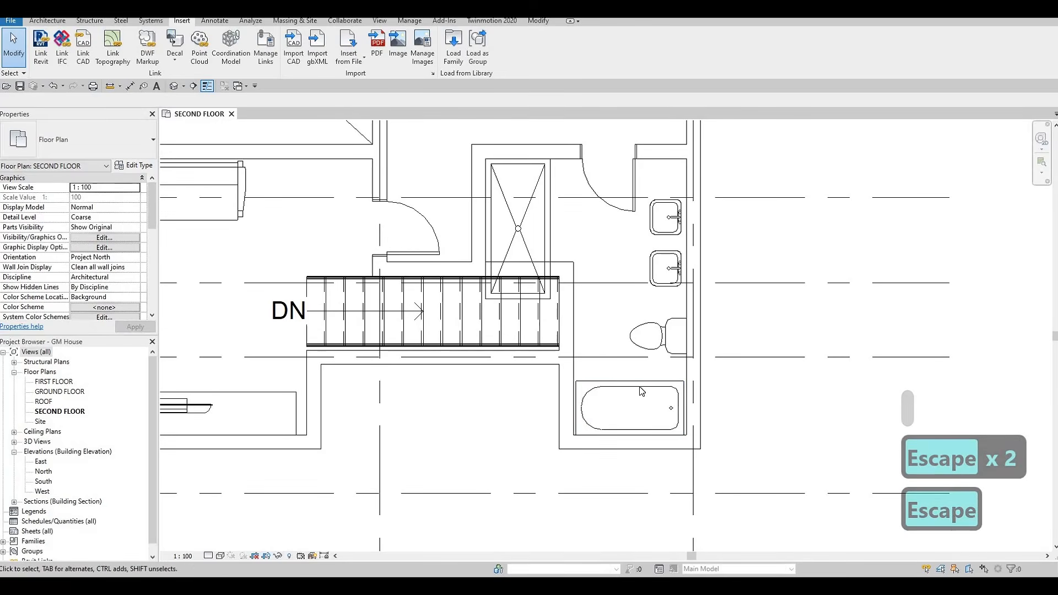
left_click(641, 390)
key("Left")
key("Left")
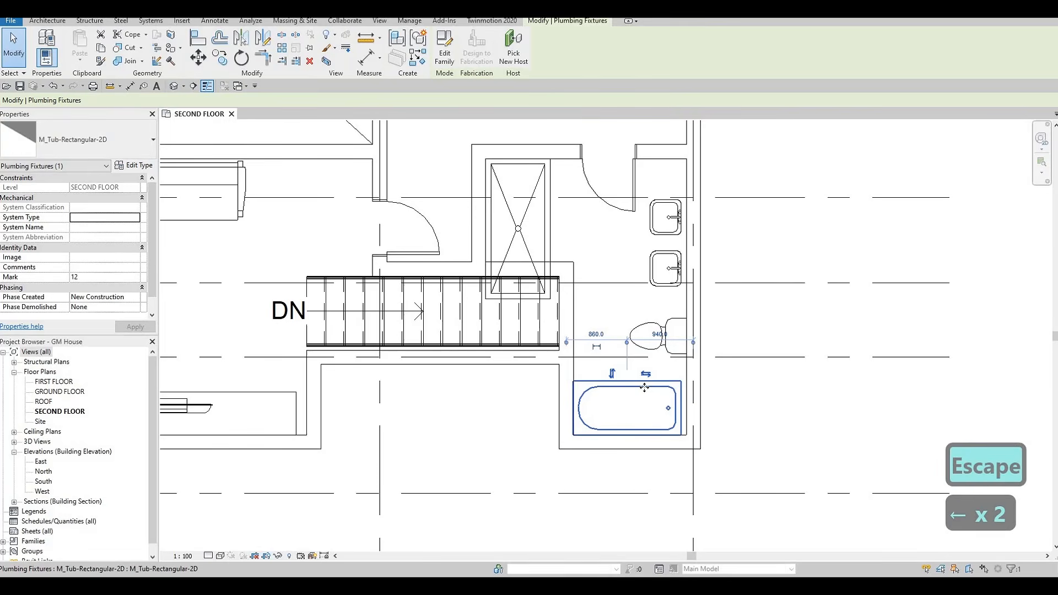
- Nudge the bathtub two increments right, away from the bathroom's inner side wall
key("Right")
key("Right")
key("Escape")
- Place an aligned dimension between the inner faces of the shower alcove's upper and lower walls
middle_click_drag(543, 325, 532, 435)
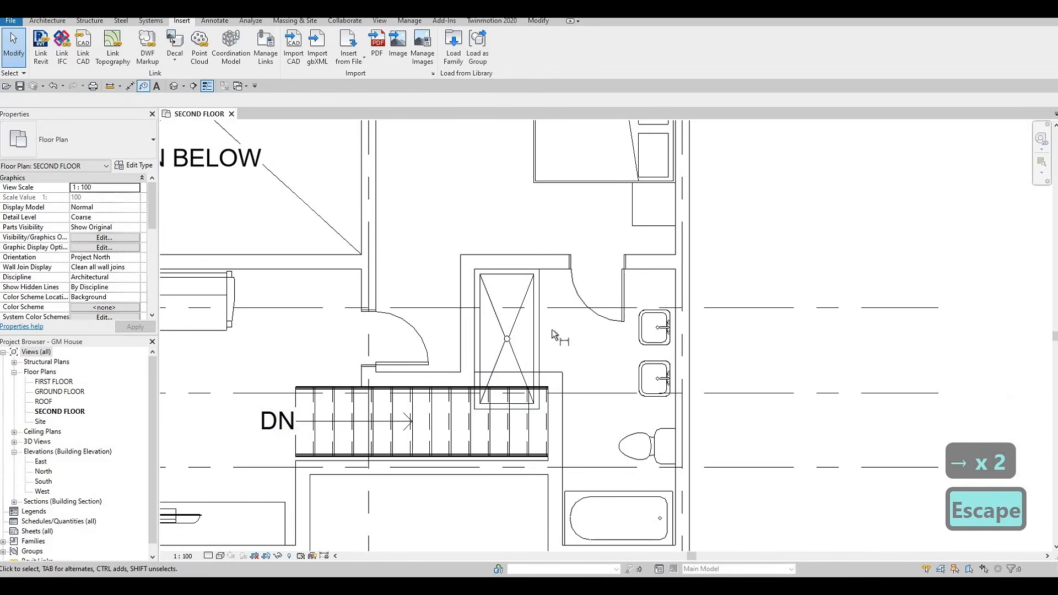
key("d")
key("i")
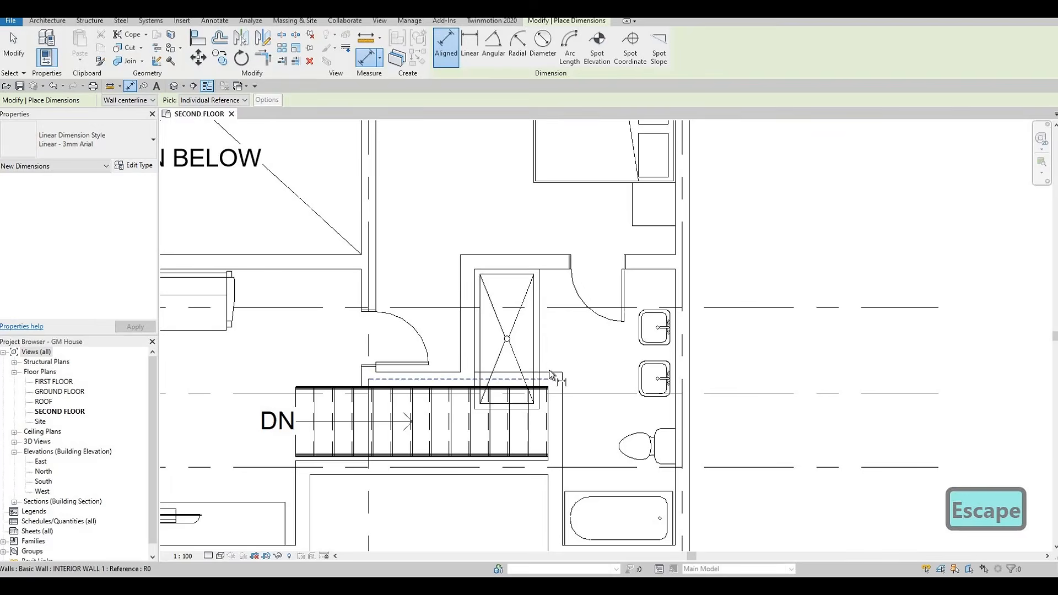
key("Tab")
left_click(538, 303)
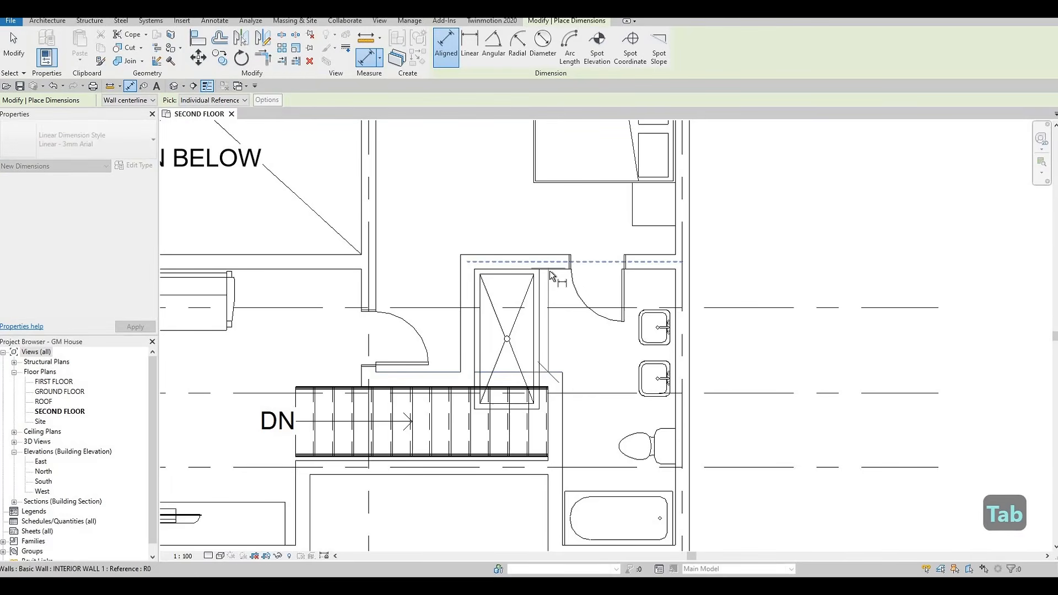
scroll(550, 269, "up", 3)
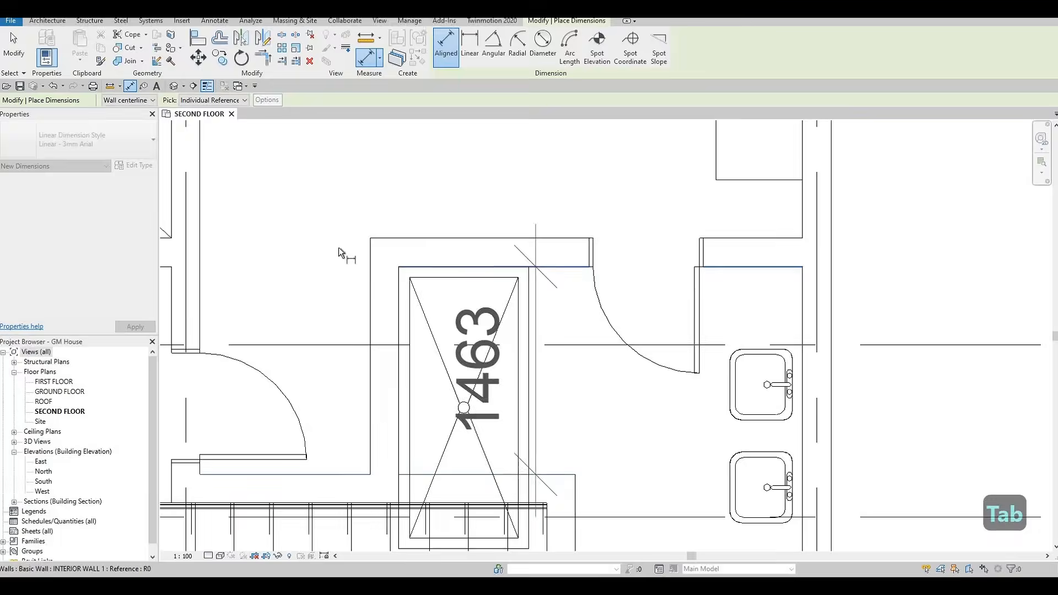
scroll(338, 247, "down", 1)
left_click(316, 240)
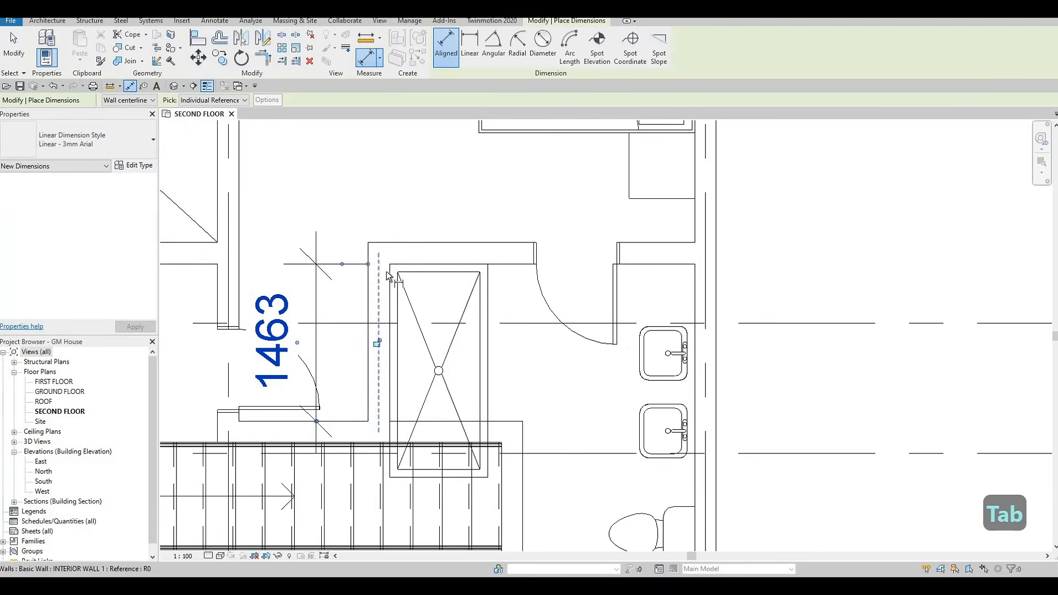
- Place an aligned dimension across the shower alcove, from its inner side wall face to the end of the wall above the stairs
key("Tab")
key("Tab")
left_click(389, 272)
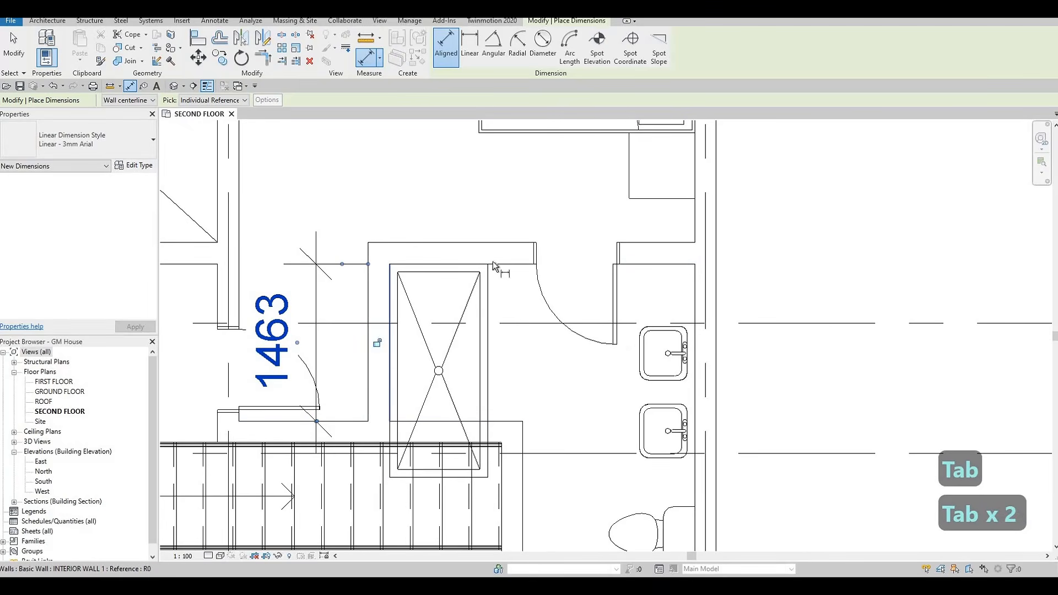
key("Tab")
key("Tab")
left_click(522, 429)
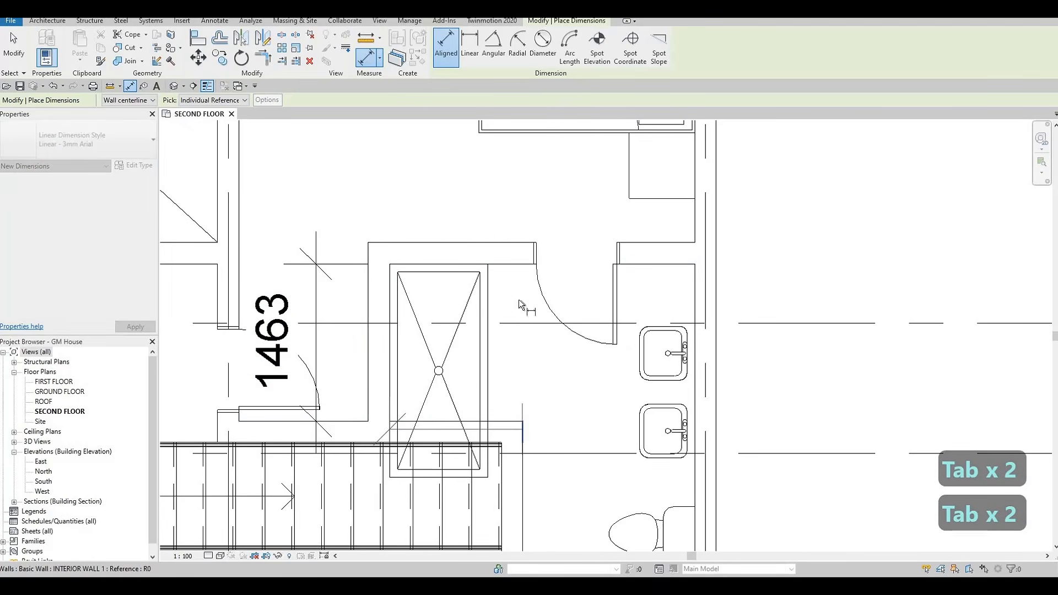
left_click(489, 194)
key("Escape")
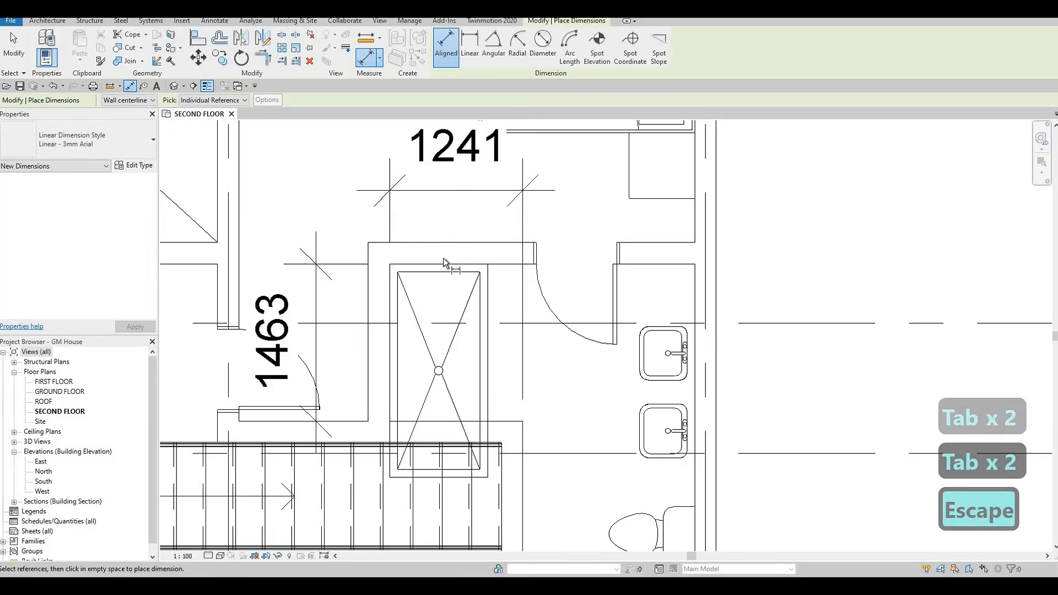
scroll(404, 399, "down", 2)
key("Escape")
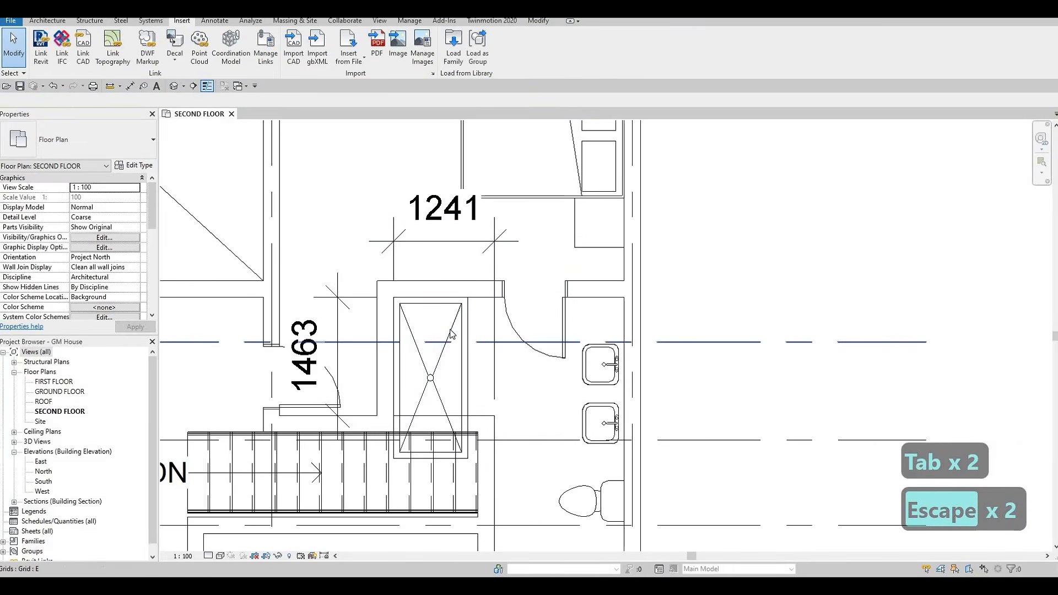
- Duplicate the type of the bathroom's shower stall under the name M_Shower Stall-2D 2
left_click(450, 334)
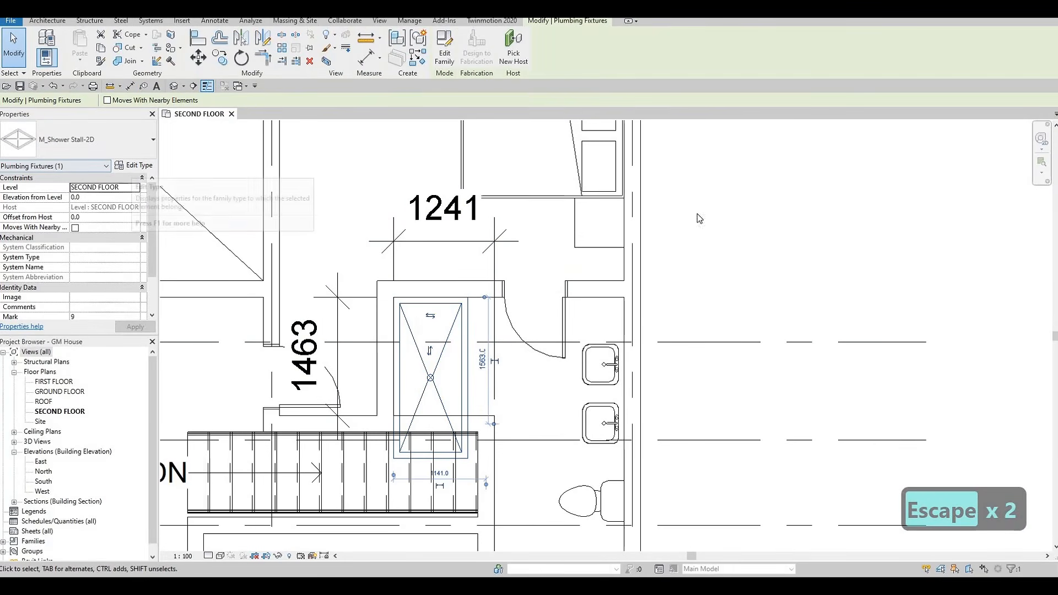
left_click(134, 167)
left_click(702, 120)
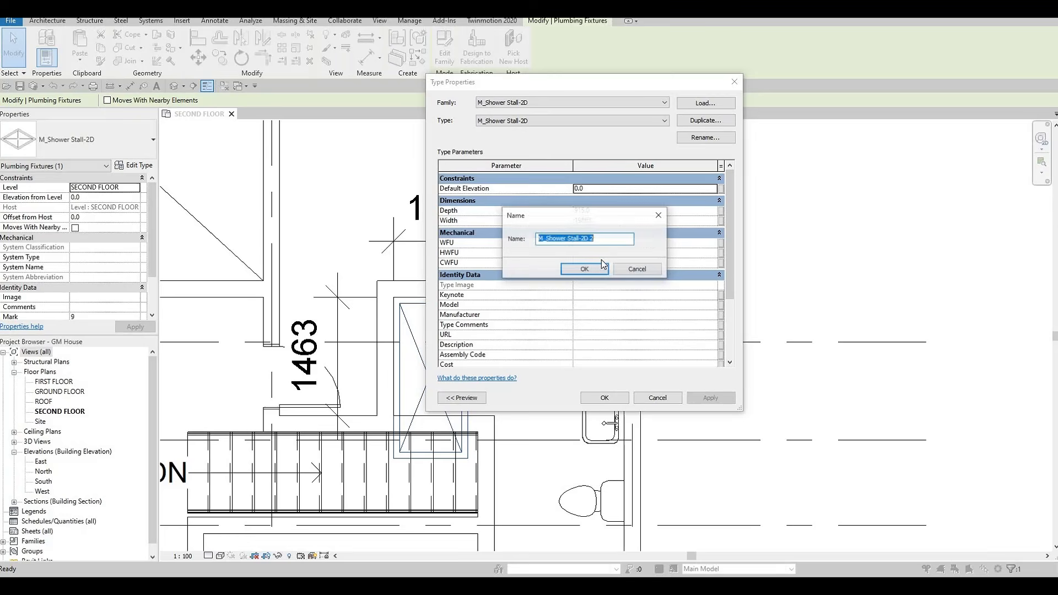
left_click(584, 269)
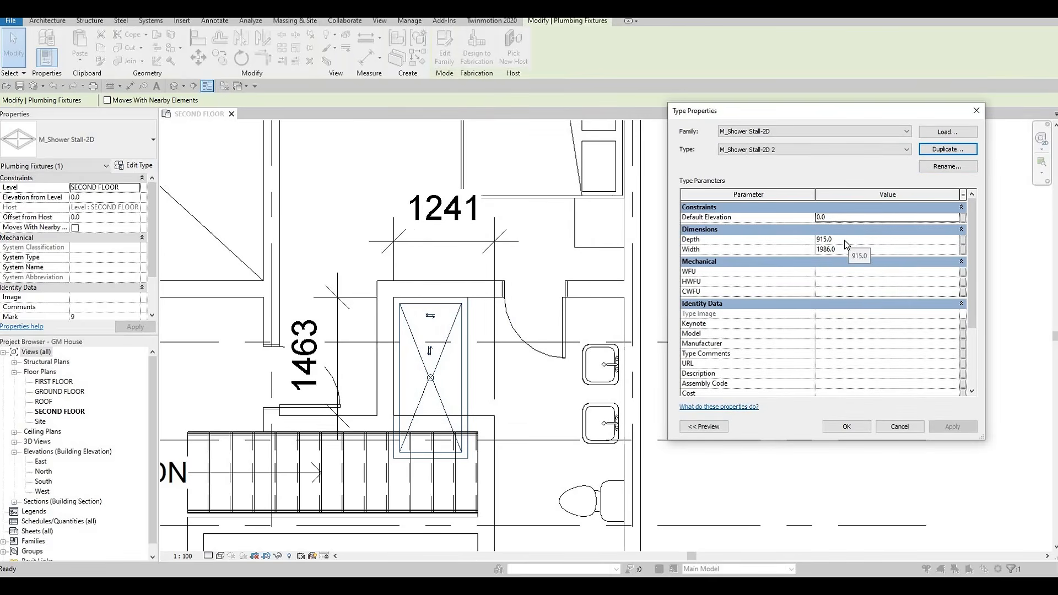
- Set the new shower stall type's depth to 1241 and width to 1463
left_click(845, 241)
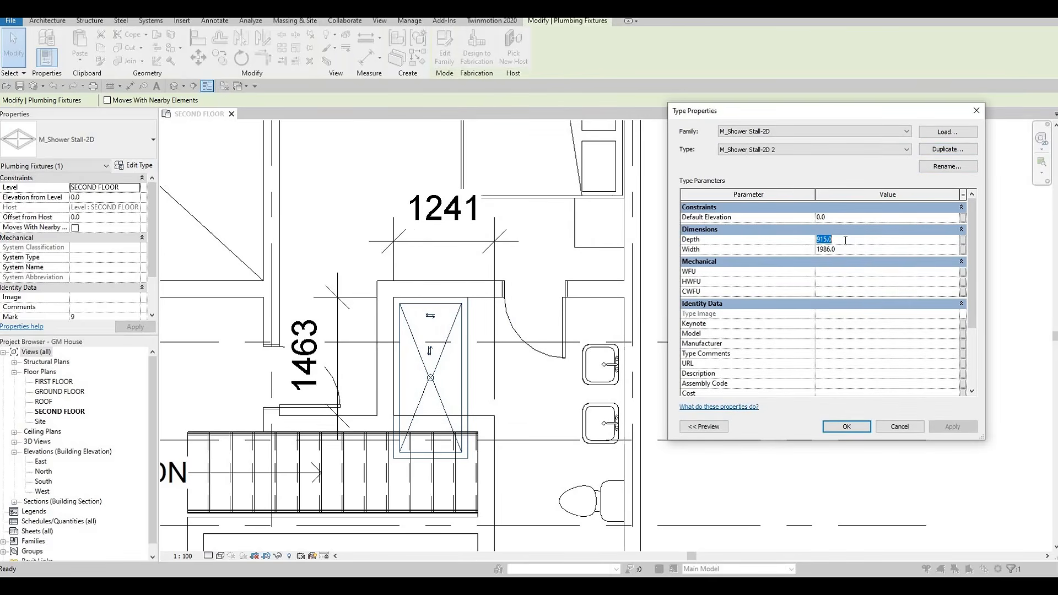
type("1241")
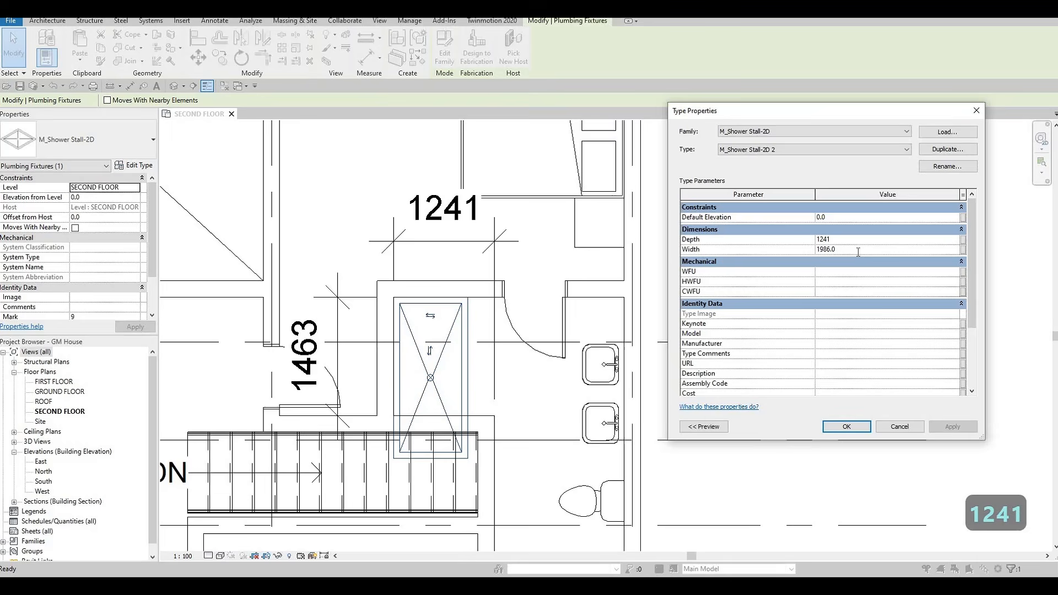
type("2")
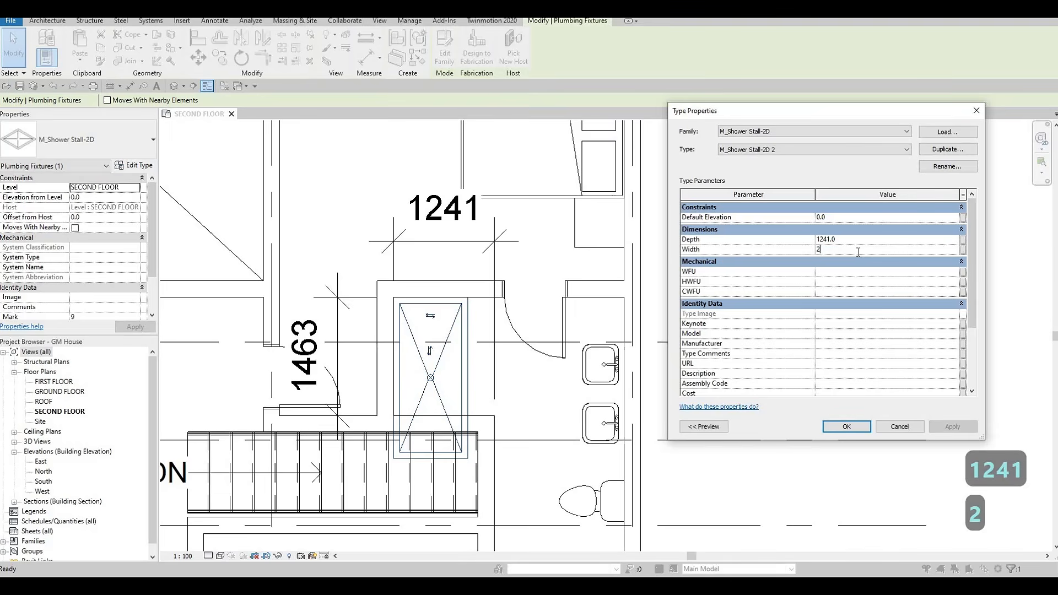
key("BackSpace")
type("1463")
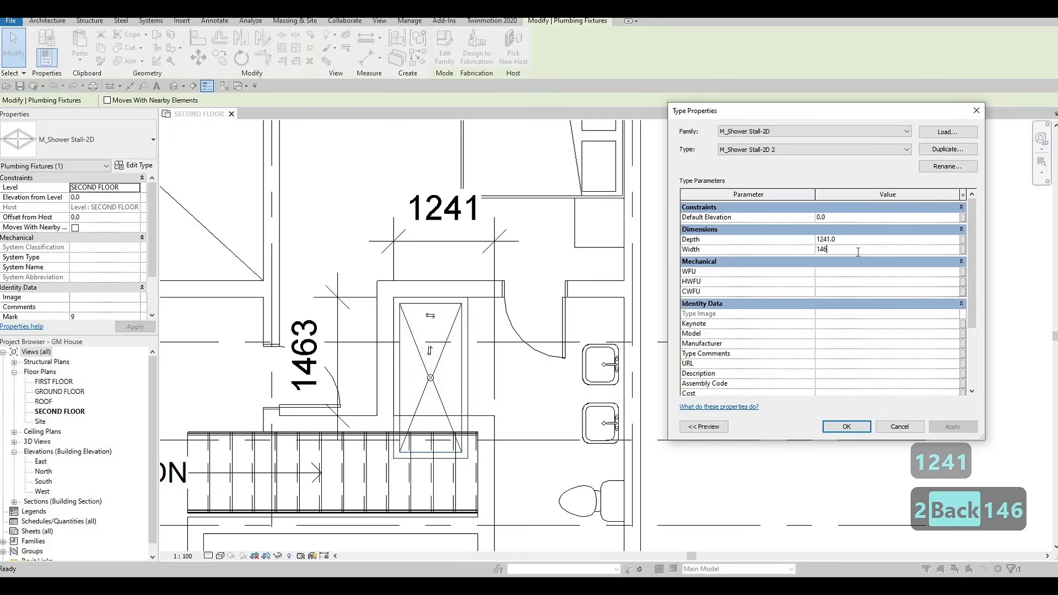
left_click(846, 427)
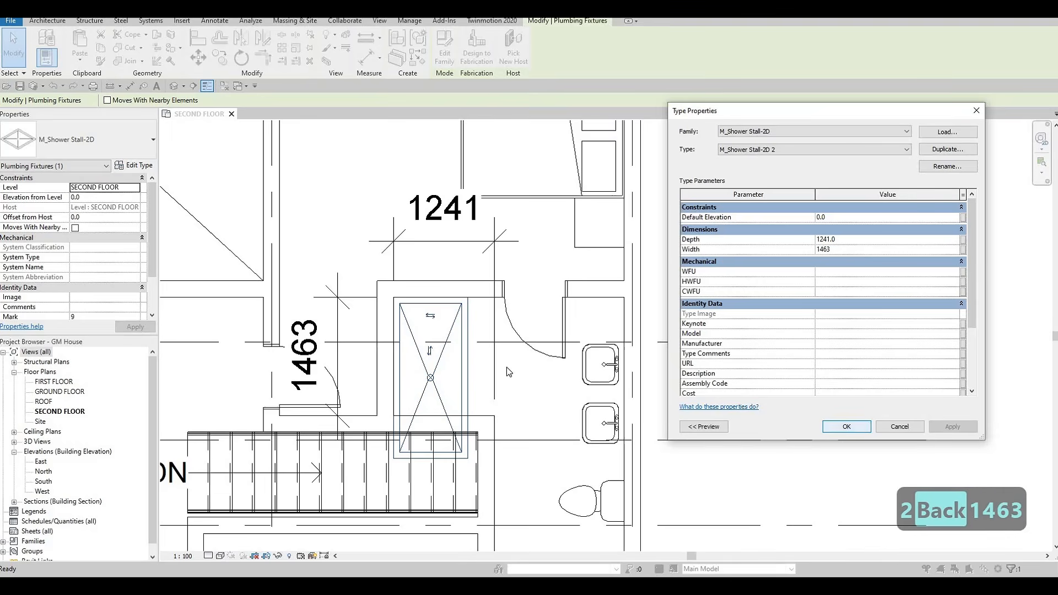
scroll(488, 301, "down", 2)
key("Escape")
scroll(508, 314, "up", 3)
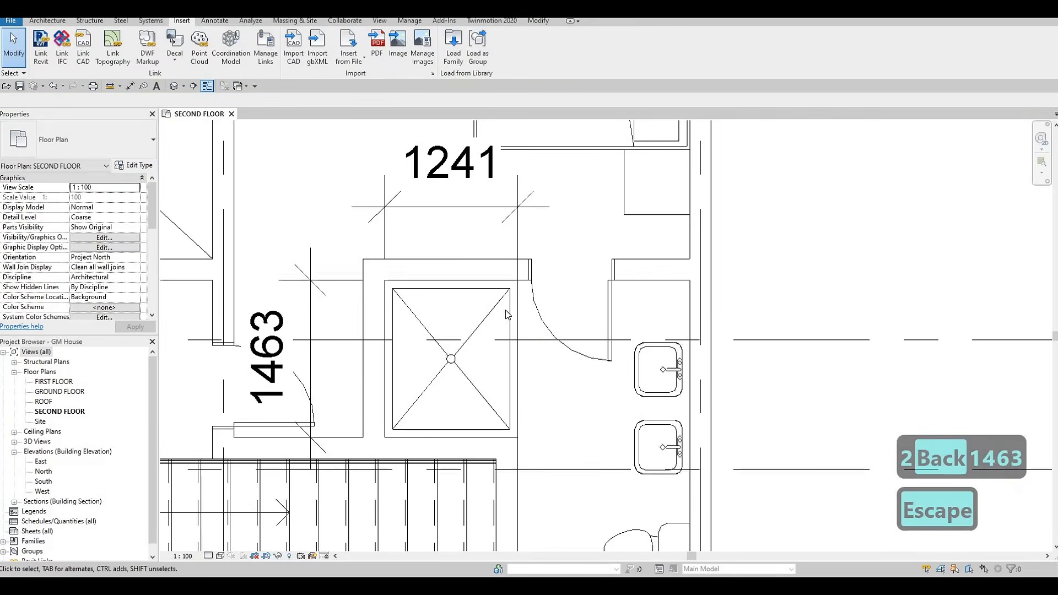
key("Escape")
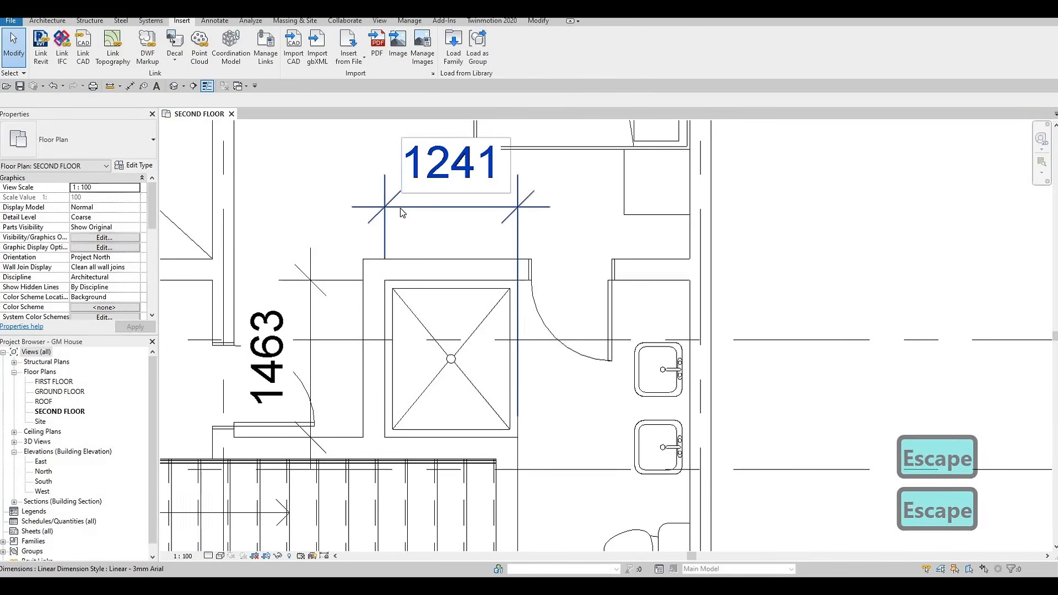
- Delete the two dimensions placed around the shower alcove
left_click(400, 207)
key("Delete")
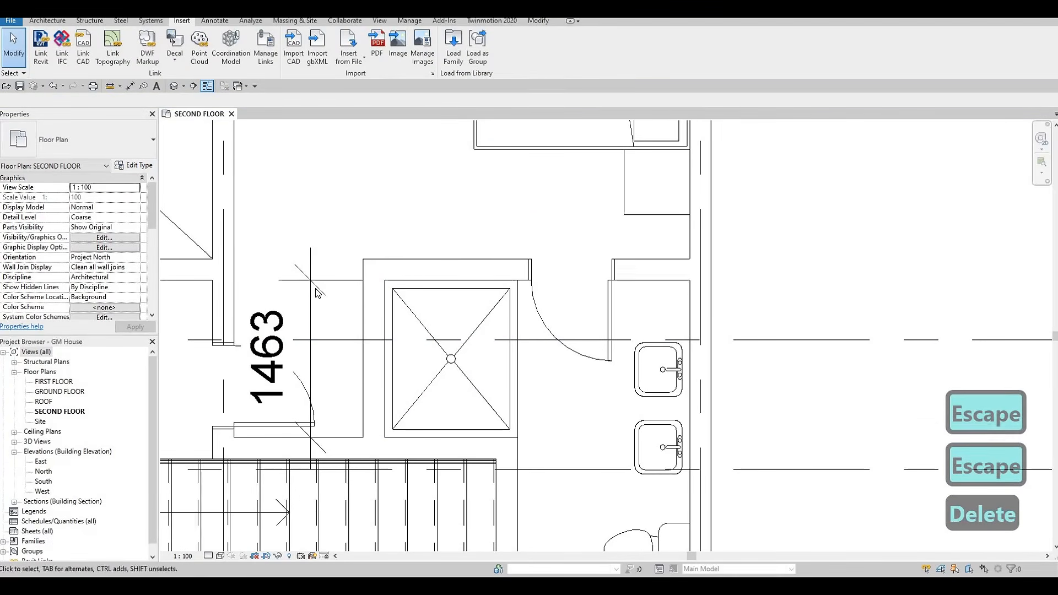
left_click(314, 284)
key("Delete")
scroll(492, 318, "down", 3)
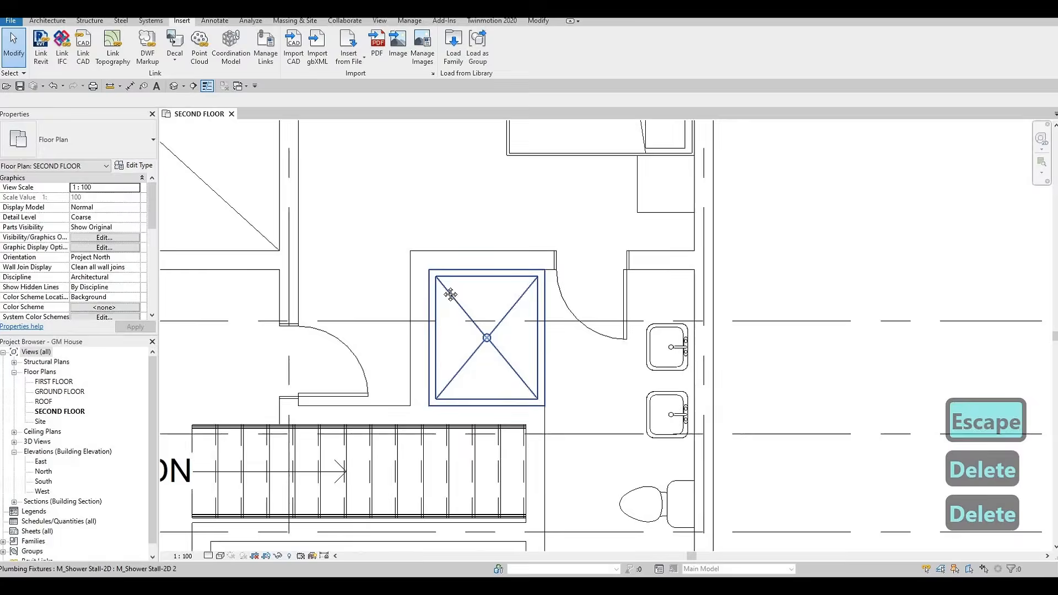
middle_click_drag(494, 357, 529, 378)
key("Escape")
key("Escape")
- Outline the vanity counter around both sinks with thin detail lines, closing it with a 580 mm line to the exterior wall just above the toilet
middle_click_drag(575, 345, 570, 389)
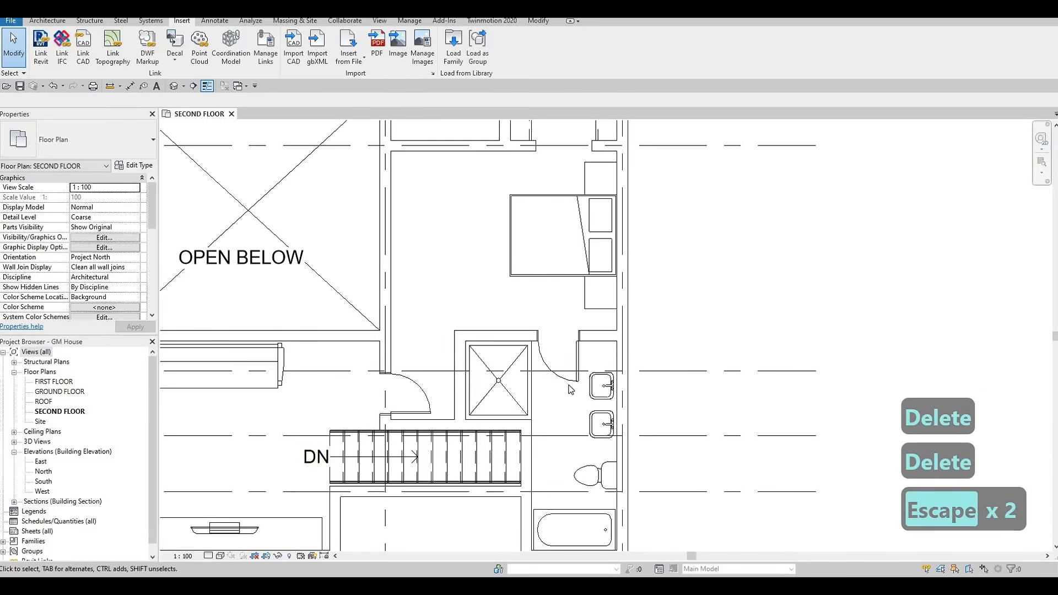
scroll(551, 370, "down", 3)
middle_click_drag(538, 218, 582, 215)
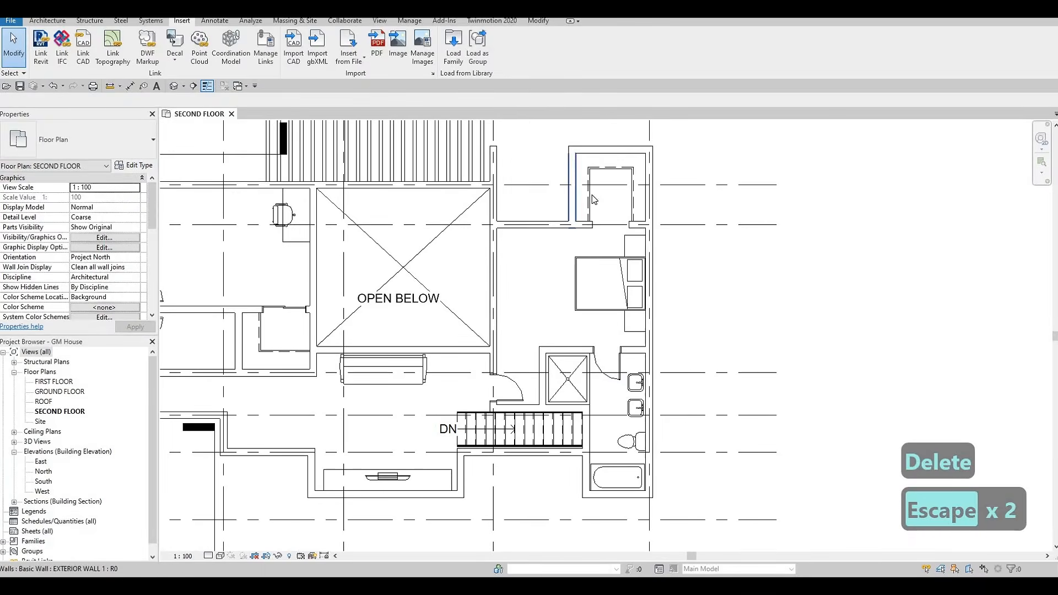
scroll(591, 196, "up", 4)
left_click(594, 199)
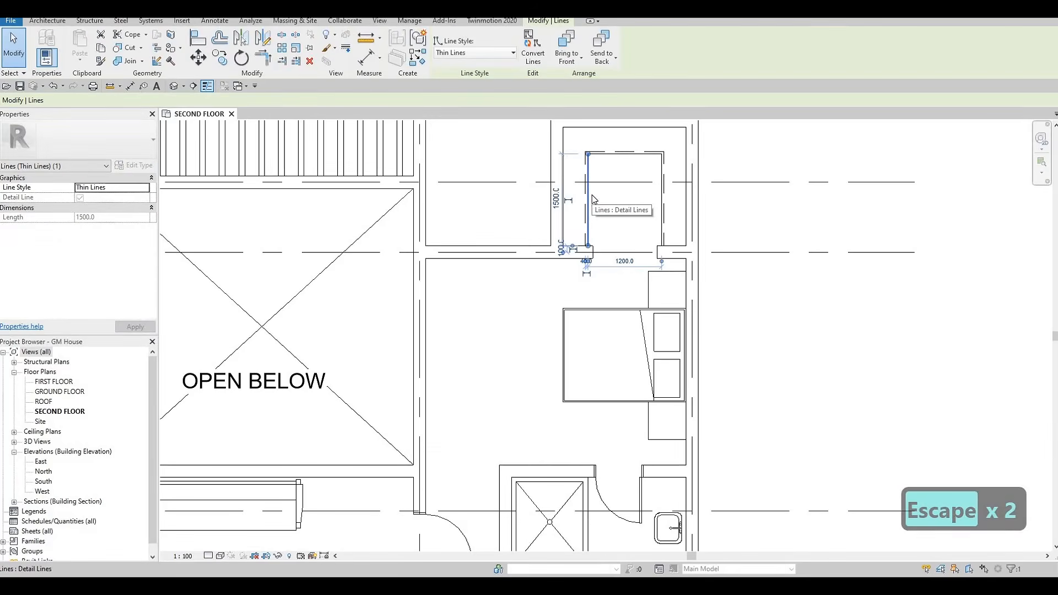
key("c")
key("s")
scroll(609, 137, "down", 3)
middle_click_drag(639, 469, 611, 258)
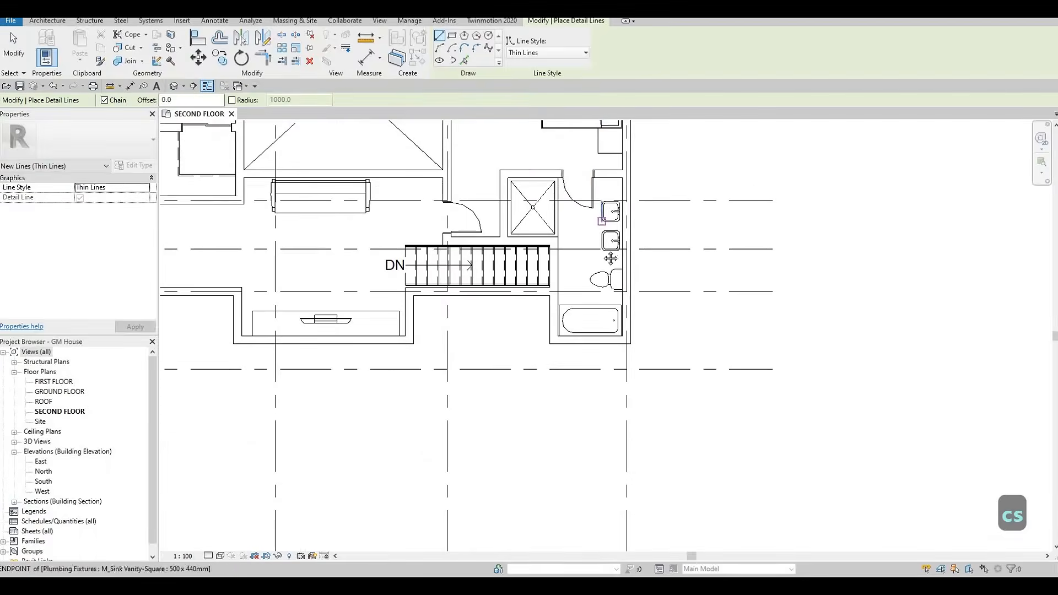
scroll(609, 186, "up", 4)
left_click(590, 170)
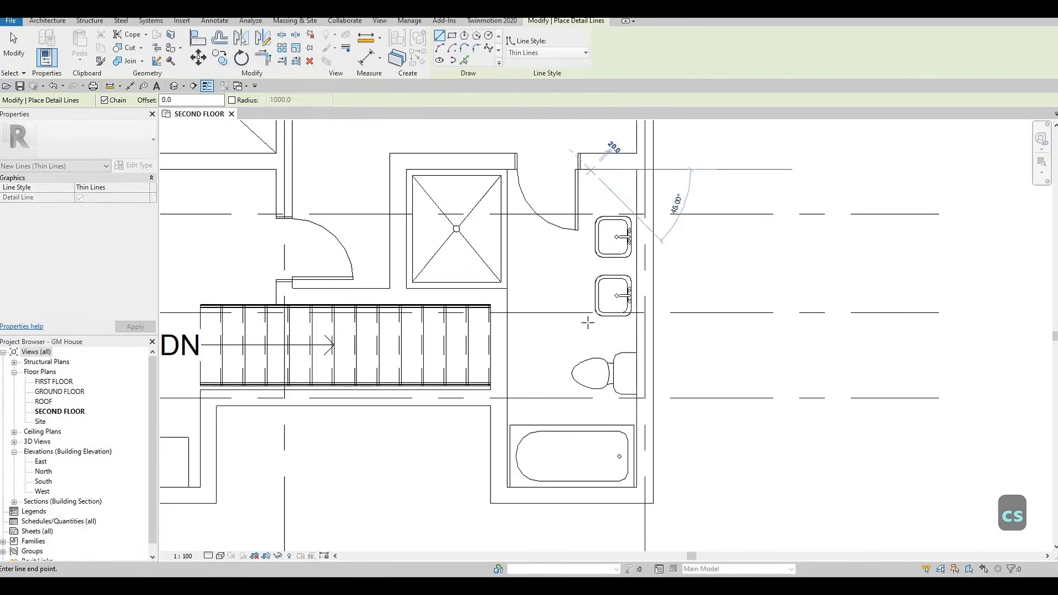
left_click(631, 331)
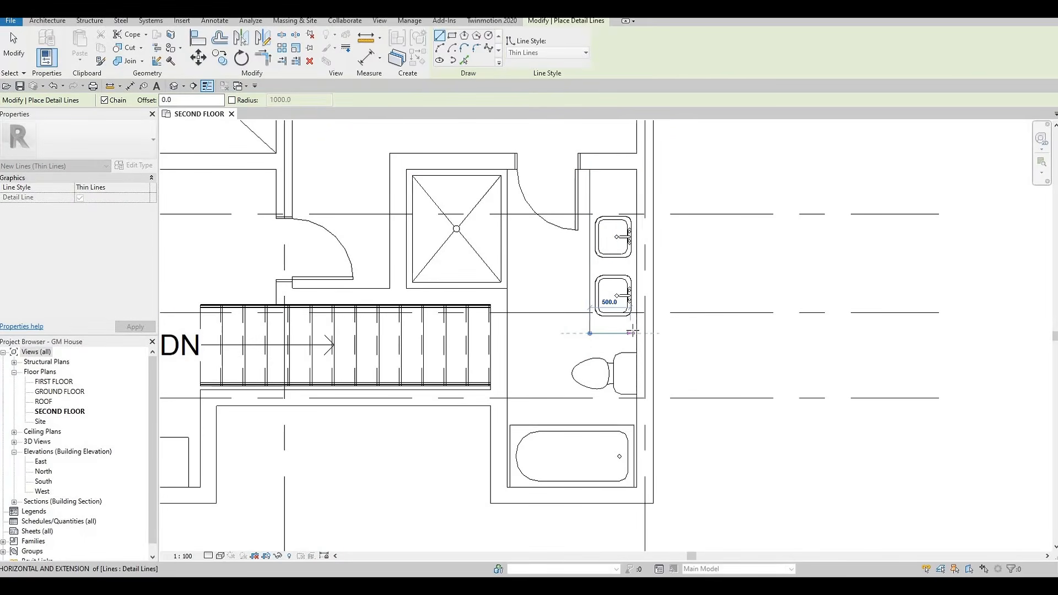
left_click(636, 333)
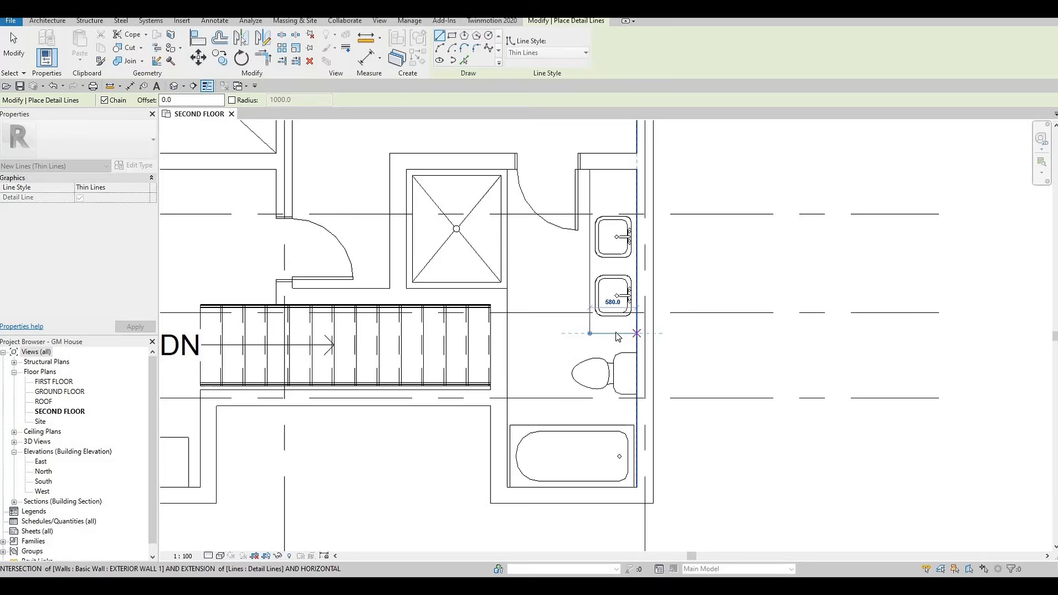
key("Escape")
key("Escape")
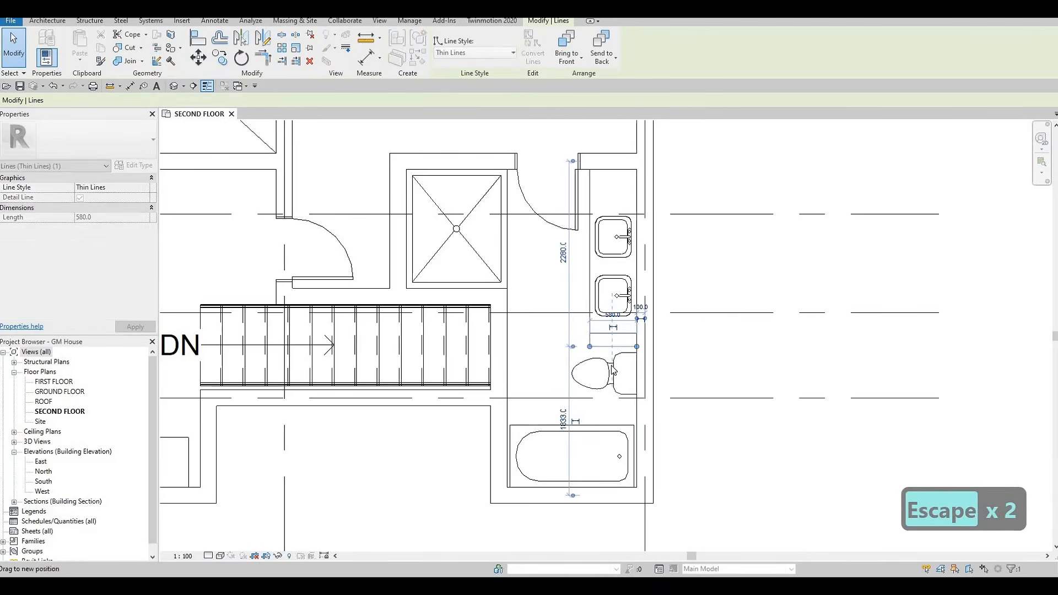
key("Escape")
- Nudge the toilet down along the exterior wall so it sits between the vanity counter and the bathtub
left_click(610, 365)
key("Down")
key("Down")
key("Down")
key("Down")
key("Down")
key("Down")
key("Down")
key("Down")
key("Down")
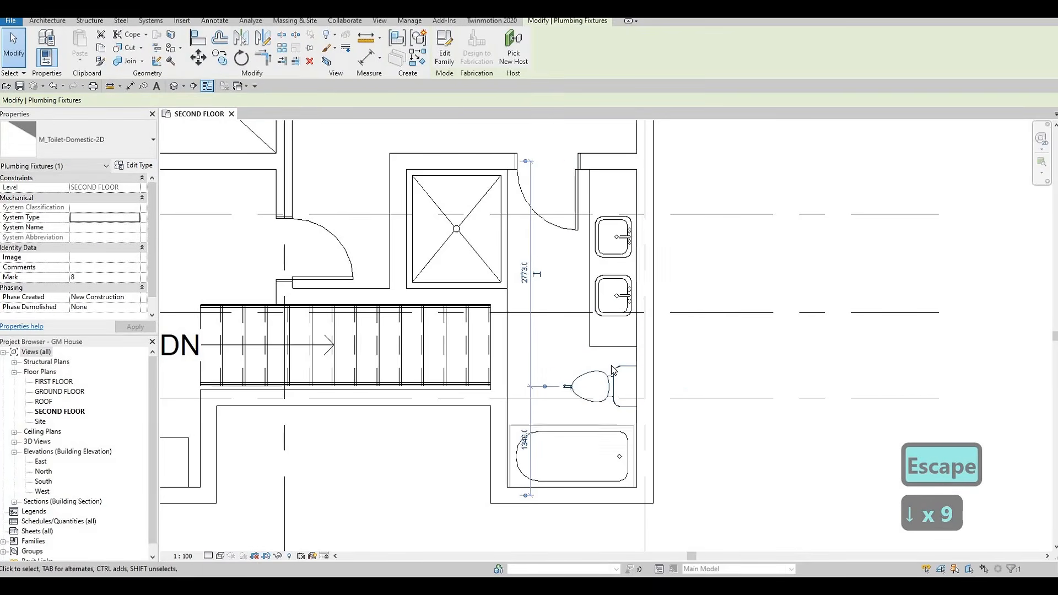
key("Escape")
key("Escape")
key("Escape")
- Examine the whole second floor plan, from the furnished bedroom and bathroom to the rooms on the opposite side
middle_click_drag(599, 321, 612, 322)
scroll(612, 322, "down", 6)
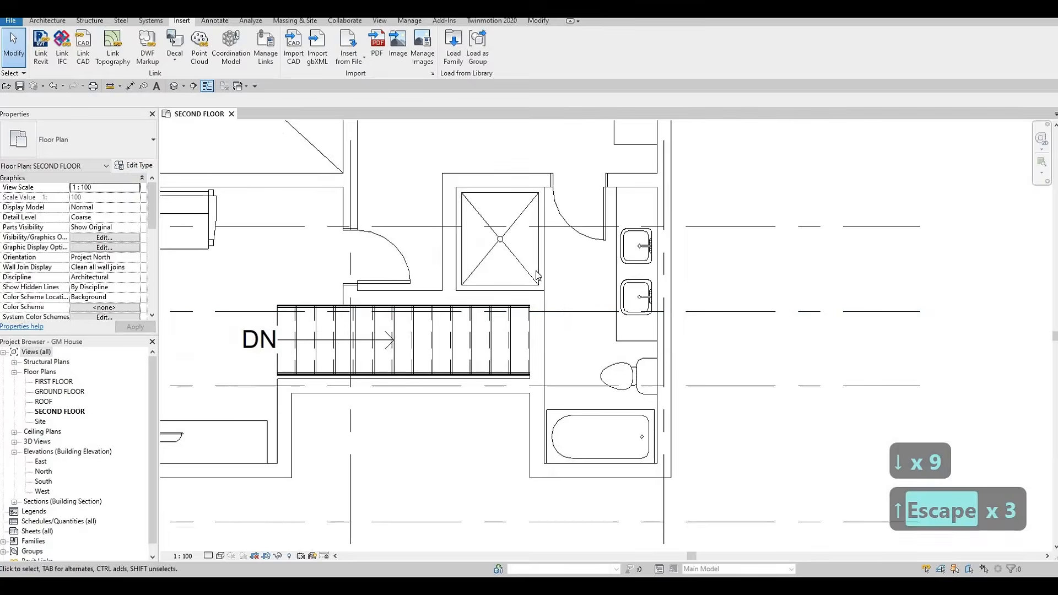
scroll(622, 274, "up", 1)
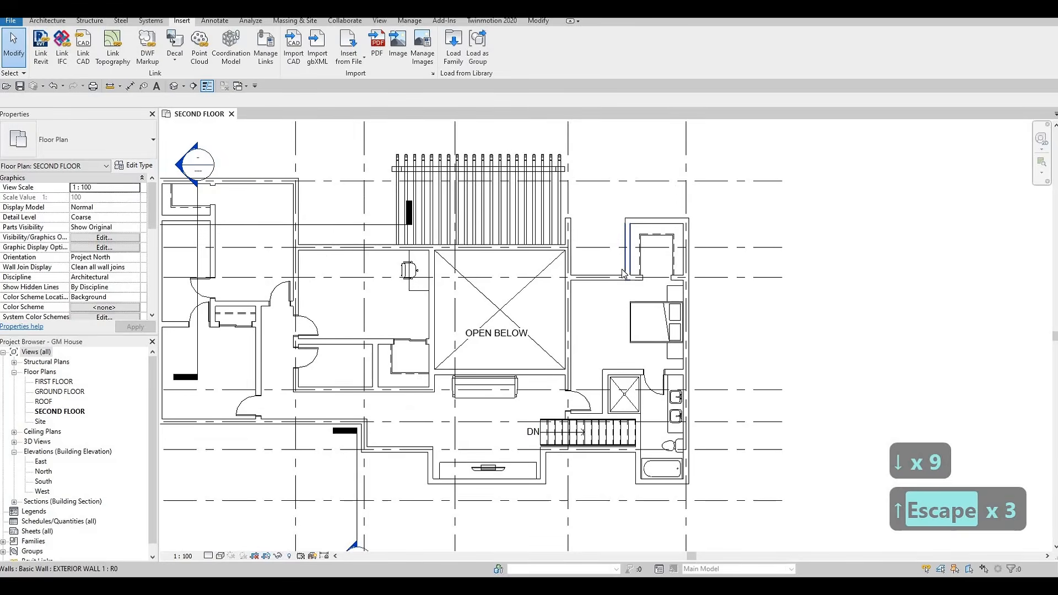
middle_click_drag(641, 286, 661, 275)
middle_click_drag(667, 223, 677, 245)
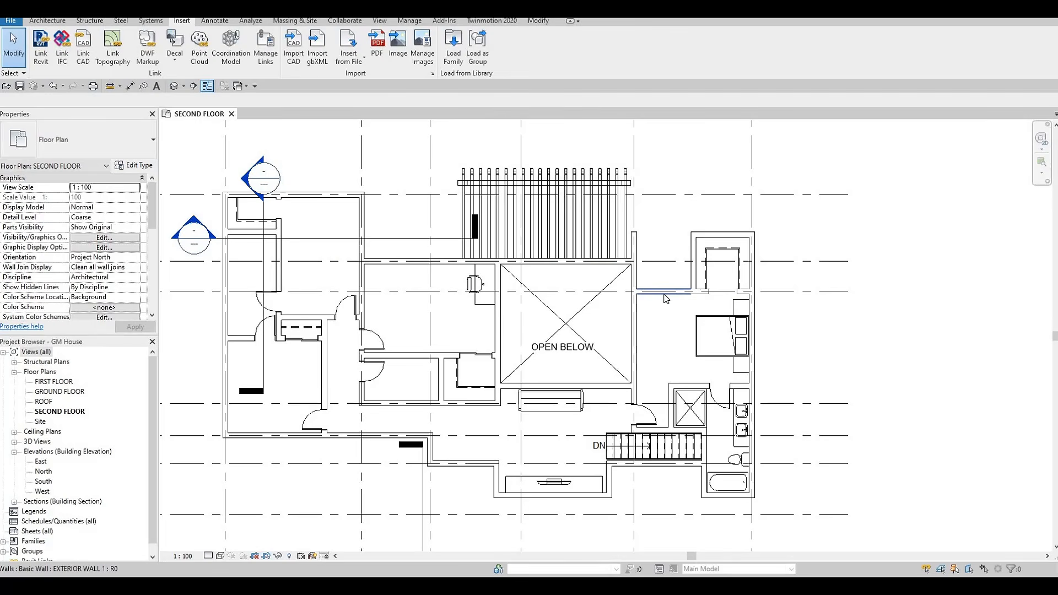
scroll(651, 295, "up", 2)
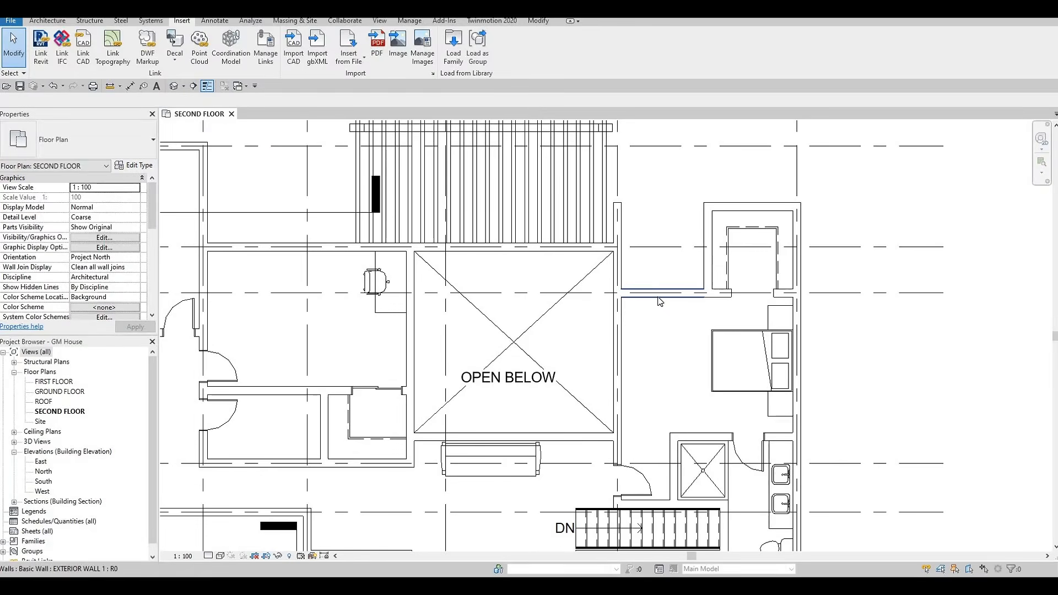
scroll(632, 312, "down", 4)
middle_click_drag(375, 316, 571, 315)
key("Escape")
key("Escape")
middle_click_drag(576, 361, 504, 300)
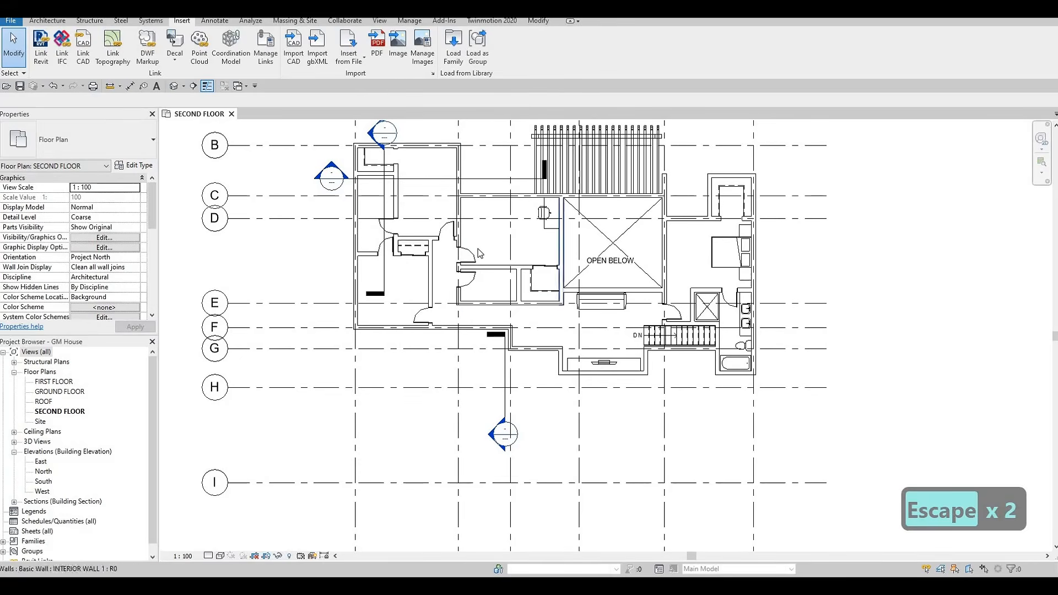
key("F1")
key("F1")
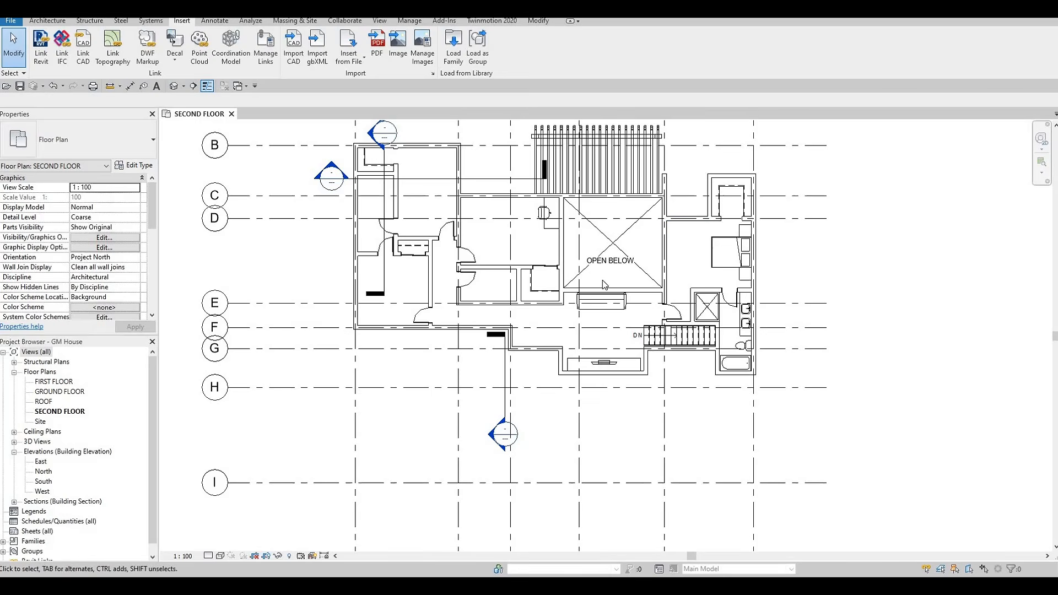
mouse_move(613, 277)
middle_mouse_down()
mouse_move(651, 275)
mouse_move(627, 288)
middle_mouse_up()
middle_click_drag(543, 264, 541, 280)
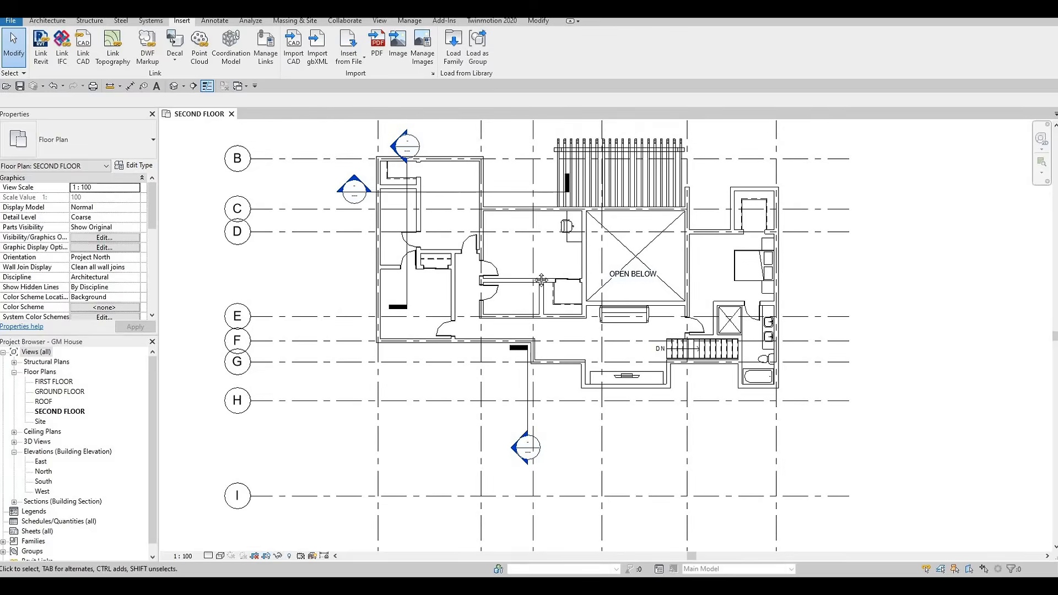
- Place another M_Bed-Box 1525 x 2007mm Queen bed in the middle bedroom, with its head against the wall opposite the desk
scroll(634, 231, "up", 2)
key("Escape")
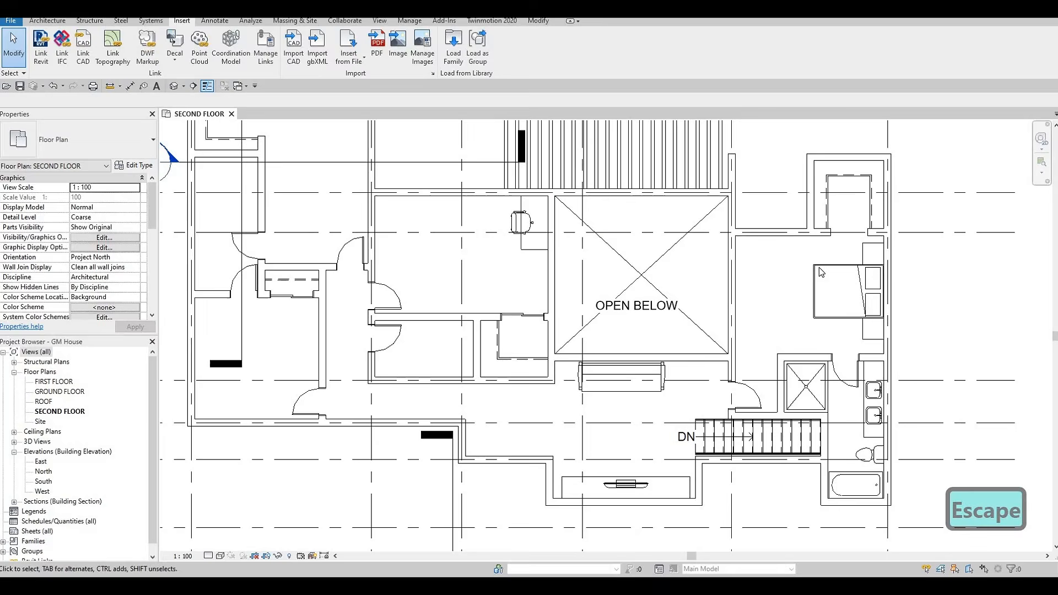
left_click(819, 267)
key("c")
key("s")
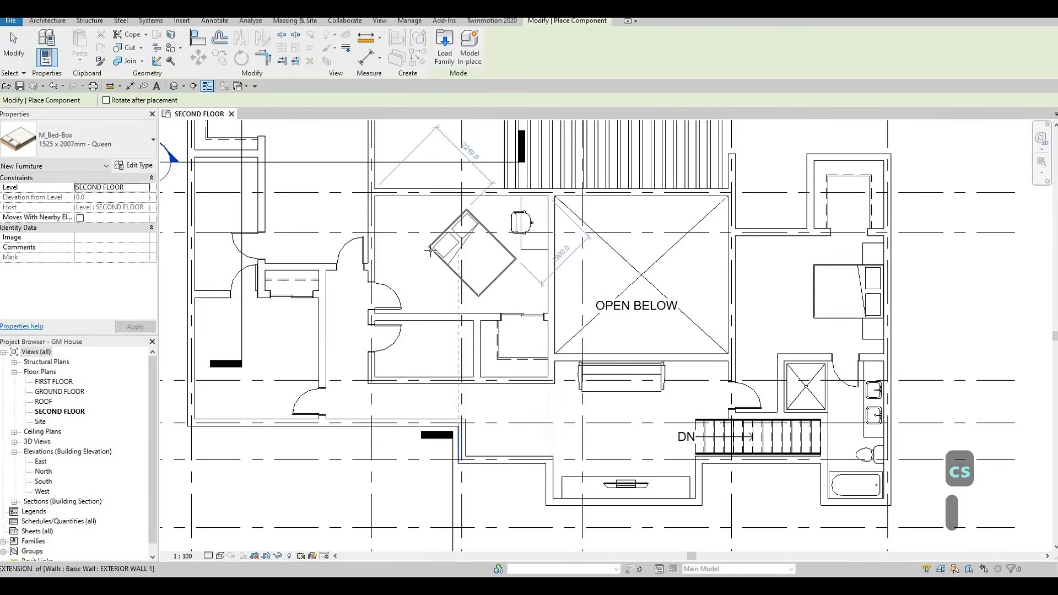
key("c")
key("s")
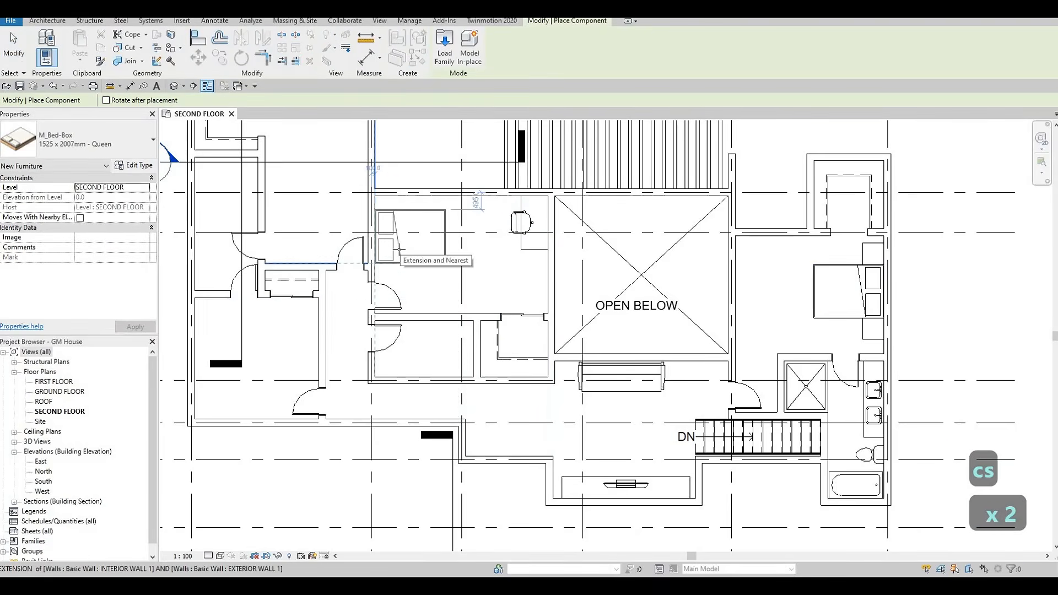
left_click(399, 250)
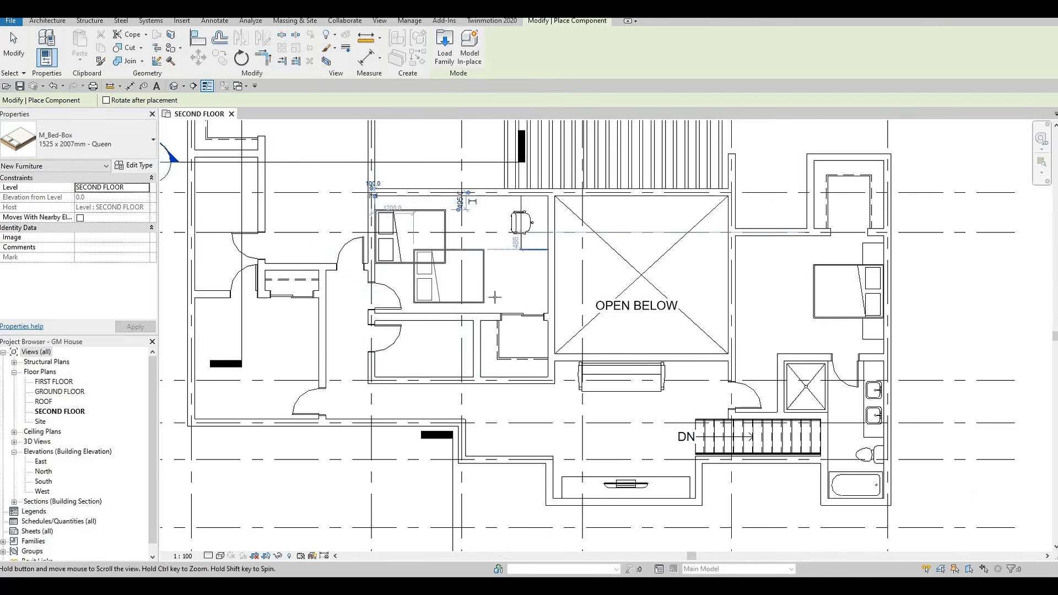
- Place two more queen beds in the two bedrooms at the far end of the house, headboards against their left walls
middle_click_drag(438, 291, 503, 306)
scroll(500, 306, "down", 2)
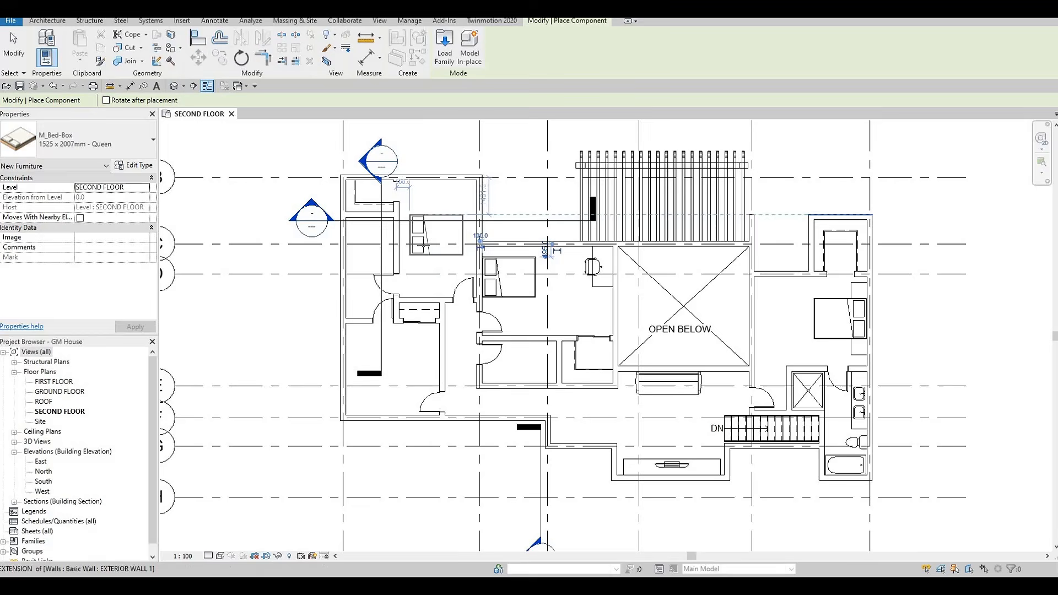
scroll(423, 245, "up", 2)
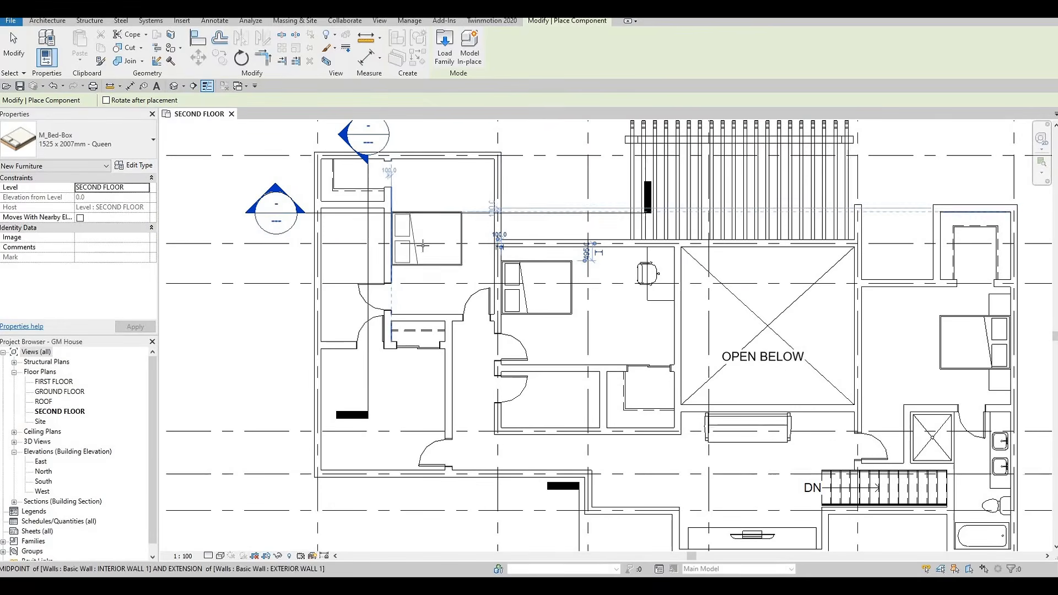
left_click(378, 342)
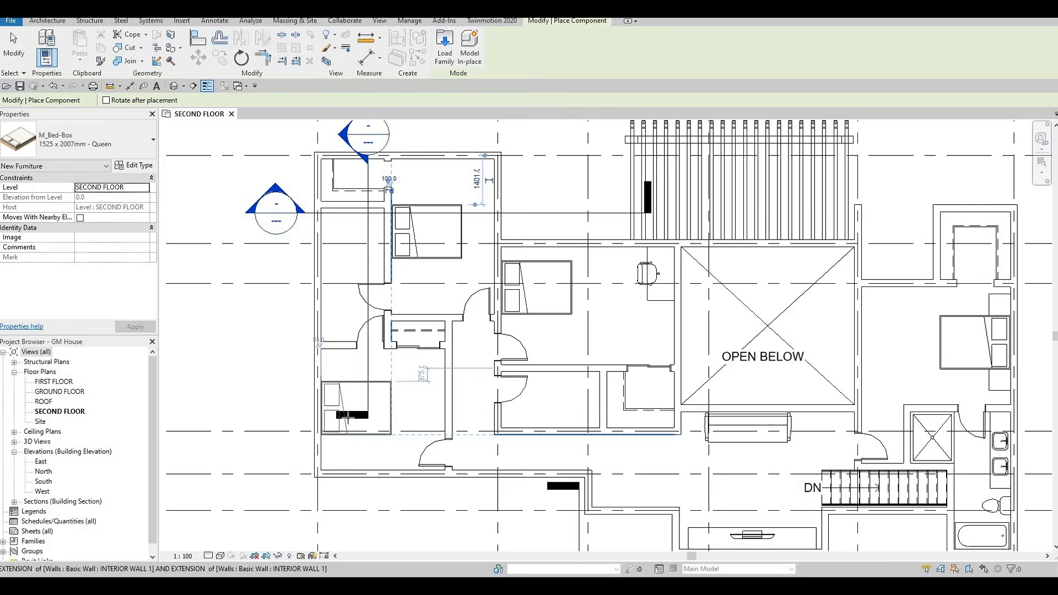
scroll(355, 416, "up", 3)
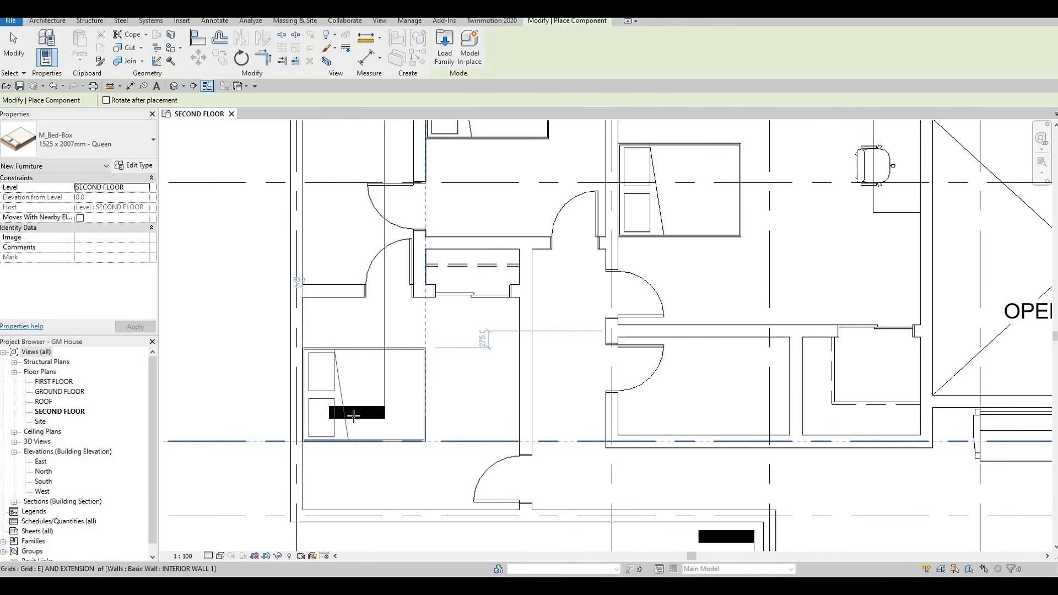
key("Escape")
key("Escape")
scroll(366, 393, "down", 4)
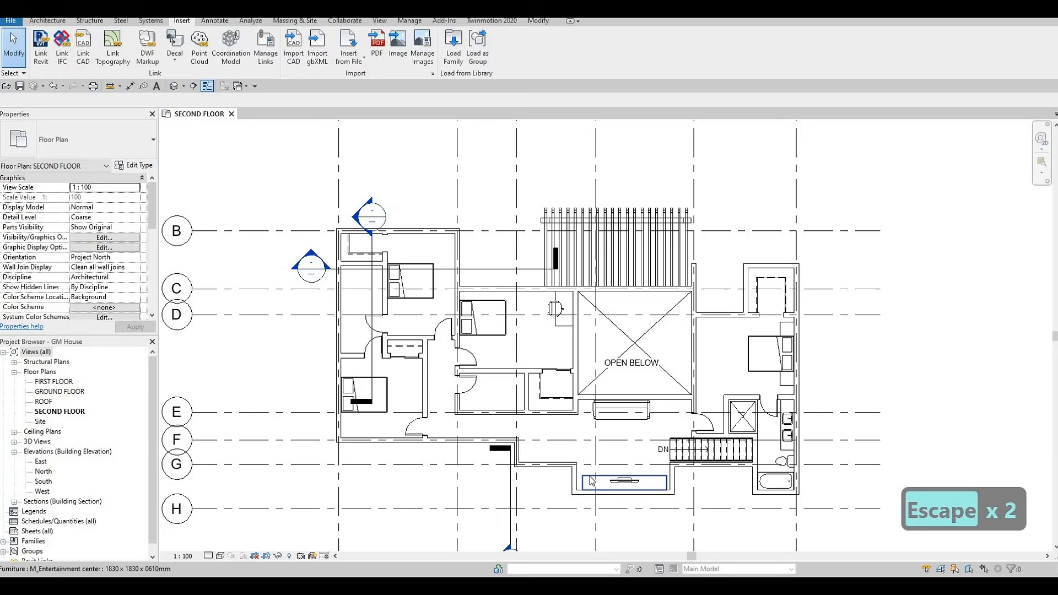
left_click(591, 481)
key("c")
key("s")
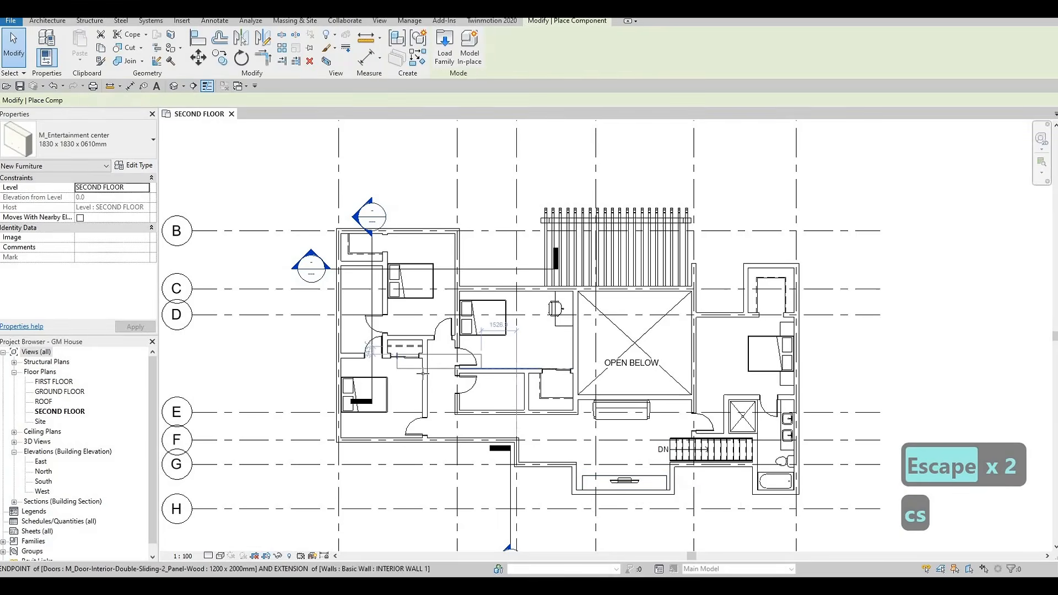
scroll(423, 373, "up", 2)
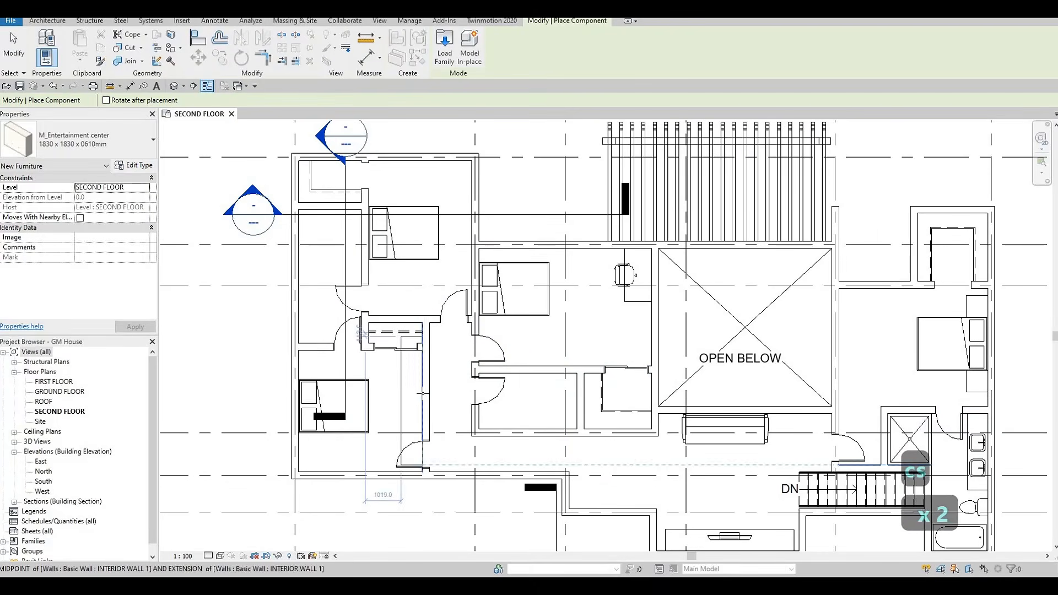
key("Escape")
key("Escape")
- Hide the three building section markers in the second floor plan by element
middle_click_drag(594, 337, 541, 364)
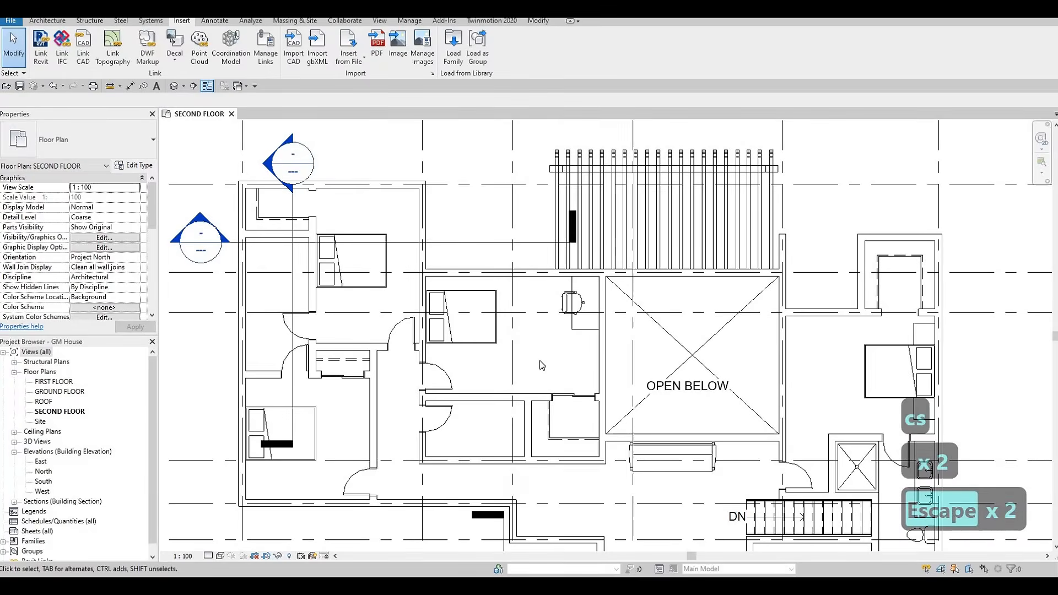
scroll(562, 361, "down", 1)
middle_click_drag(420, 320, 463, 280)
key("Escape")
scroll(501, 280, "down", 1)
scroll(462, 279, "down", 1)
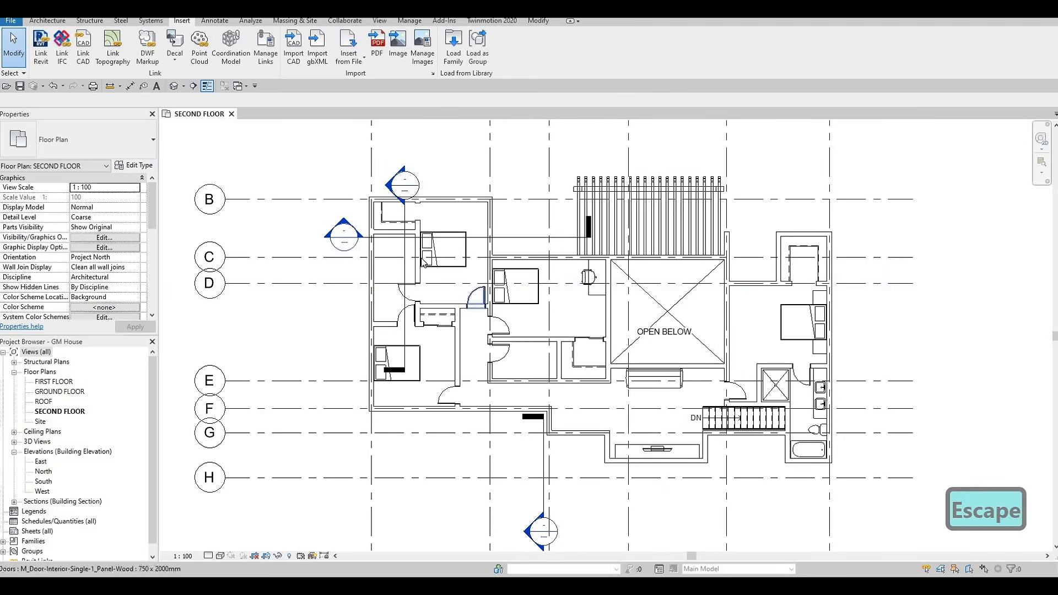
left_click(479, 239)
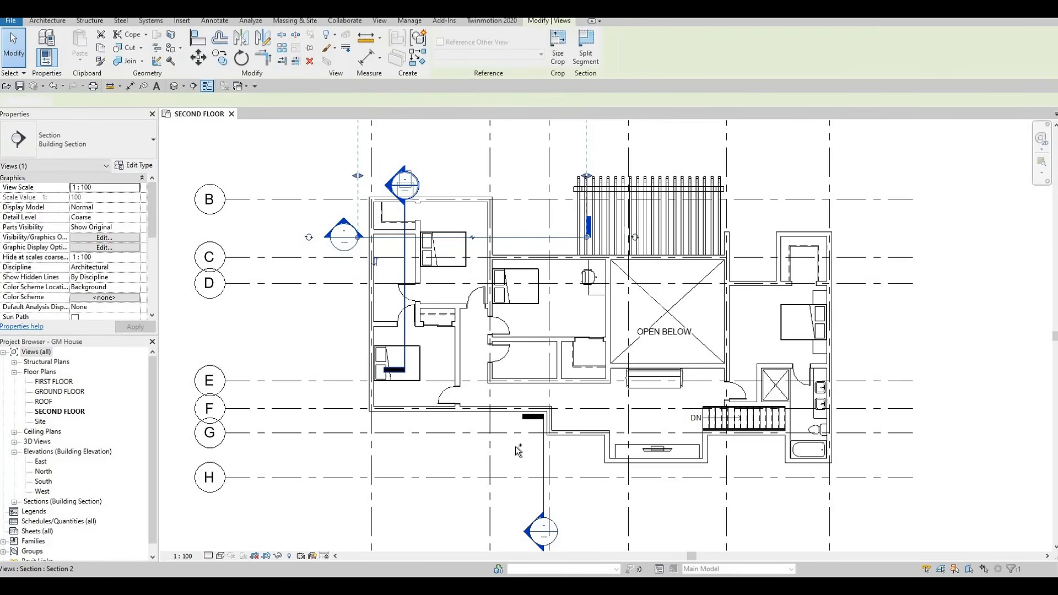
left_click(544, 462, "ctrl")
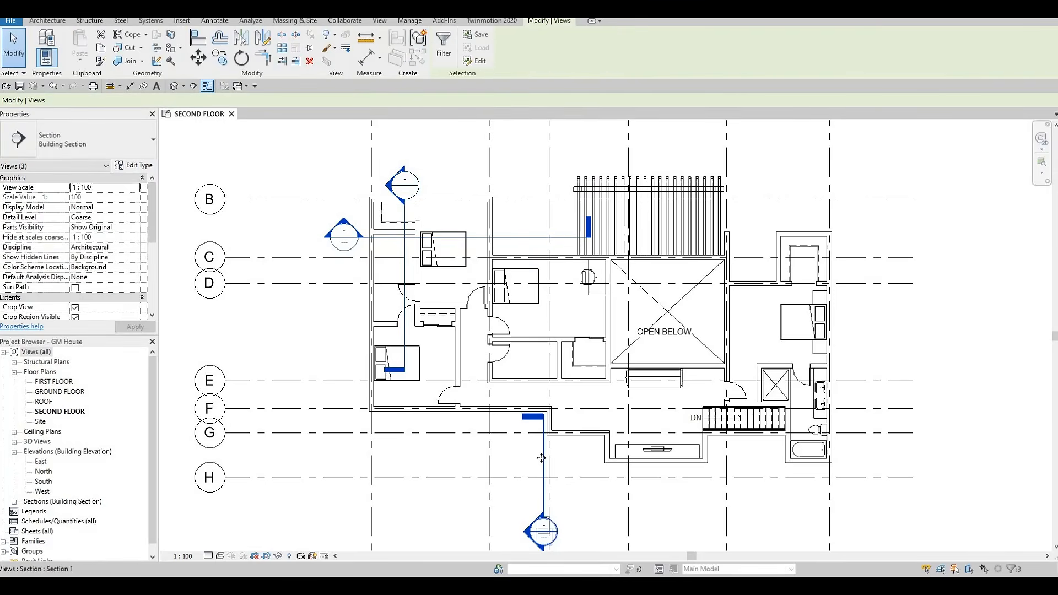
right_click(542, 458)
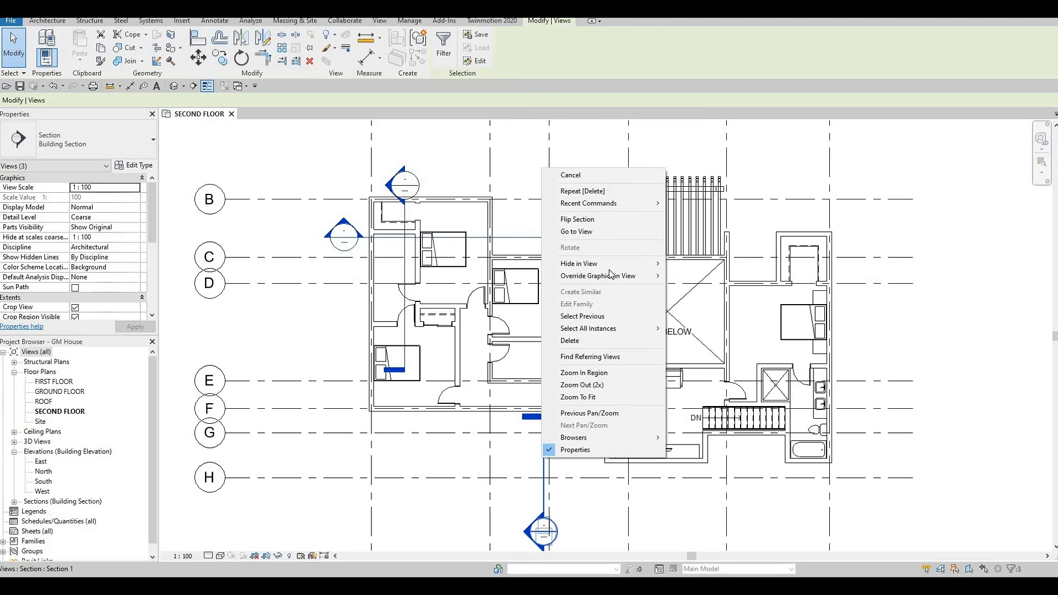
mouse_move(583, 263)
left_click(694, 263)
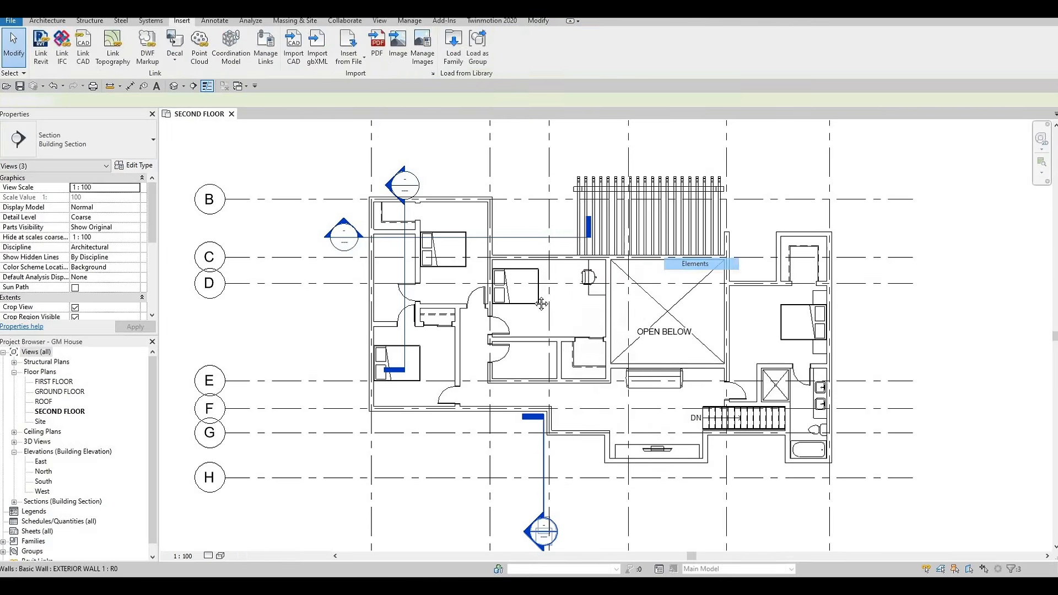
middle_click_drag(569, 374, 455, 340)
key("Escape")
key("Escape")
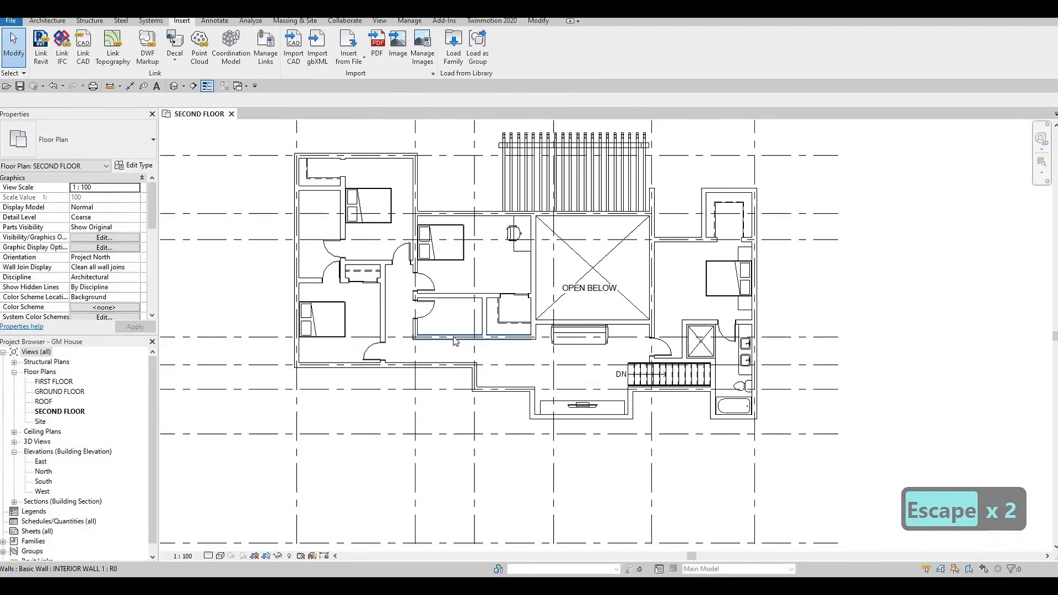
- Examine the decluttered floor plan with the newly placed beds and the rooms that still need fixtures
middle_click_drag(467, 376, 476, 407)
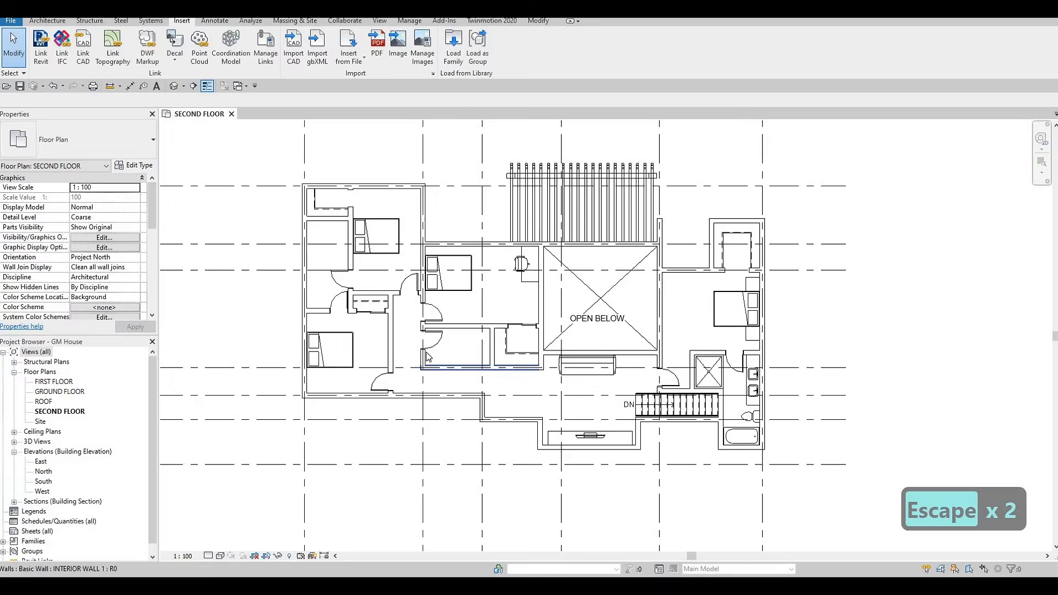
middle_click_drag(427, 353, 432, 358)
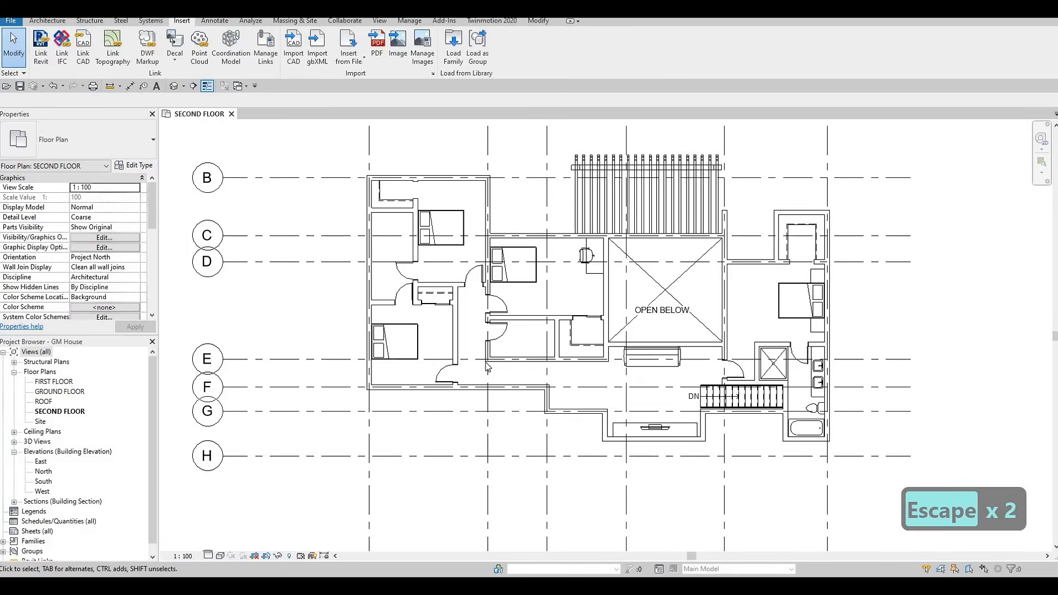
middle_click_drag(510, 364, 539, 314)
scroll(543, 347, "down", 1)
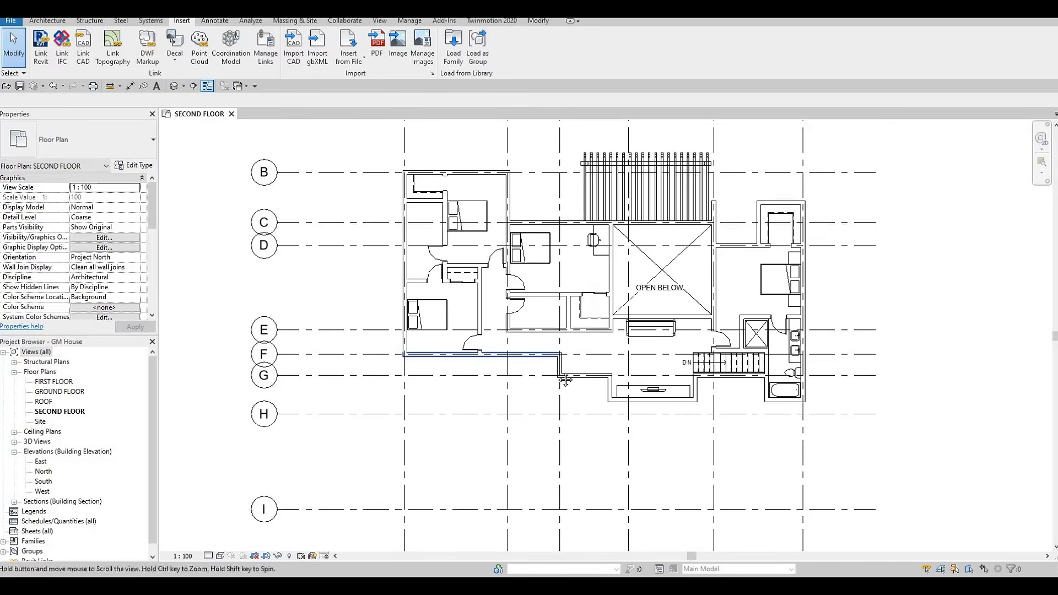
middle_click_drag(536, 393, 501, 433)
key("Escape")
middle_click_drag(651, 356, 638, 385)
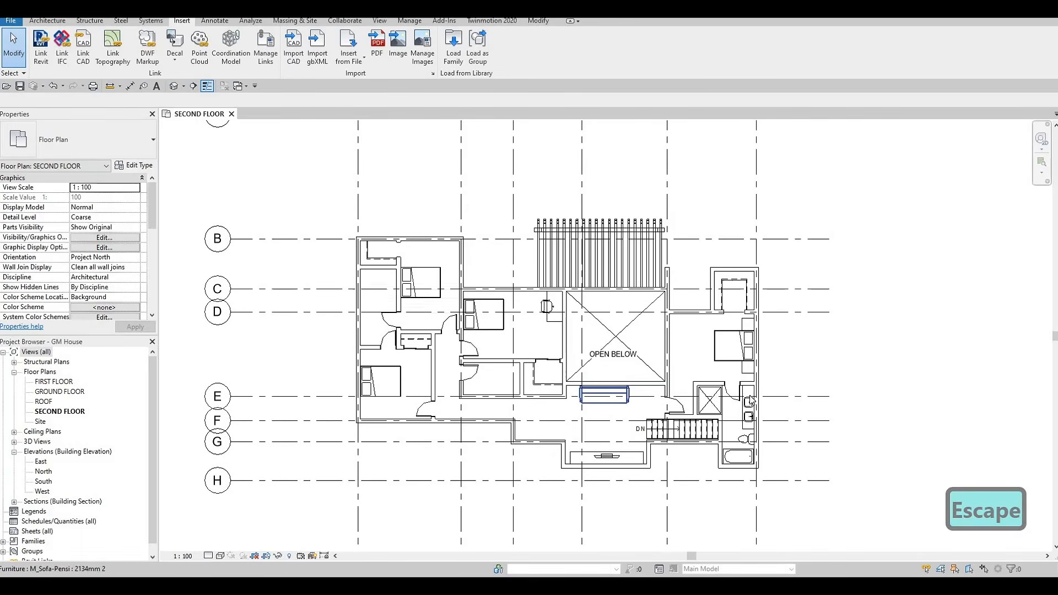
- Place a copy of the resized shower stall, rotated half a turn, in the small bathroom against the wall shared with the closet
scroll(705, 343, "up", 5)
middle_click_drag(691, 405, 732, 404)
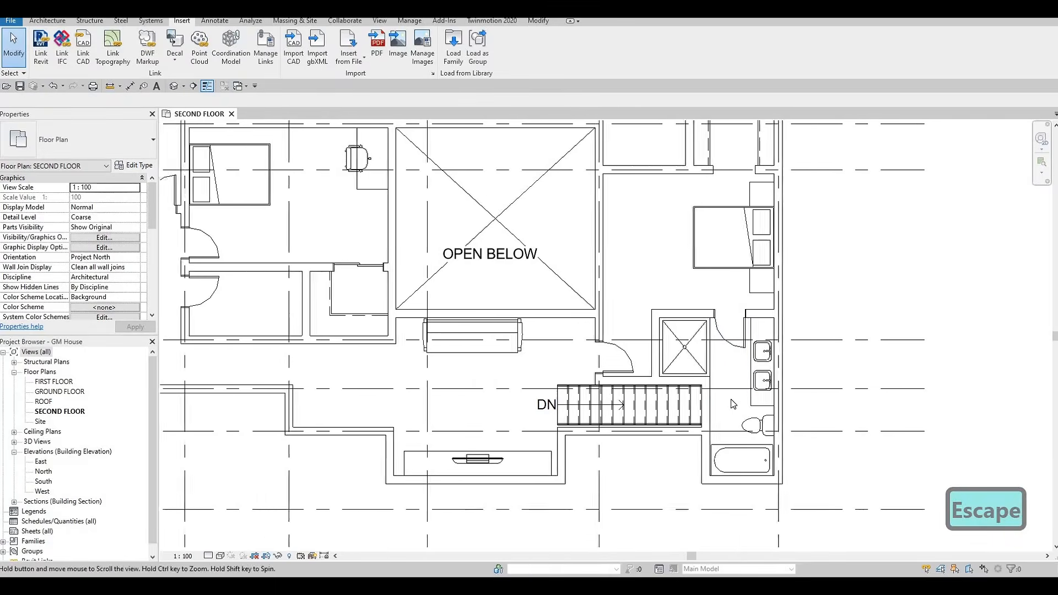
scroll(730, 405, "down", 1)
key("Escape")
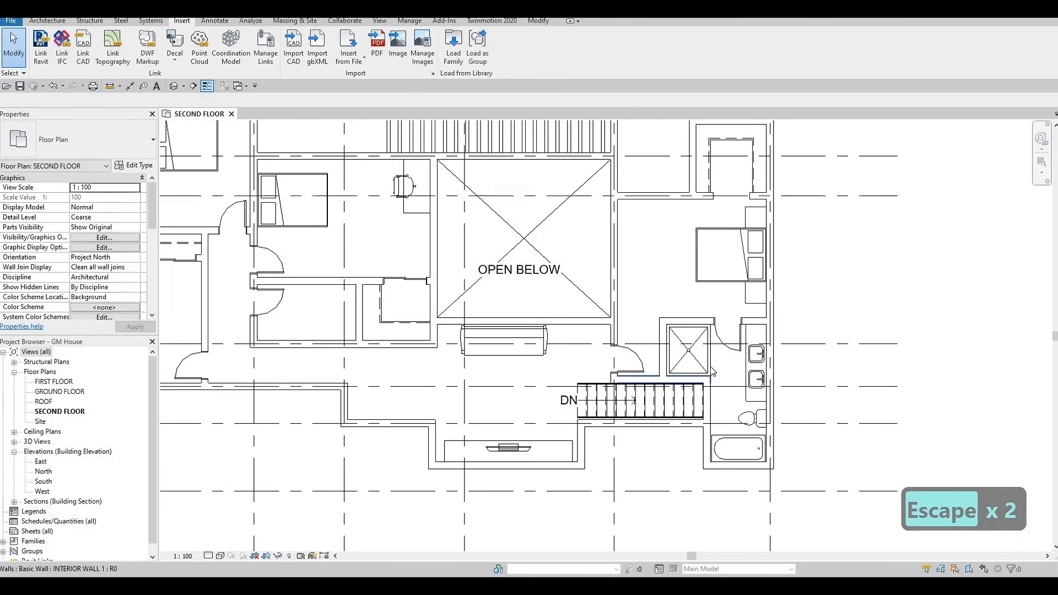
left_click(711, 371)
key("c")
key("s")
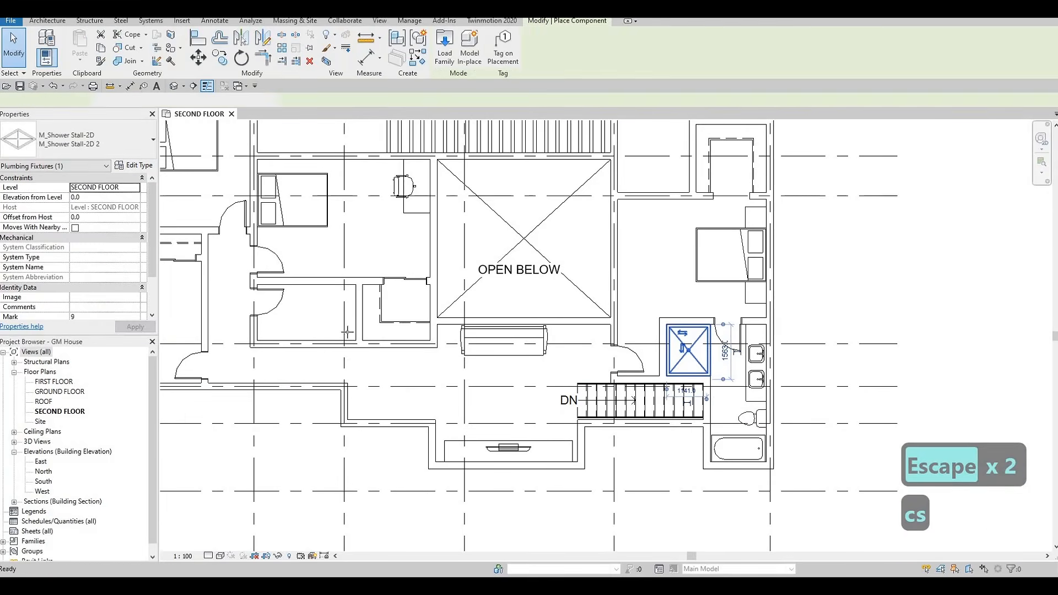
scroll(365, 335, "up", 1)
key("space")
key("space")
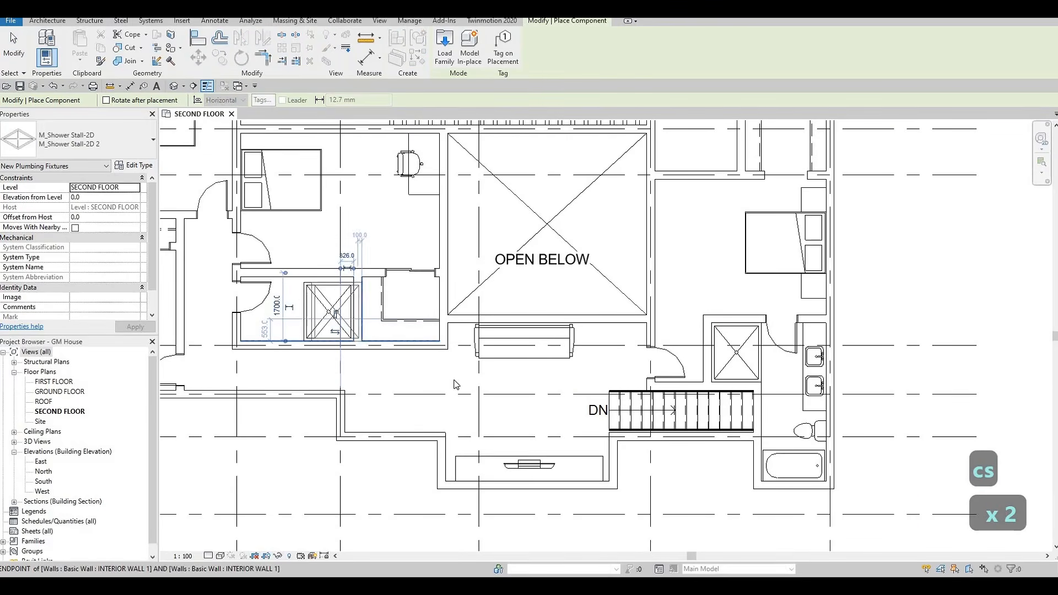
key("Escape")
key("Escape")
- Place an M_Toilet-Domestic-2D toilet beside the new shower stall, backed against the small bathroom's wall along the hallway
mouse_move(528, 379)
middle_mouse_down()
mouse_move(632, 401)
mouse_move(520, 387)
middle_mouse_up()
left_click(799, 438)
key("c")
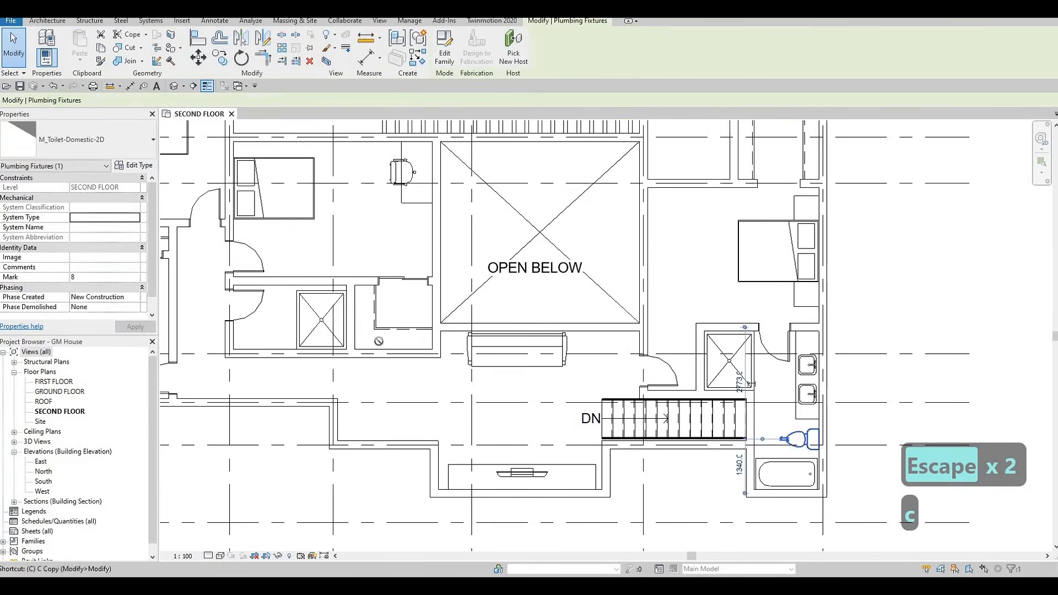
key("s")
scroll(367, 326, "up", 3)
middle_click_drag(238, 356, 458, 357)
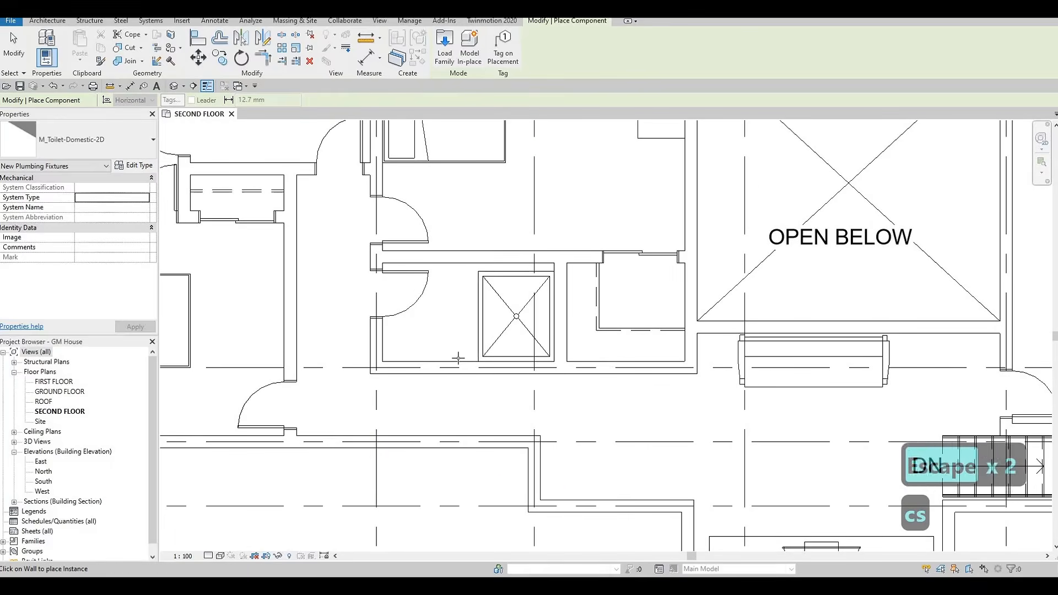
scroll(297, 330, "down", 3)
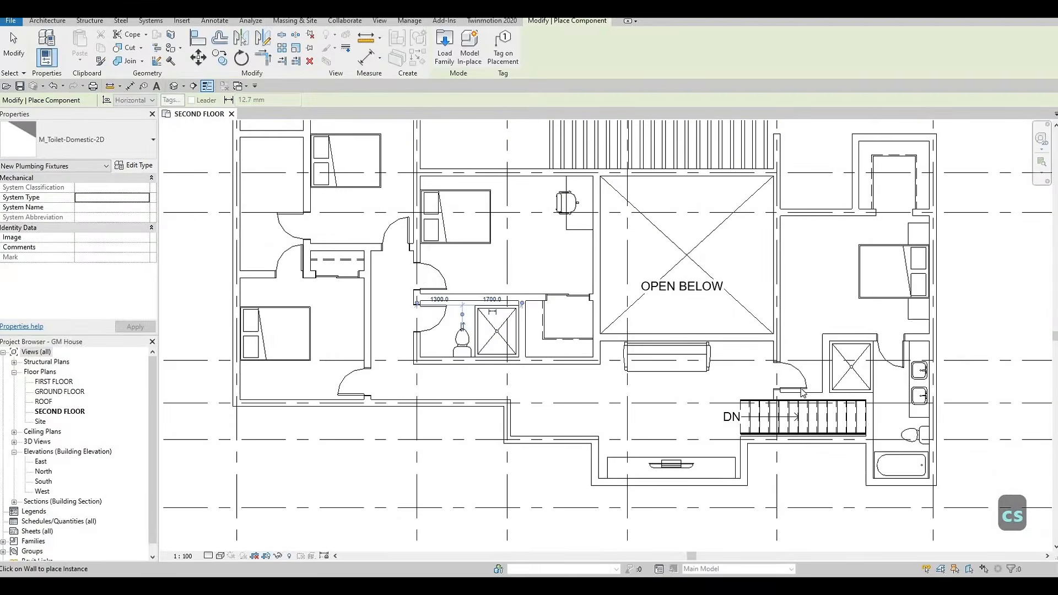
key("Escape")
key("Escape")
key("Escape")
- Place an M_Sink Vanity-Square 500 x 440mm sink in the small bathroom's corner beside the toilet, against the hallway wall
left_click(841, 385)
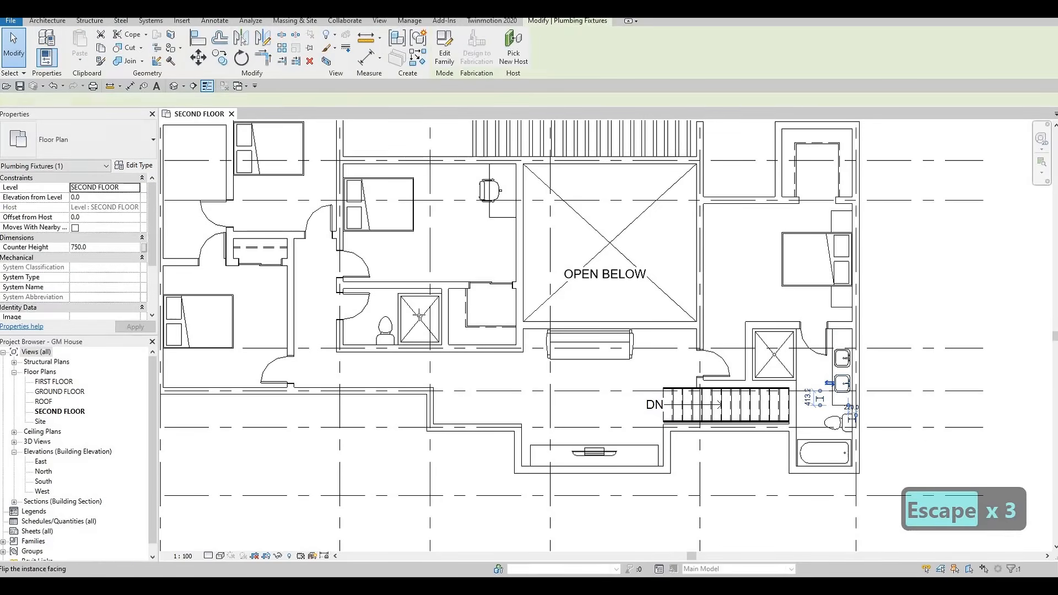
key("c")
key("s")
scroll(431, 317, "up", 2)
scroll(331, 334, "up", 2)
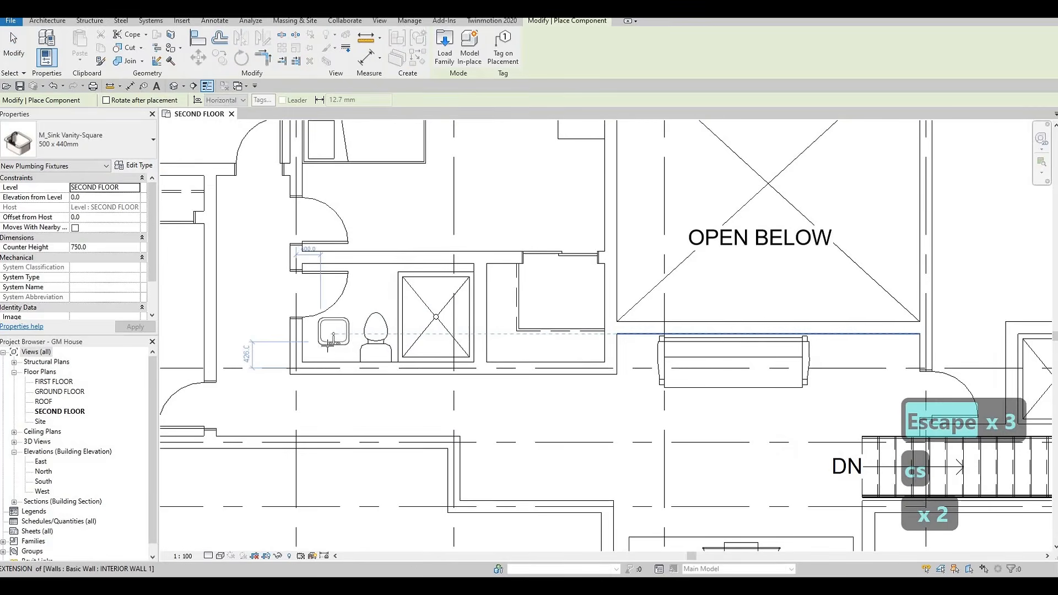
key("Escape")
key("Escape")
key("Escape")
- Dimension the small bathroom's clear depth between its opposite inner wall faces, placing the dimension over the adjoining closet
scroll(424, 342, "down", 2)
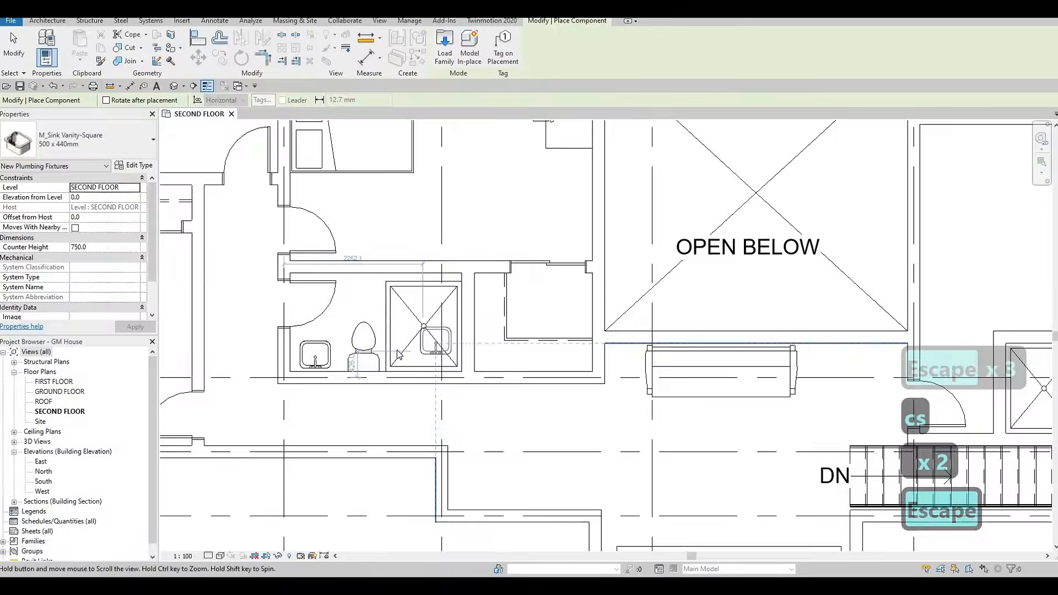
left_click(412, 349)
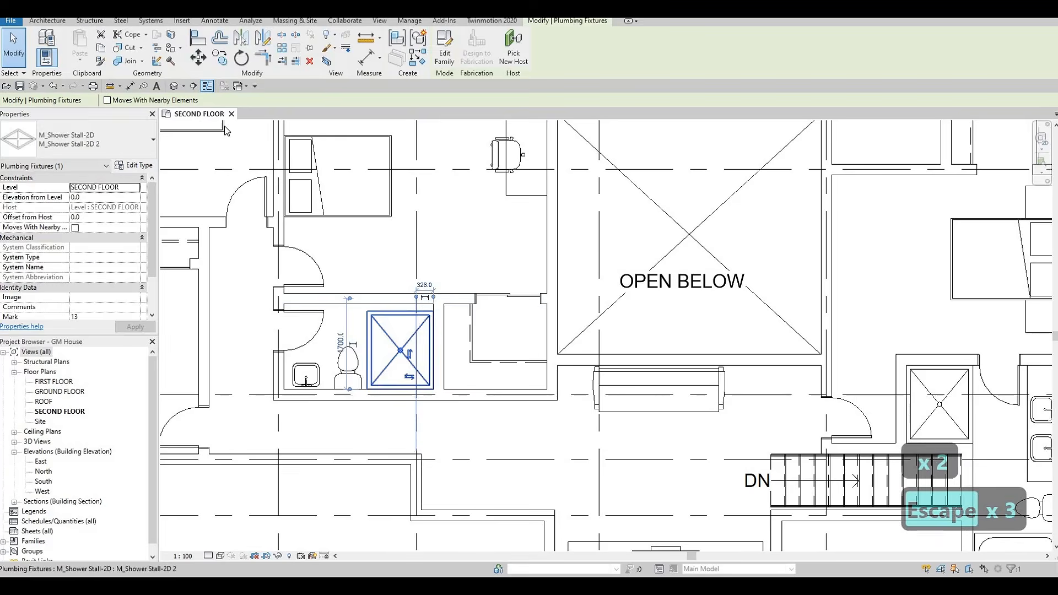
key("Escape")
key("Escape")
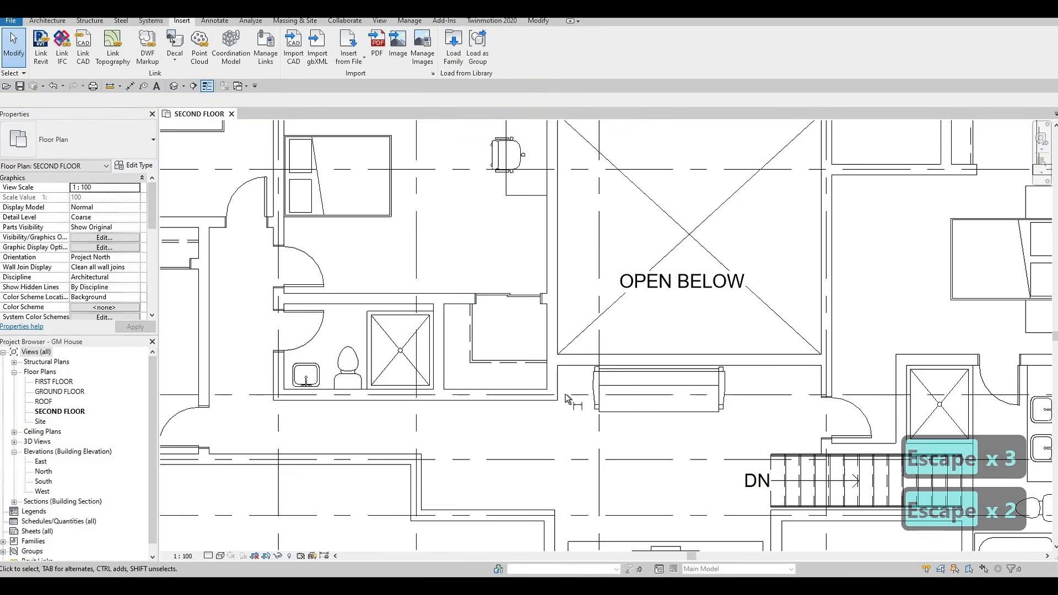
key("d")
key("i")
scroll(551, 386, "up", 2)
key("Tab")
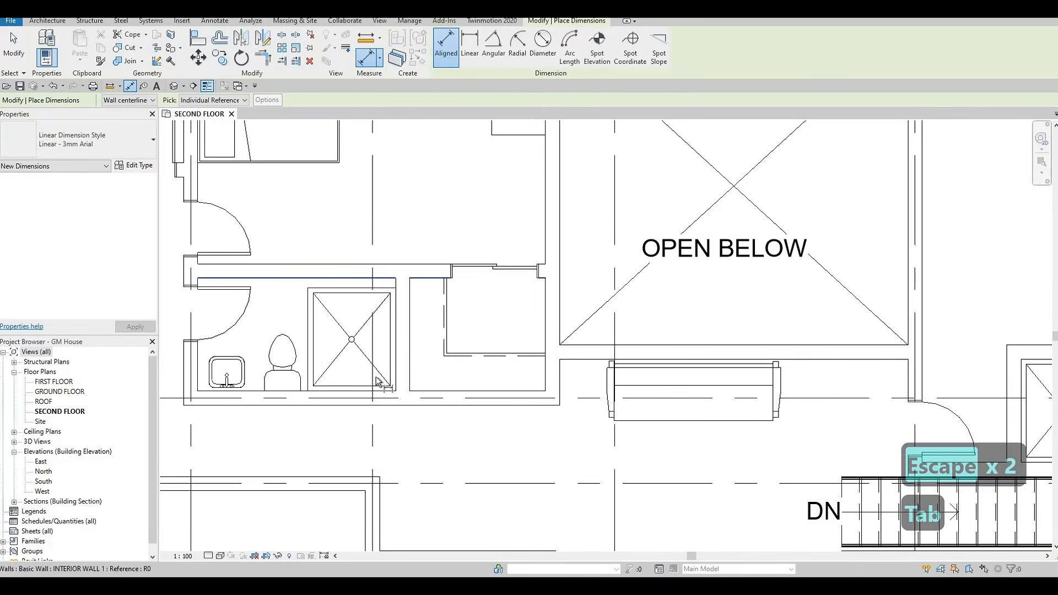
scroll(379, 380, "up", 2)
left_click(393, 398)
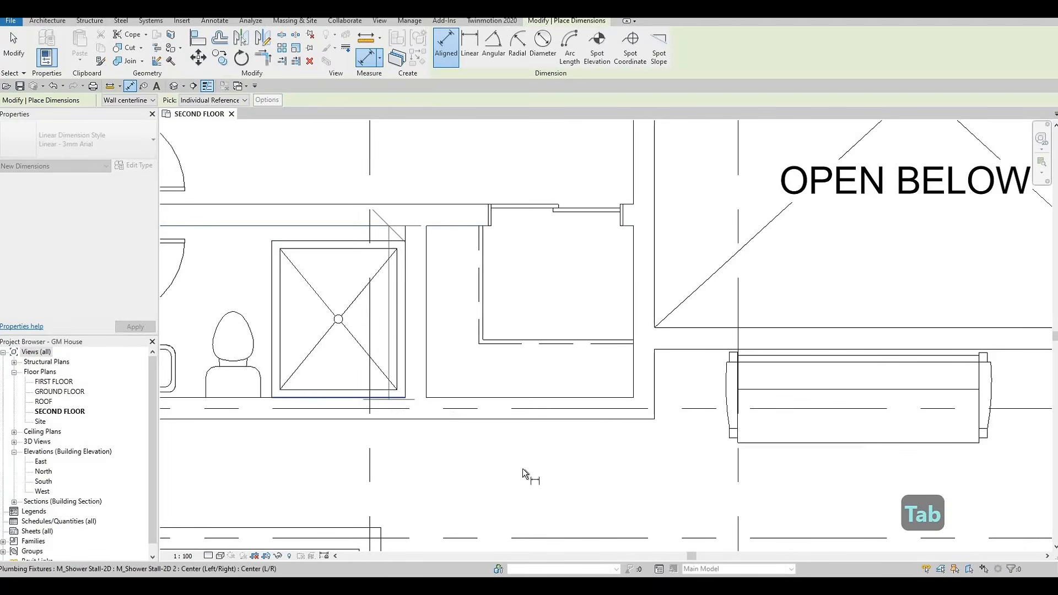
left_click(399, 316)
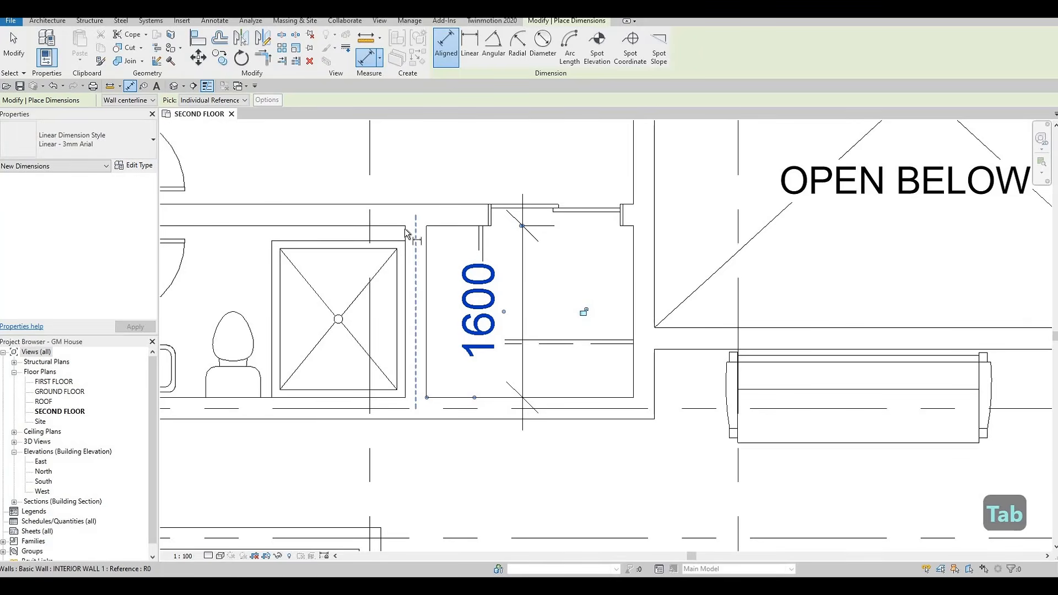
key("Tab")
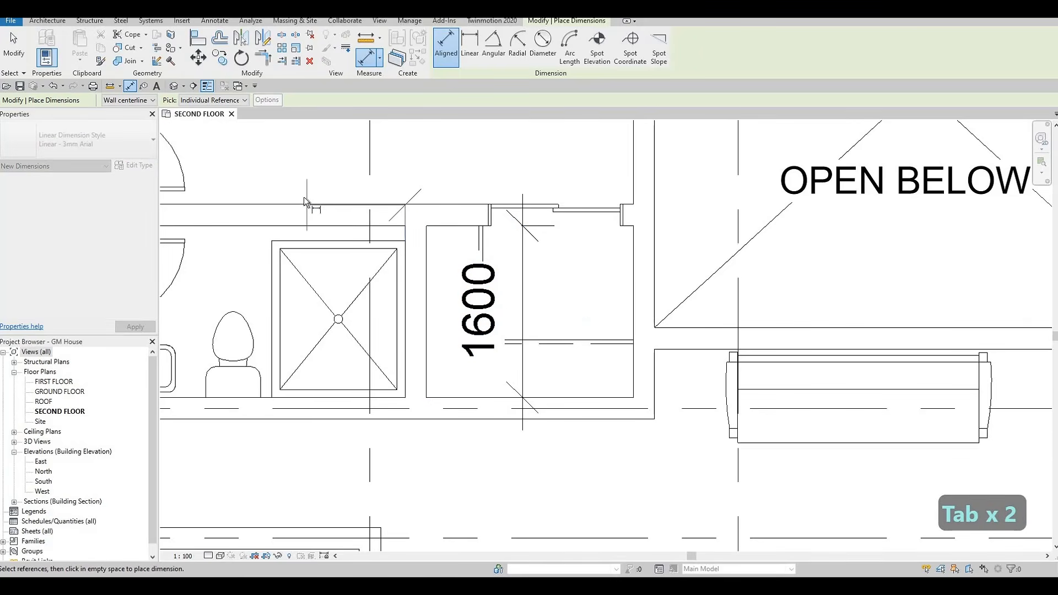
key("Escape")
middle_click_drag(361, 246, 398, 297)
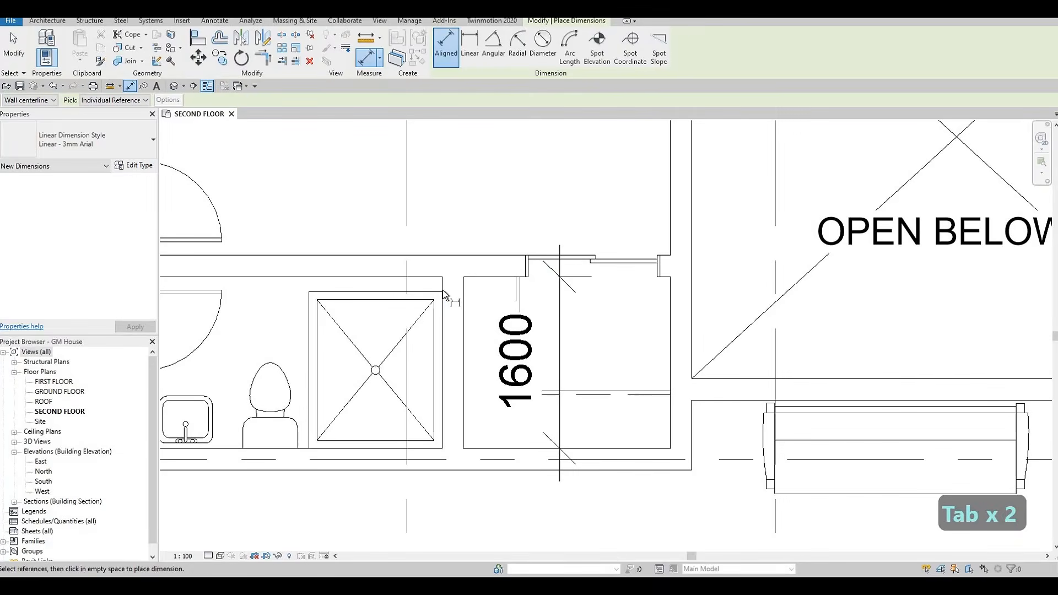
key("Tab")
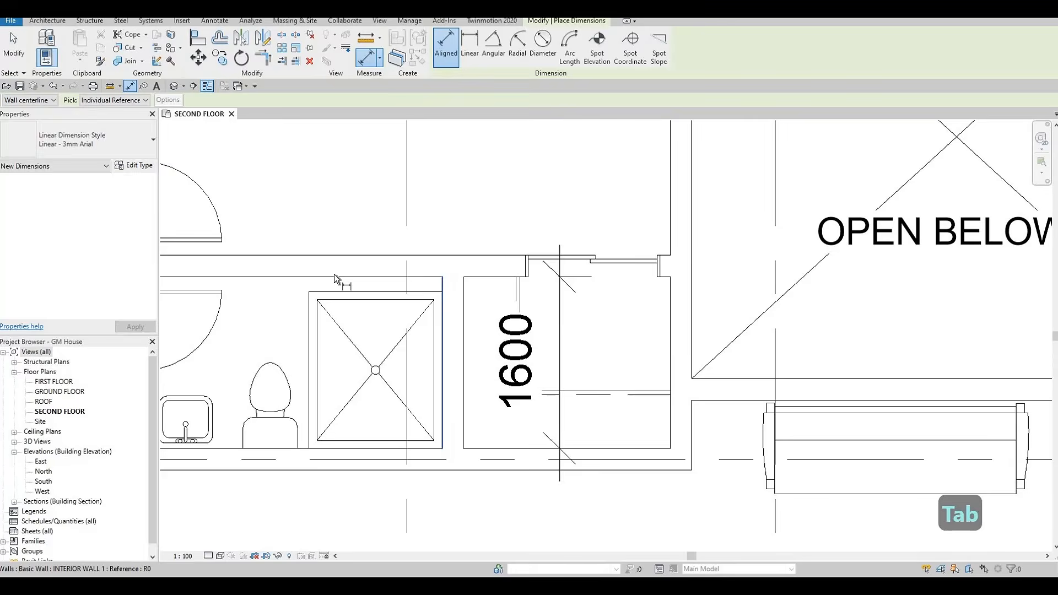
left_click(334, 273)
scroll(337, 287, "down", 3)
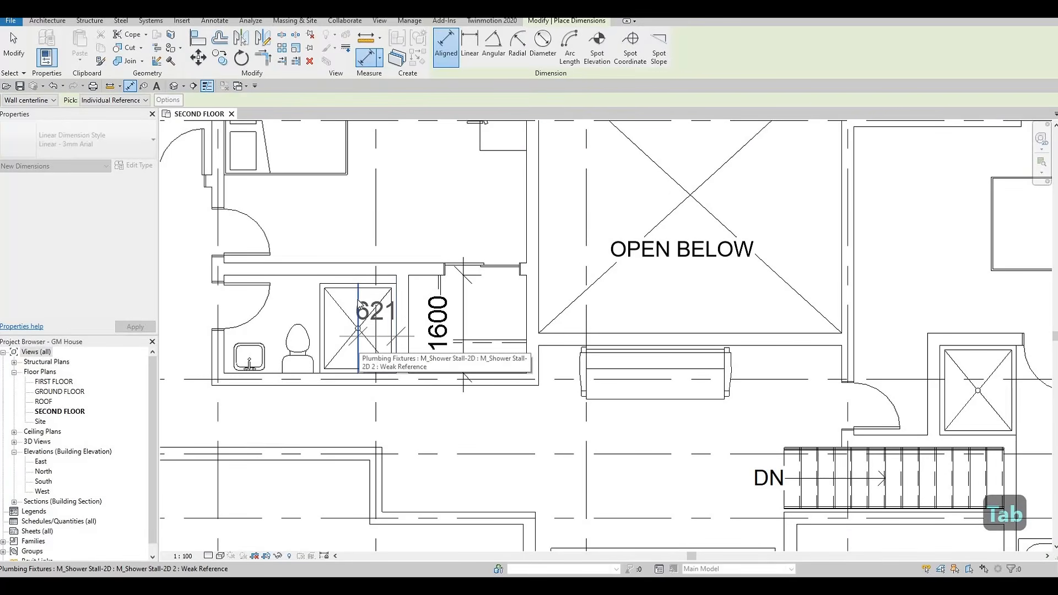
key("Escape")
key("Escape")
scroll(359, 339, "up", 3)
scroll(411, 355, "down", 1)
key("Escape")
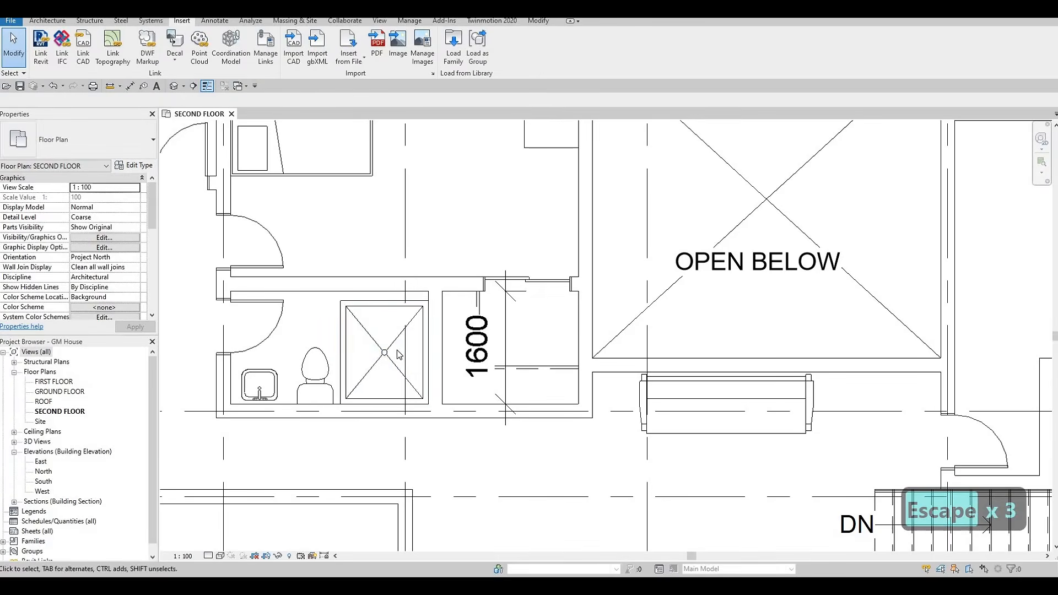
- Duplicate the small bathroom's shower stall type and set the new type's width to 1600
left_click(411, 356)
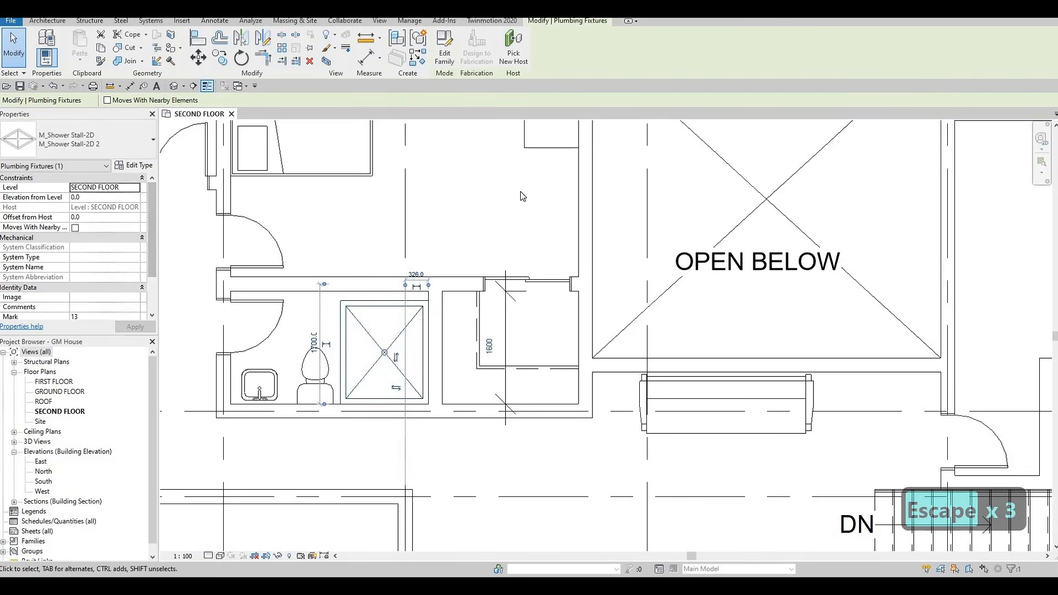
left_click(948, 149)
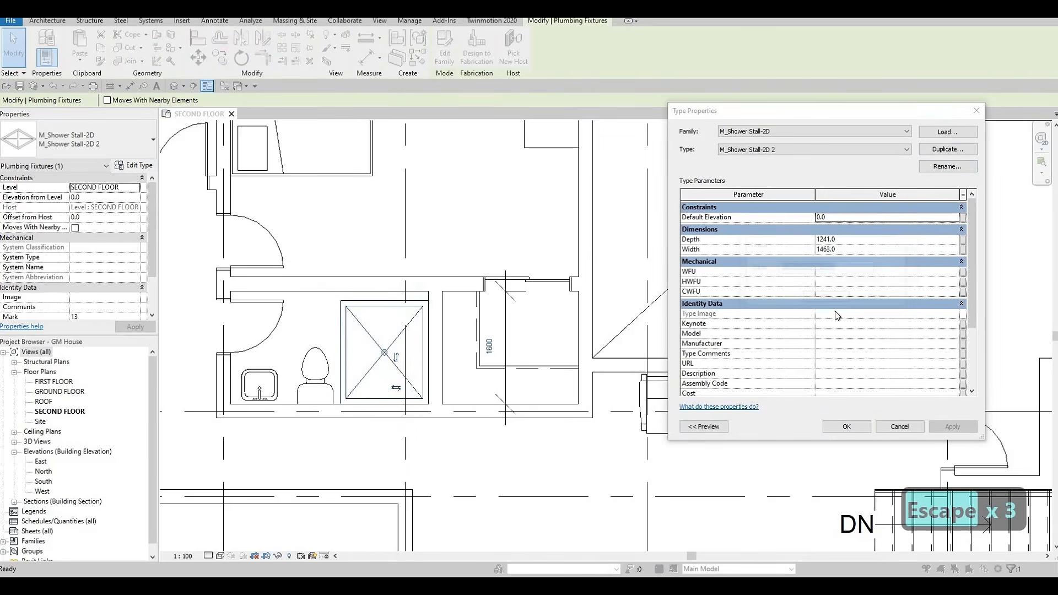
left_click(834, 301)
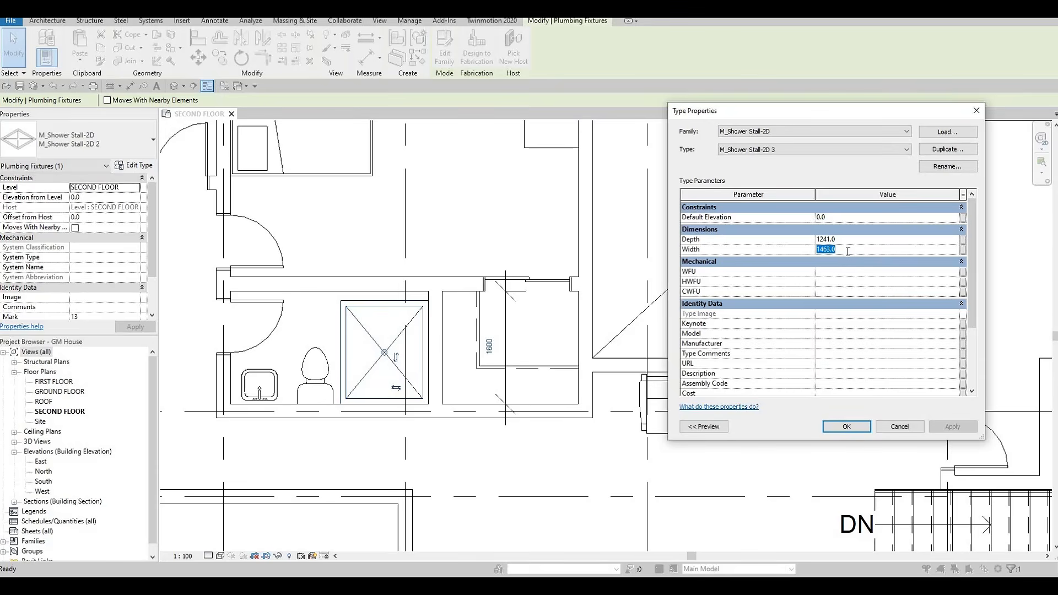
left_click(847, 252)
type("1600")
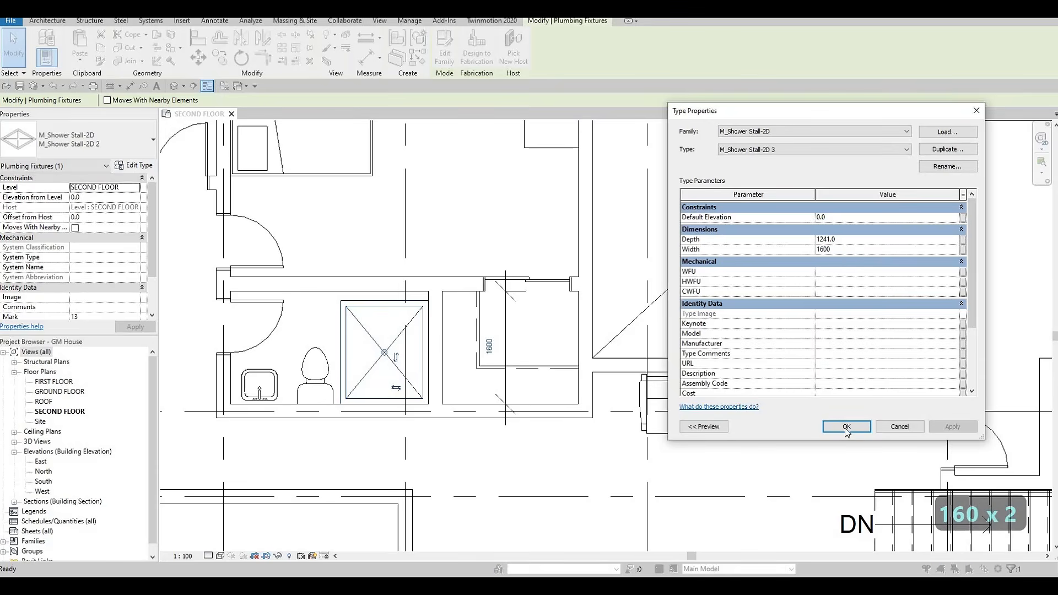
left_click(846, 428)
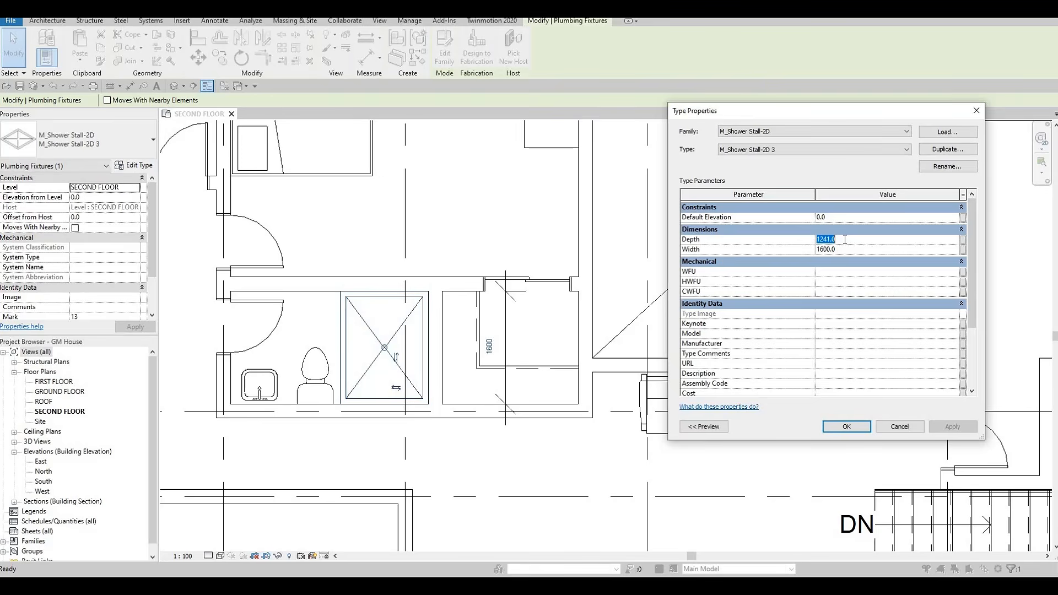
- Reduce the small bathroom's shower stall depth to 1000
left_click(844, 240)
type("1000")
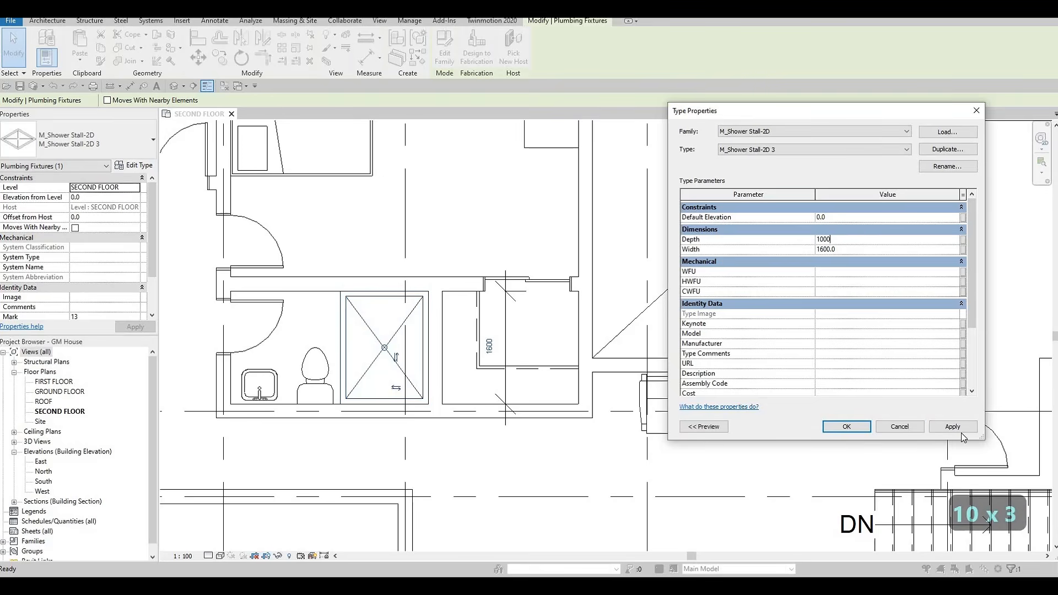
left_click(962, 430)
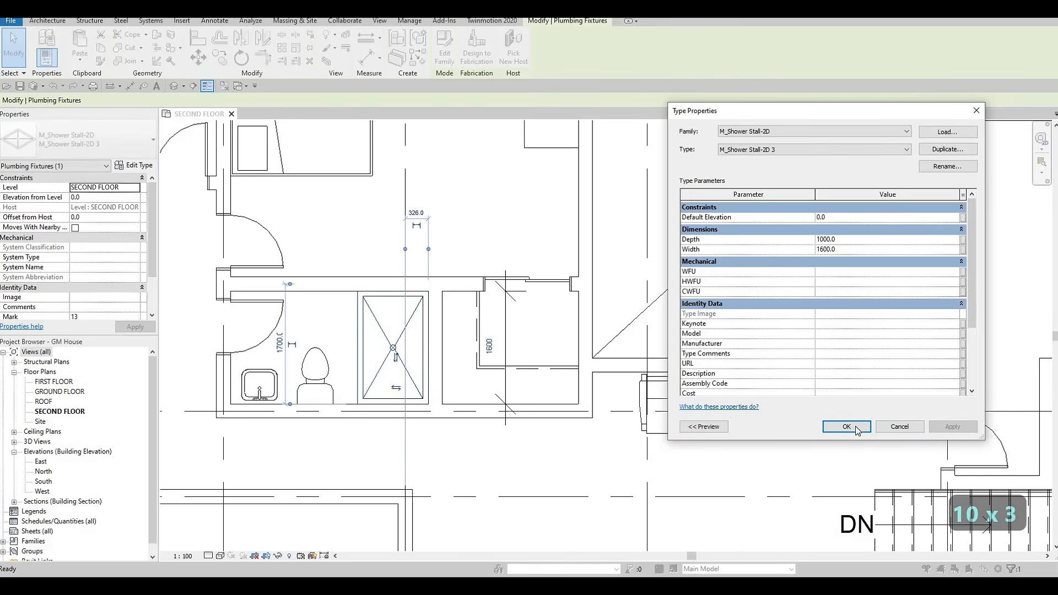
key("Return")
key("Escape")
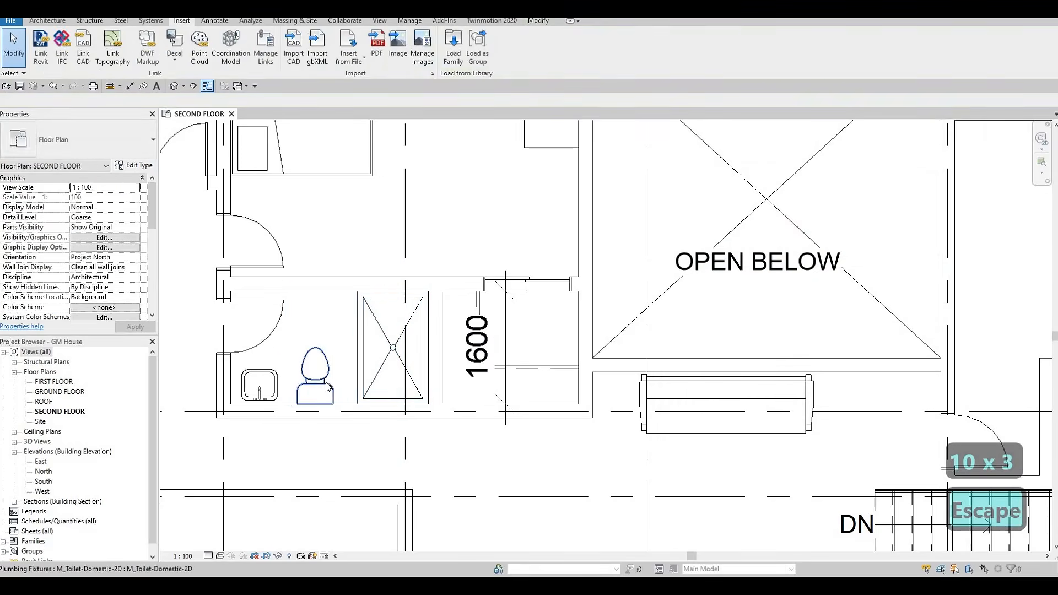
- Nudge the small bathroom's toilet toward the shower stall so it sits farther from the sink
left_click(317, 369)
key("Right")
key("Right")
key("Right")
key("Right")
key("Right")
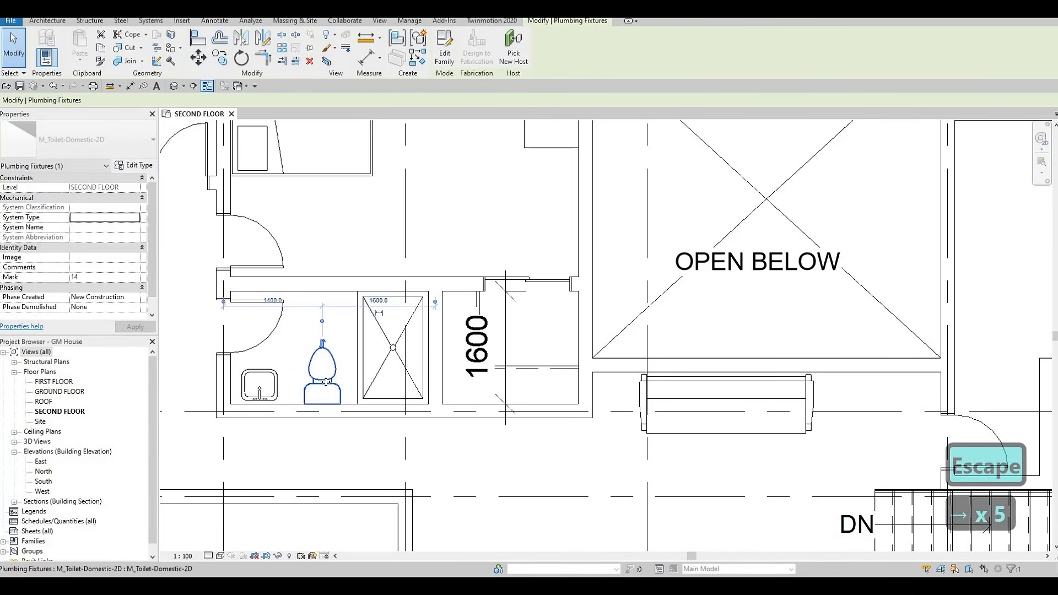
key("Right")
key("Right")
key("Escape")
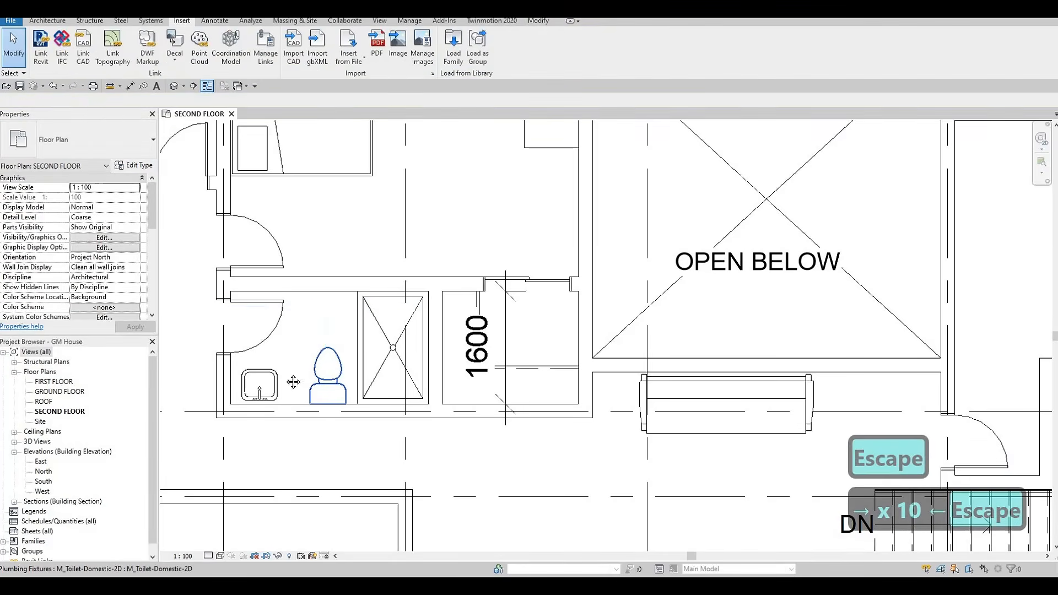
- Delete the small bathroom's door in the wall along the hallway
scroll(394, 380, "down", 5)
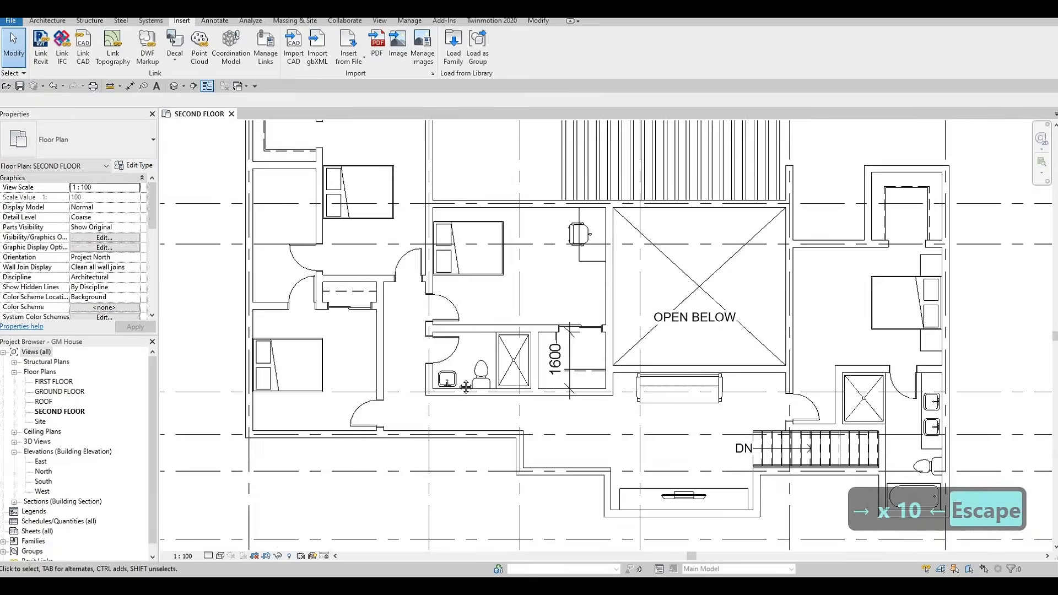
scroll(462, 391, "down", 1)
middle_click_drag(462, 393, 468, 357)
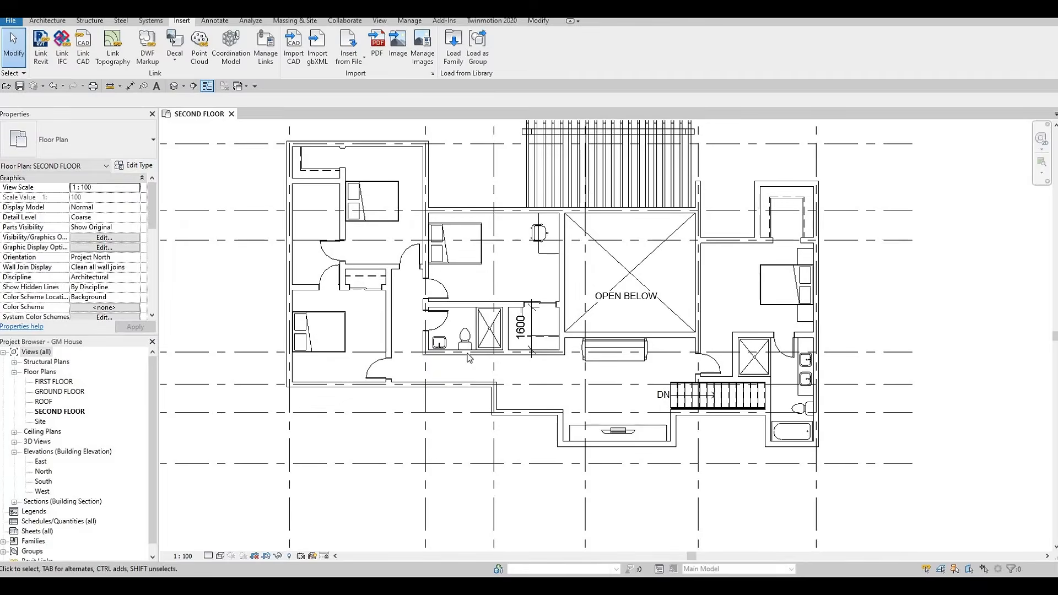
scroll(446, 331, "up", 1)
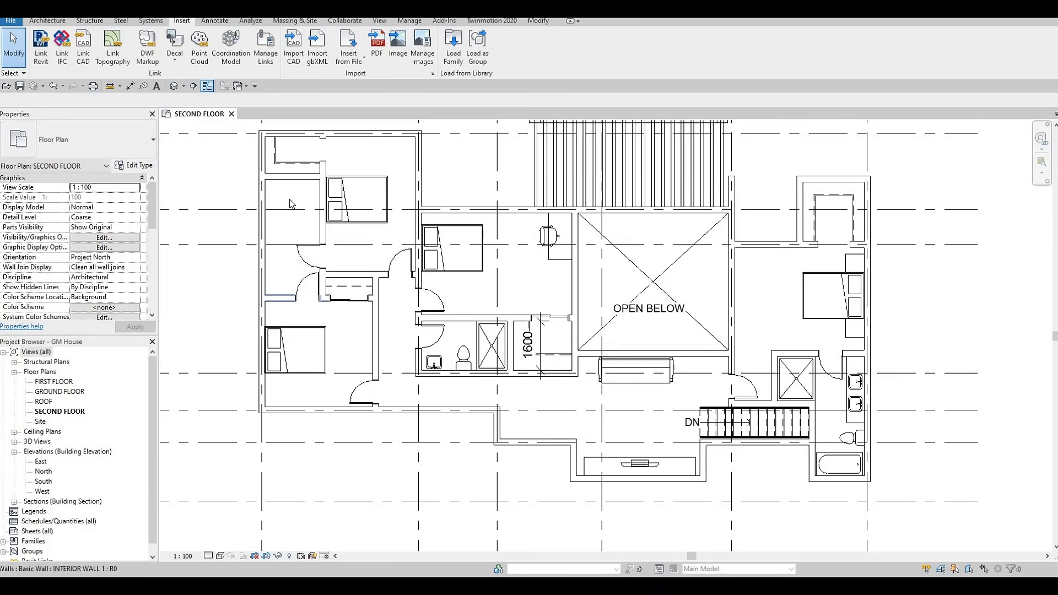
key("Escape")
left_click(442, 336)
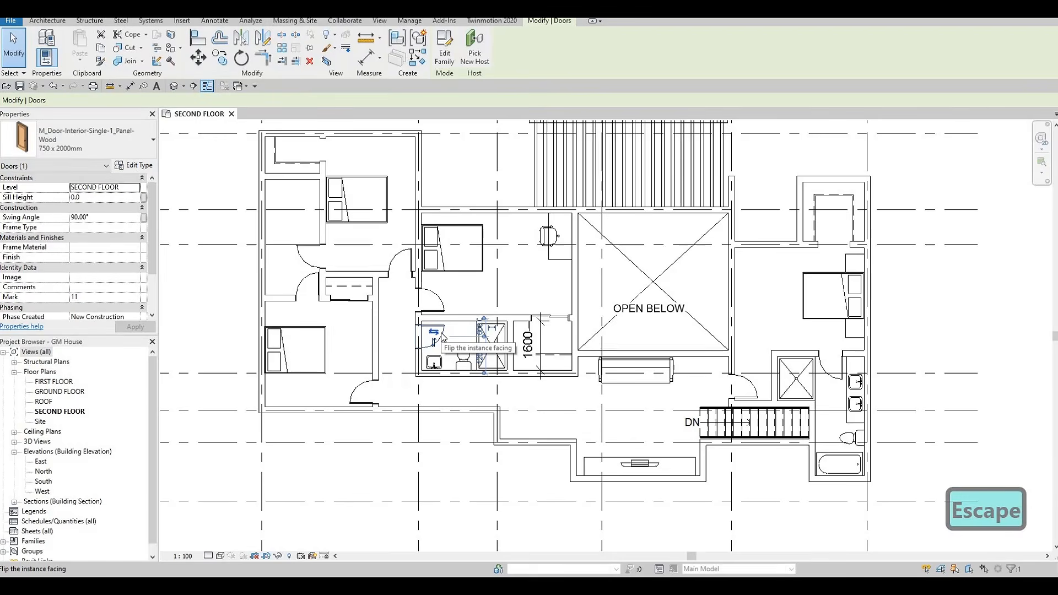
key("Delete")
key("Escape")
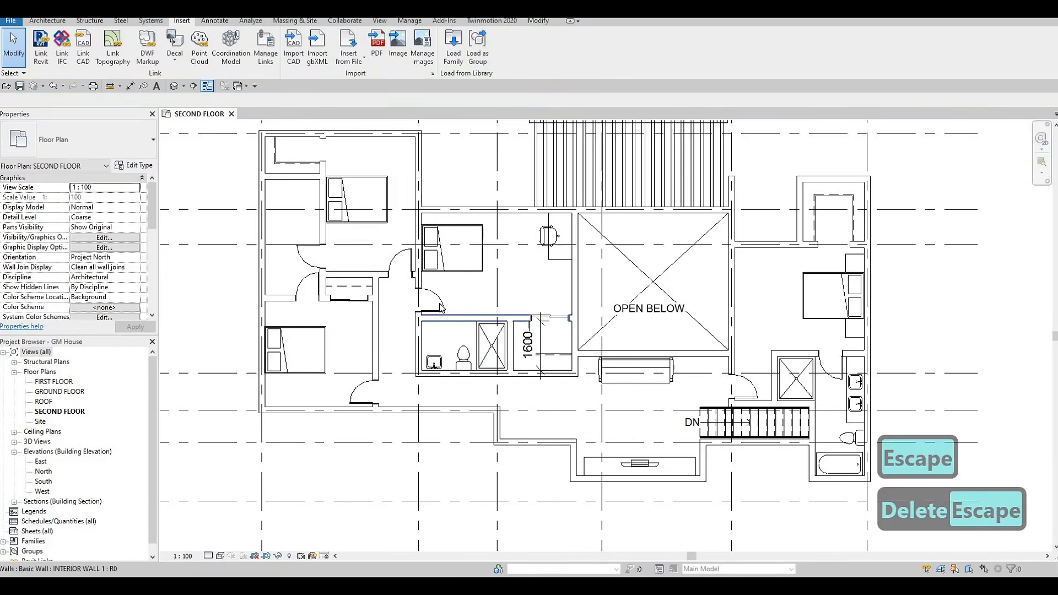
- Place a 750 x 2000mm single-panel wood door in the wall between the middle bedroom and the small bathroom, swinging into the bathroom
left_click(441, 307)
key("c")
key("s")
scroll(440, 308, "up", 1)
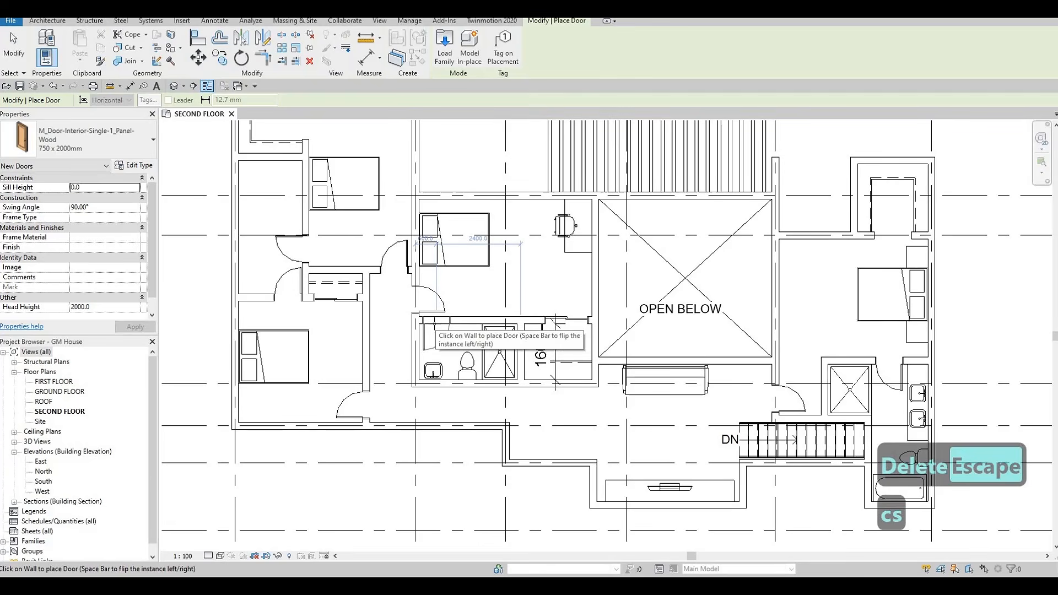
left_click(435, 321)
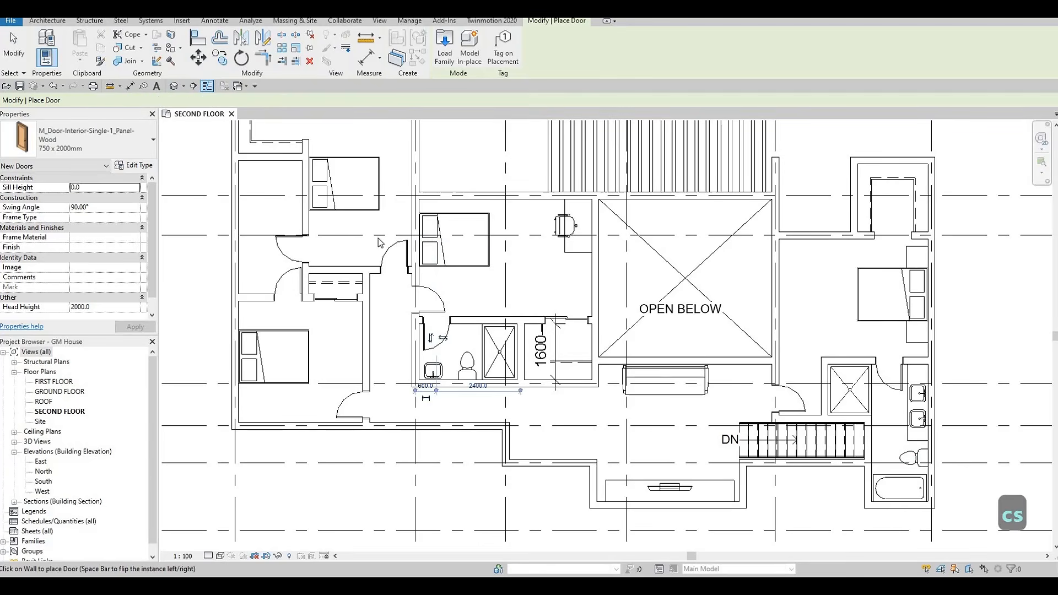
key("Escape")
key("Escape")
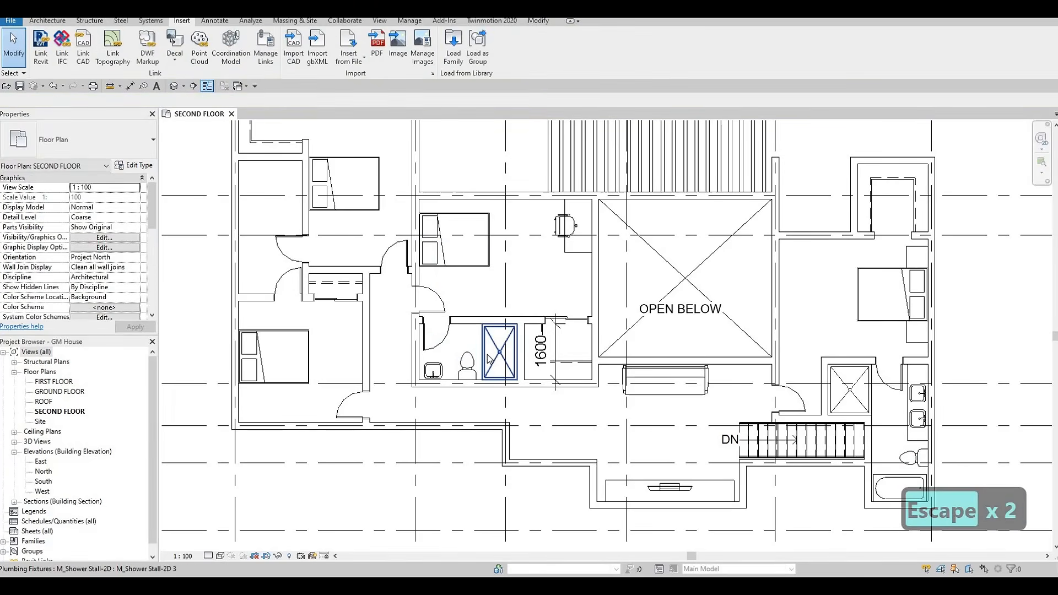
- Outline a vanity counter about 920 mm long around the small bathroom's sink with thin detail lines, closing it at the wall beside the toilet
scroll(465, 353, "up", 3)
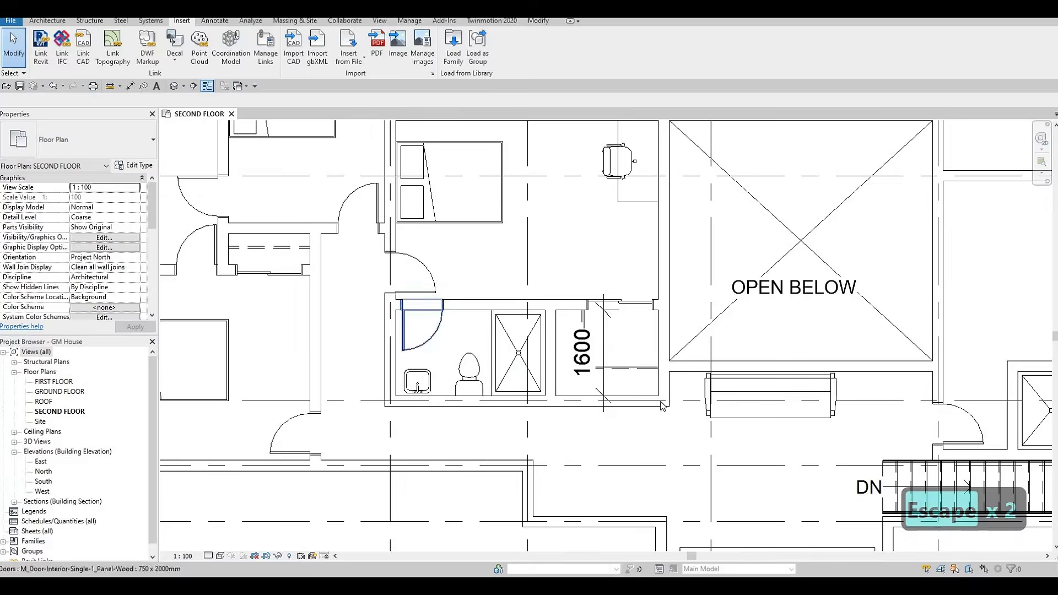
key("Escape")
scroll(499, 352, "down", 3)
middle_click_drag(749, 411, 520, 403)
key("Escape")
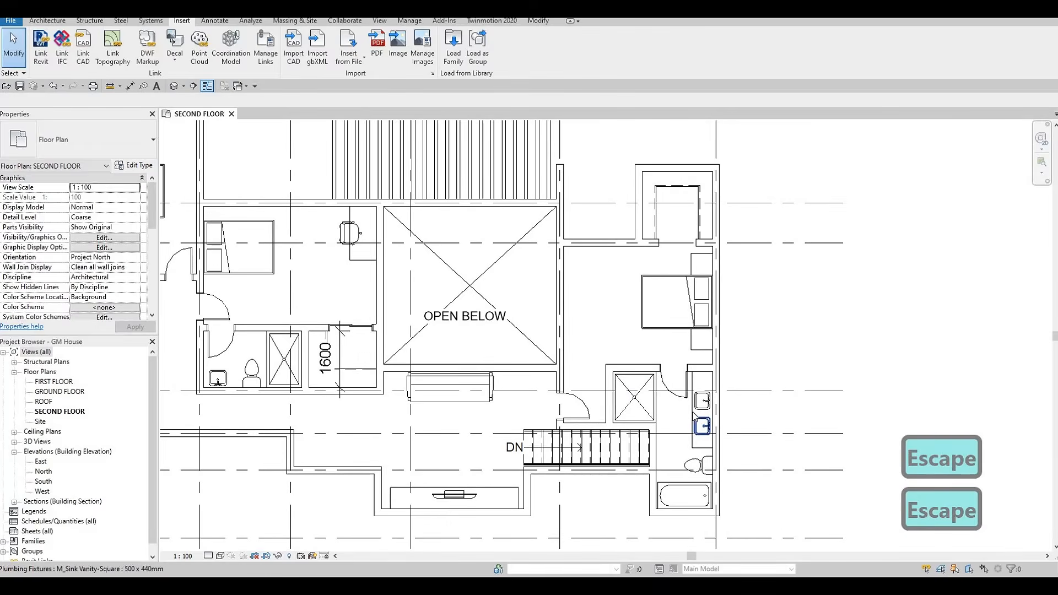
left_click(692, 422)
key("c")
key("s")
scroll(337, 376, "up", 1)
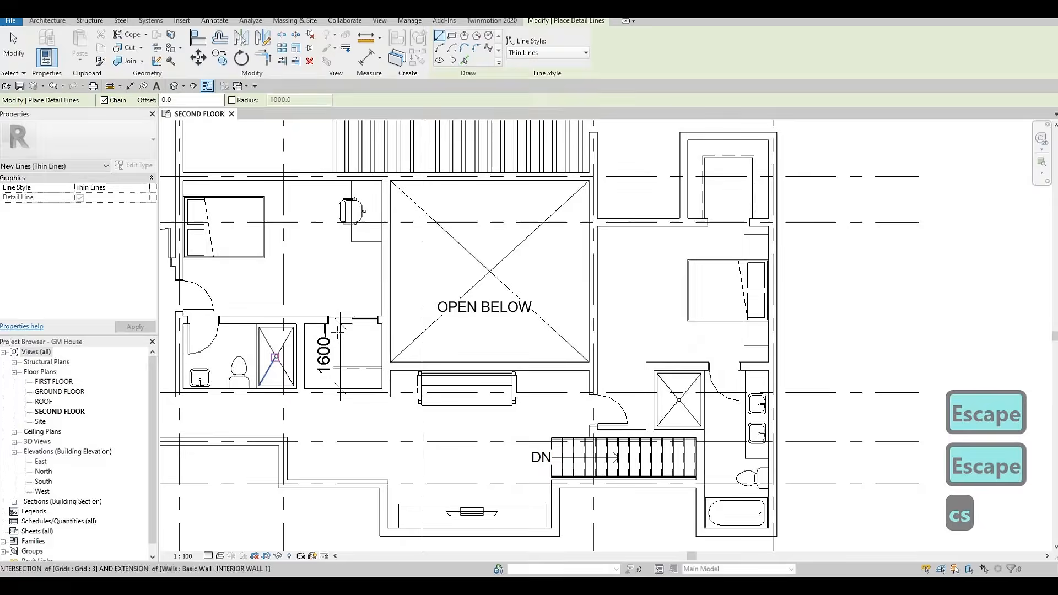
middle_click_drag(337, 376, 549, 358)
scroll(394, 341, "up", 3)
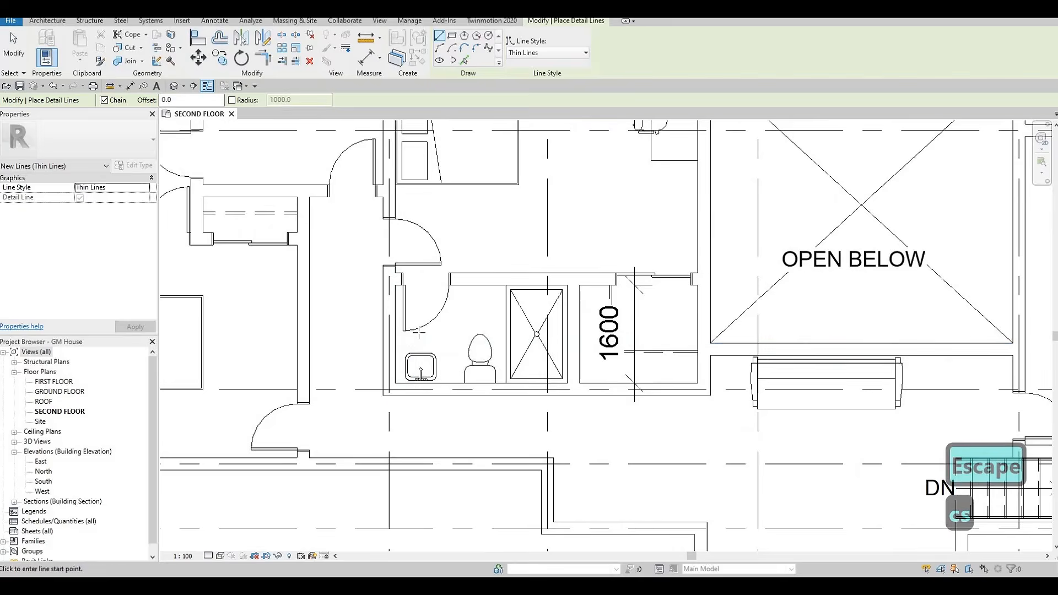
scroll(420, 339, "up", 1)
scroll(377, 346, "up", 2)
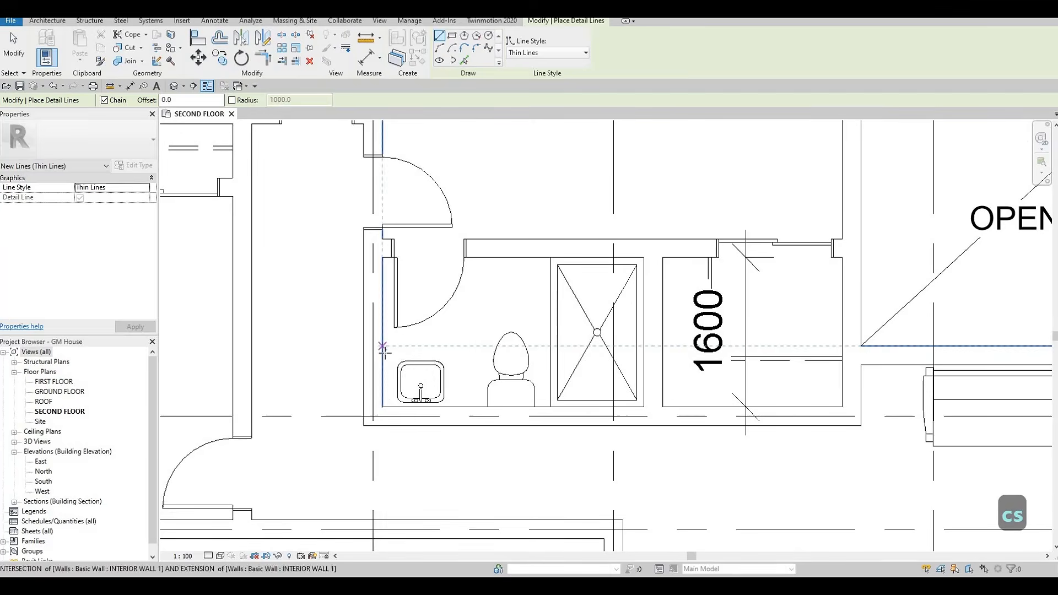
left_click(461, 353)
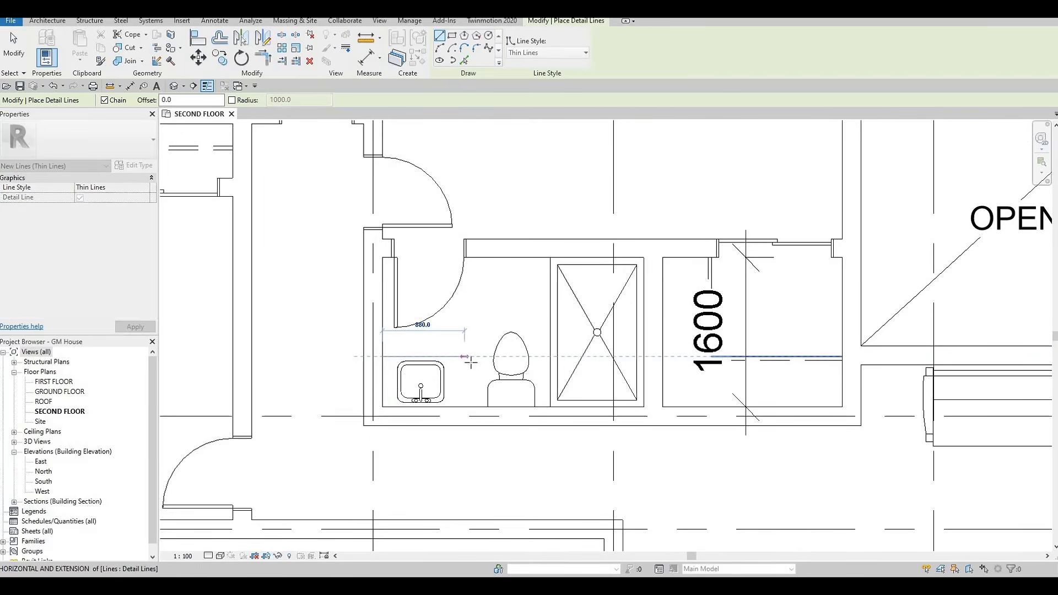
left_click(473, 404)
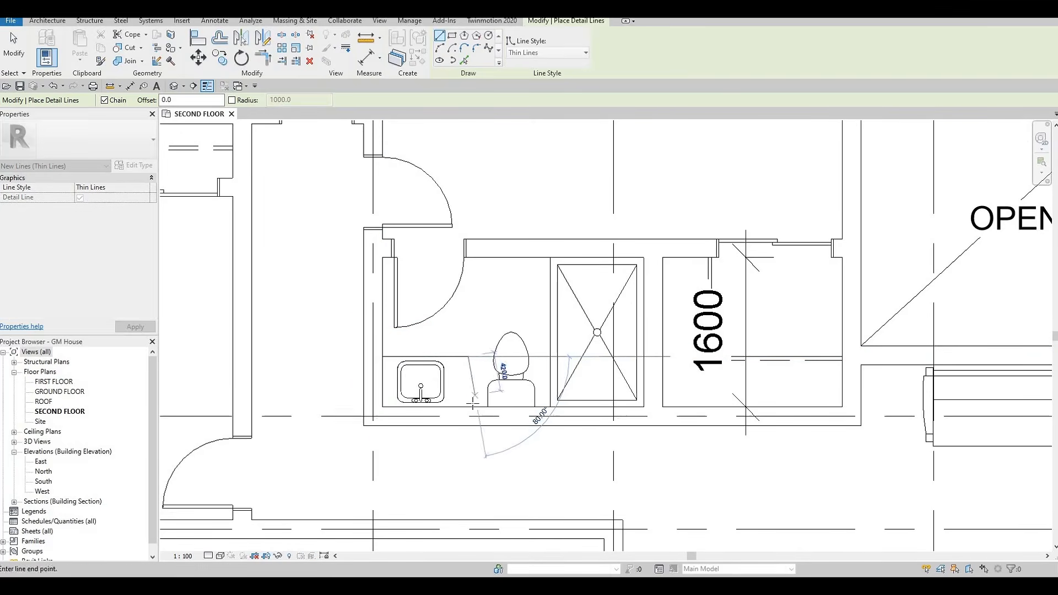
key("Escape")
key("Escape")
- Nudge the vanity counter's front line slightly away from the wall and adjust the sink's position sideways on the counter
left_click(447, 357)
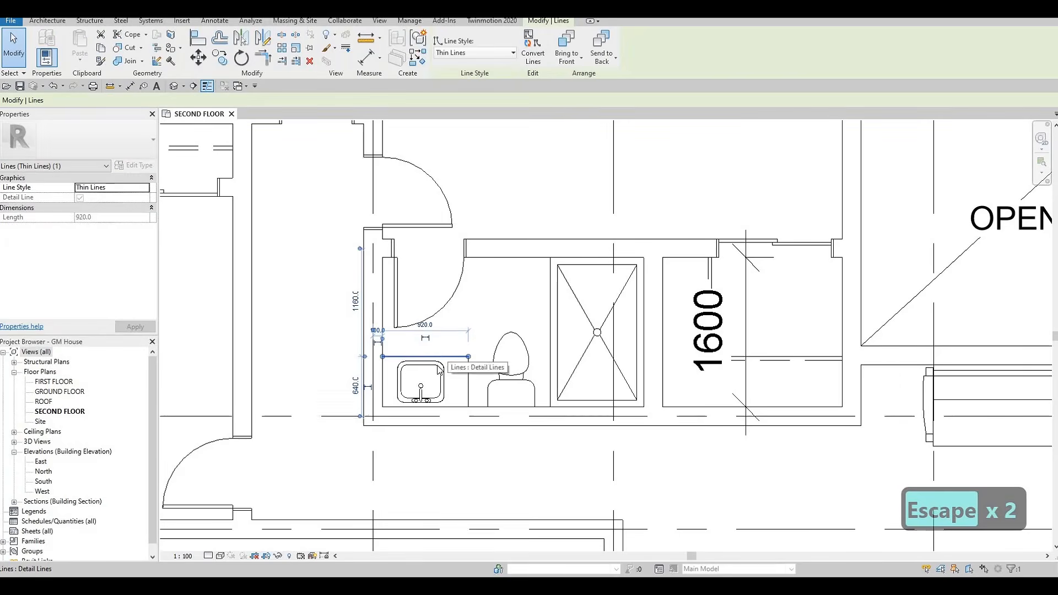
left_click(437, 368)
key("Up")
key("Right")
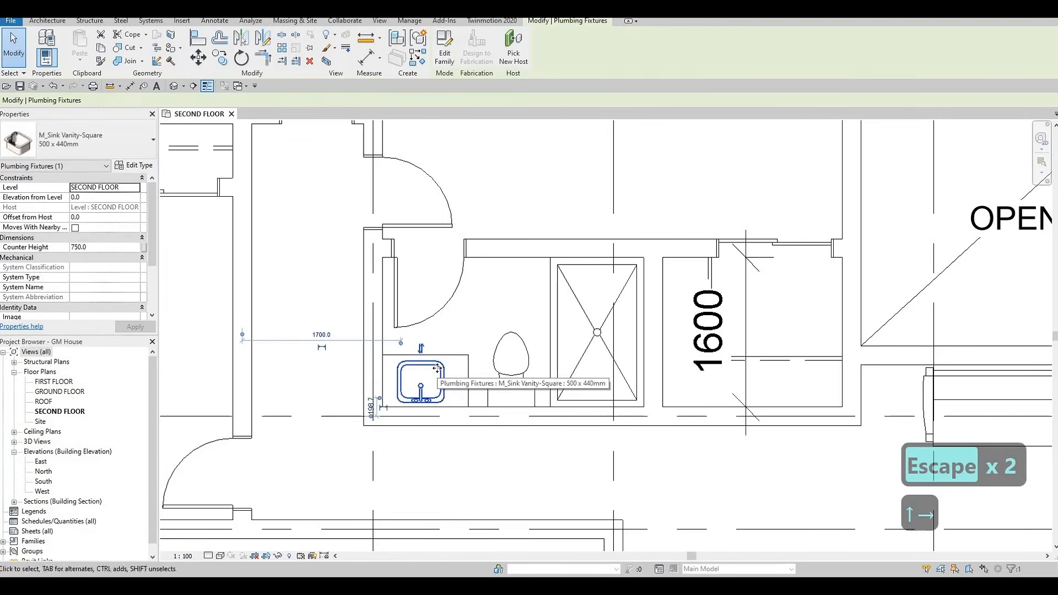
key("Right")
key("Left")
scroll(436, 368, "down", 2)
scroll(615, 335, "down", 1)
key("Escape")
key("Escape")
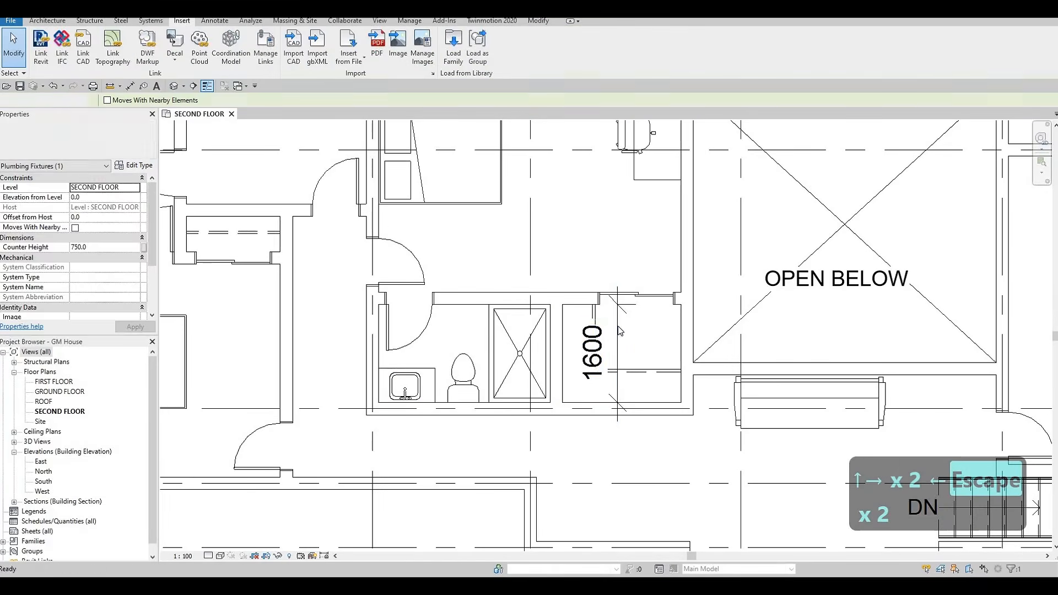
- Delete the 1600 dimension in the closet beside the small bathroom
left_click(620, 327)
key("Delete")
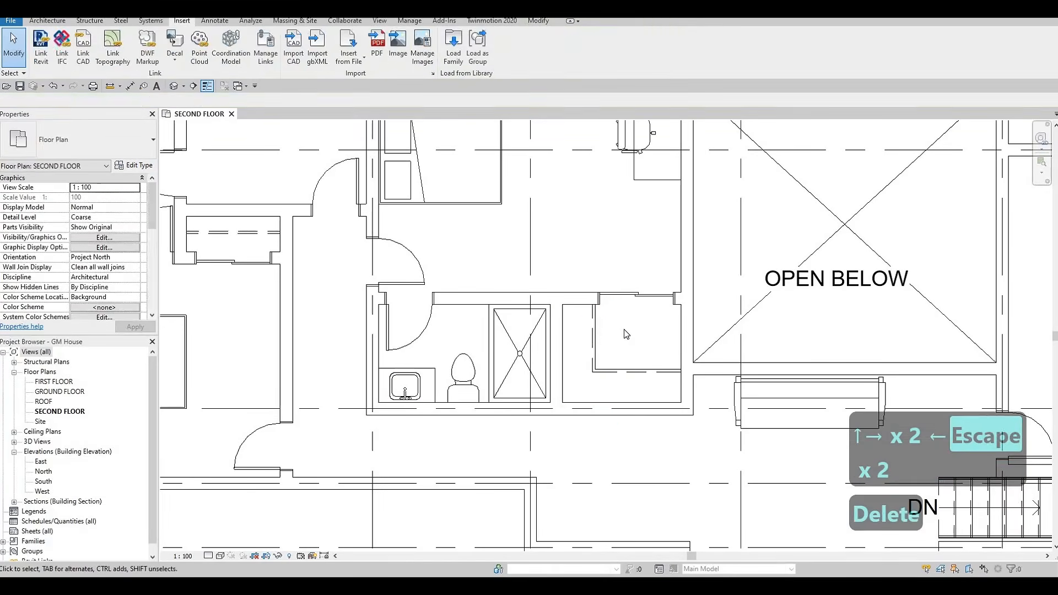
key("Escape")
scroll(614, 339, "down", 3)
scroll(610, 353, "down", 1)
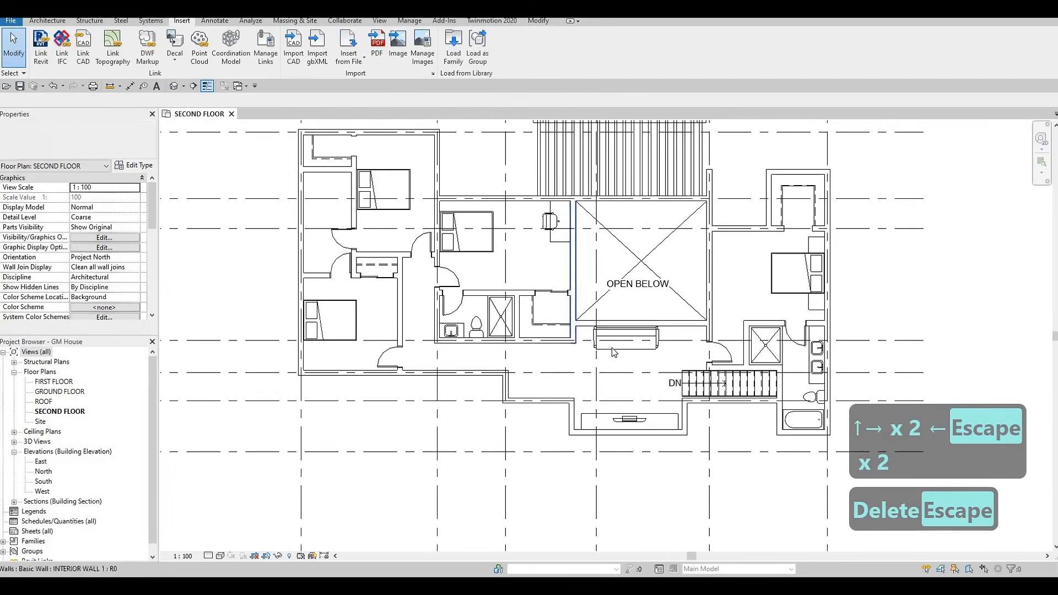
- Place a matching 1525 x 762mm desk in the master bedroom's upper corner, lengthwise against the wall shared with the open-below area
left_click(606, 338)
middle_click_drag(572, 340, 558, 373)
middle_click_drag(550, 268, 550, 308)
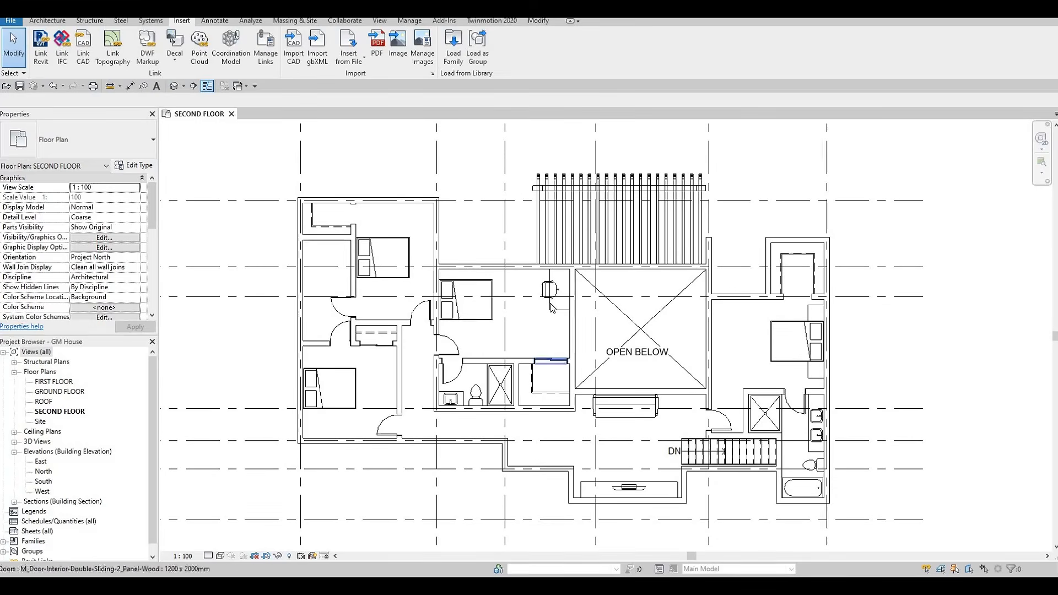
left_click(552, 309)
key("c")
key("s")
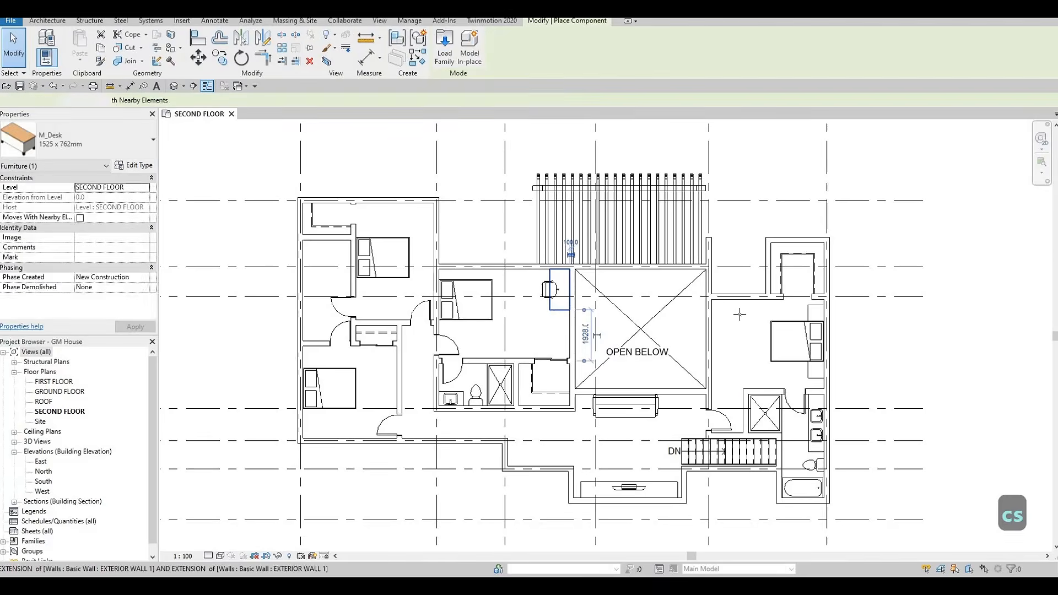
scroll(727, 325, "up", 2)
scroll(721, 331, "up", 1)
key("space")
key("space")
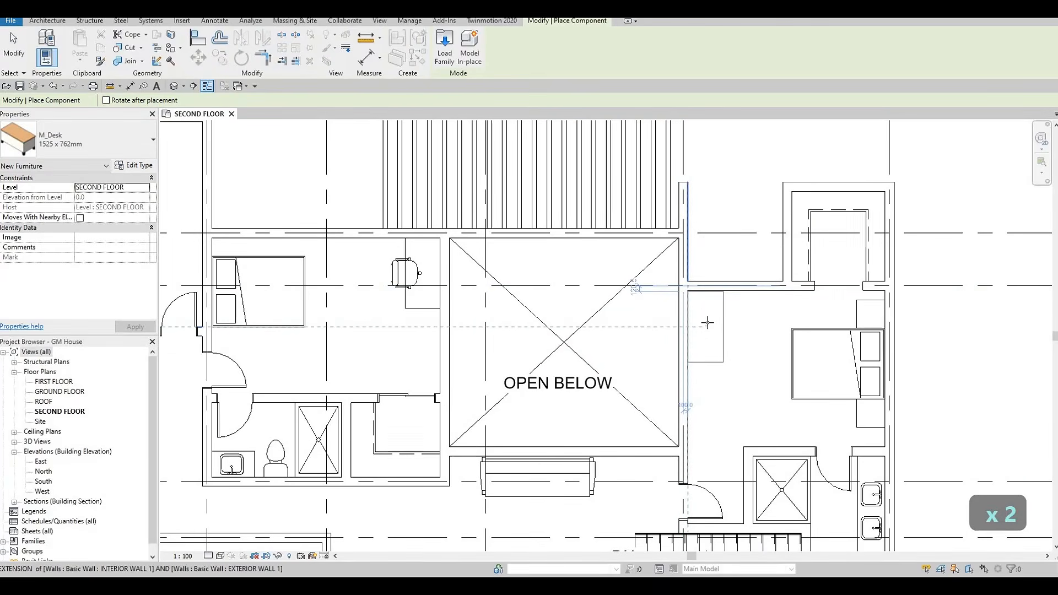
scroll(707, 329, "up", 2)
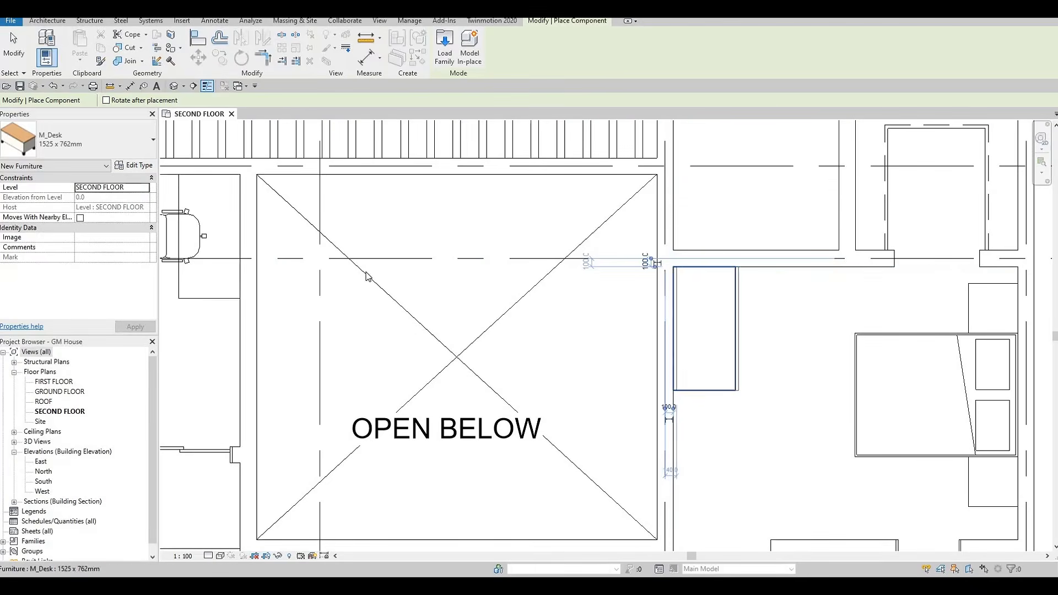
scroll(707, 320, "down", 2)
key("Escape")
key("Escape")
- Place a matching executive chair at the master bedroom's new desk, facing the wall shared with the open-below area
key("c")
key("s")
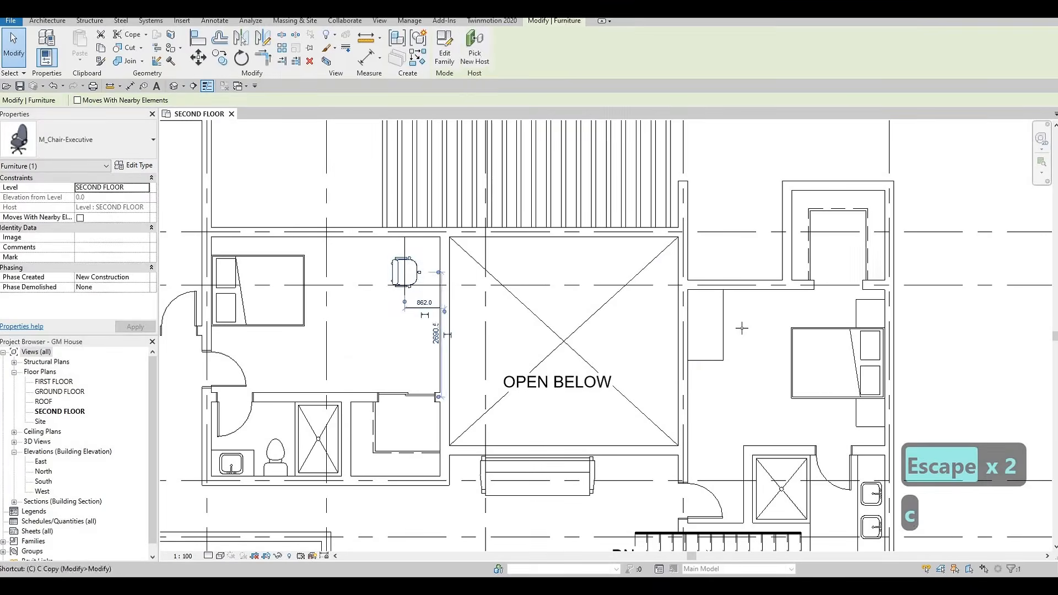
scroll(645, 303, "up", 1)
key("c")
key("s")
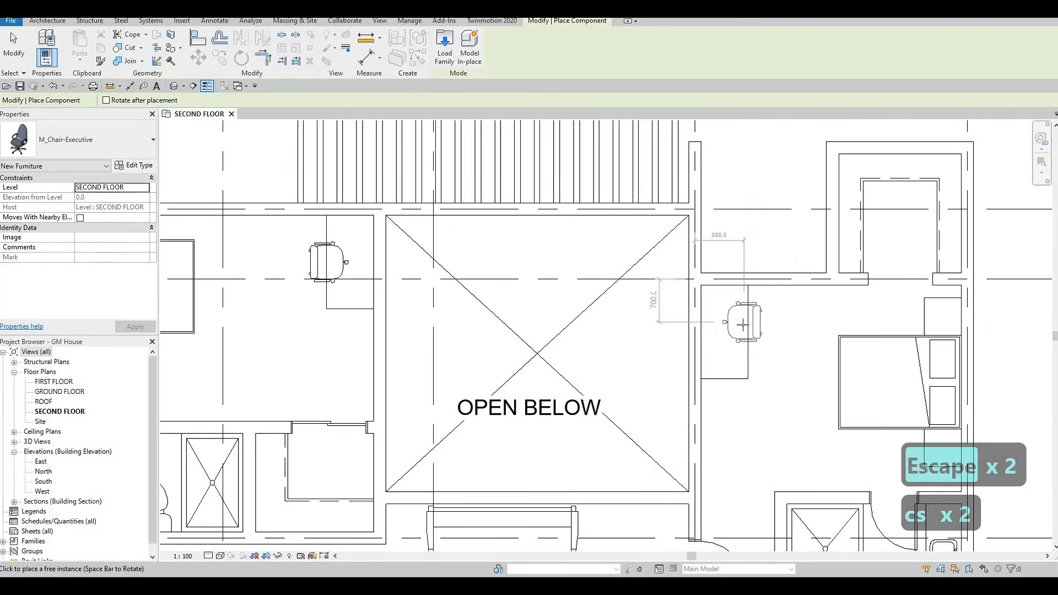
left_click(741, 335)
scroll(741, 334, "down", 3)
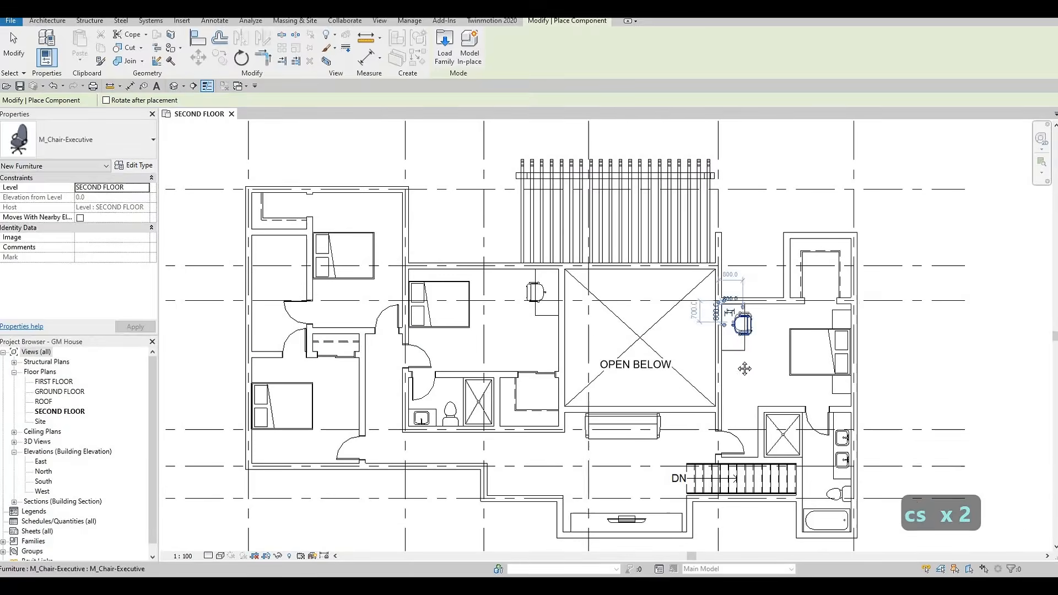
key("Escape")
key("Escape")
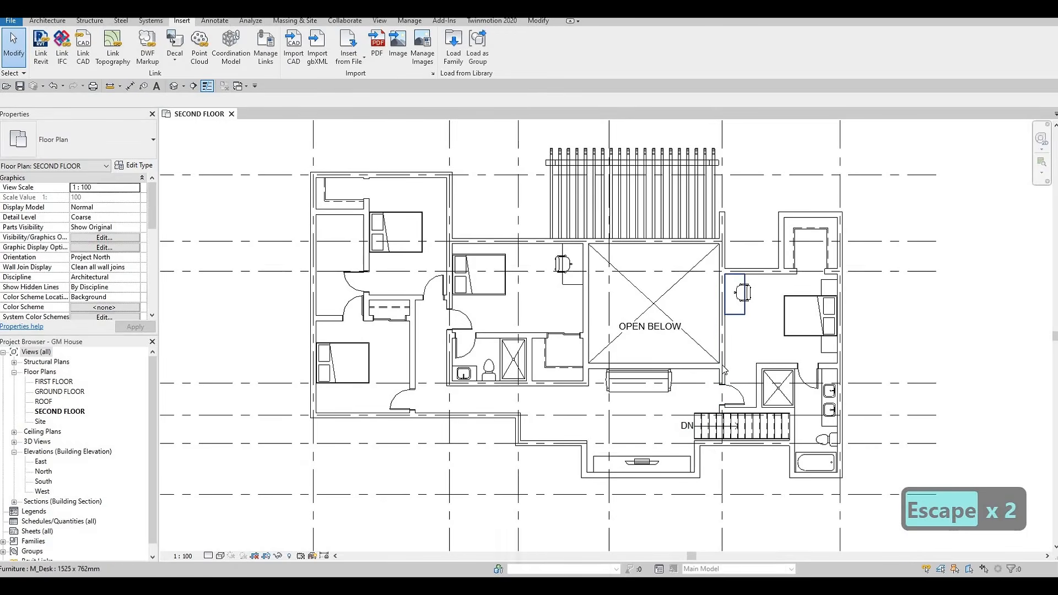
key("Escape")
- Place a matching M_Shower Stall-2D 3 in the bathroom between the two left bedrooms, rotated to lie horizontally along its upper wall
middle_click_drag(508, 348, 541, 391)
key("Escape")
left_click(584, 394)
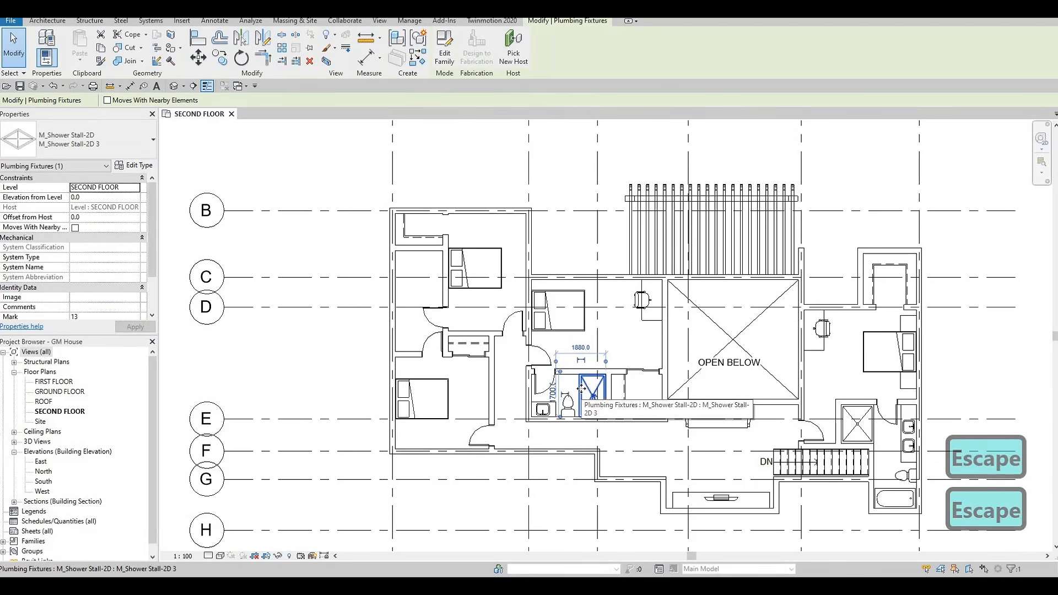
key("c")
key("s")
scroll(453, 255, "up", 4)
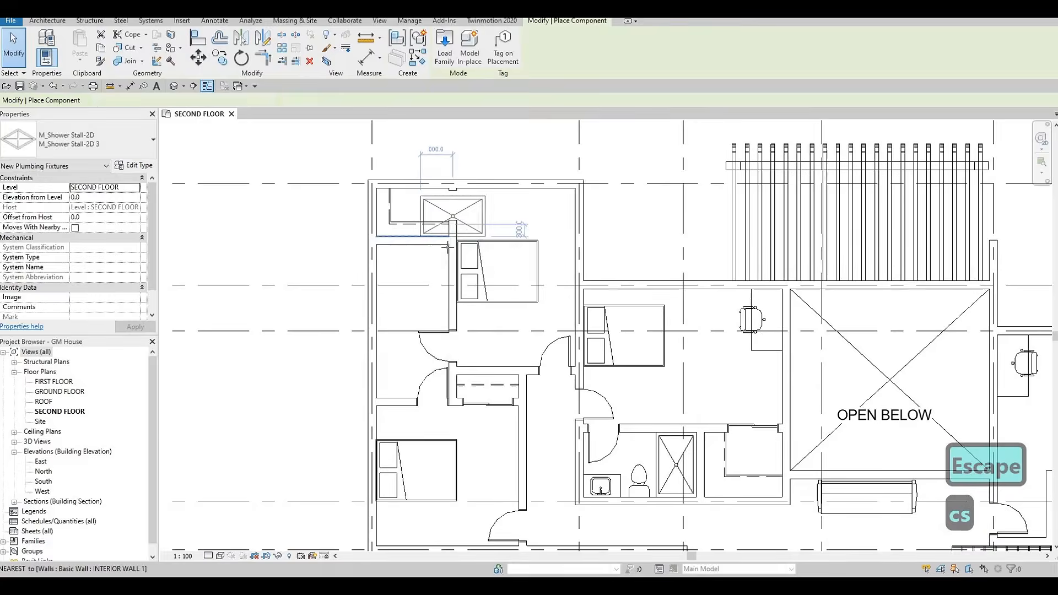
key("space")
key("space")
key("space")
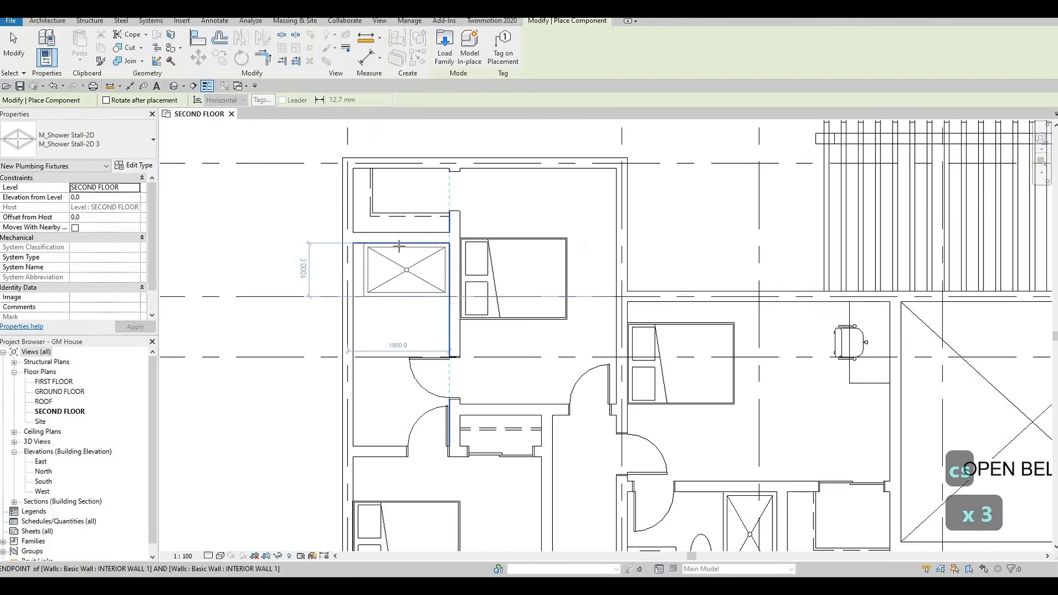
- Place an M_Shower Stall-2D 3 against the upper wall of the bathroom in the plan's upper-left wing
left_click(399, 246)
key("Escape")
key("Escape")
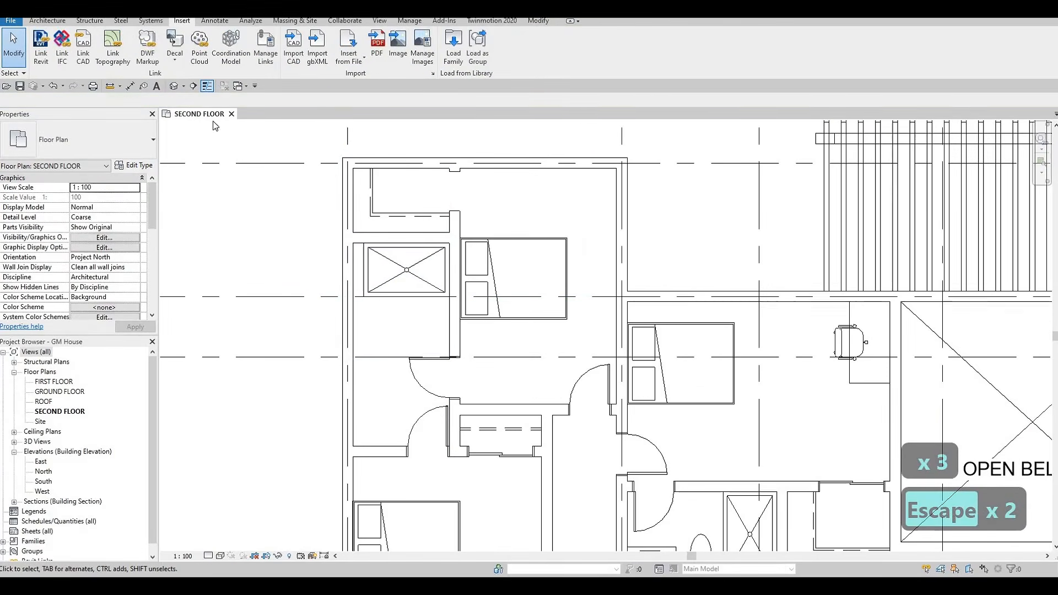
- Measure the bathroom's clear width between the exterior wall face and the interior wall with an aligned dimension
key("d")
key("i")
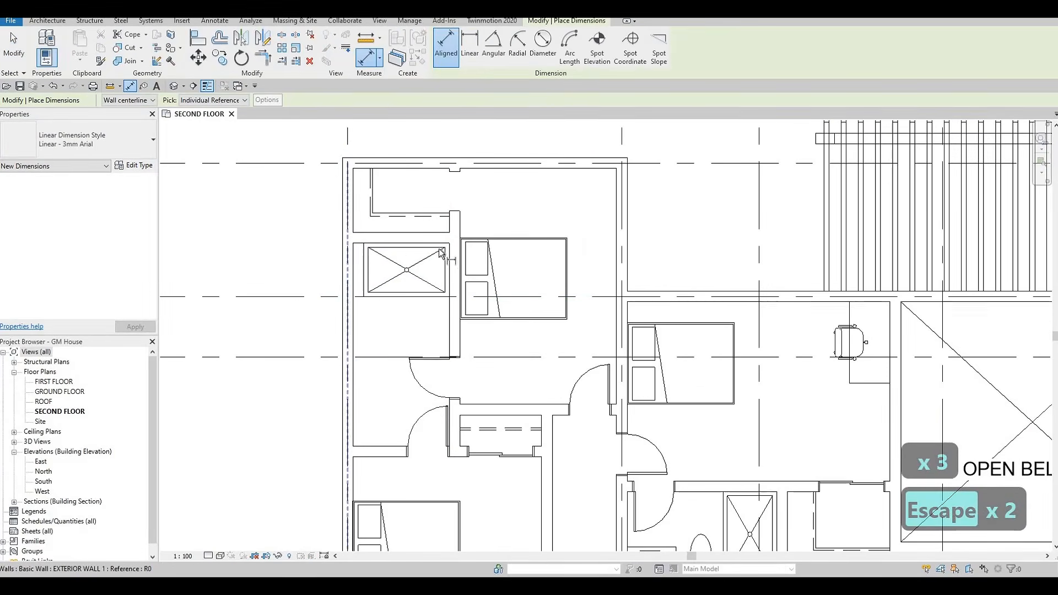
key("Tab")
left_click(351, 253)
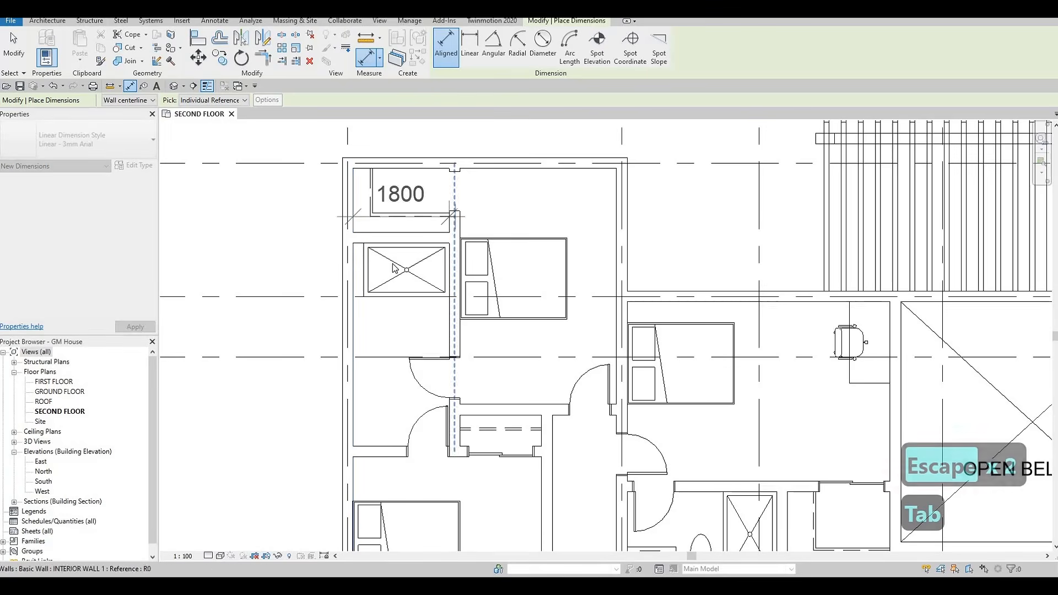
key("Escape")
key("Escape")
- Duplicate the shower's type as M_Shower Stall-2D 4 and set its width to 1800
left_click(400, 269)
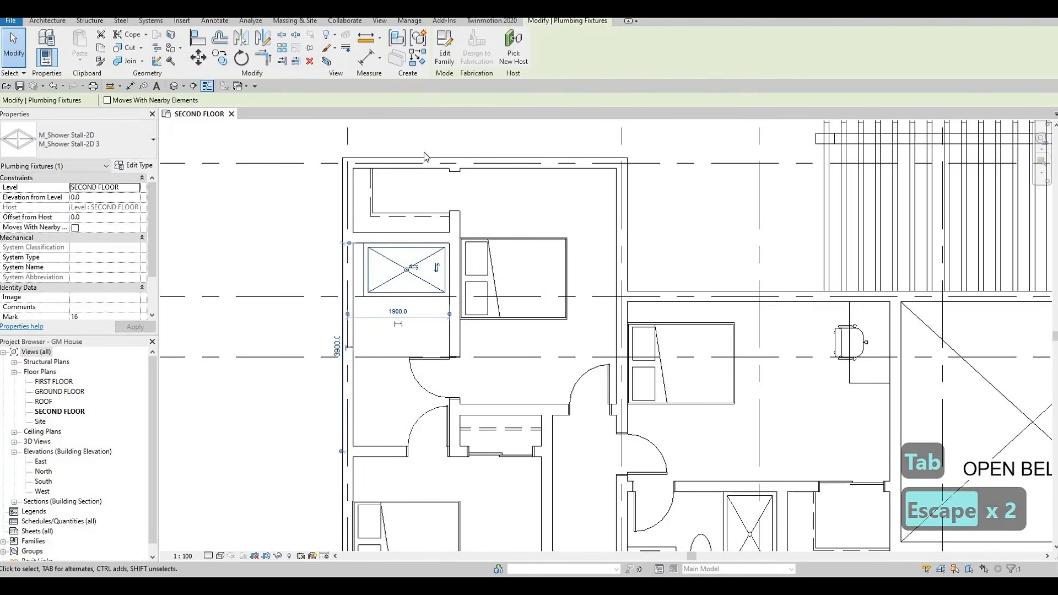
left_click(132, 166)
left_click(946, 148)
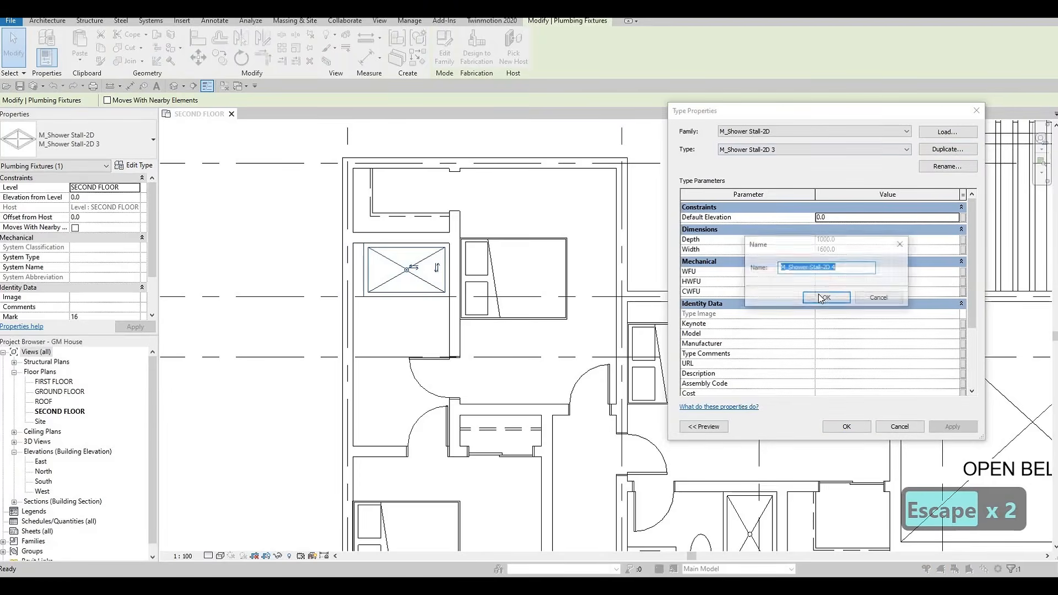
key("Return")
left_click(856, 249)
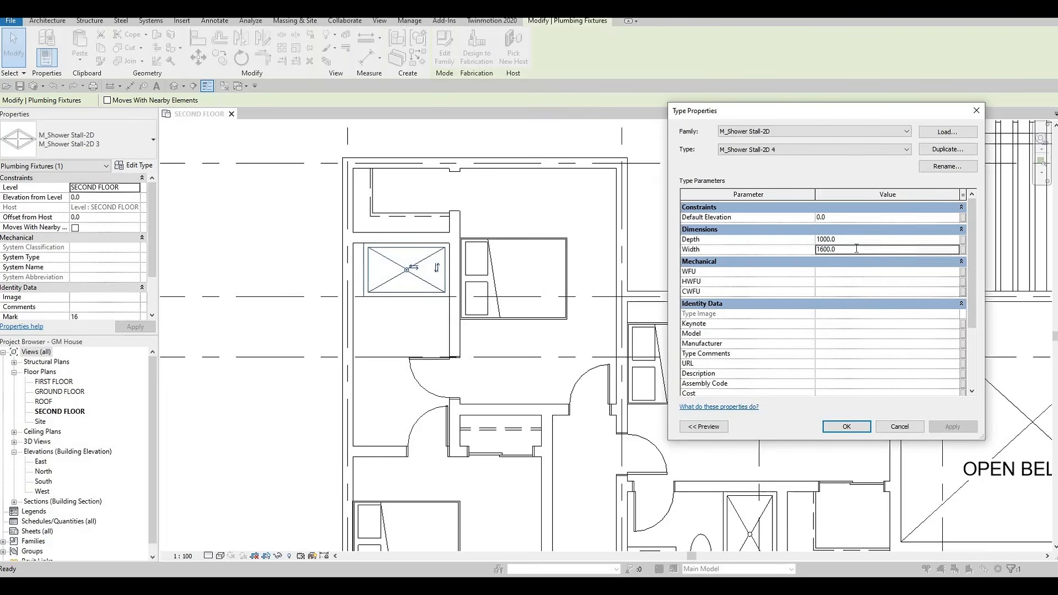
type("1800")
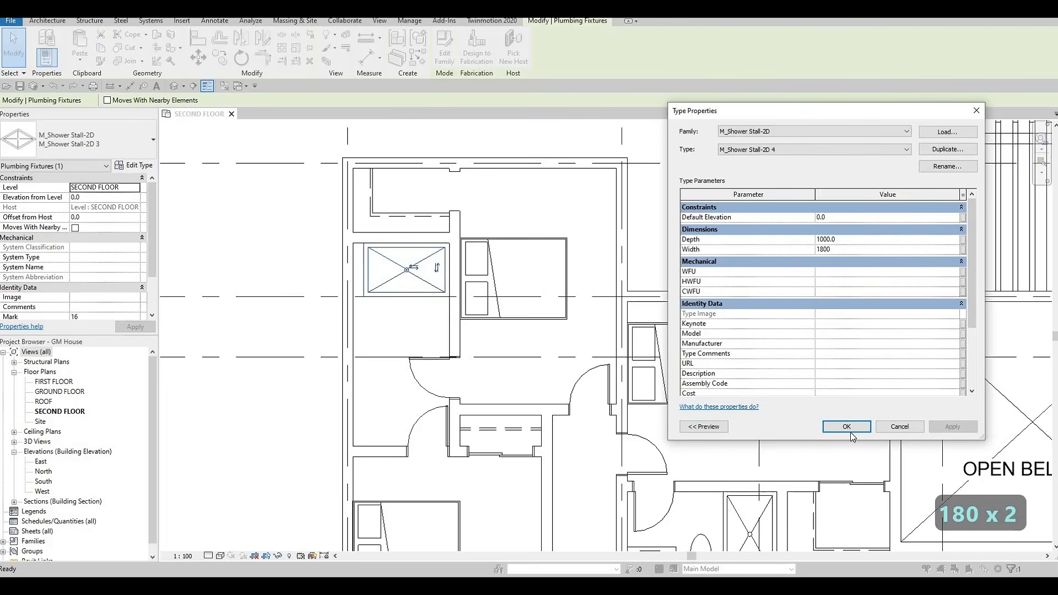
left_click(850, 431)
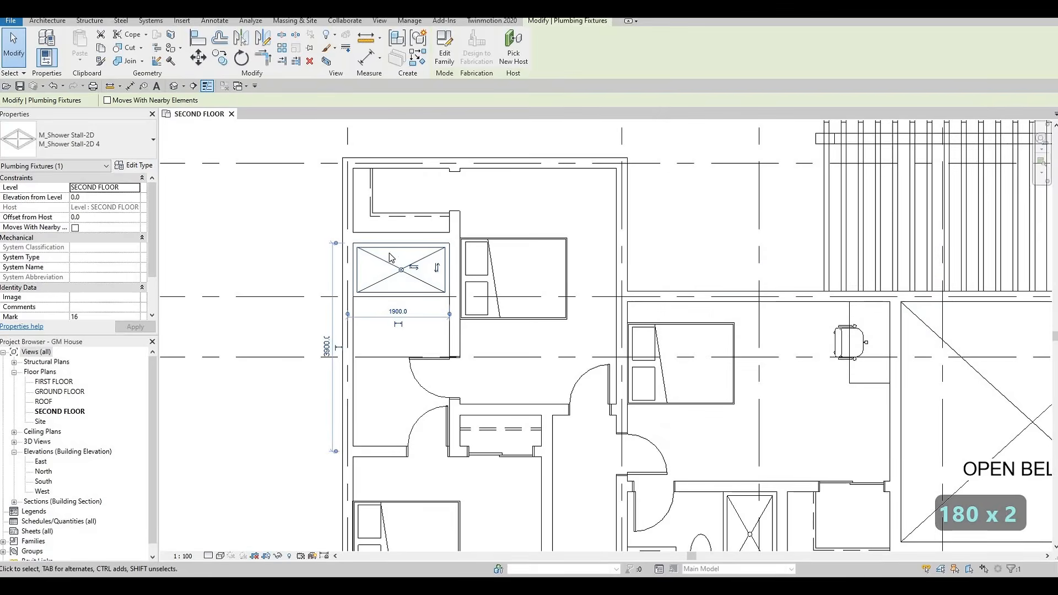
scroll(389, 258, "down", 5)
key("Escape")
key("Escape")
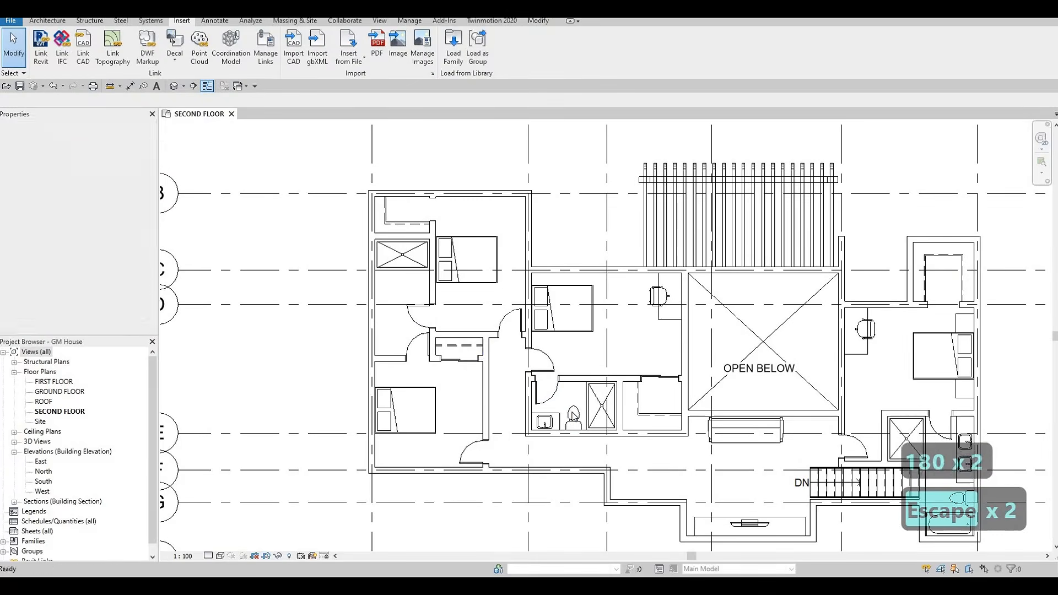
- Place another M_Toilet-Domestic-2D on the bathroom's exterior wall, just below the shower stall
left_click(573, 414)
key("c")
key("s")
scroll(393, 293, "up", 2)
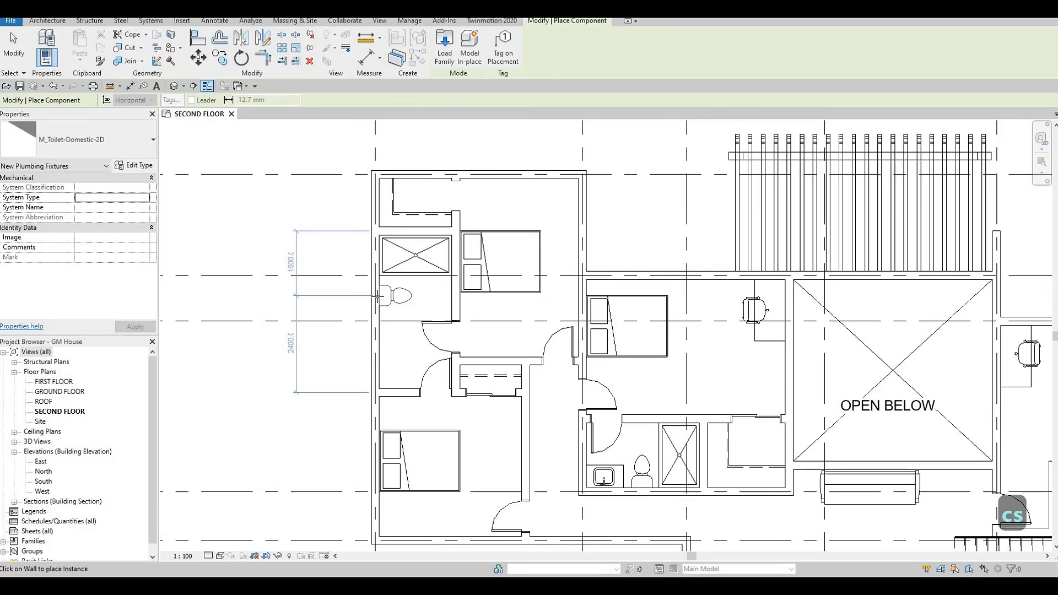
left_click(378, 295)
scroll(377, 296, "down", 1)
key("Escape")
key("Escape")
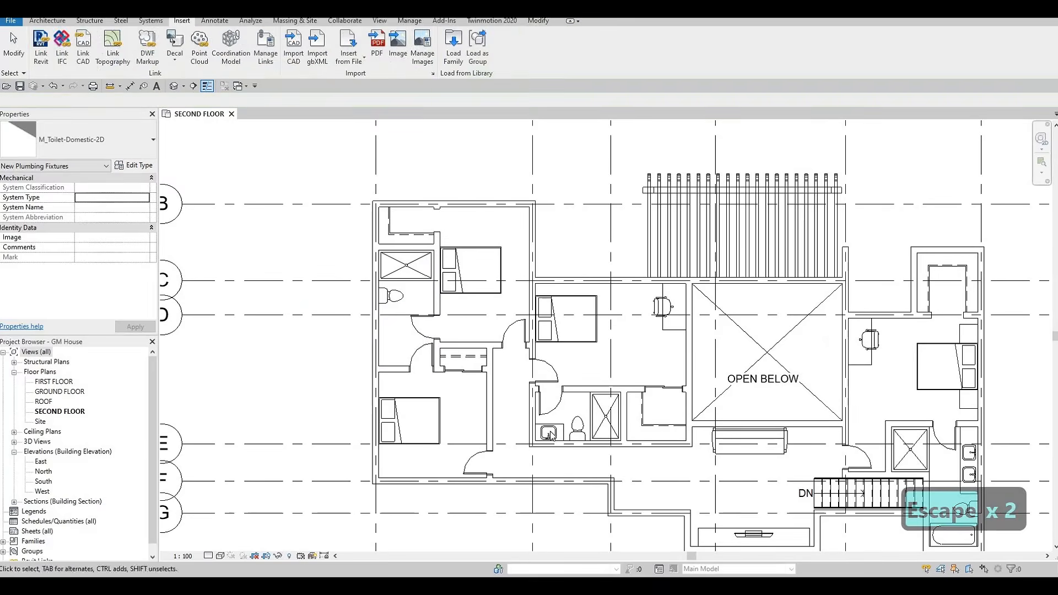
- Place two M_Sink Vanity-Square 500 x 440mm sinks along the exterior wall below the toilet, facing into the room
left_click(548, 432)
key("c")
key("s")
scroll(391, 330, "up", 3)
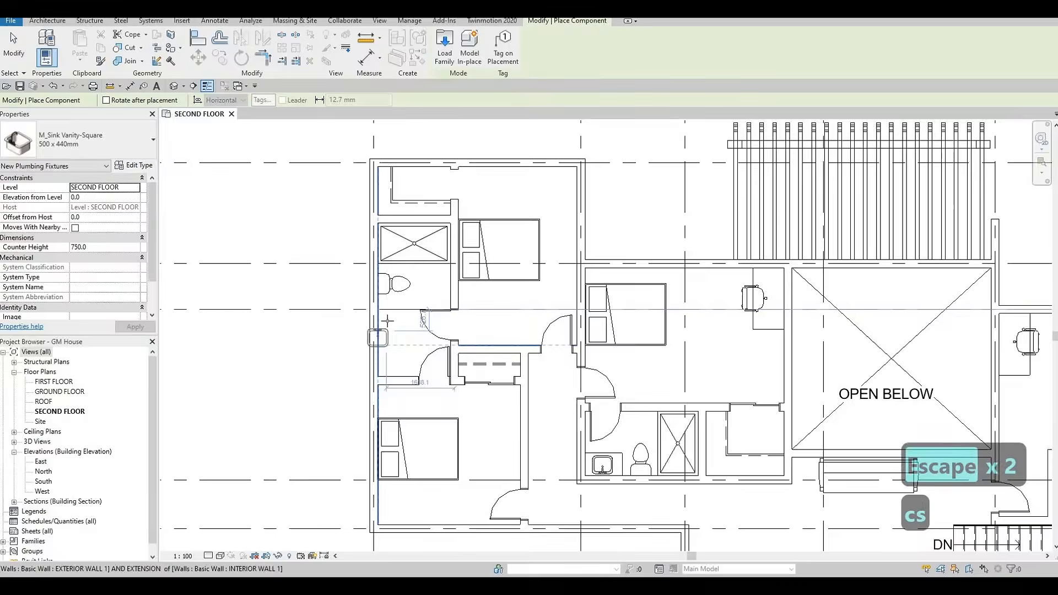
scroll(388, 324, "up", 1)
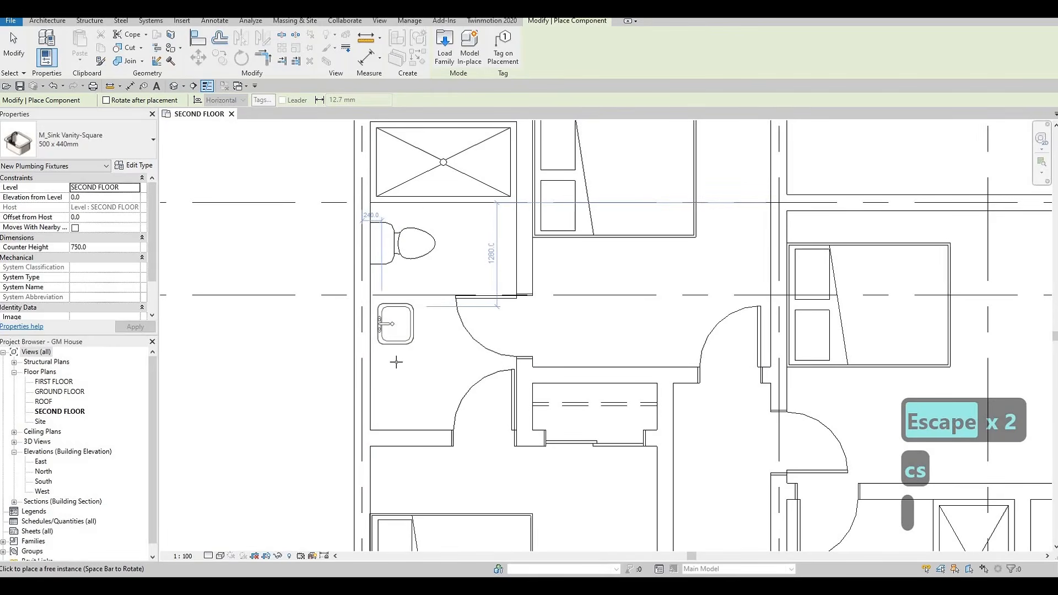
left_click(395, 385)
scroll(401, 346, "down", 1)
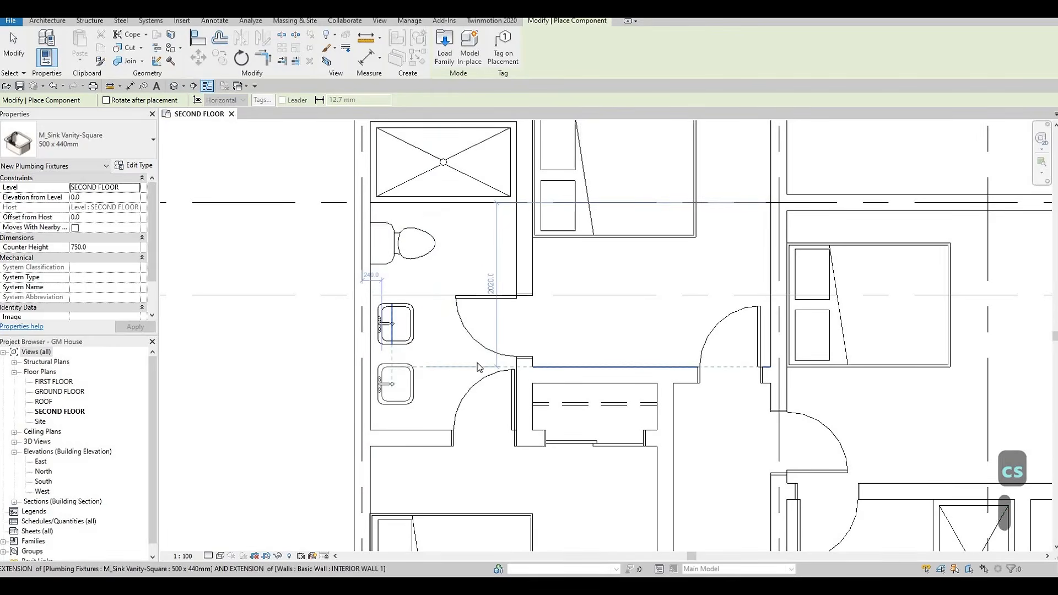
key("Escape")
key("Escape")
scroll(483, 379, "down", 2)
middle_click_drag(599, 423, 526, 395)
scroll(527, 394, "down", 1)
key("Escape")
key("Escape")
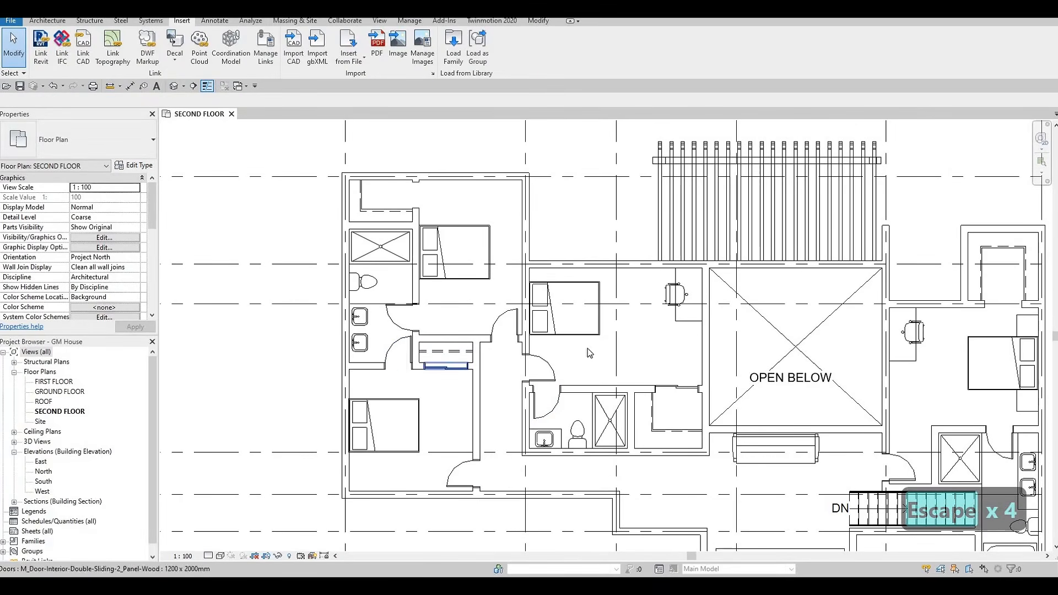
- Outline the double-sink counter with Thin Lines detail lines, making its front edge 1800 mm long and closing it to the exterior wall
middle_click_drag(541, 328, 348, 266)
scroll(347, 266, "down", 1)
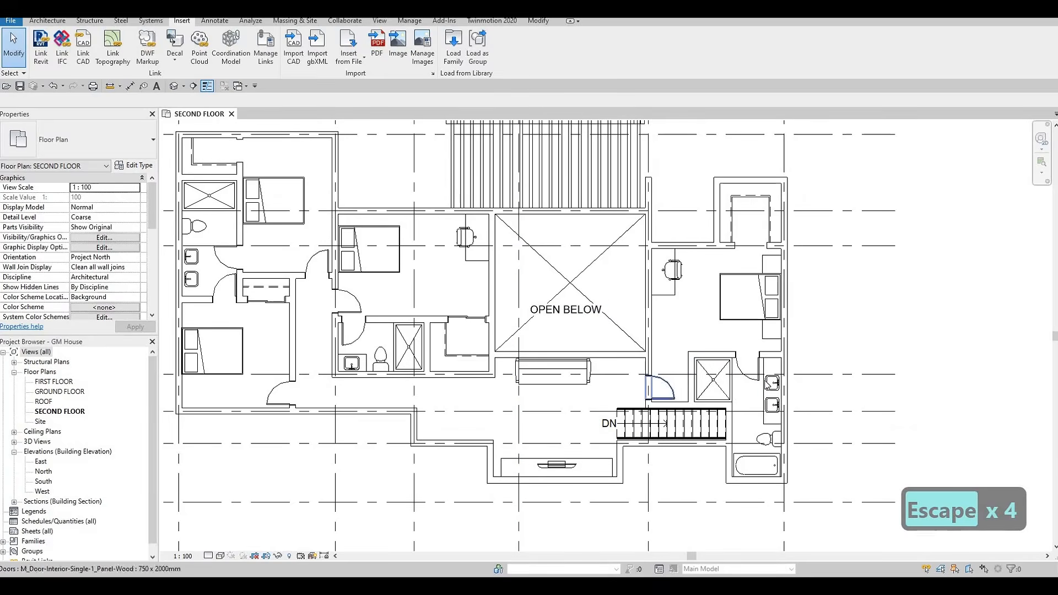
left_click(768, 384)
key("c")
key("s")
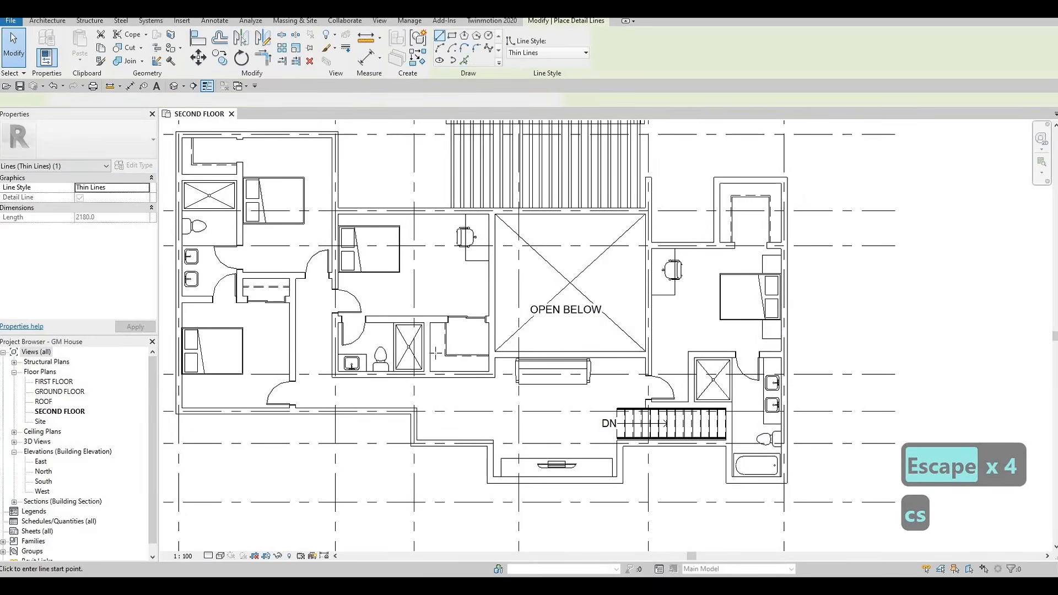
middle_click_drag(210, 293, 472, 347)
scroll(472, 347, "up", 5)
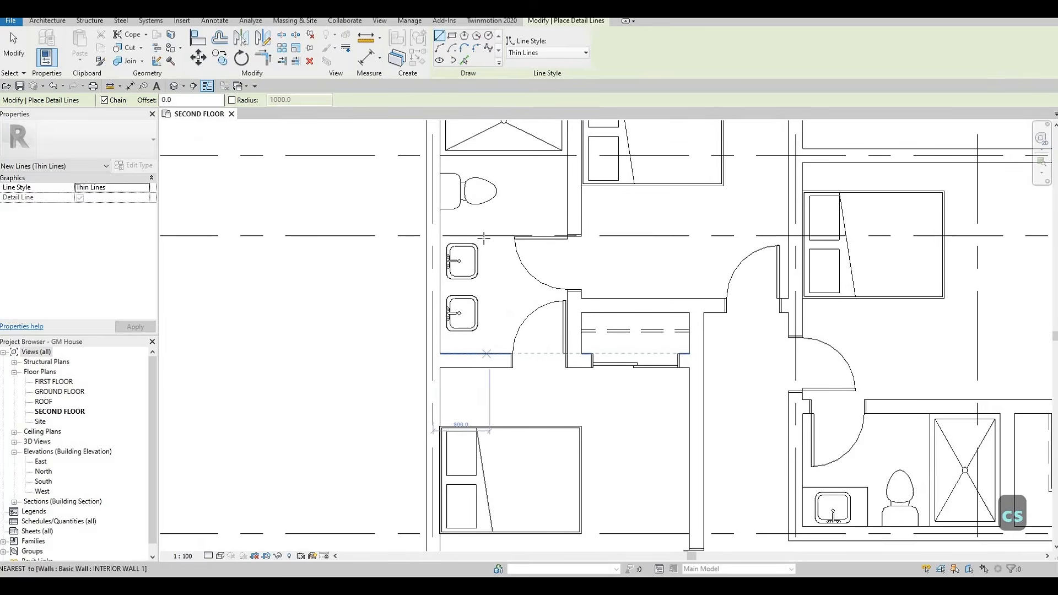
left_click(489, 298)
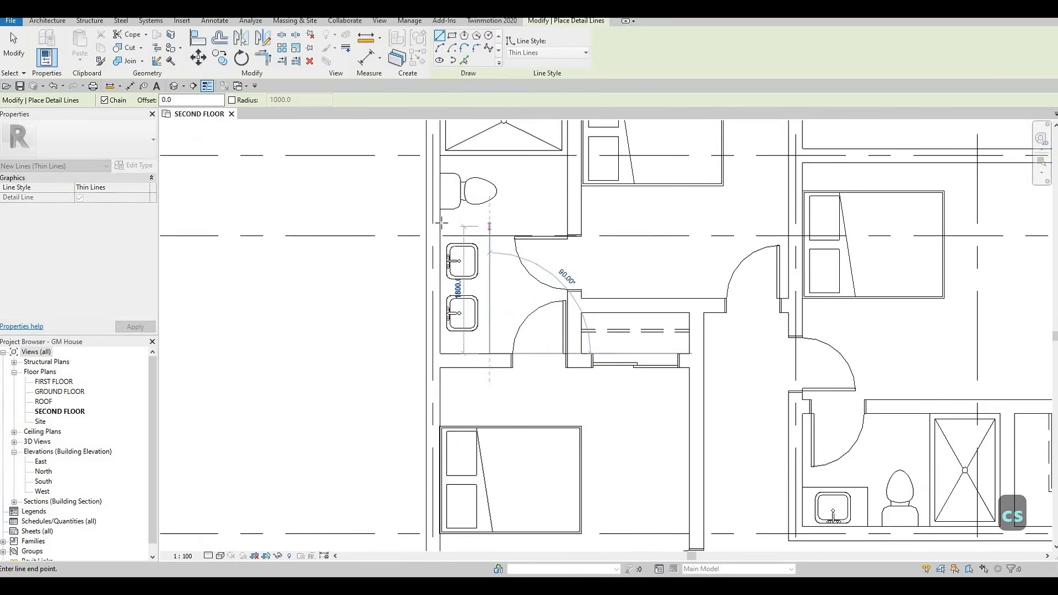
key("Escape")
key("Escape")
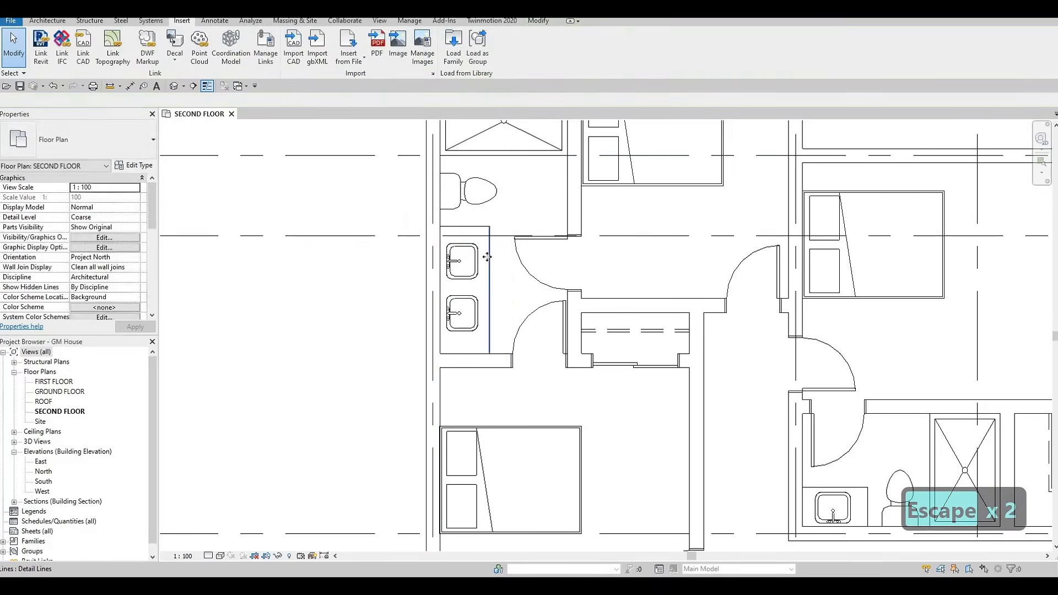
- Nudge the counter's front edge toward the sinks, to about 650 mm from the exterior wall's centreline
key("Left")
key("Left")
key("Left")
key("Left")
key("Left")
key("Left")
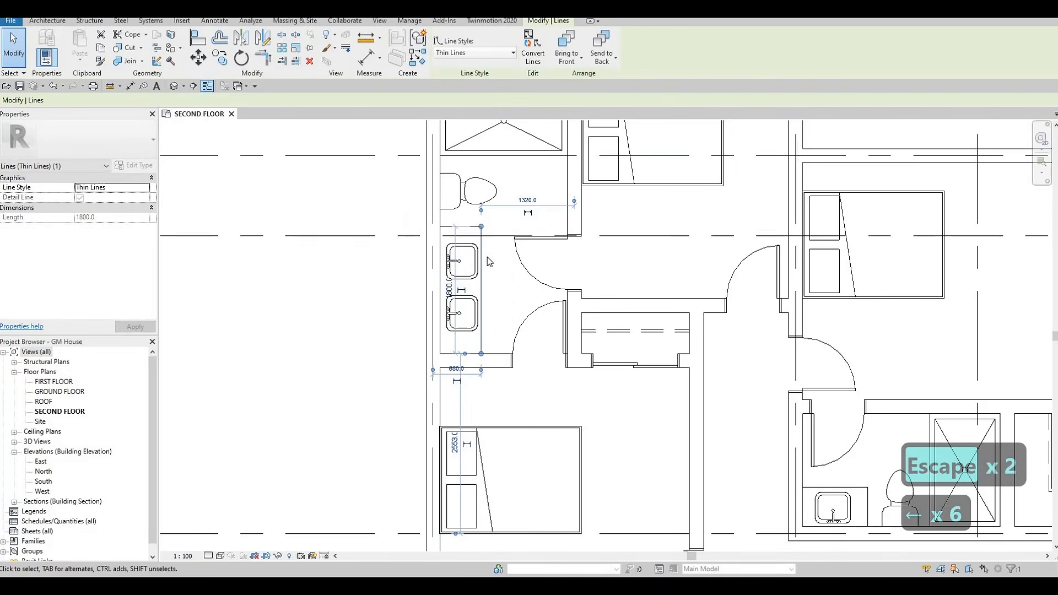
key("Escape")
key("Escape")
scroll(601, 325, "down", 3)
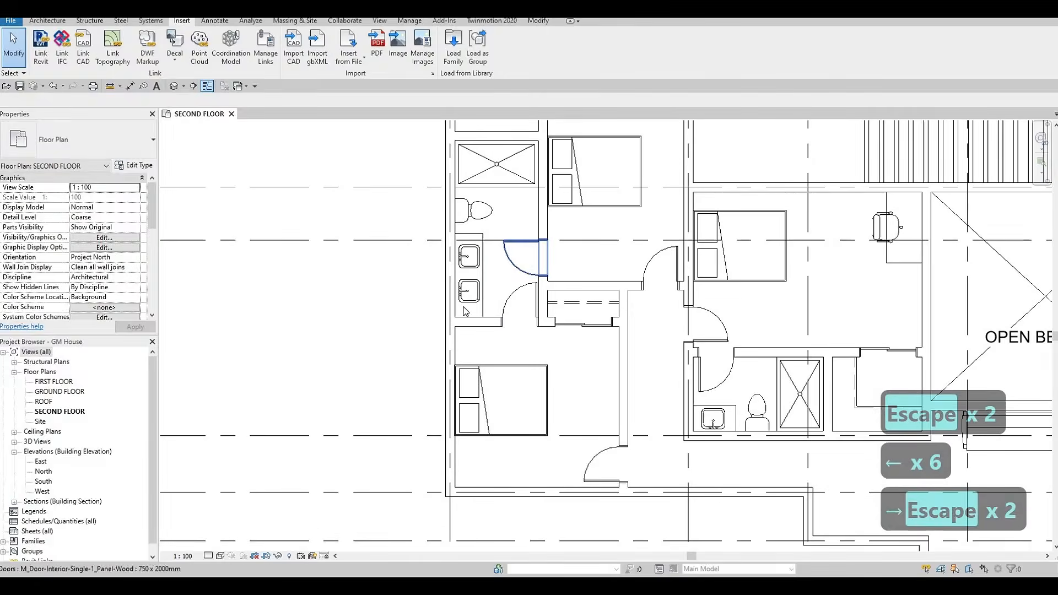
scroll(792, 337, "down", 5)
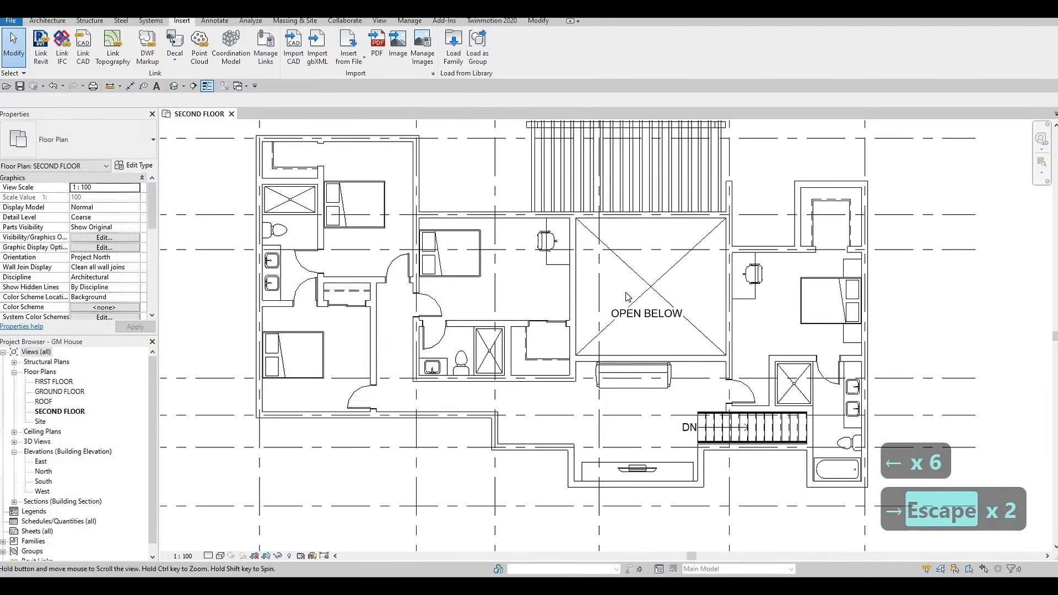
middle_click_drag(494, 315, 535, 284)
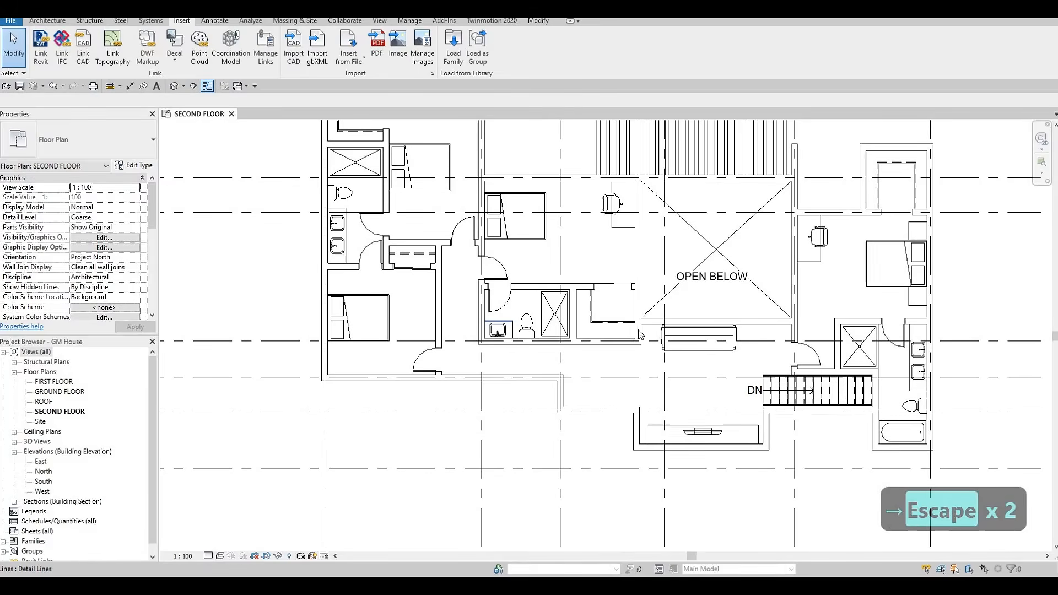
middle_click_drag(873, 343, 837, 337)
middle_click_drag(657, 245, 658, 296)
middle_click_drag(821, 325, 822, 318)
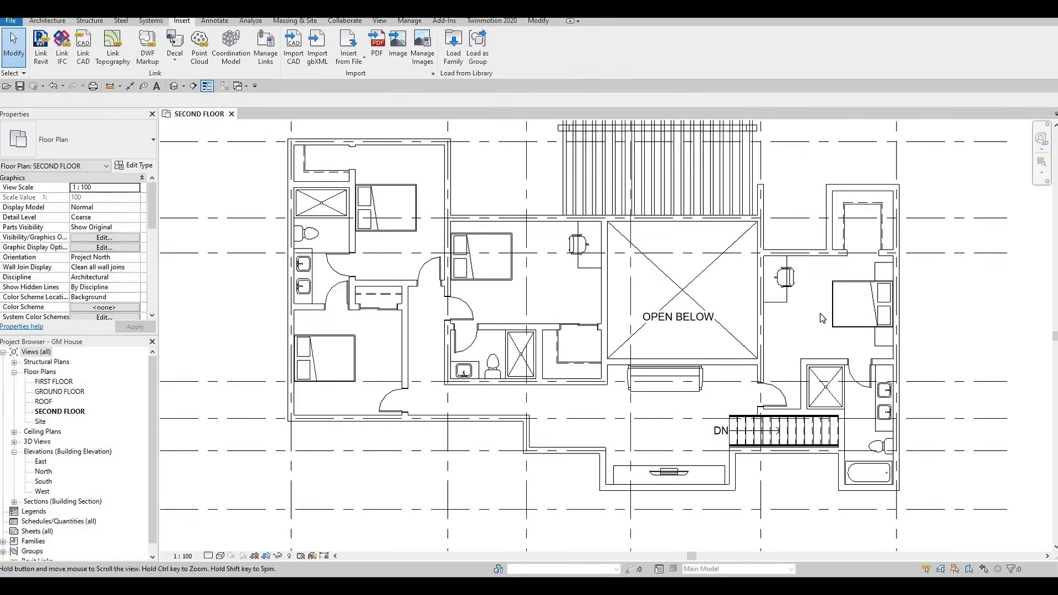
- Place another M_Table-Night Stand, matching the one in the right-hand bedroom, below the bed in the middle bedroom
middle_click_drag(867, 281, 850, 285)
key("Escape")
left_click(865, 275)
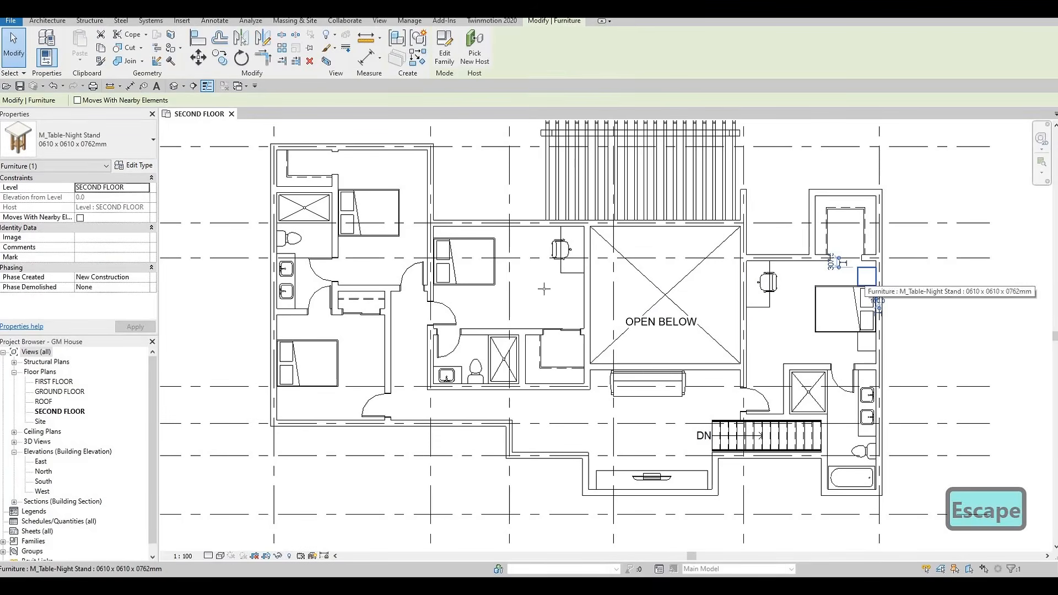
key("c")
key("s")
scroll(444, 280, "up", 3)
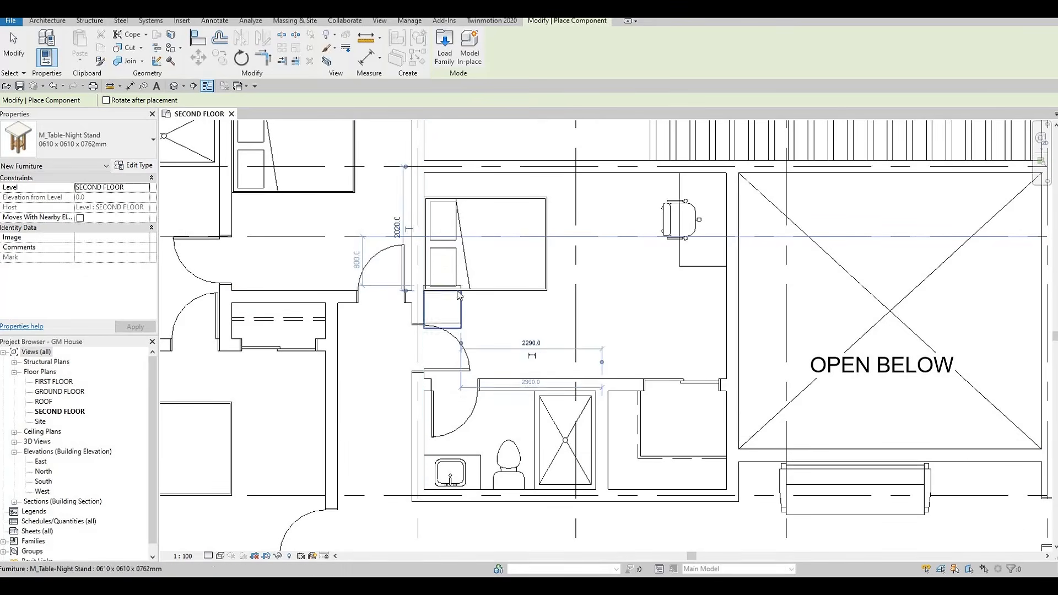
- Place matching night stands on both sides of the bed in the lower-left bedroom, against the exterior wall
scroll(386, 330, "down", 3)
scroll(328, 342, "up", 2)
scroll(353, 358, "up", 2)
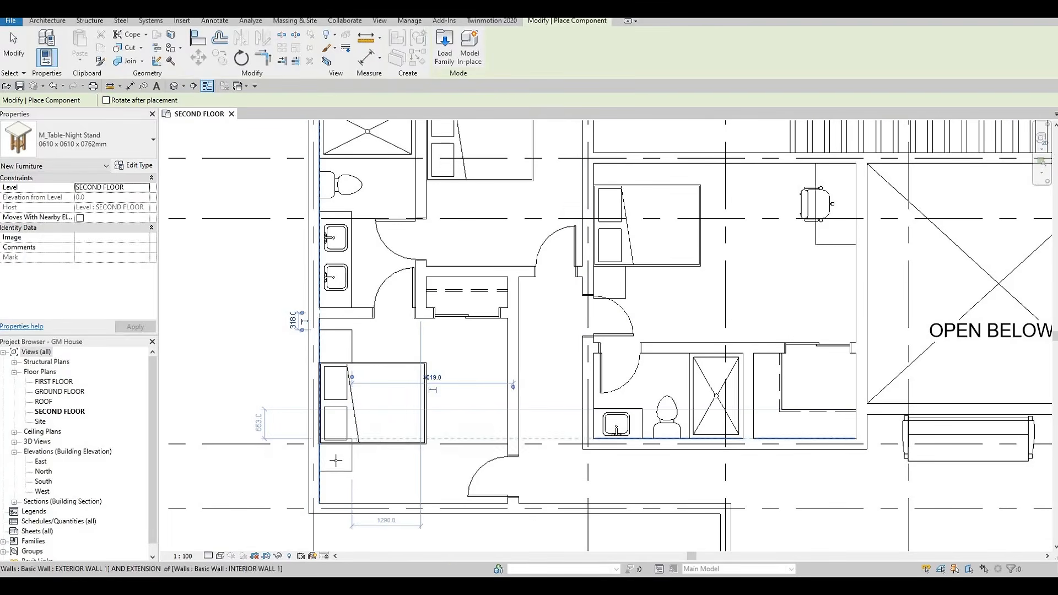
- Place matching night stands on both sides of the bed in the upper-left bedroom, against the bathroom wall
scroll(404, 359, "down", 3)
scroll(397, 310, "up", 3)
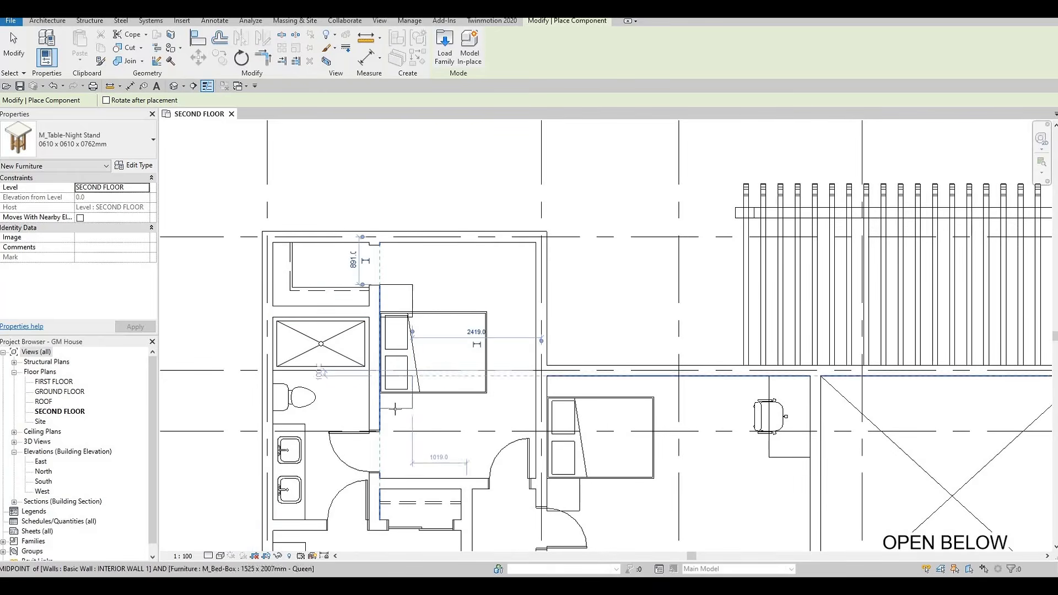
left_click(422, 404)
key("Escape")
key("Escape")
key("Escape")
- Nudge the upper-left bedroom's bed and both night stands together slightly down the plan, toward the bathroom door
scroll(421, 404, "up", 2)
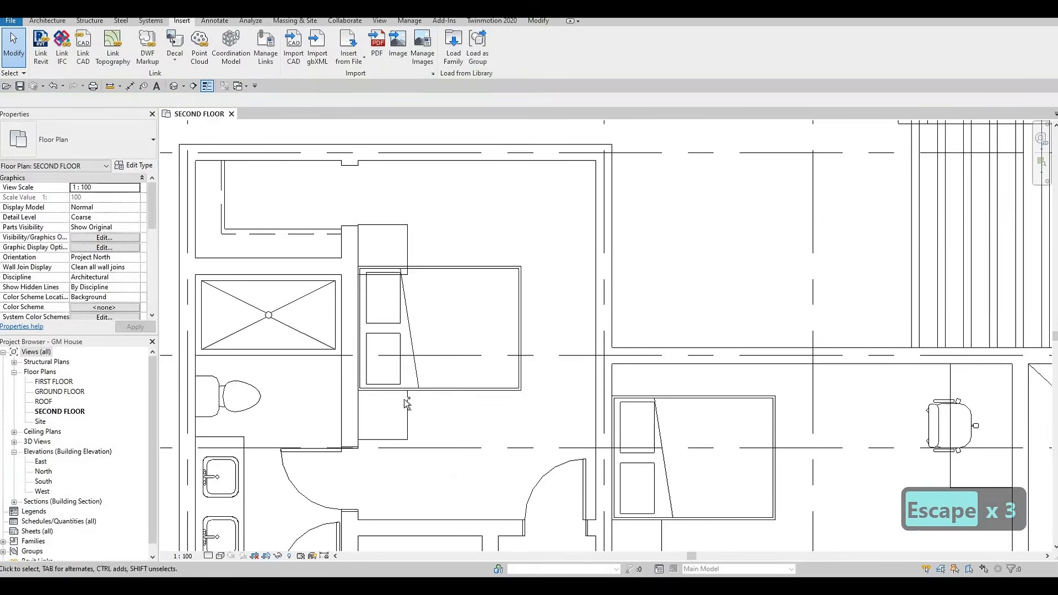
left_click(404, 265)
left_click(406, 254, "ctrl")
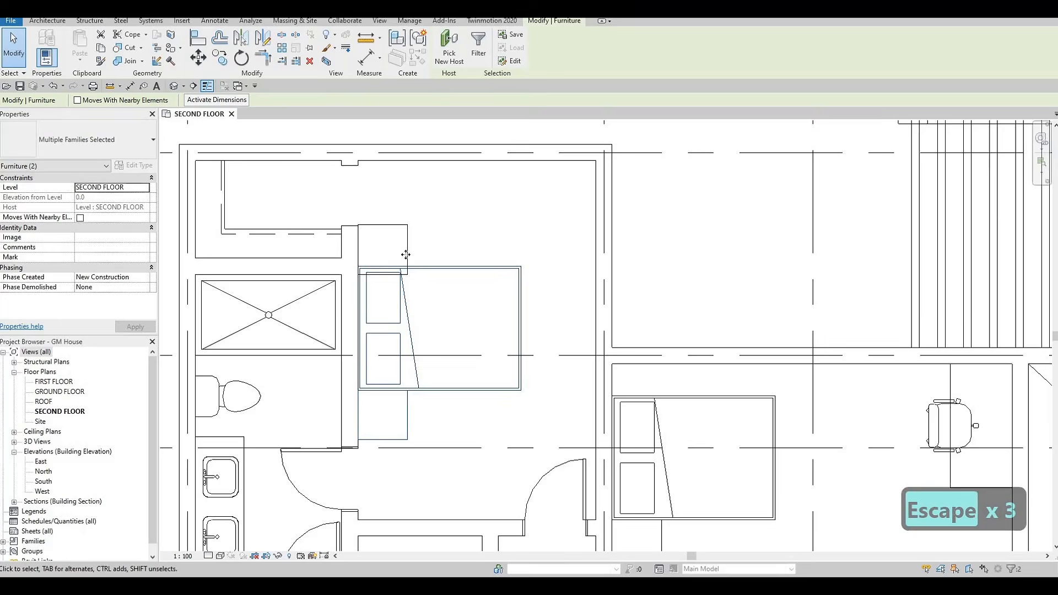
key("Down")
key("Down")
key("Down")
key("Down")
key("Down")
key("Down")
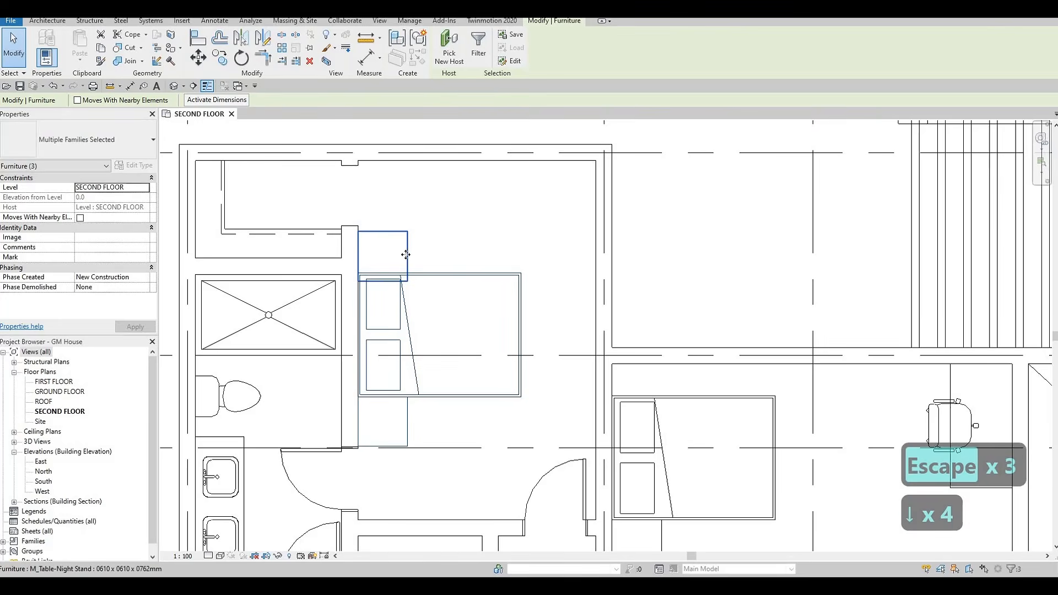
key("Up")
key("Up")
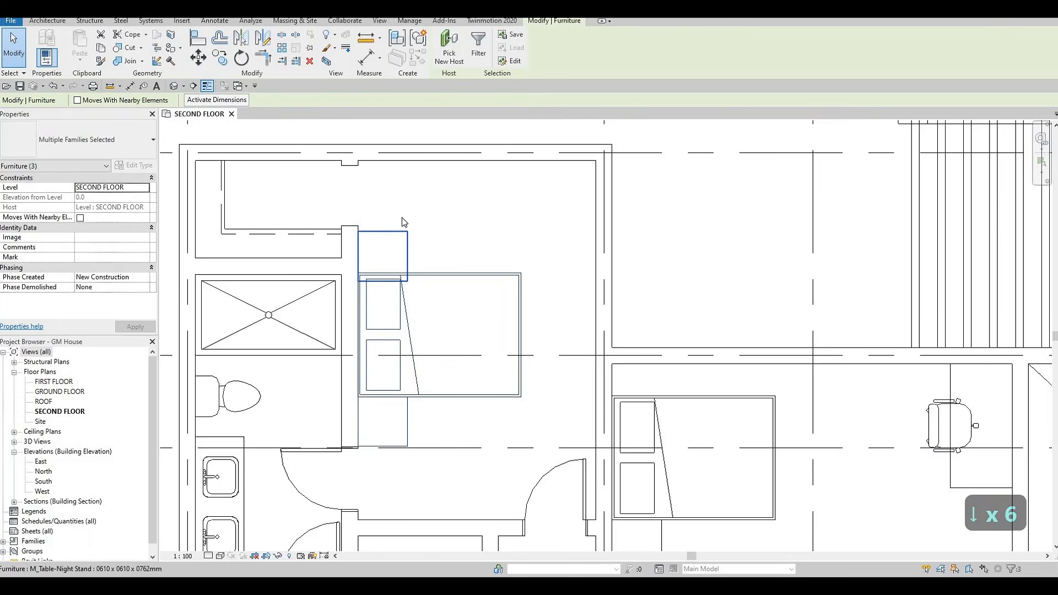
key("Escape")
key("Escape")
- Nudge the upper night stand up to the bed's edge, about 871 mm from the top exterior wall's centreline
left_click(395, 237)
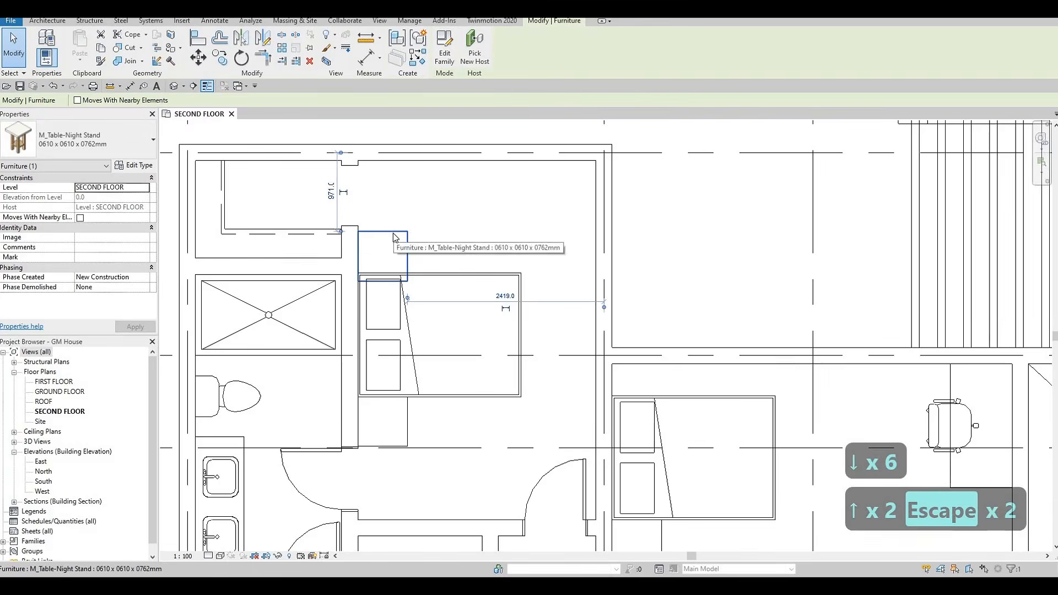
key("Up")
key("Up")
key("Up")
key("Up")
key("Up")
key("Up")
key("Down")
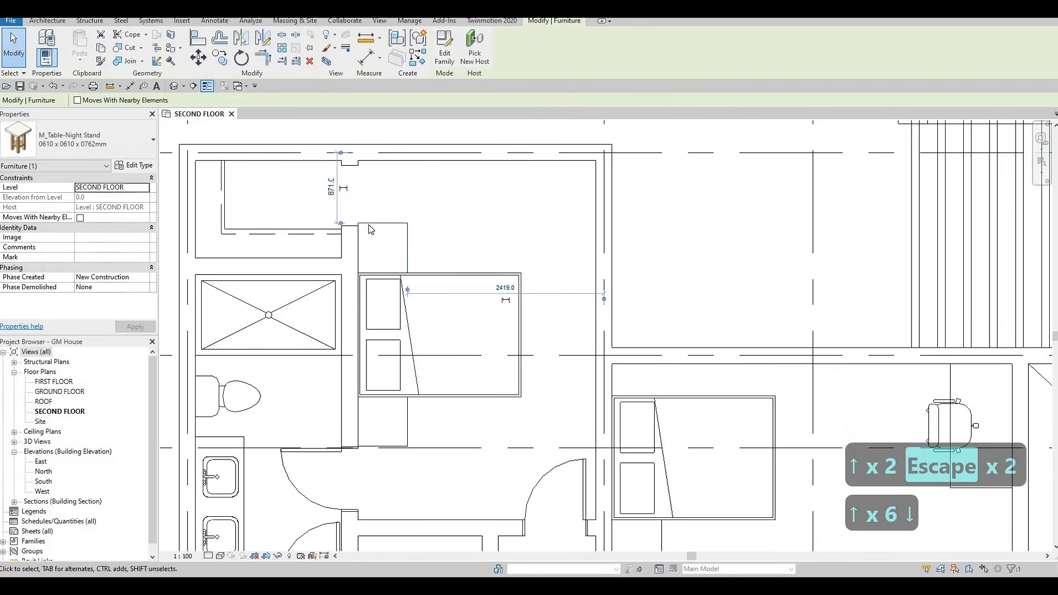
key("Escape")
key("Escape")
left_click(349, 222)
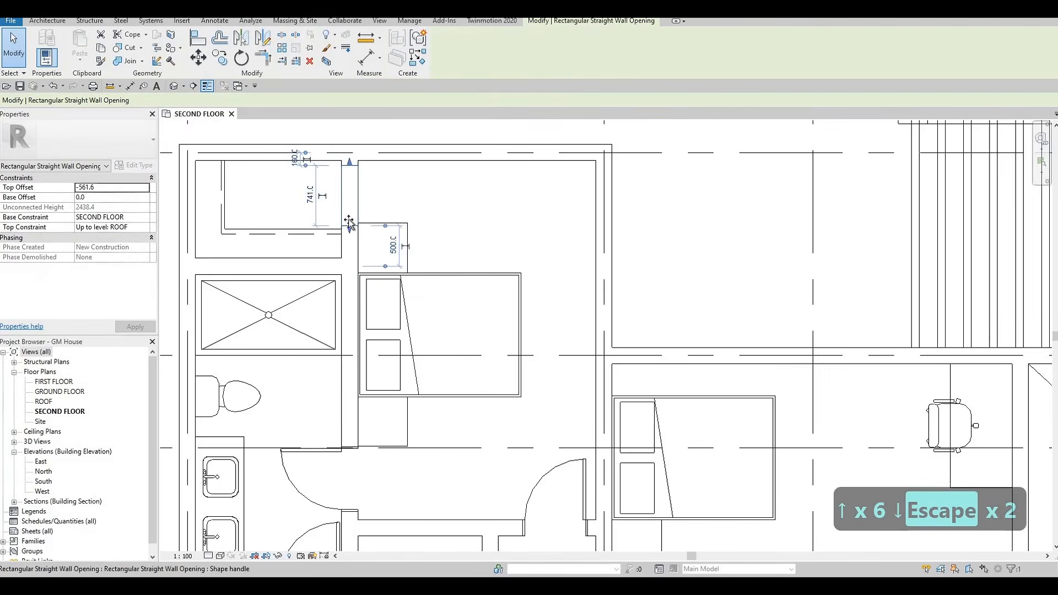
key("Escape")
- Nudge the lower-left bedroom's bed and both night stands together slightly down the plan, away from the bathroom wall
scroll(350, 216, "down", 4)
middle_click_drag(368, 236, 369, 209)
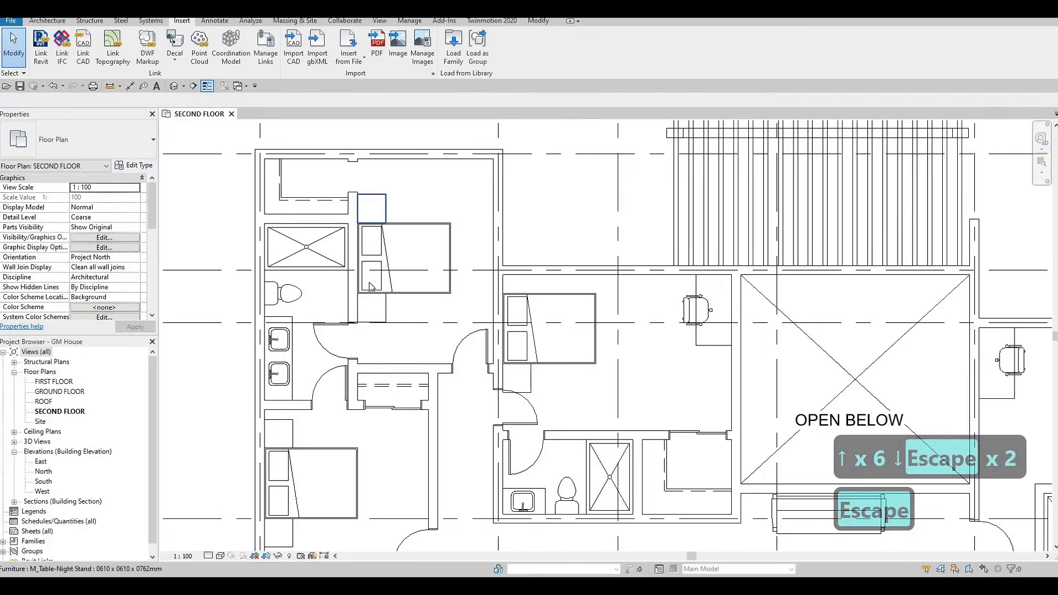
middle_click_drag(366, 286, 376, 207)
scroll(375, 209, "down", 2)
middle_click_drag(318, 327, 323, 302)
scroll(304, 309, "up", 2)
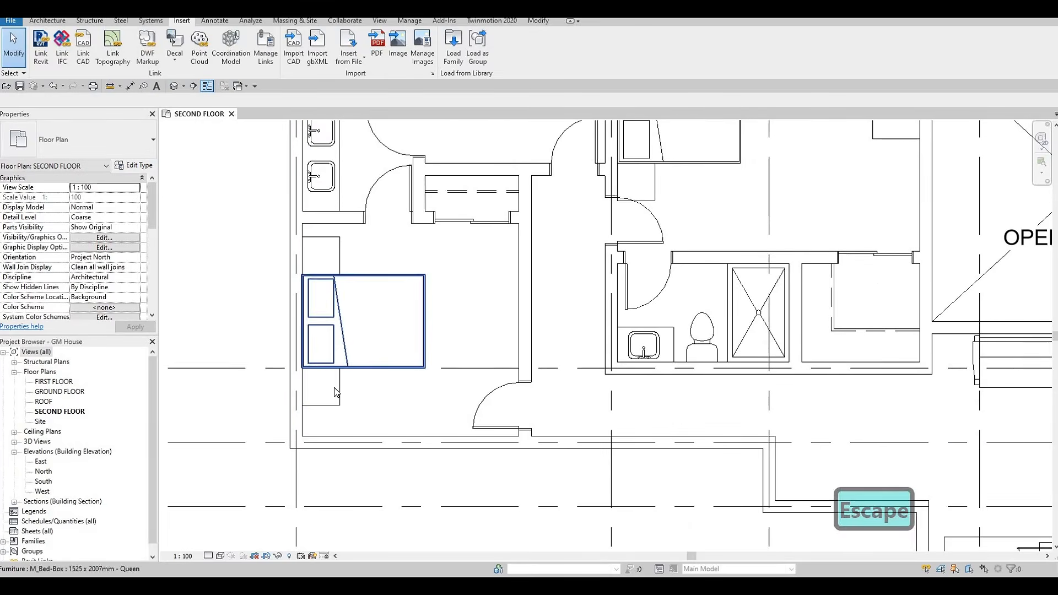
left_click(344, 368)
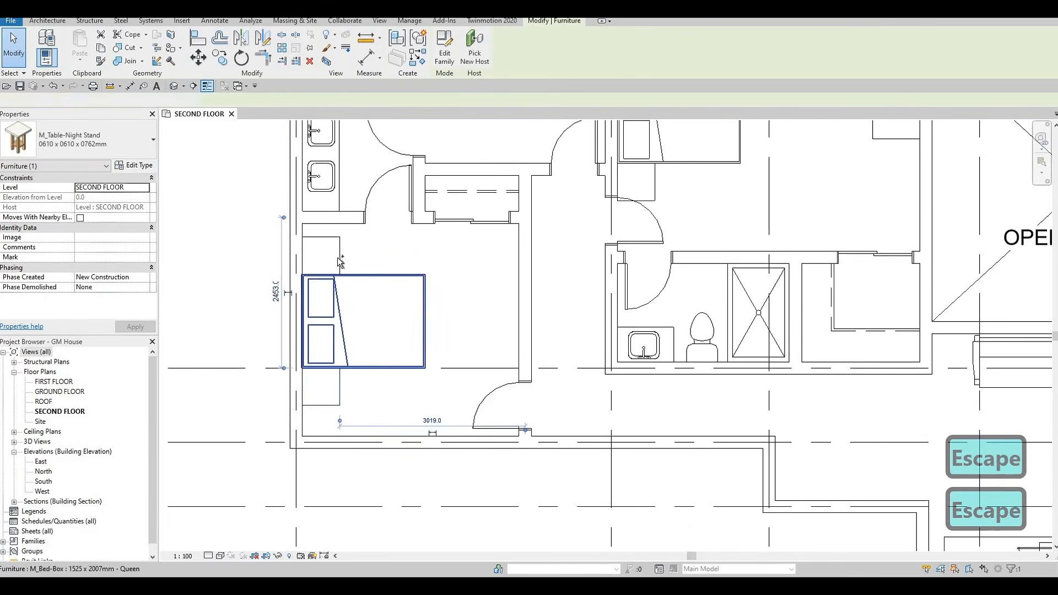
left_click(339, 256, "ctrl")
key("Down")
key("Down")
key("Down")
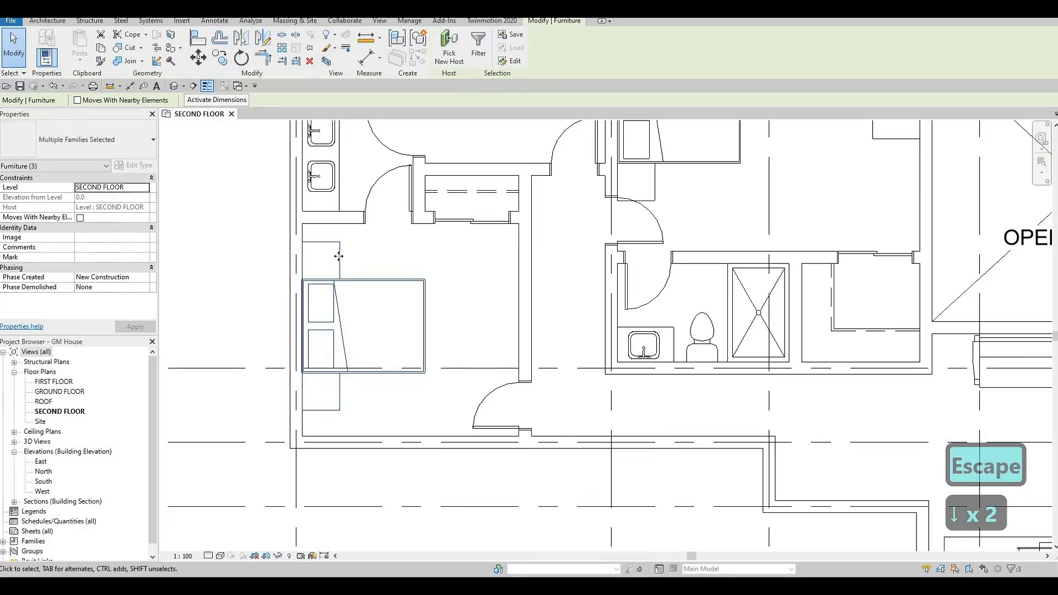
key("Escape")
- Nudge the middle bedroom's bed and its night stand together down the plan, leaving room for a night stand above the bed
scroll(401, 326, "down", 4)
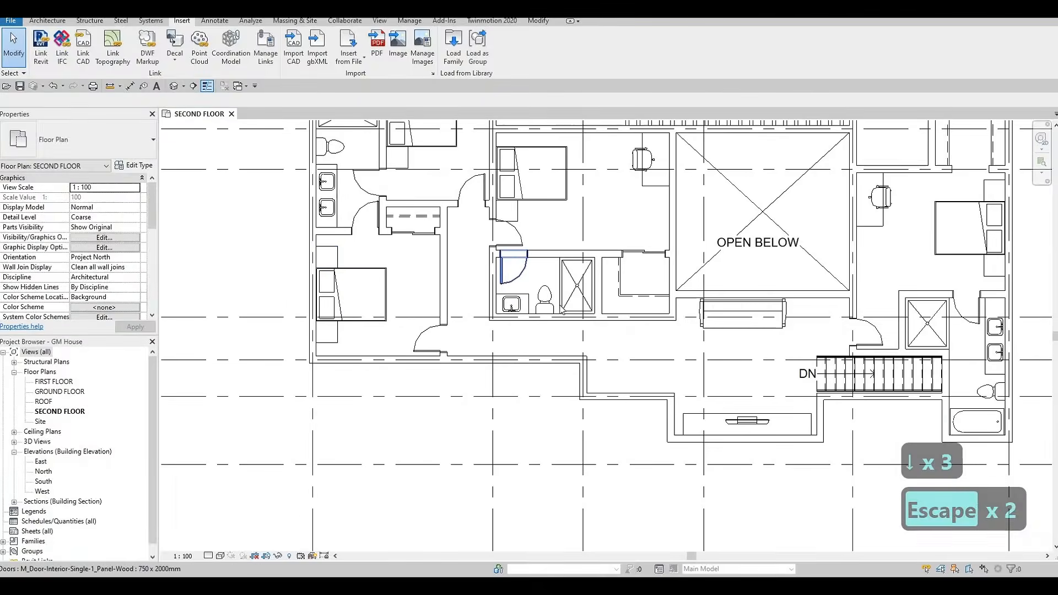
scroll(369, 263, "up", 2)
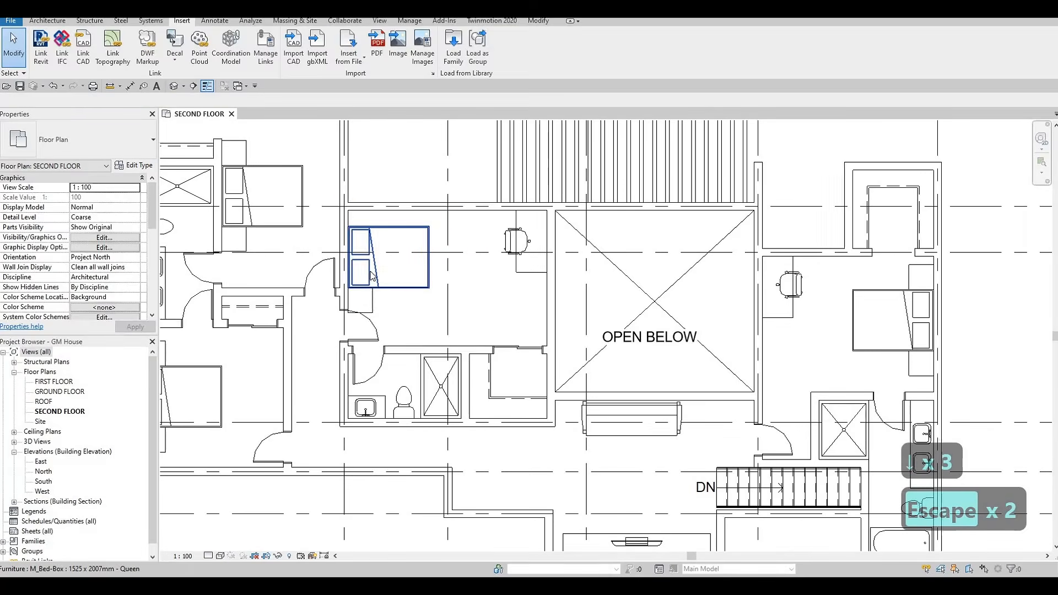
left_click(373, 302)
left_click(369, 299, "ctrl")
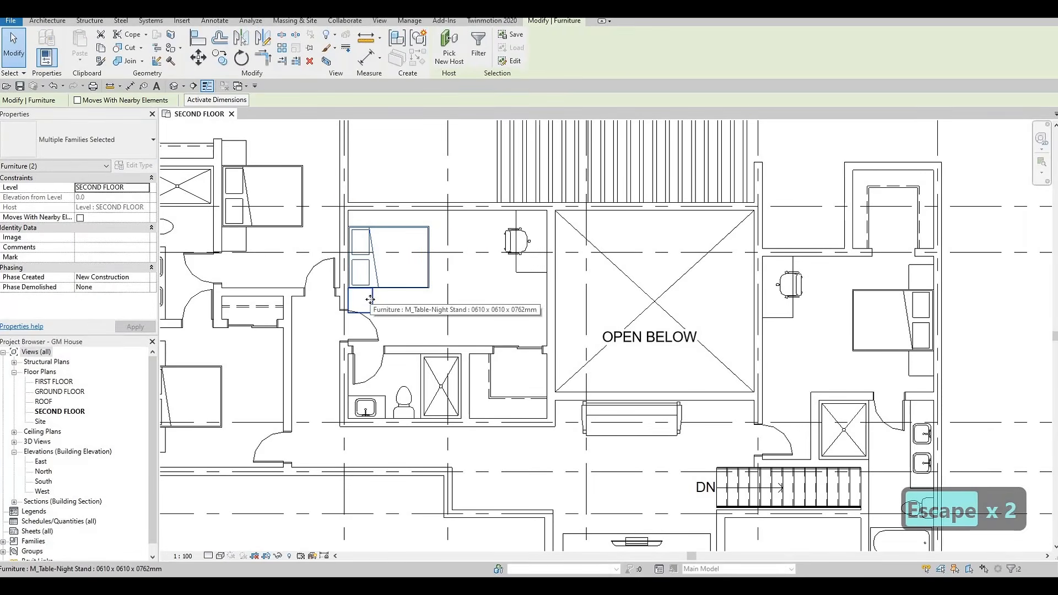
key("Up")
key("Up")
key("Up")
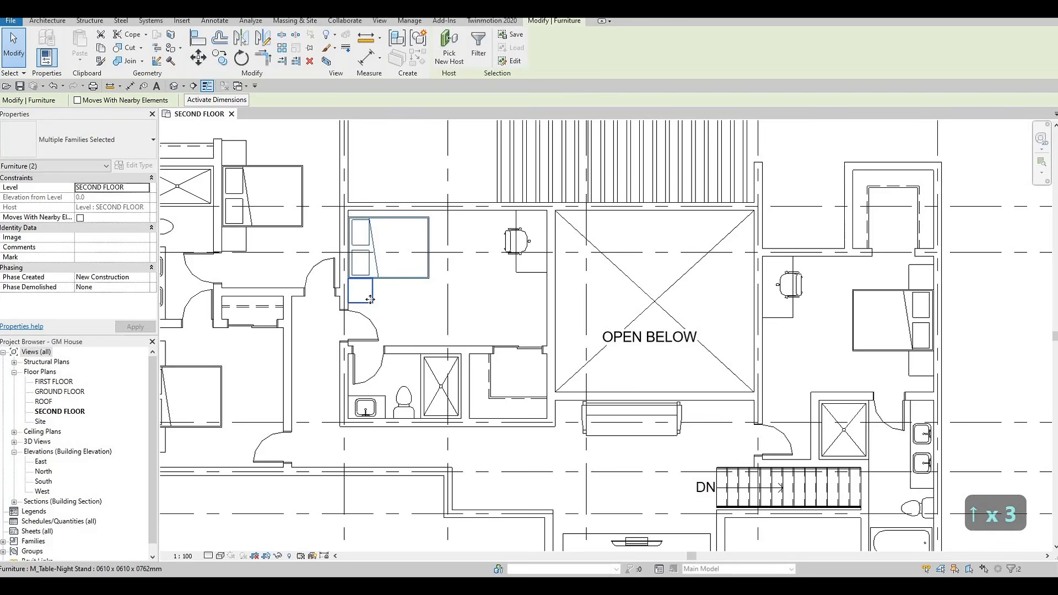
key("Down")
key("Down")
key("Down")
key("Down")
key("Down")
key("Down")
key("Down")
key("Down")
key("Down")
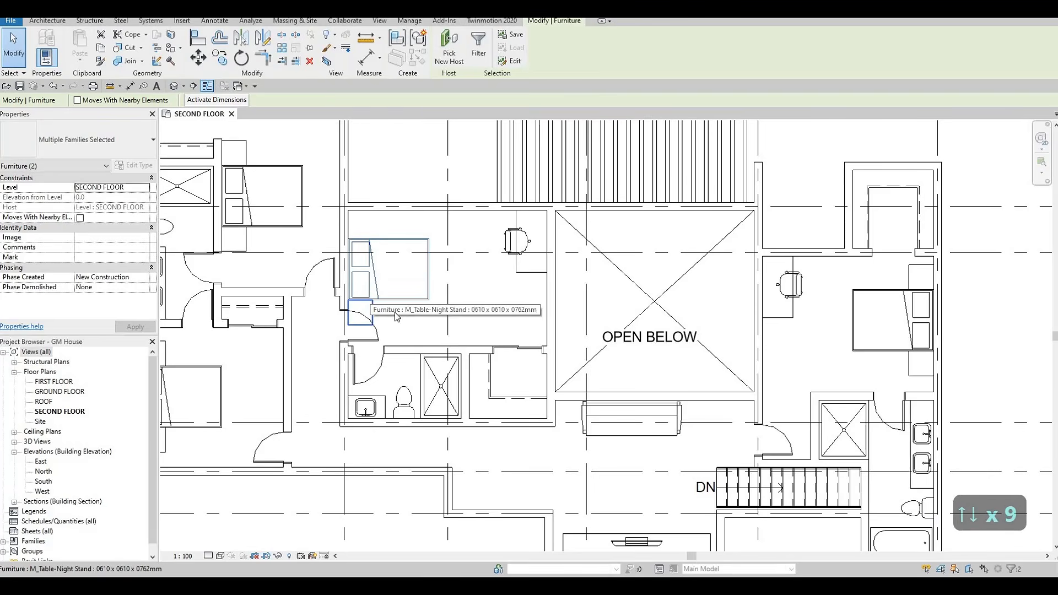
key("Escape")
key("Escape")
- Move the middle bedroom's night stand from below the bed to above it, between the bed and the top wall
scroll(376, 310, "up", 3)
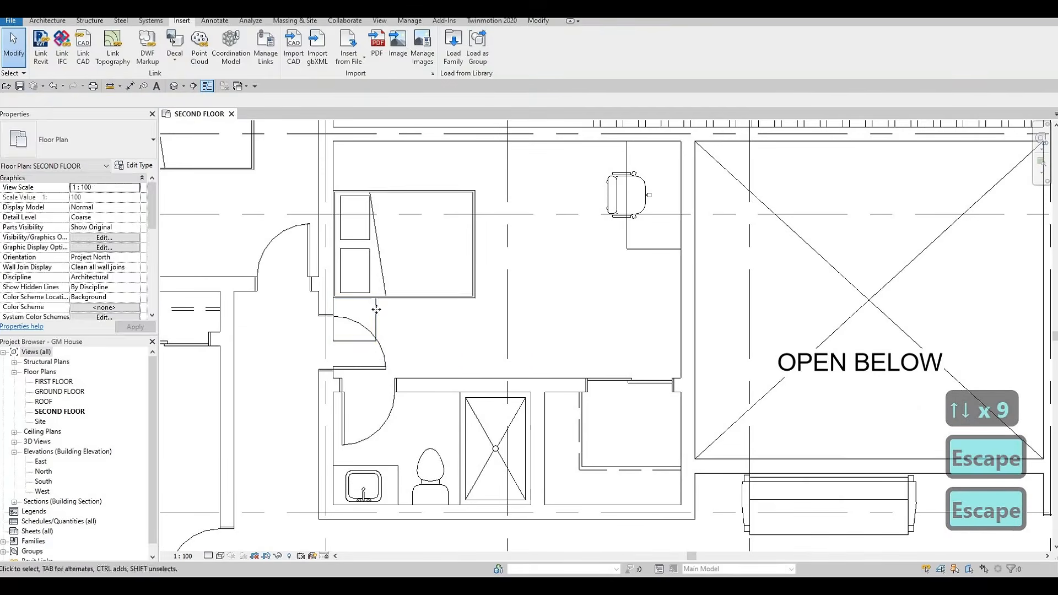
left_click(376, 309)
left_click_drag(376, 309, 378, 156)
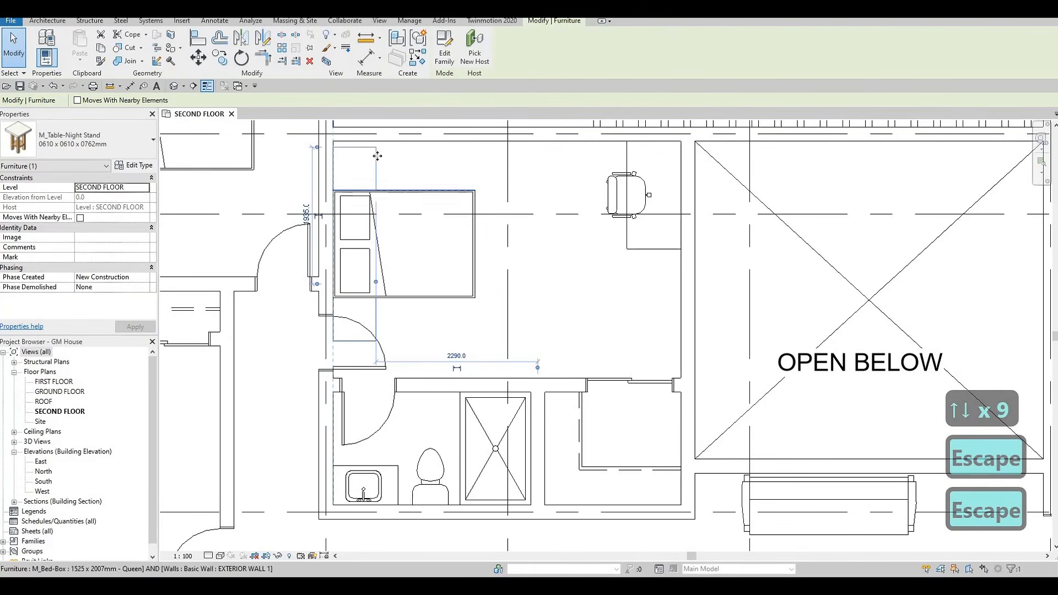
key("Escape")
scroll(447, 307, "down", 3)
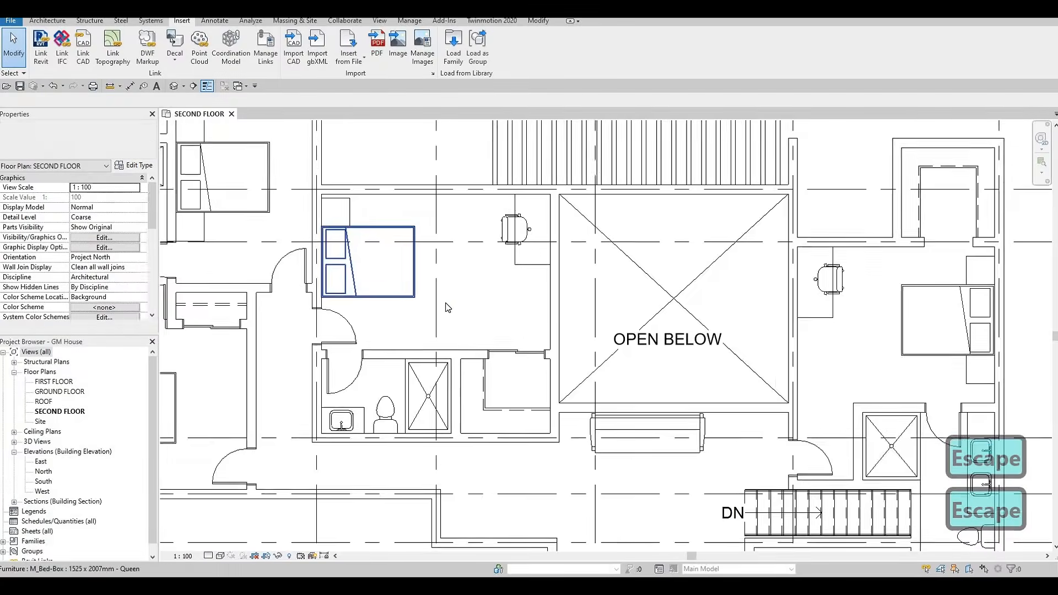
- Start loading a family and browse the Canada library to its Lighting, Architectural, Internal folder
scroll(447, 307, "down", 4)
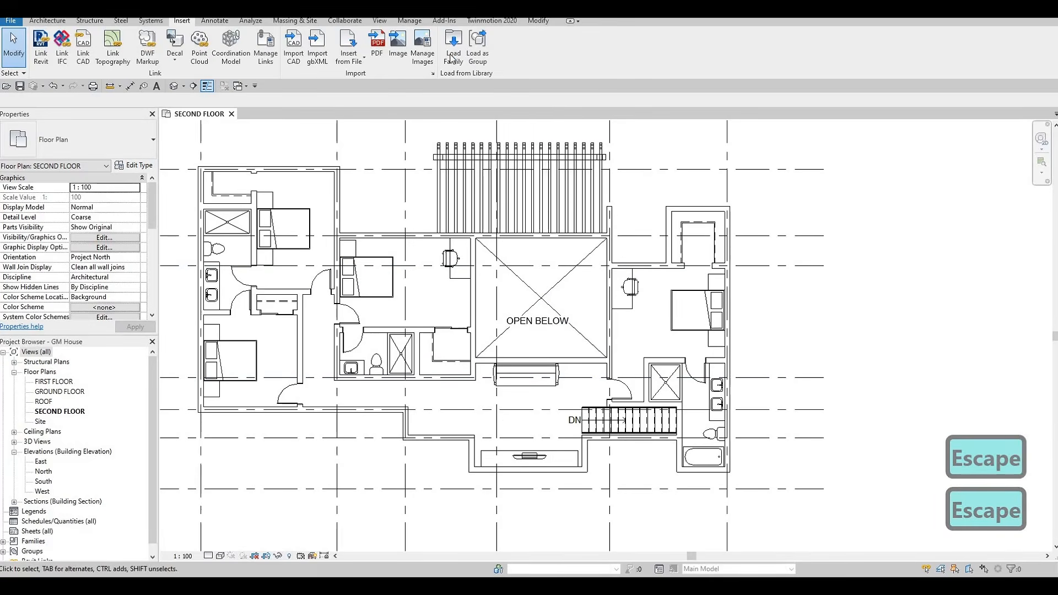
left_click(453, 45)
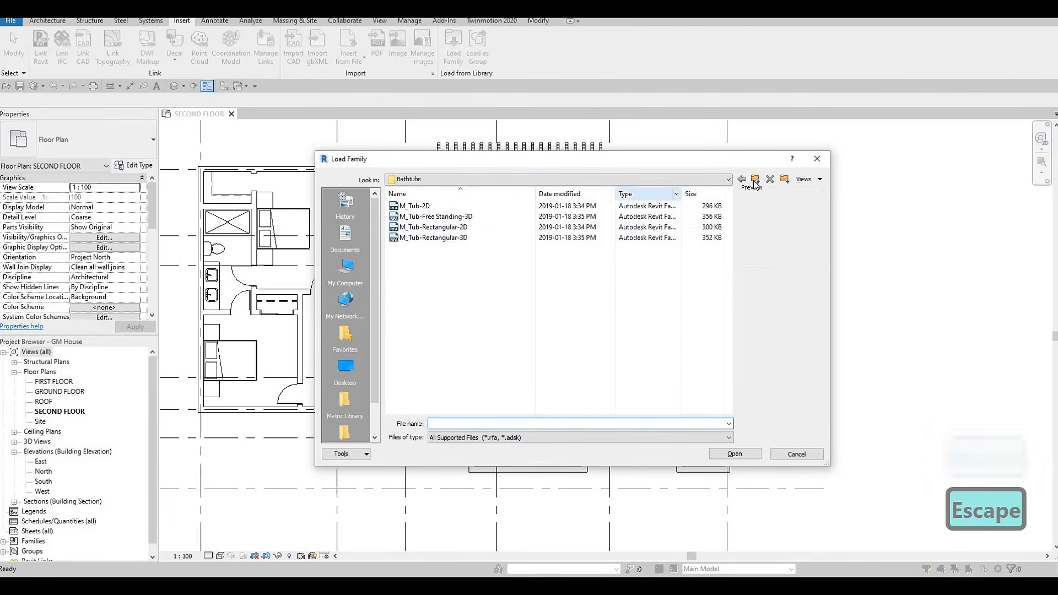
left_click(756, 180)
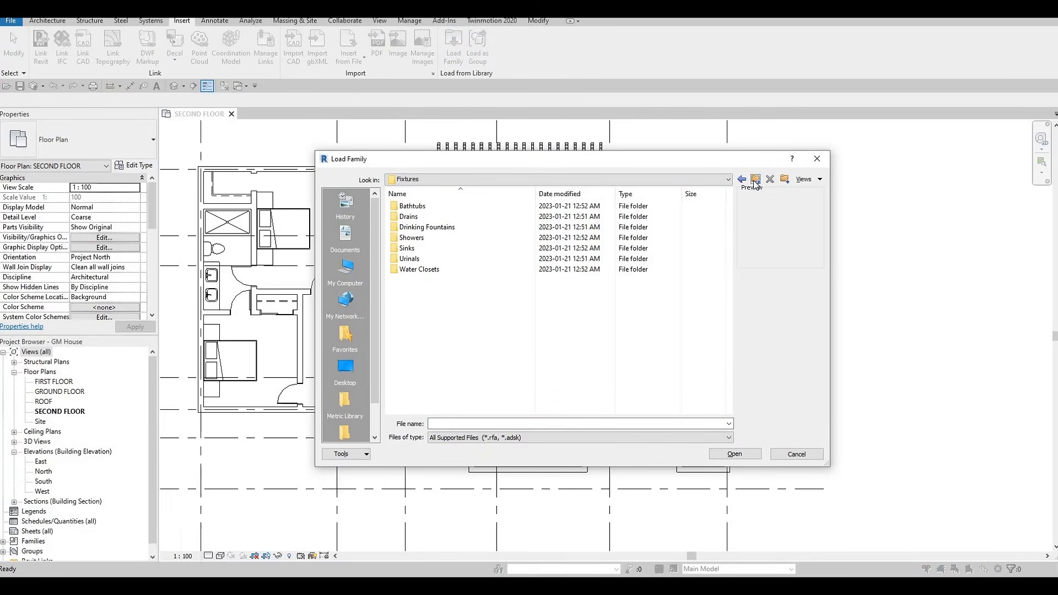
left_click(755, 180)
left_click(755, 180)
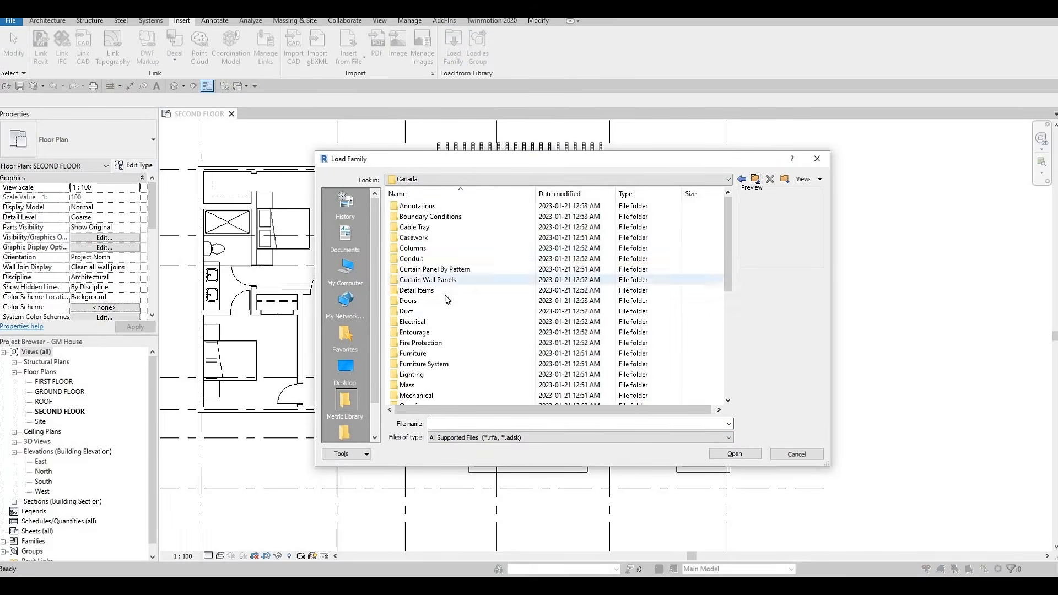
scroll(427, 308, "down", 2)
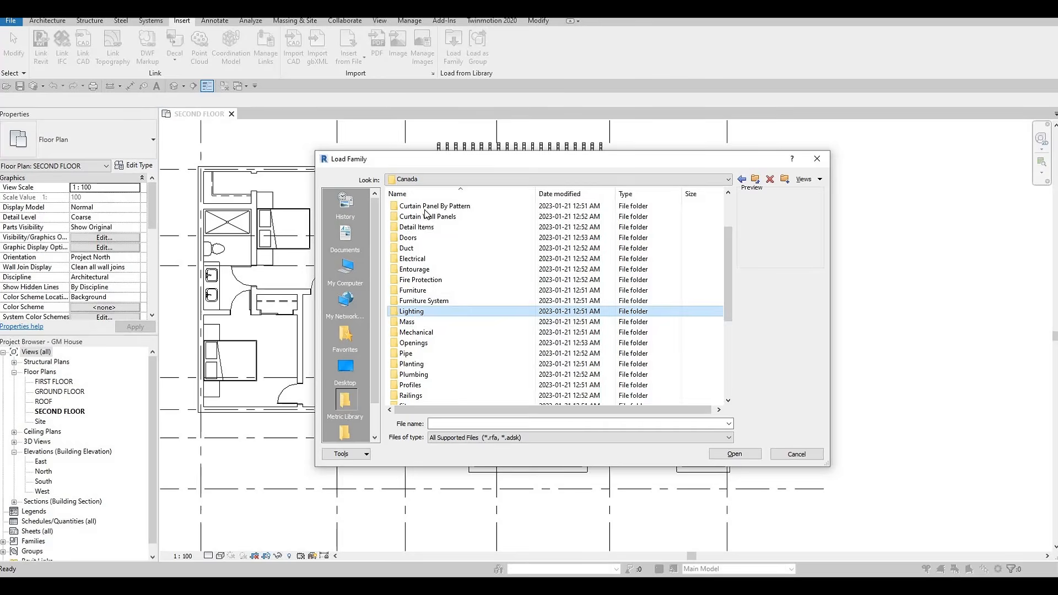
double_click(426, 312)
double_click(418, 208)
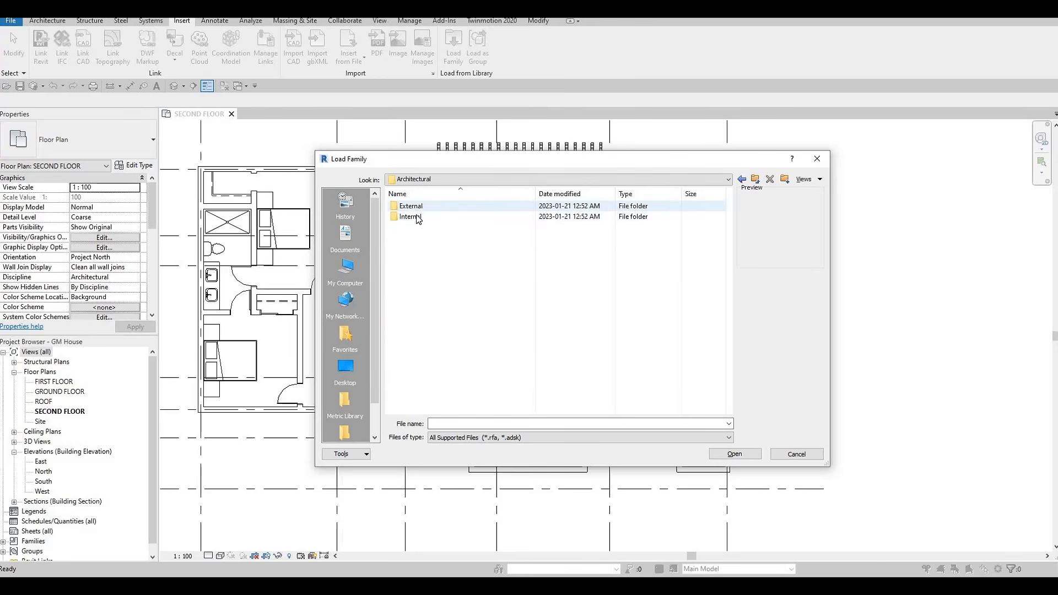
double_click(411, 216)
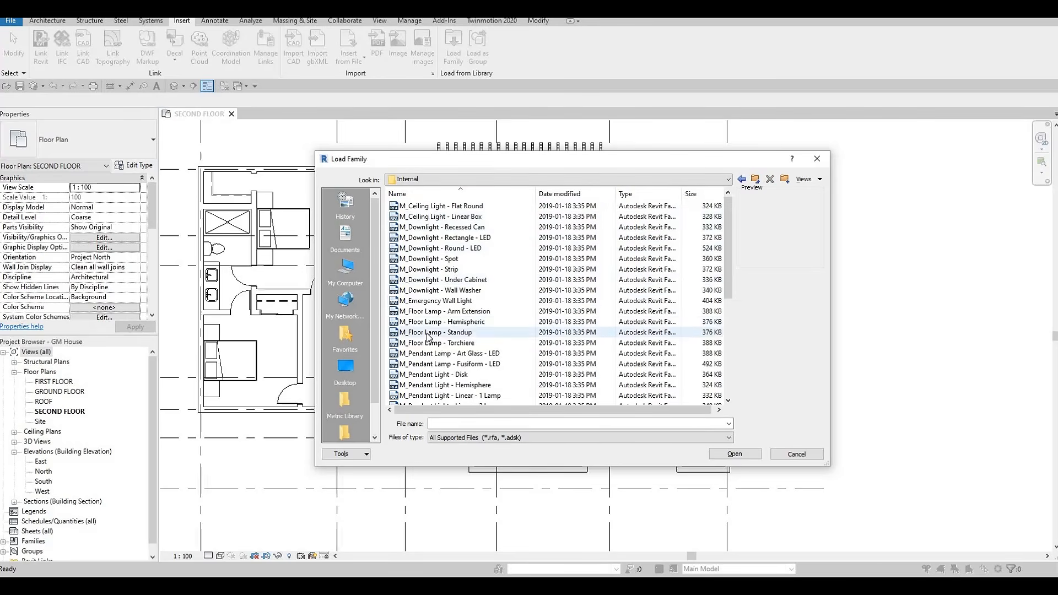
- Load the M_Table Lamp - Hemispheric family into the project
scroll(436, 352, "down", 5)
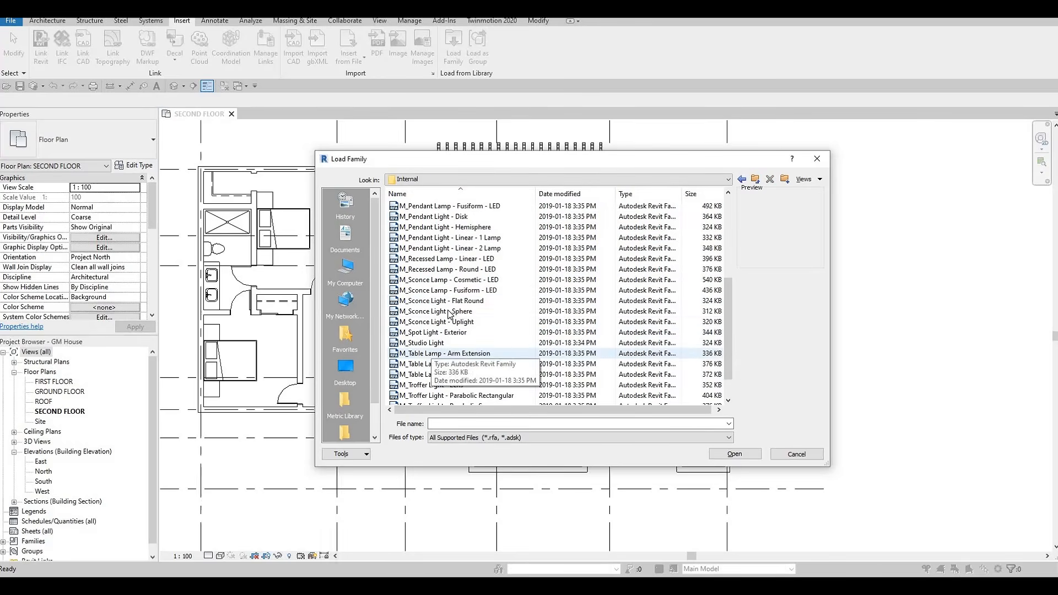
scroll(435, 336, "down", 1)
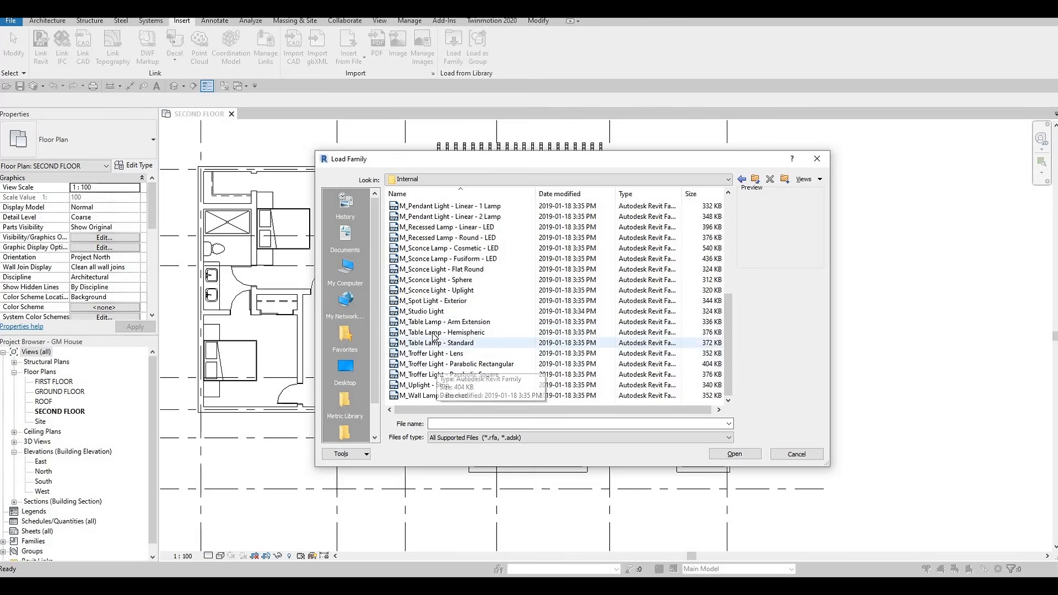
left_click(433, 332)
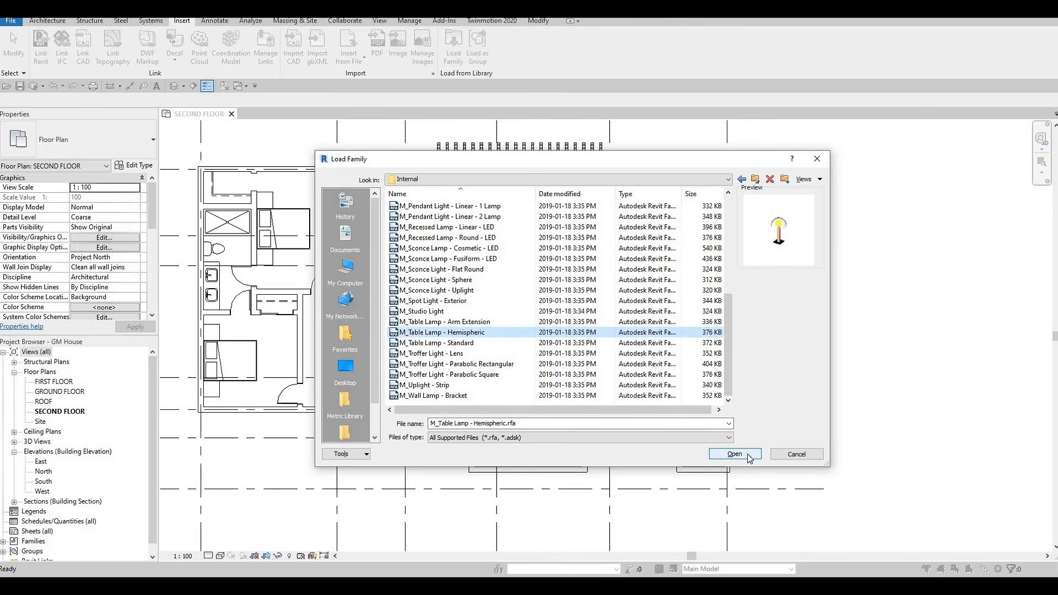
left_click(726, 451)
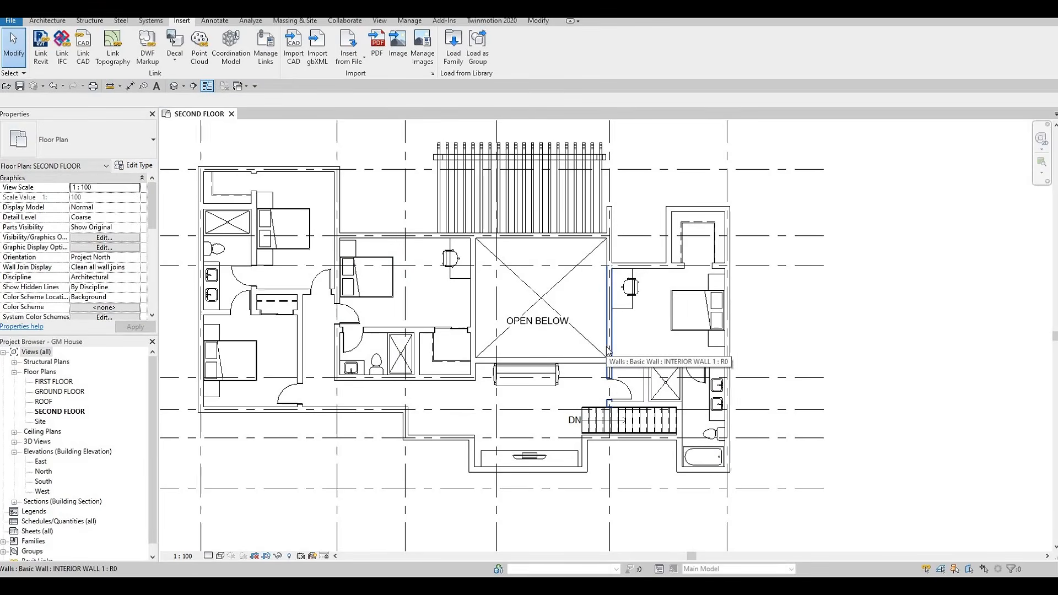
- Place a 60W - 120V M_Table Lamp - Hemispheric on the upper night stand in the right bedroom
key("c")
key("m")
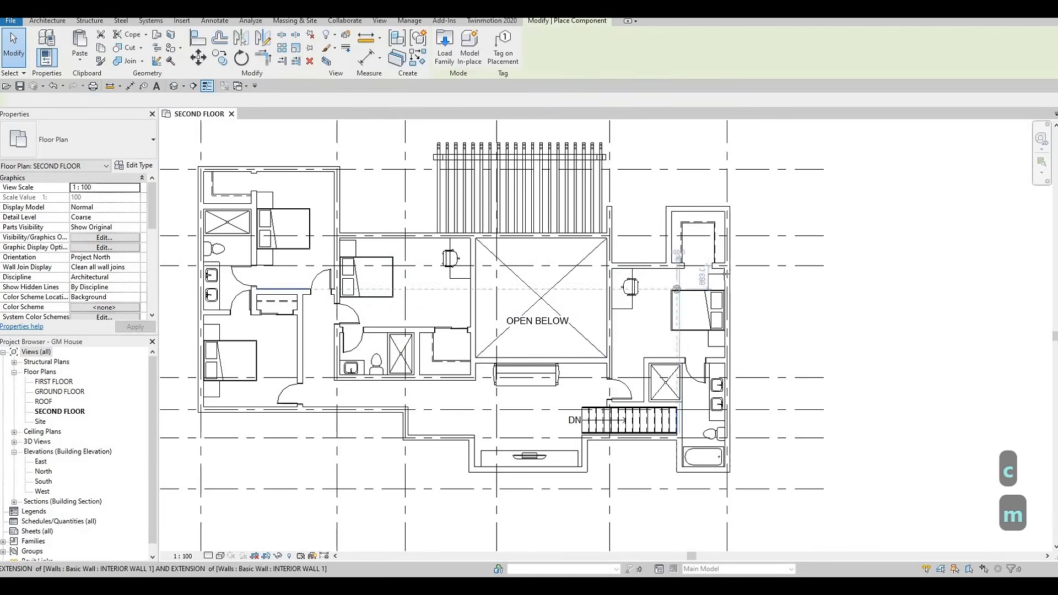
scroll(716, 275, "up", 4)
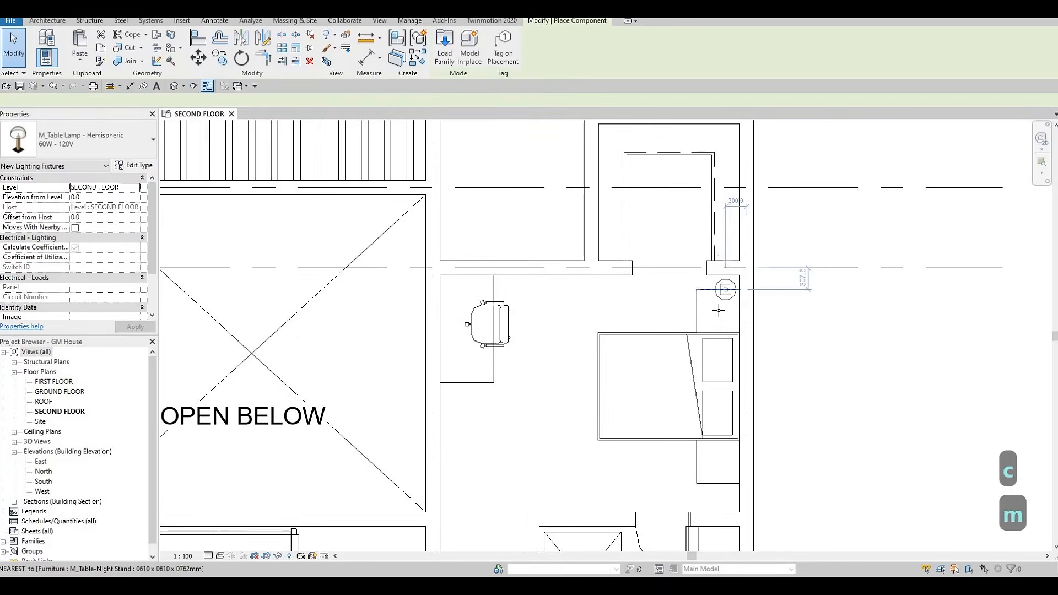
left_click(672, 354)
scroll(673, 354, "down", 3)
key("Escape")
key("Escape")
key("Escape")
- Reveal the plan's hidden elements, unhide the three building section markers, and leave the reveal mode
scroll(583, 401, "down", 3)
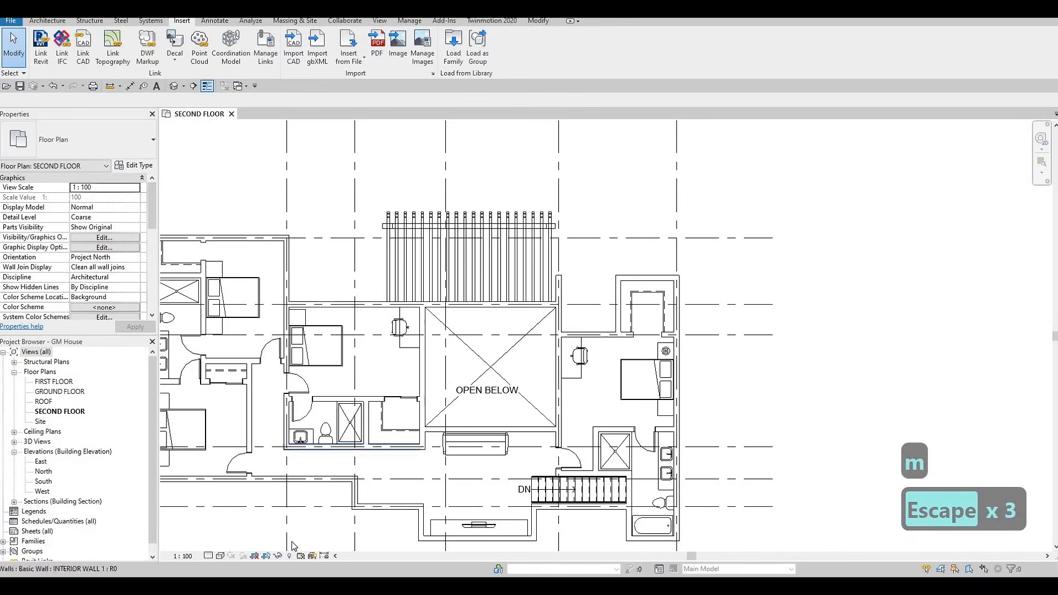
scroll(350, 425, "down", 1)
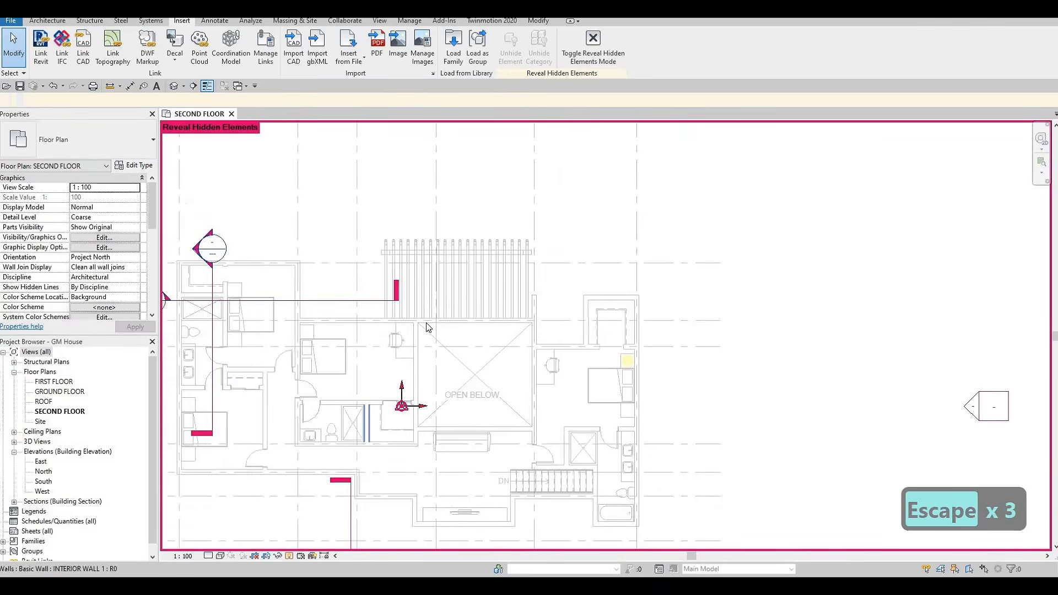
middle_click_drag(381, 273, 458, 232)
left_click(291, 241)
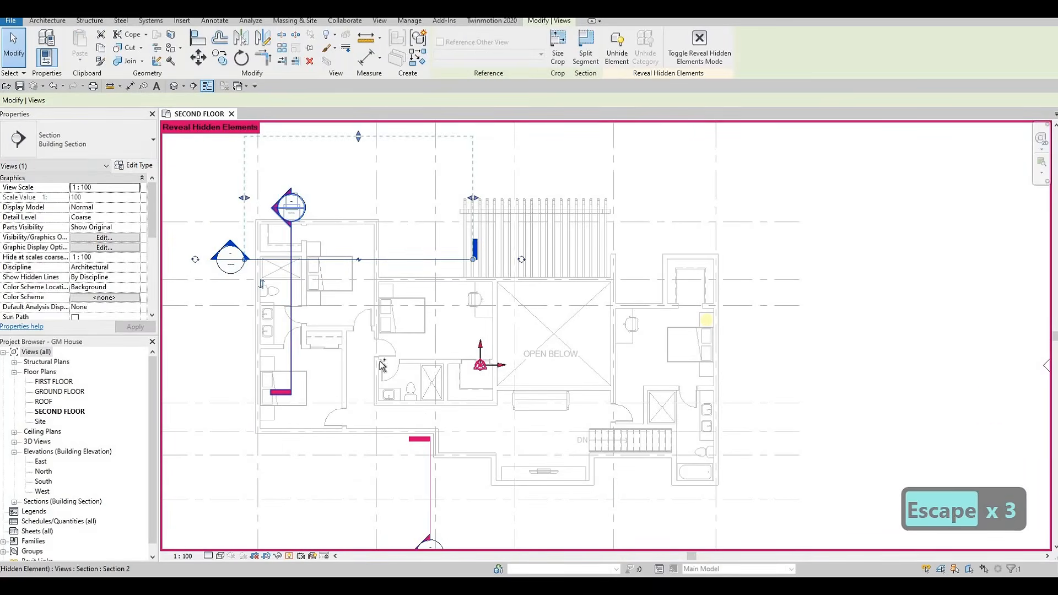
left_click(428, 466, "ctrl")
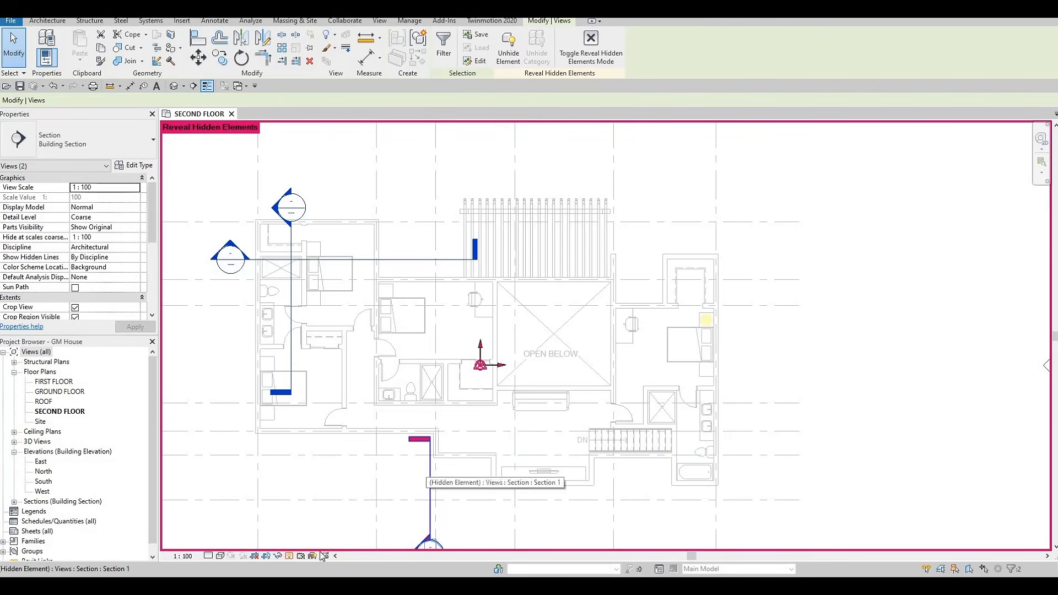
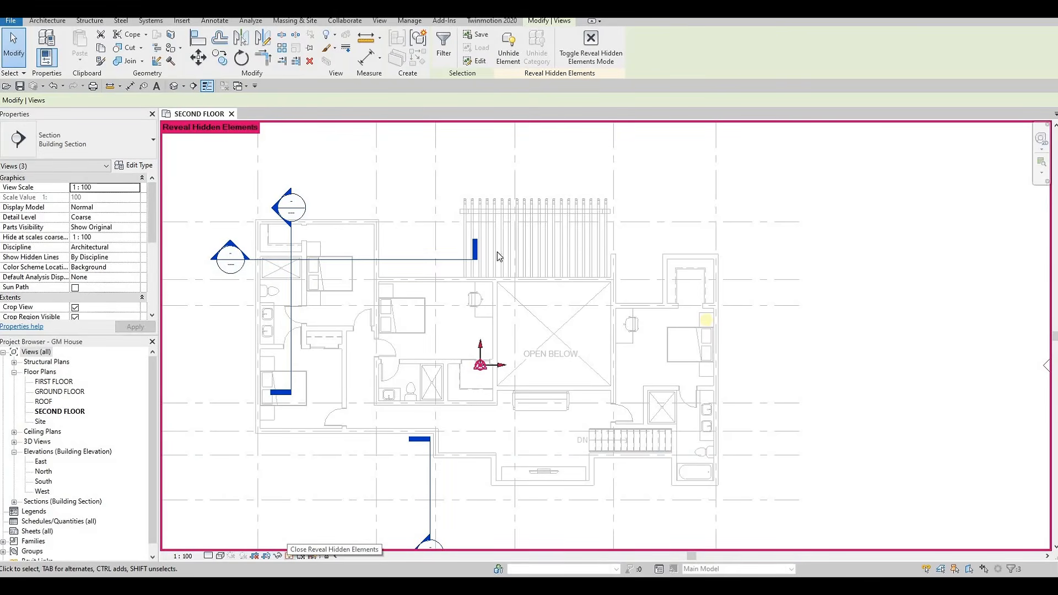
left_click(512, 55)
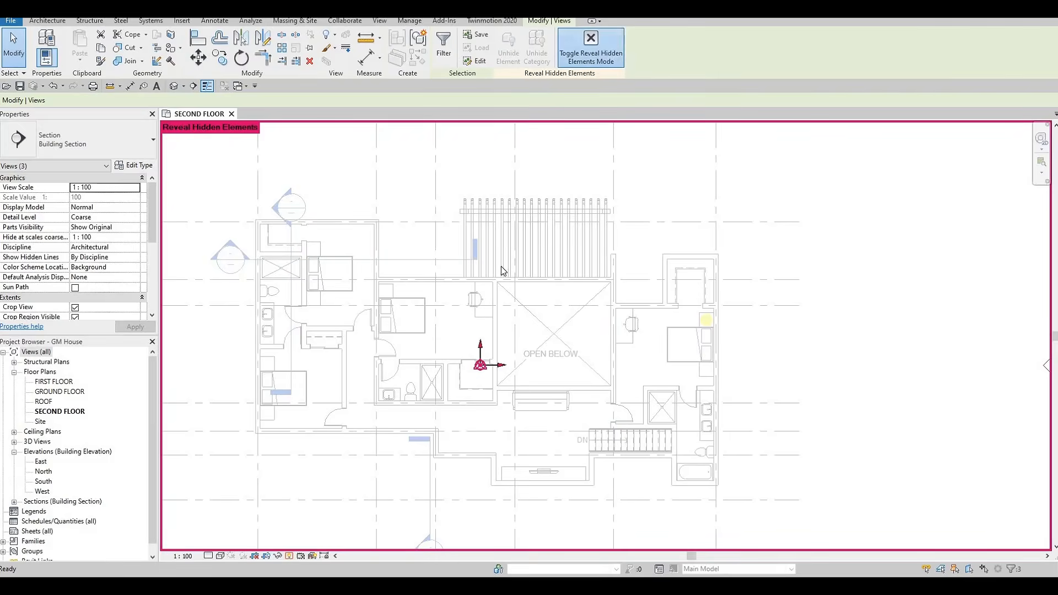
key("Escape")
- Move the building section from below the plan into the right bedroom, across the bed, and flip it to face the exterior wall
scroll(617, 245, "down", 1)
middle_click_drag(475, 334, 459, 285)
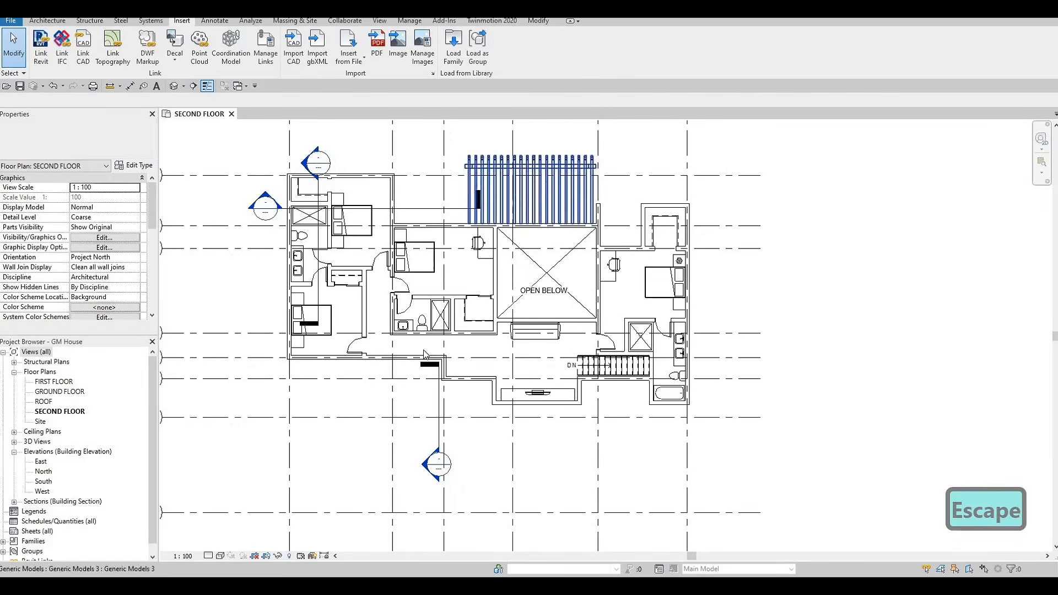
left_click(439, 392)
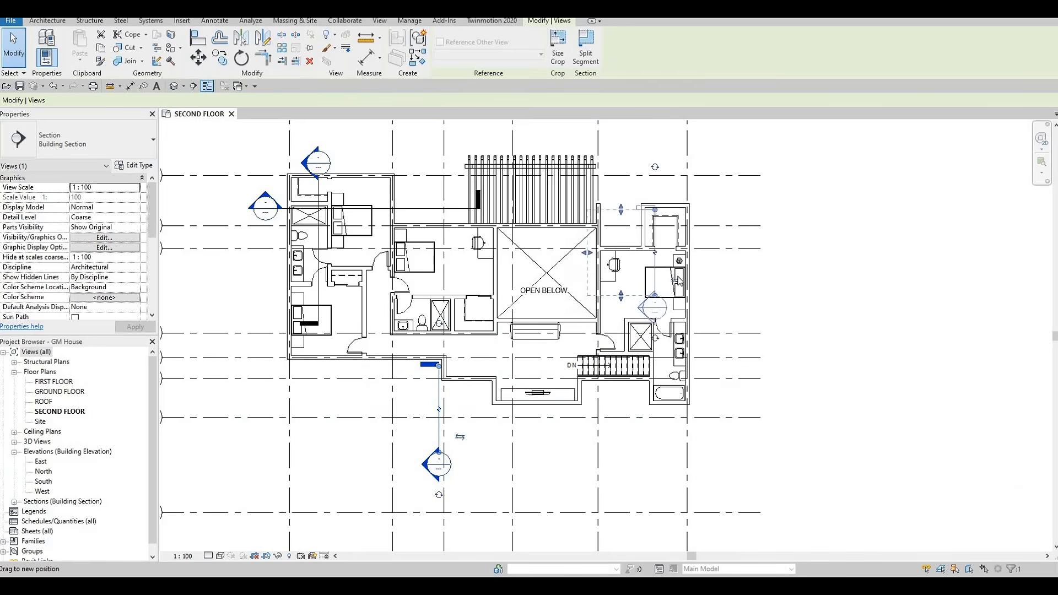
left_click_drag(677, 277, 682, 275)
scroll(678, 265, "up", 3)
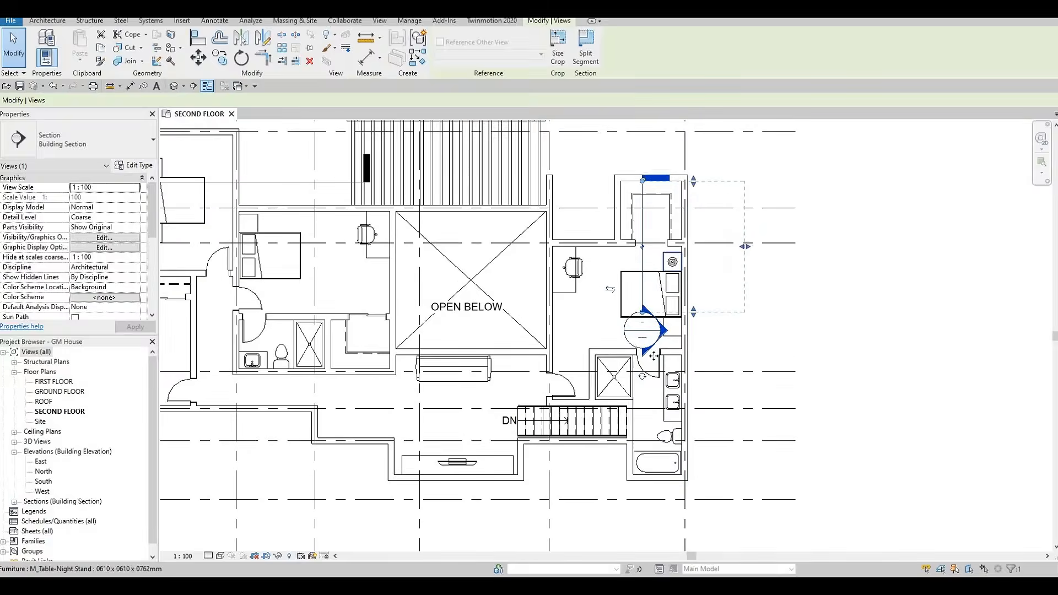
- Open the view of the building section that crosses the bed in the right bedroom
key("Escape")
key("Escape")
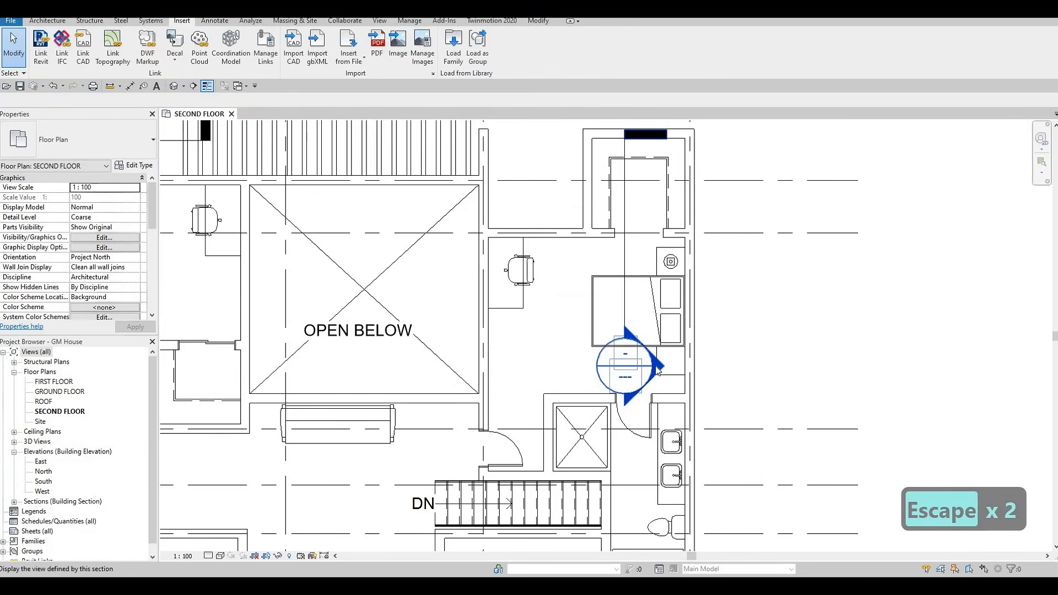
double_click(658, 369)
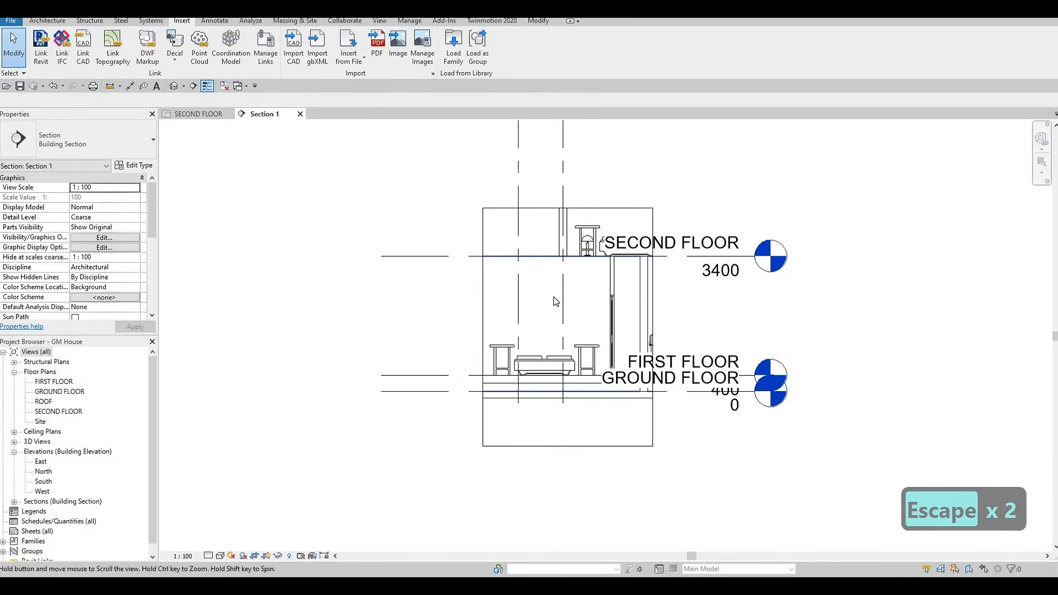
scroll(567, 272, "up", 1)
middle_click_drag(556, 269, 491, 339)
- Extend the level lines outward in the section view so the level heads and names sit clear of the crop boundary
left_click(509, 266)
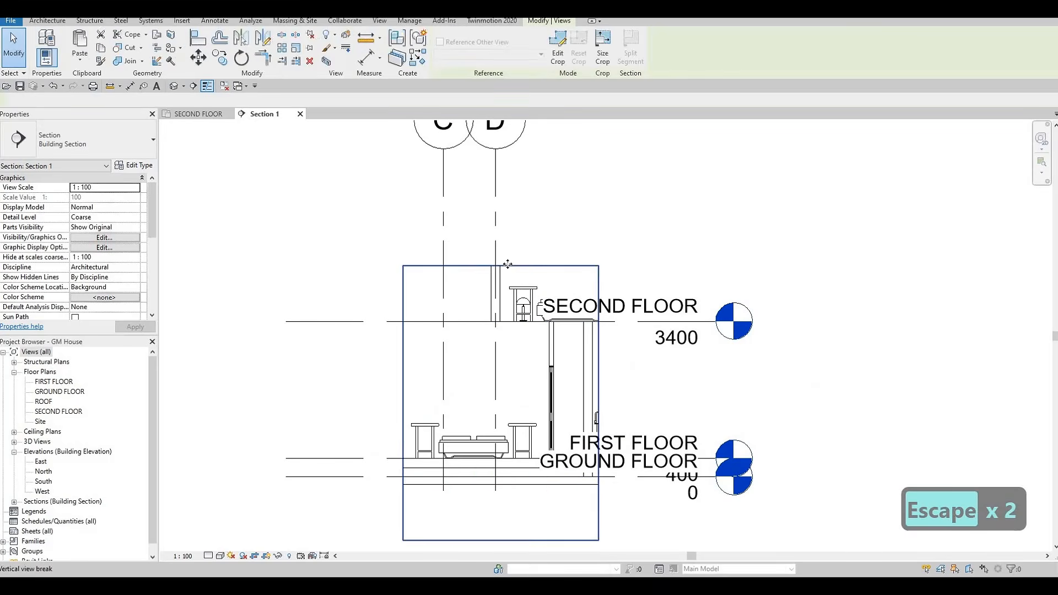
scroll(606, 386, "down", 2)
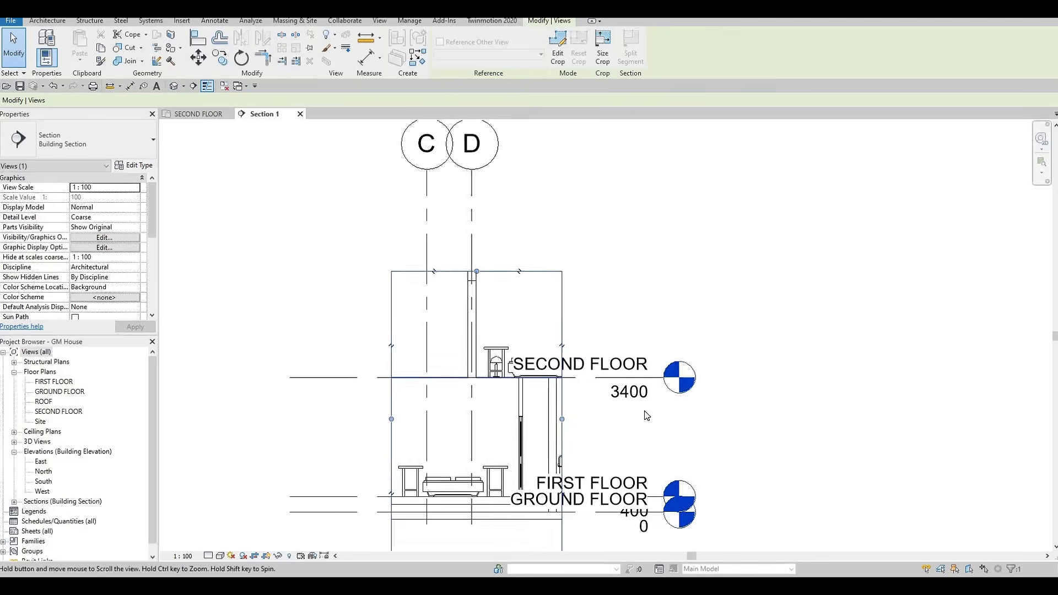
left_click(648, 414)
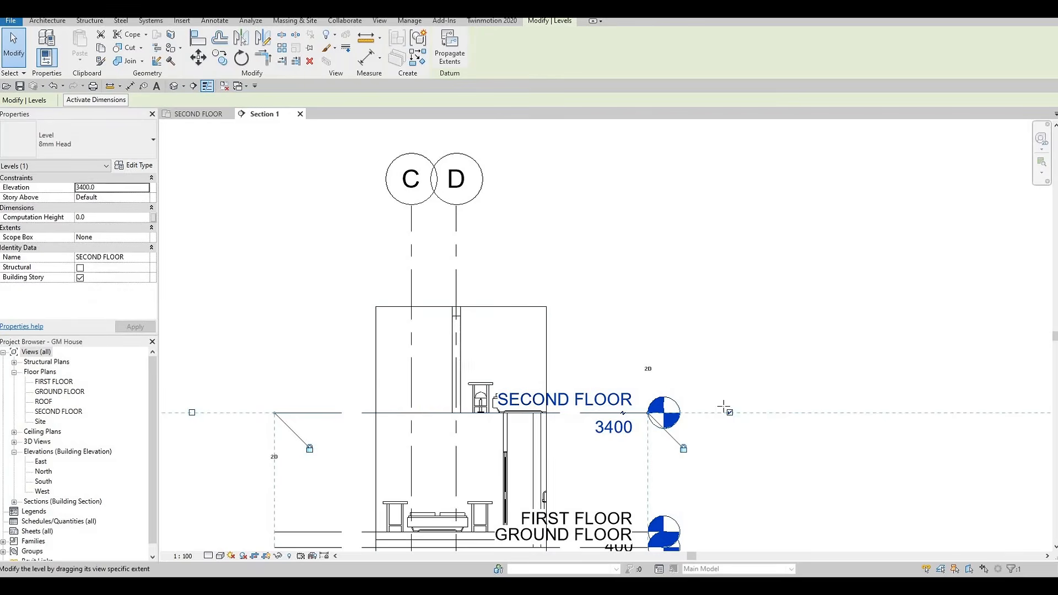
left_click_drag(719, 407, 794, 412)
key("Escape")
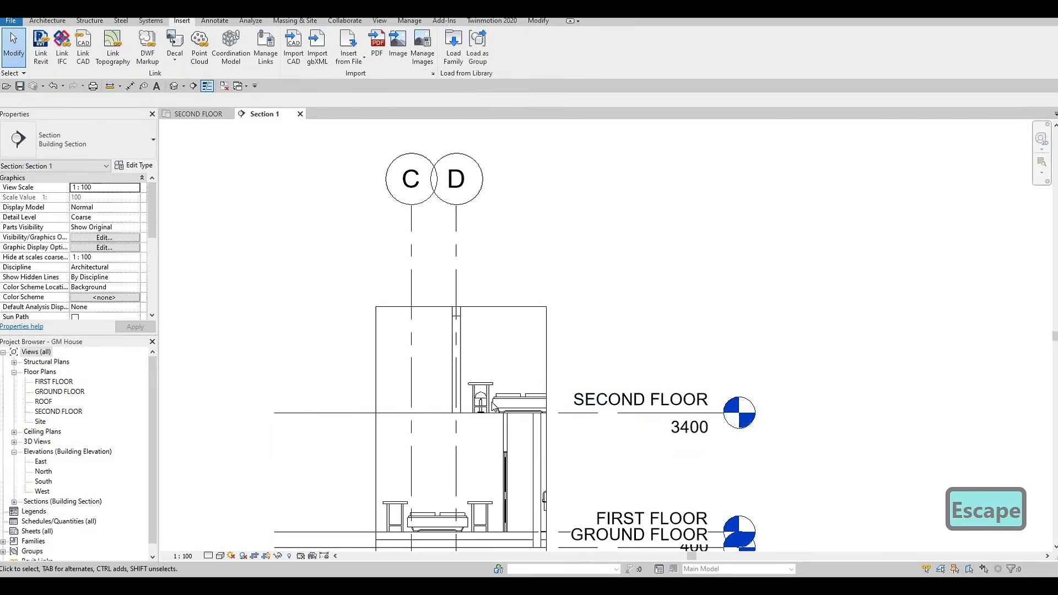
scroll(507, 366, "up", 1)
scroll(480, 414, "up", 2)
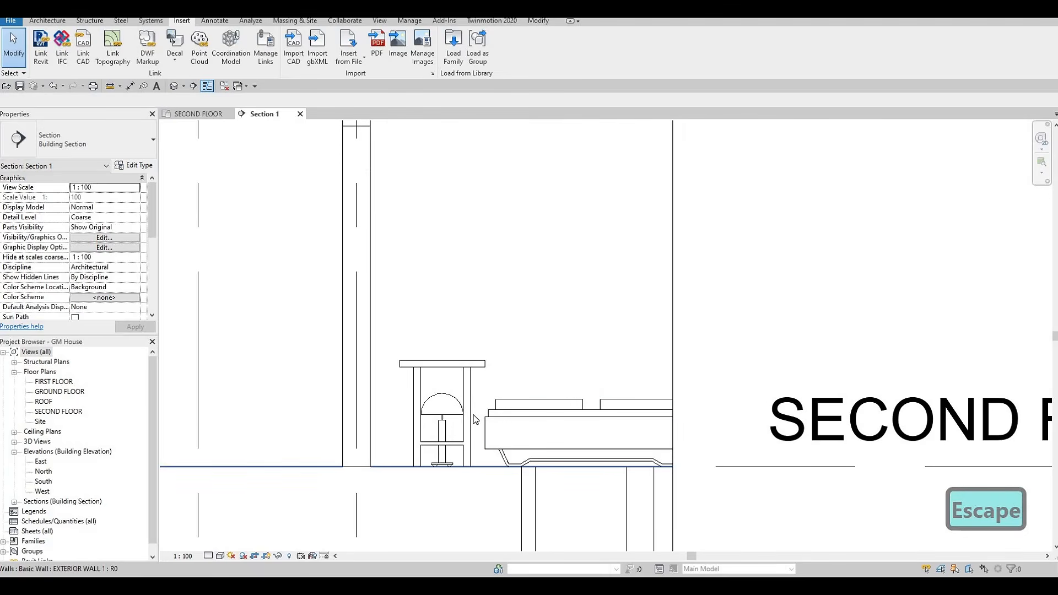
key("a")
key("l")
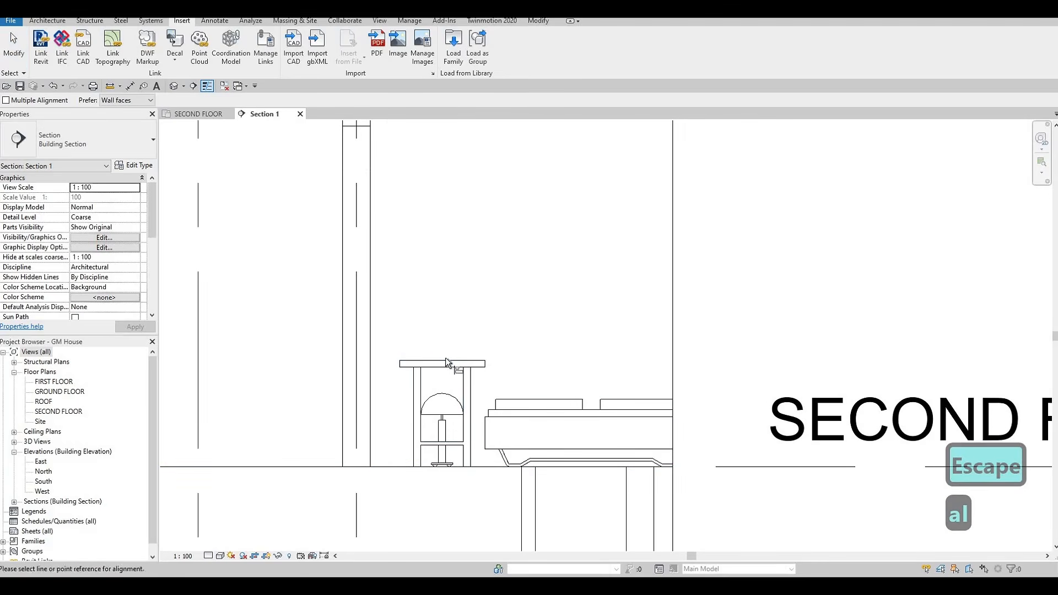
left_click(435, 462)
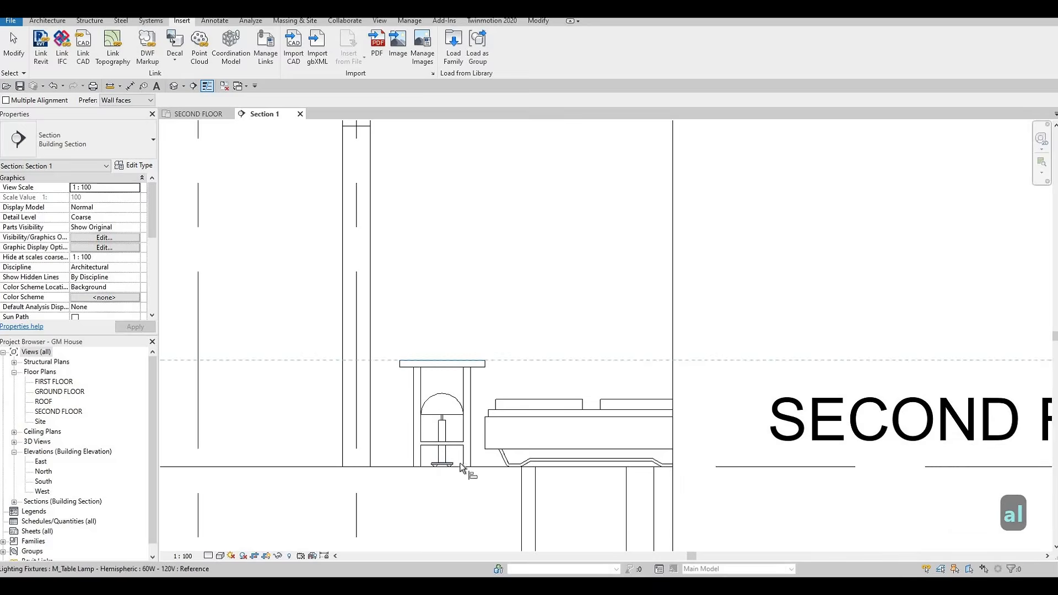
scroll(440, 463, "up", 3)
key("Escape")
key("Escape")
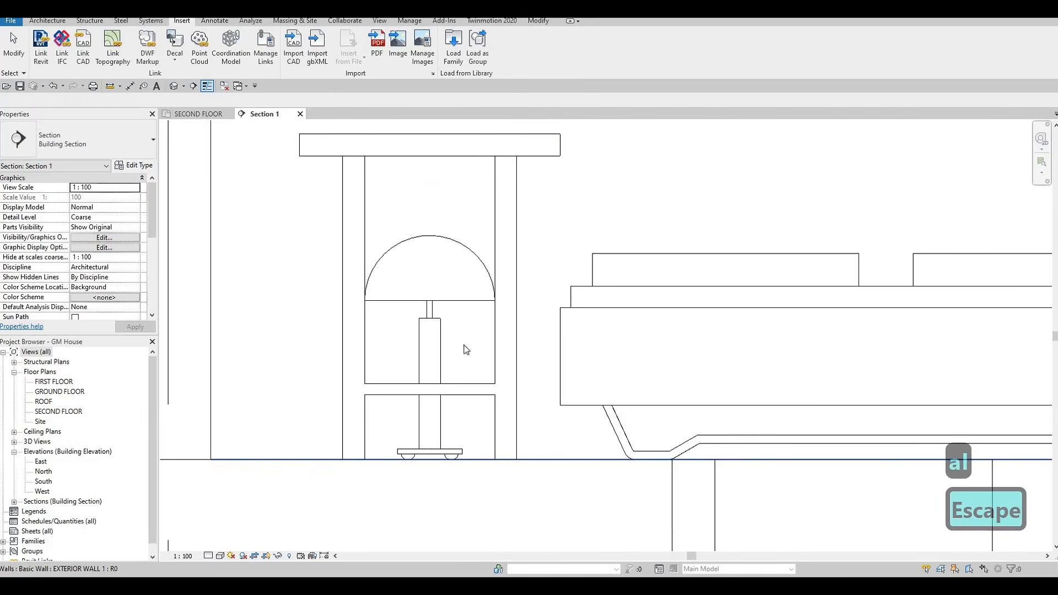
- Align the base of the second-floor table lamp with the top surface of the night stand
key("a")
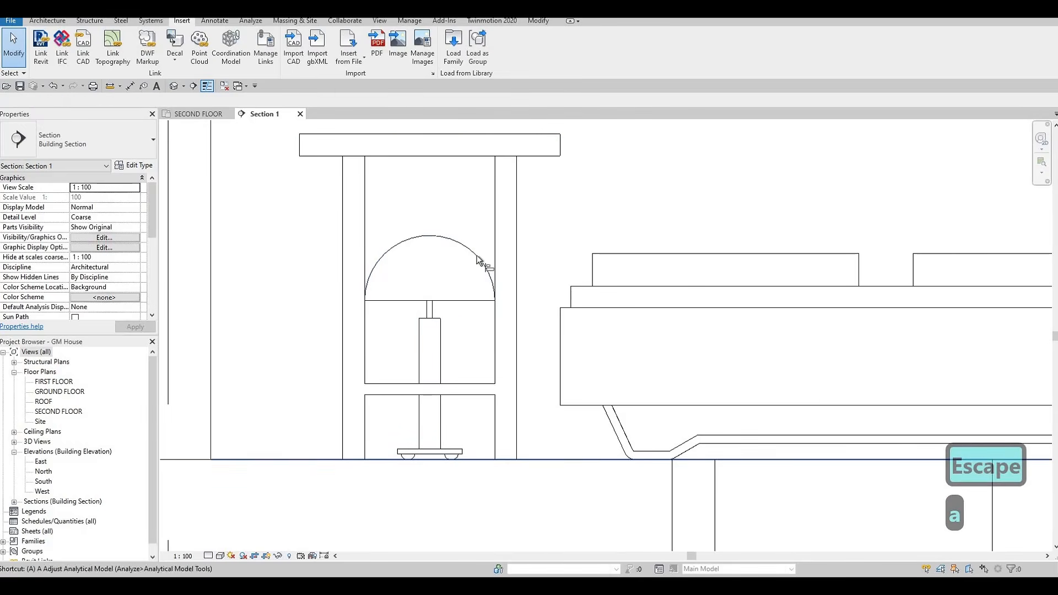
key("l")
left_click(458, 135)
left_click(441, 461)
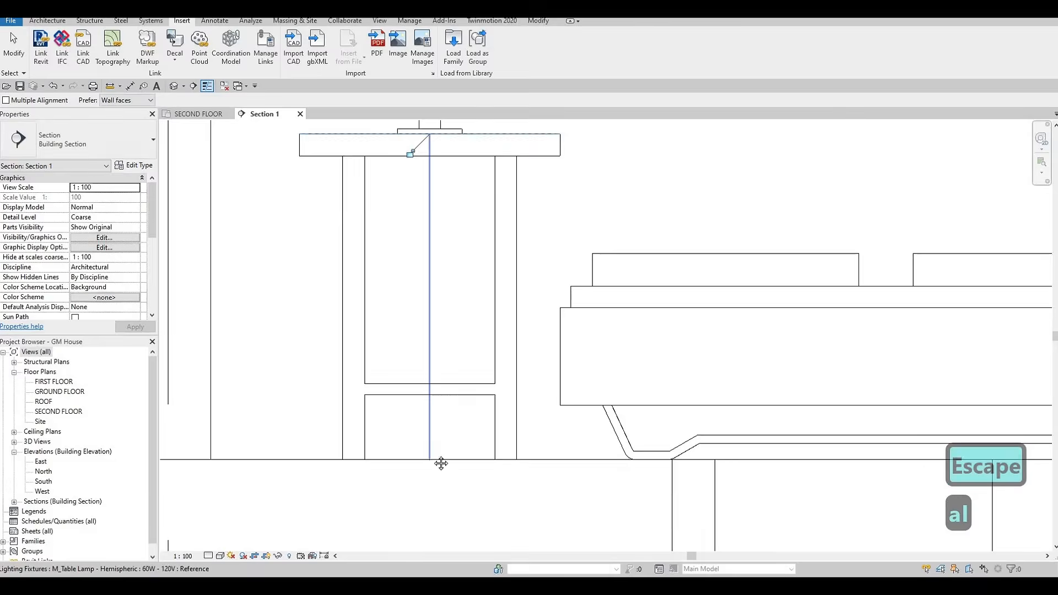
scroll(429, 342, "down", 3)
scroll(430, 336, "up", 4)
key("Escape")
key("Escape")
- Nudge the table lamp upward in small increments to an elevation of about 763 mm so its feet clear the night stand's top
left_click(421, 388)
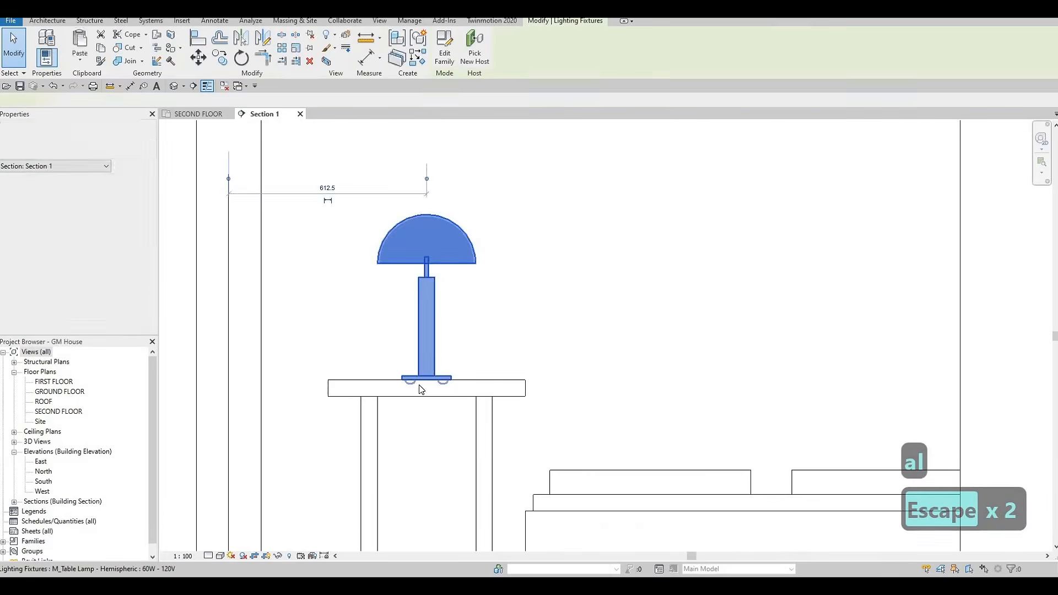
scroll(414, 381, "up", 1)
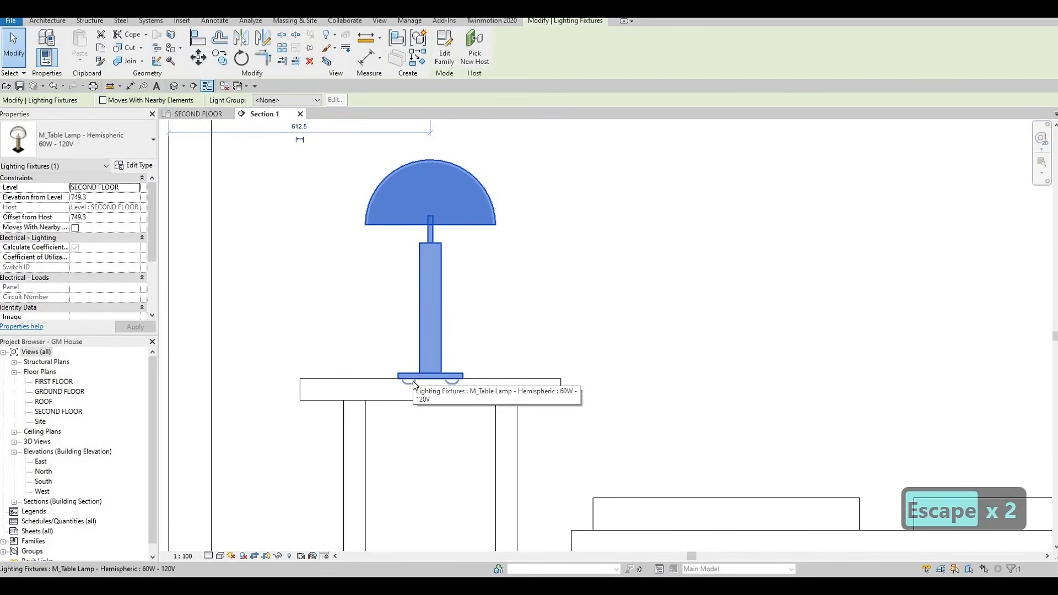
key("Up")
key("Escape")
key("Escape")
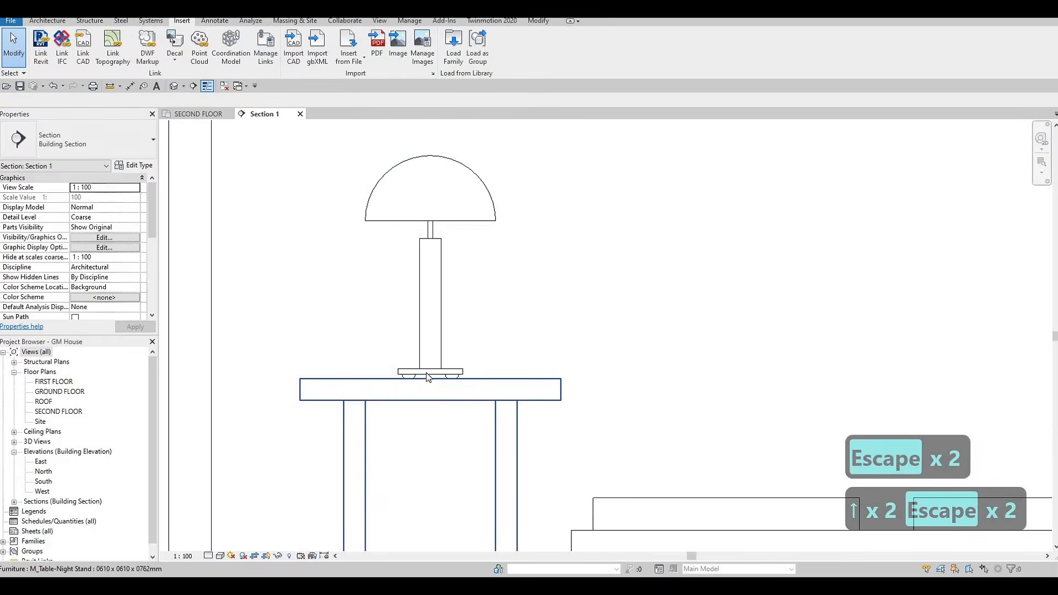
scroll(401, 378, "up", 4)
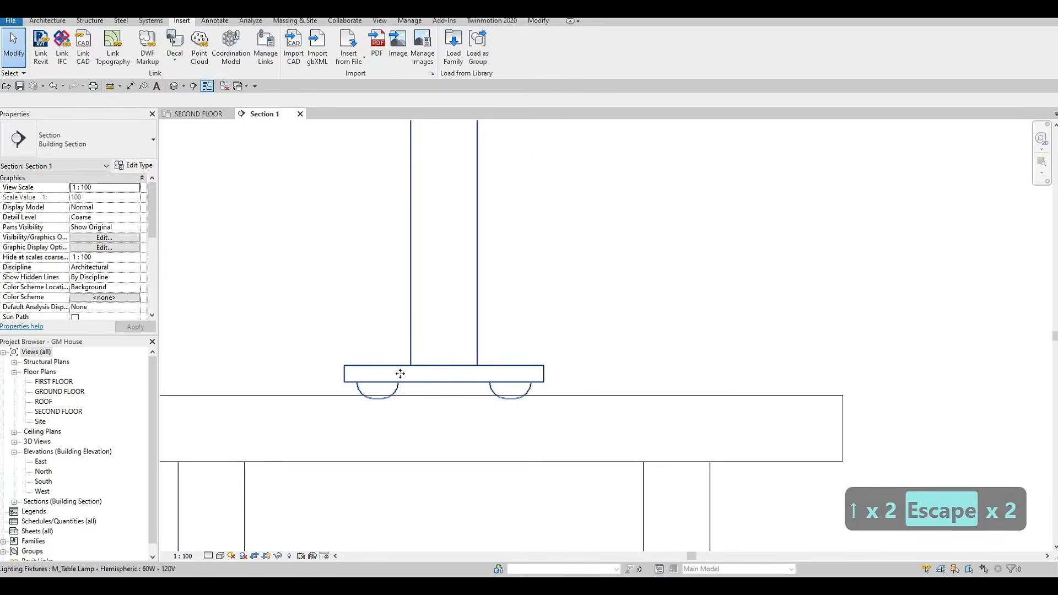
left_click(400, 374)
scroll(400, 374, "up", 2)
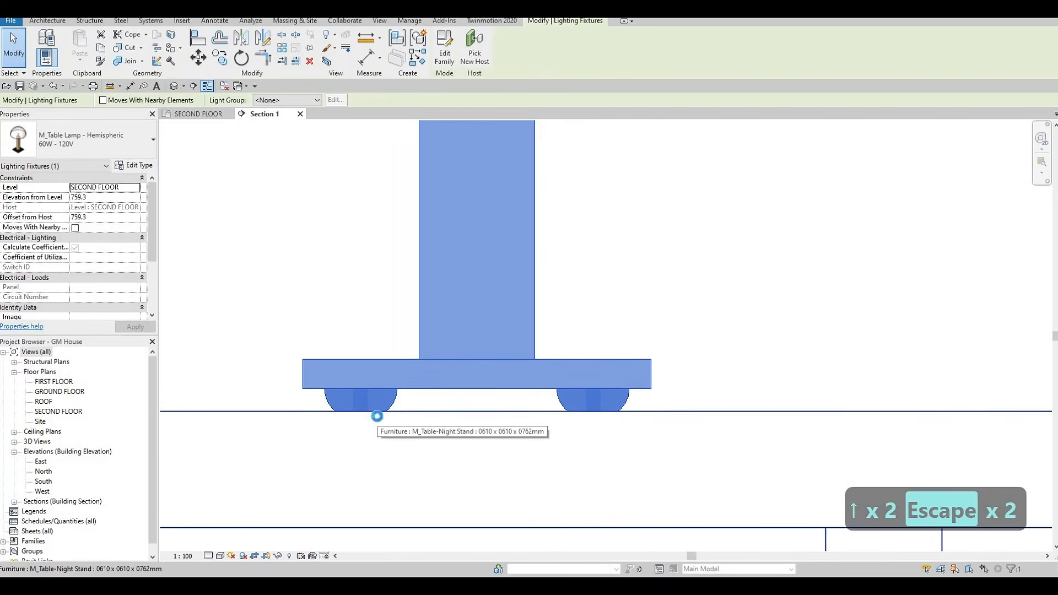
key("Up")
key("Up")
key("Up")
key("Up")
key("Up")
key("Up")
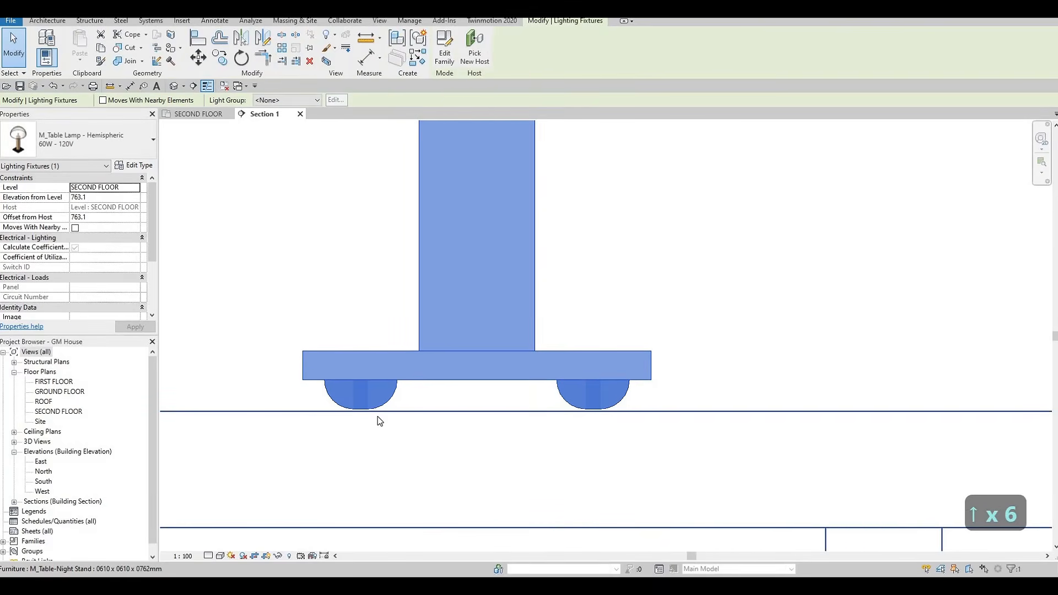
key("Escape")
- Align the bottom of the lamp's feet with the night stand's top surface and check the lamp's elevation from its level
scroll(304, 404, "up", 2)
scroll(307, 404, "up", 1)
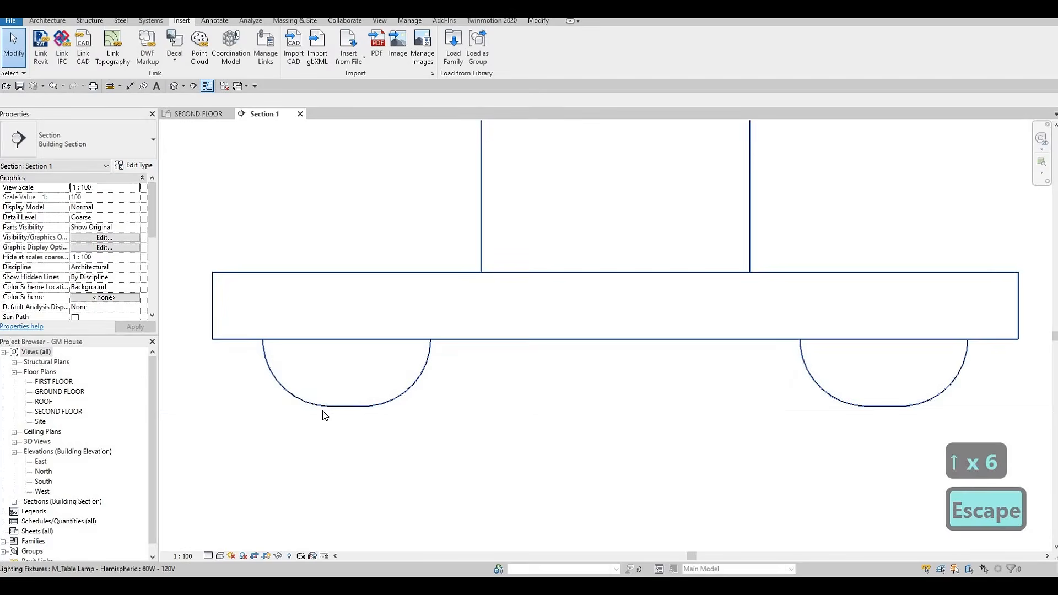
key("a")
key("l")
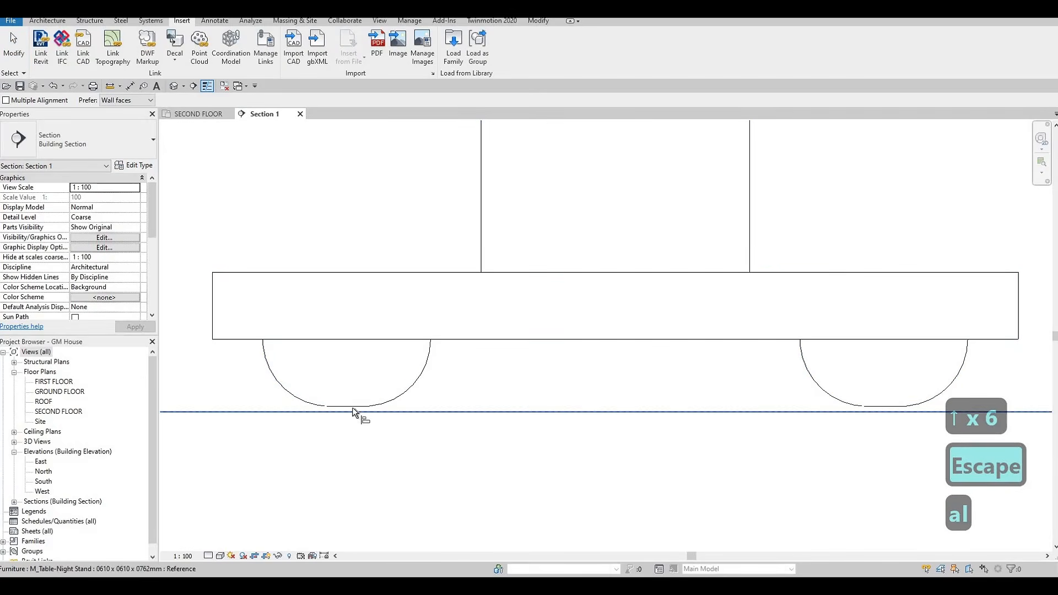
left_click(358, 411)
scroll(375, 392, "down", 3)
key("Escape")
key("Escape")
scroll(380, 353, "down", 3)
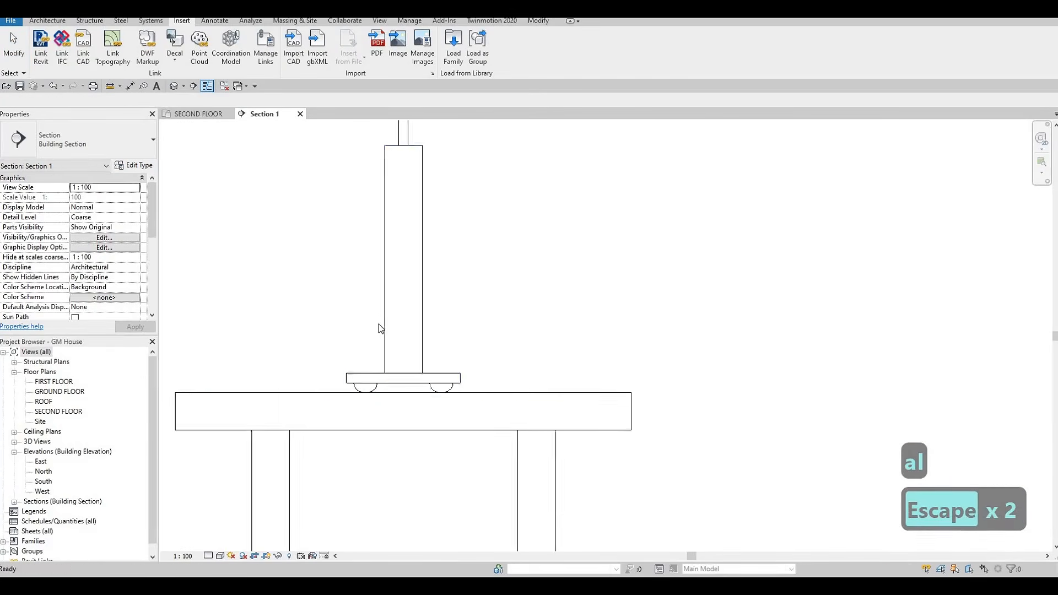
scroll(378, 324, "up", 2)
left_click(389, 325)
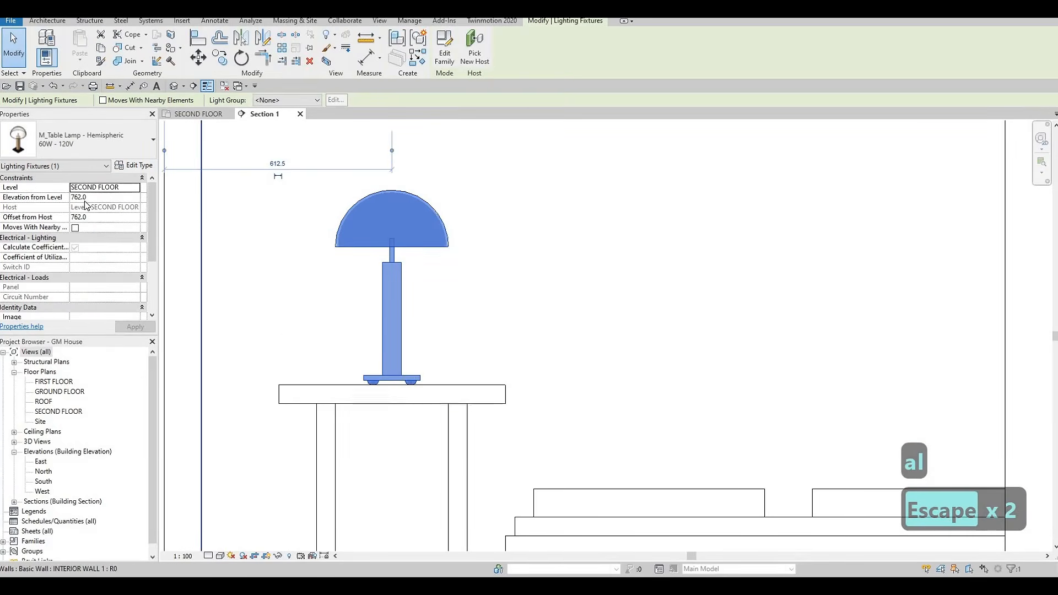
- In the SECOND FLOOR plan, create a similar table lamp centred on the lower night stand of the right bedroom
left_click(206, 114)
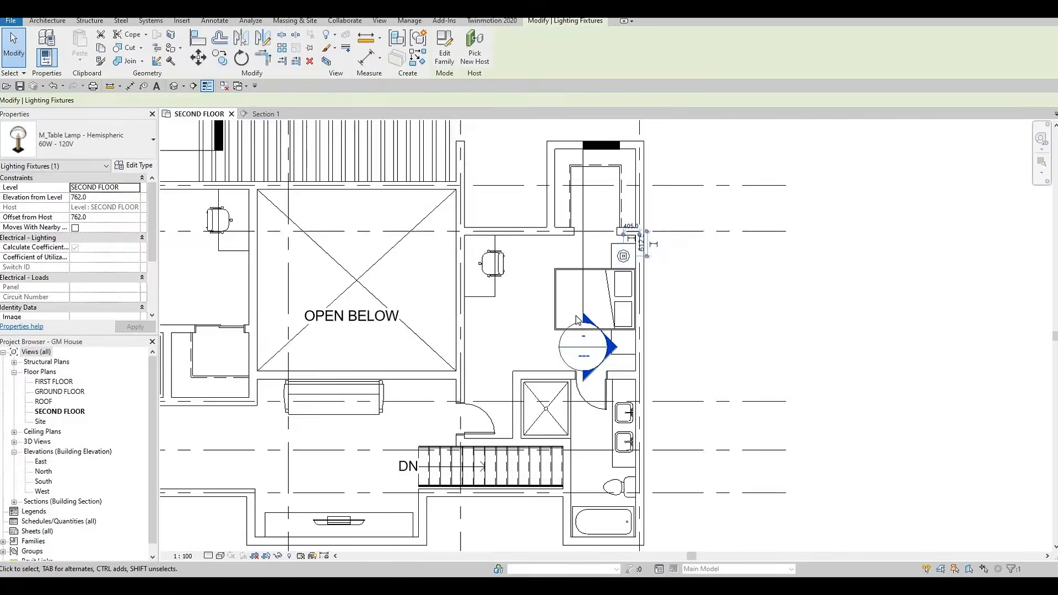
key("Escape")
key("Escape")
left_click(553, 306)
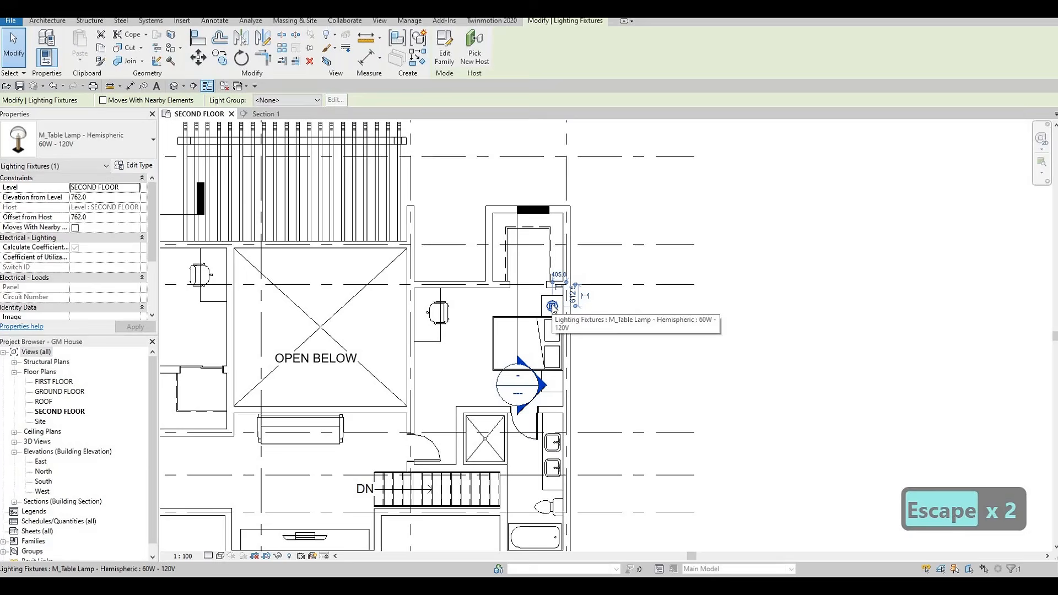
key("c")
key("s")
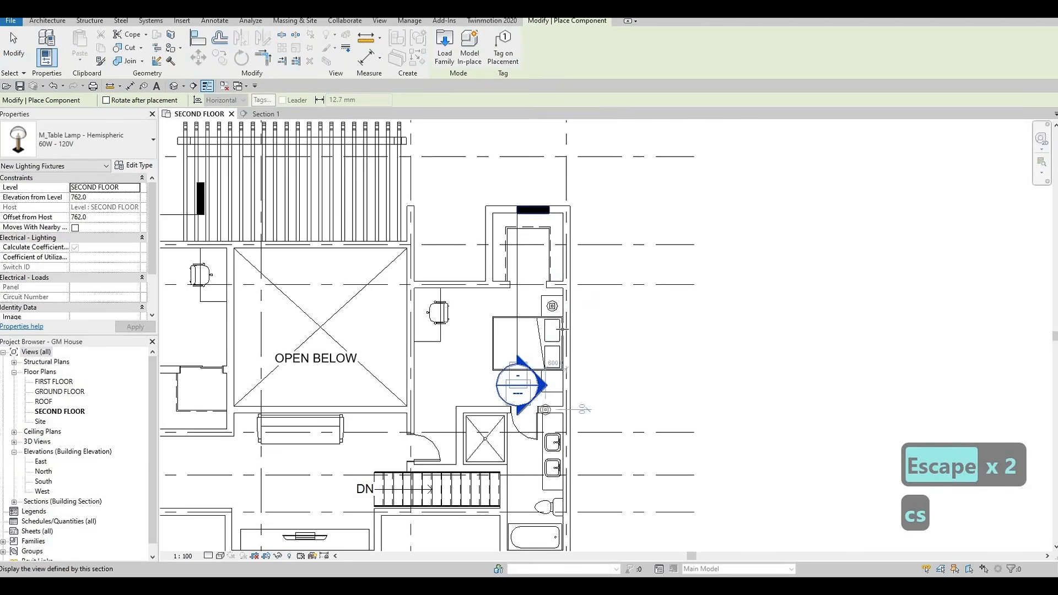
scroll(551, 386, "up", 2)
scroll(555, 372, "up", 1)
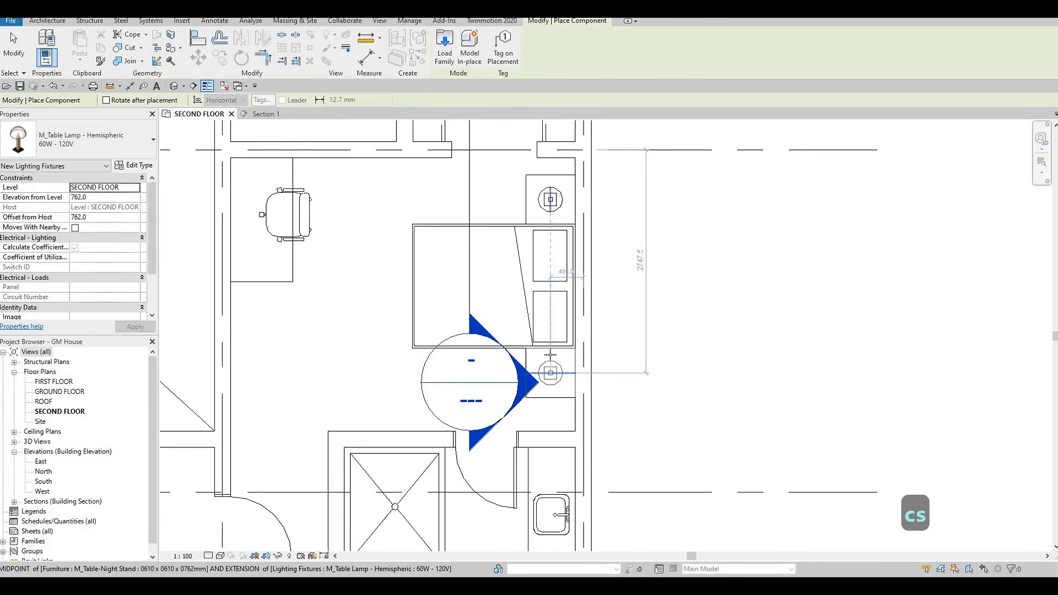
scroll(548, 353, "down", 2)
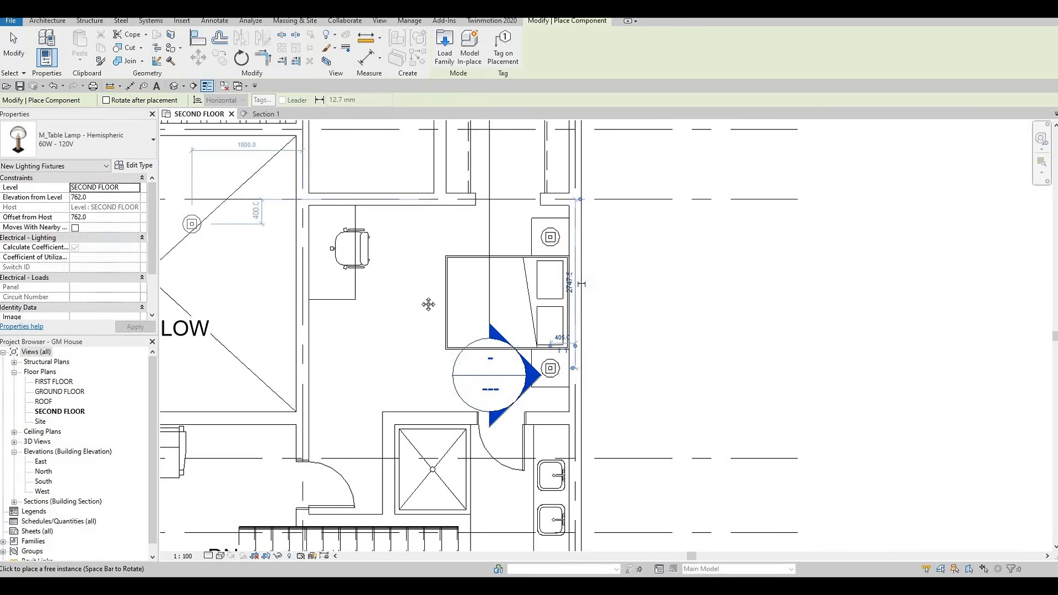
- Place another 60W - 120V hemispheric table lamp on the night stand above the bed in the middle bedroom
scroll(428, 304, "down", 3)
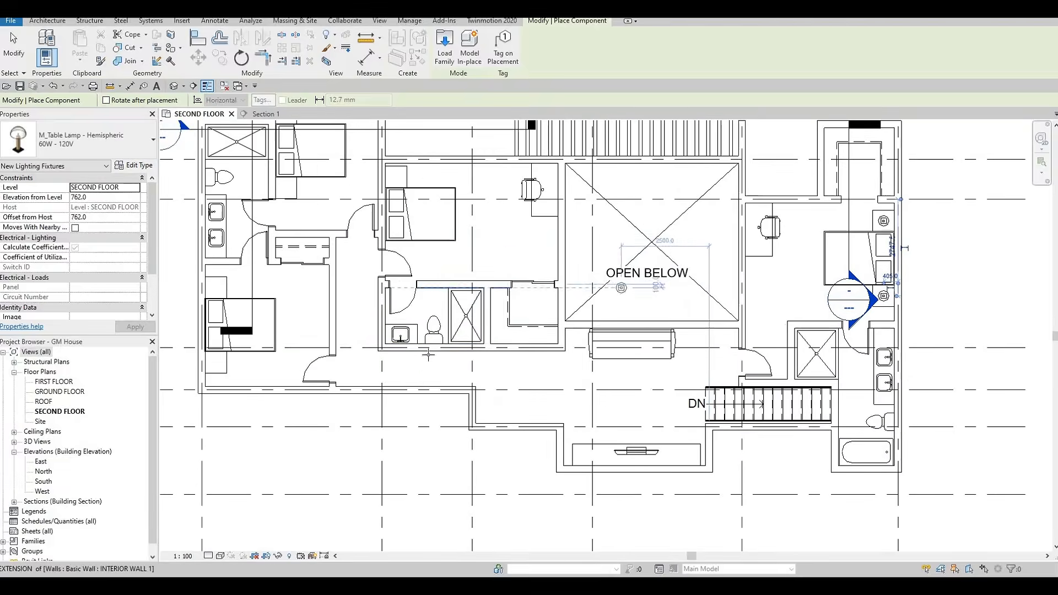
scroll(471, 193, "up", 4)
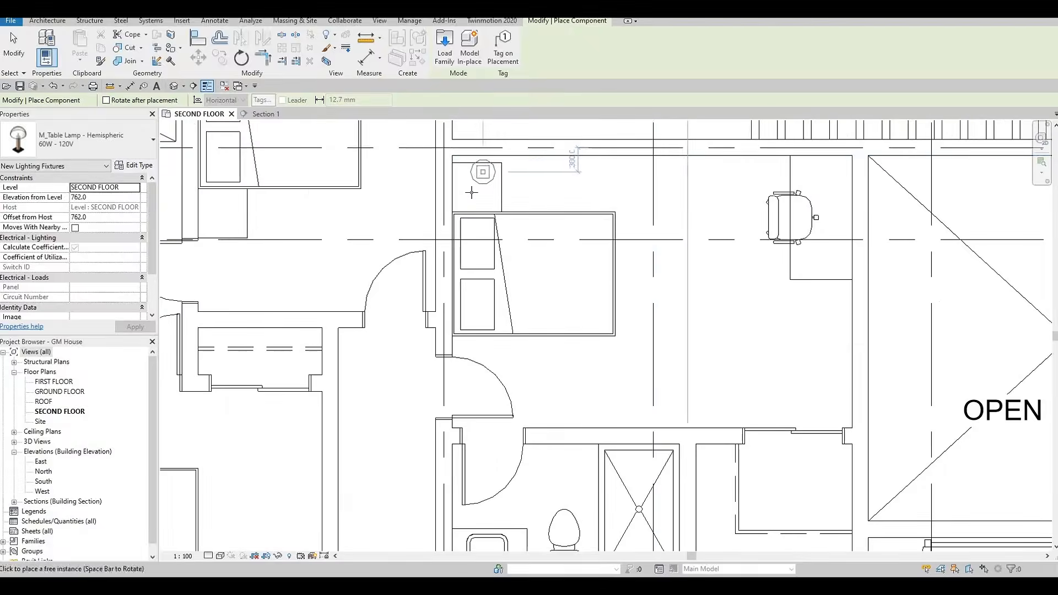
scroll(477, 174, "up", 1)
left_click(473, 193)
- Place a table lamp on each of the two night stands beside the bed in the upper-left bedroom
scroll(471, 194, "down", 2)
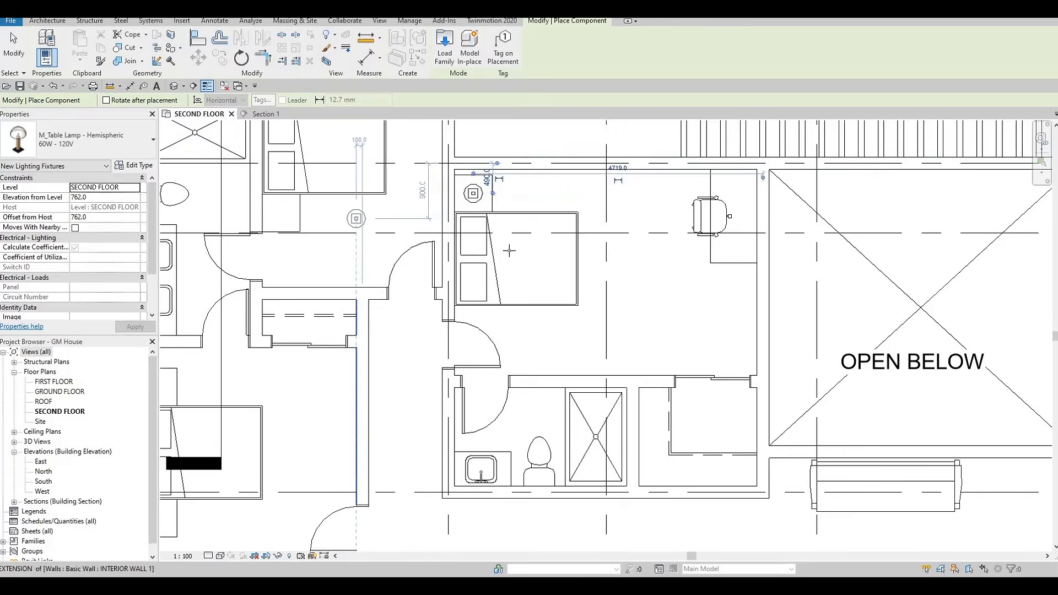
middle_click_drag(362, 218, 477, 251)
scroll(478, 251, "down", 1)
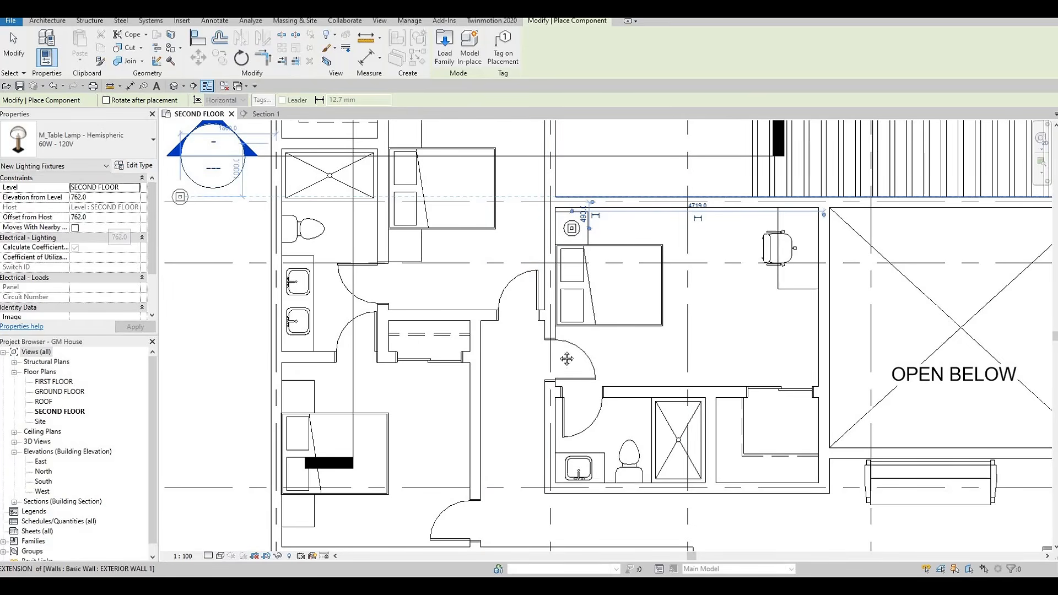
scroll(503, 281, "up", 3)
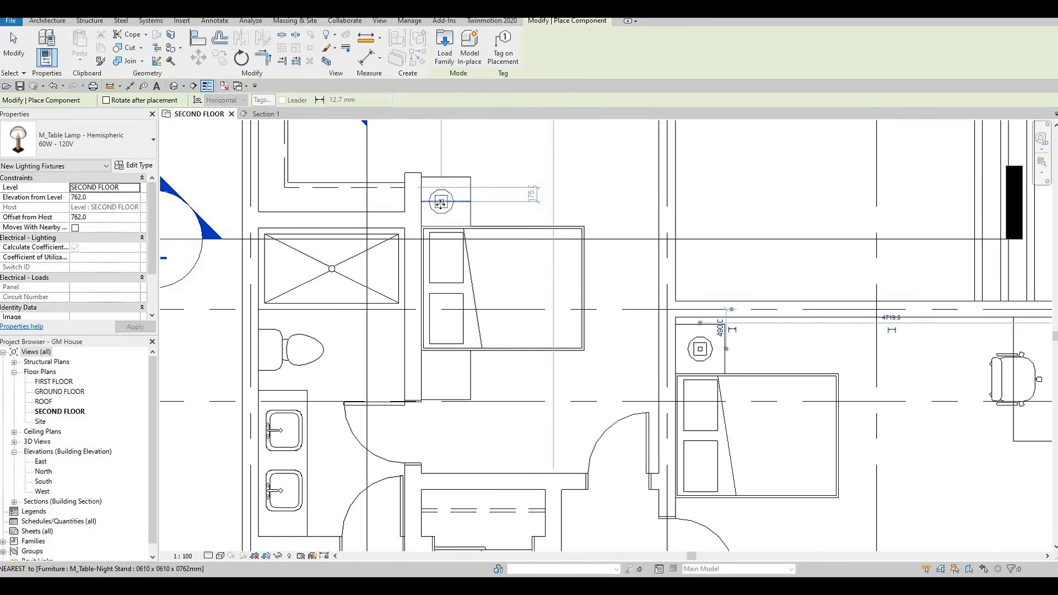
left_click(441, 204)
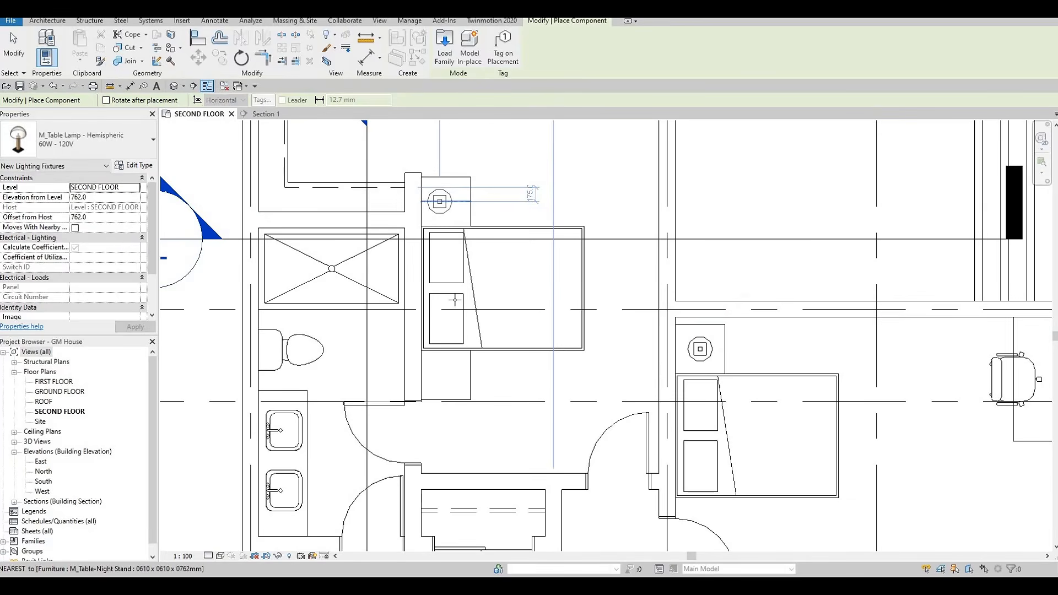
left_click(446, 375)
key("Escape")
key("Escape")
key("Escape")
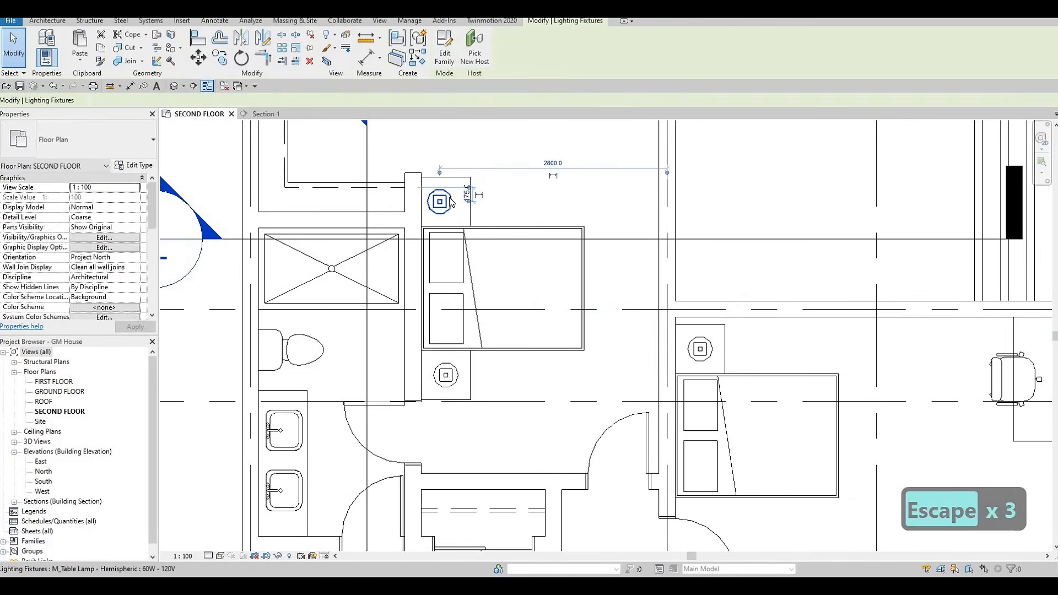
- Replace the lamp on the upper-left bedroom's upper night stand with a similar one centred on the stand, in line with the lower lamp
left_click(451, 202)
key("Delete")
left_click(446, 374)
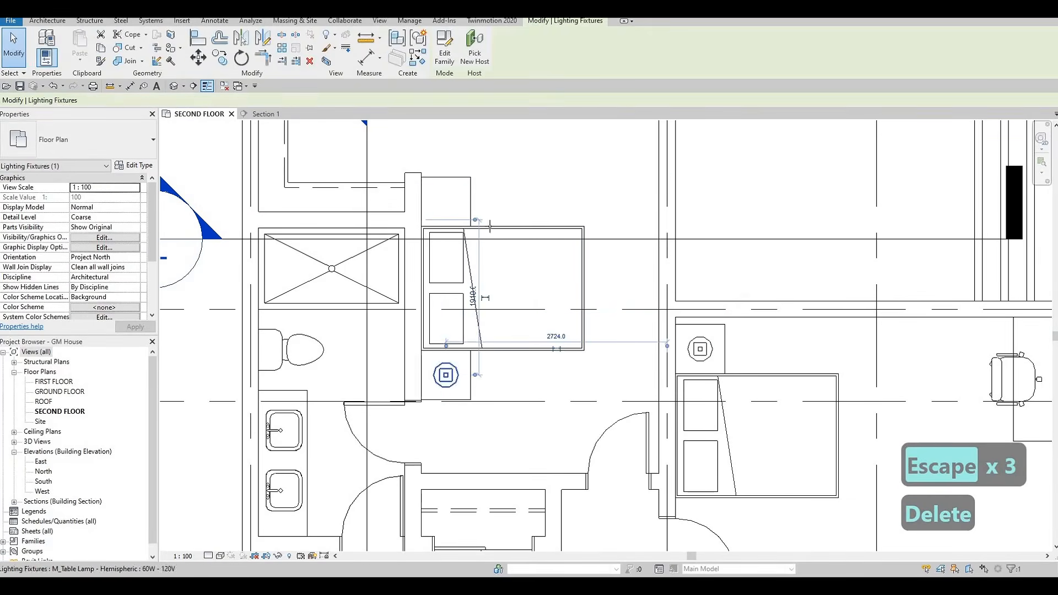
key("c")
key("s")
scroll(468, 215, "up", 3)
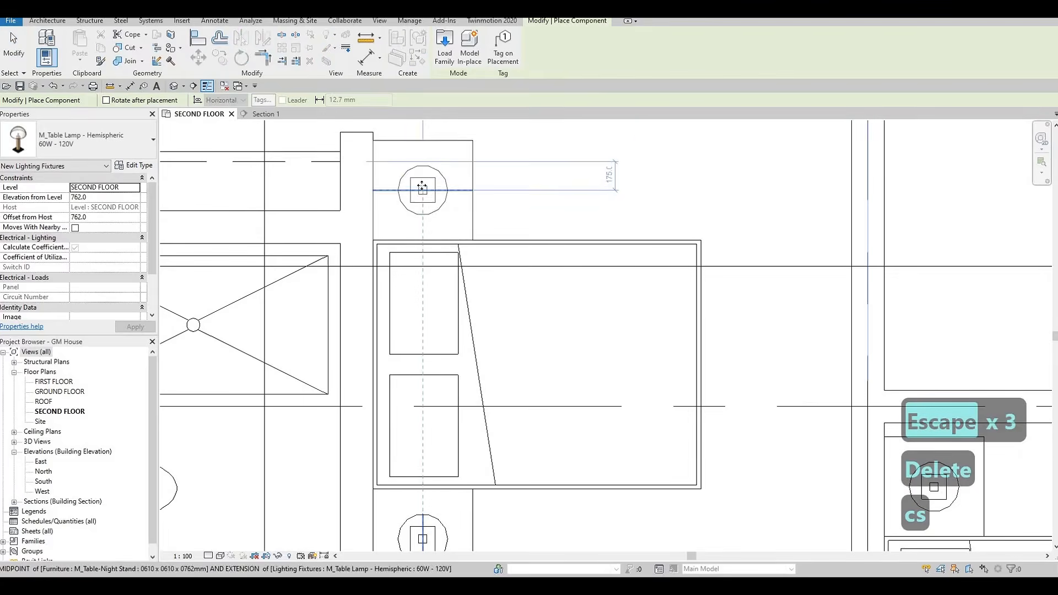
left_click(422, 189)
- Place a 60W - 120V hemispheric table lamp centred on each of the two night stands in the lower-left bedroom
scroll(422, 189, "down", 5)
scroll(354, 359, "up", 5)
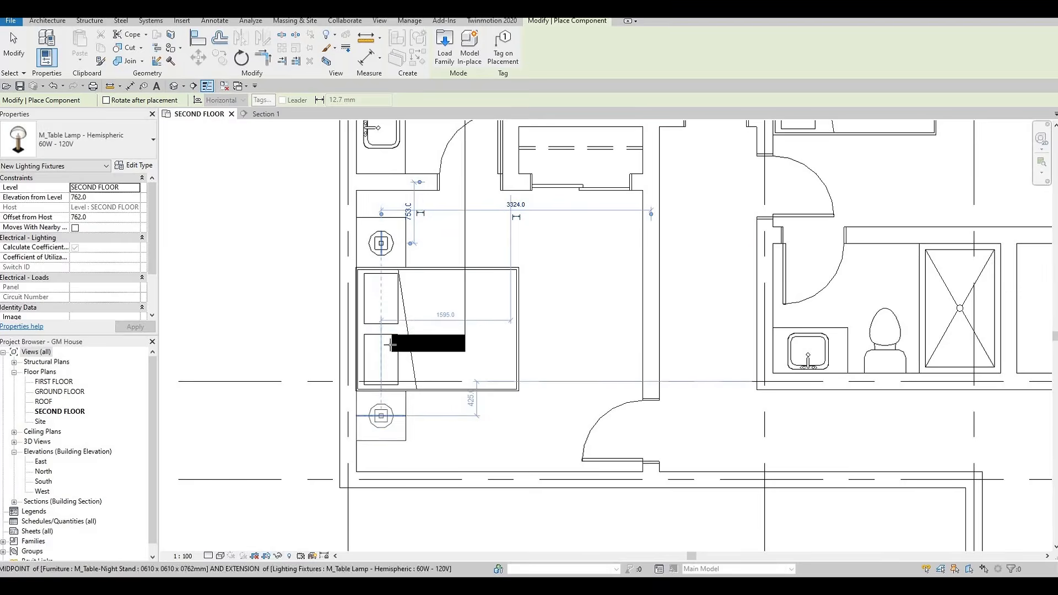
left_click(381, 415)
key("Escape")
key("Escape")
key("Escape")
key("Escape")
scroll(409, 355, "down", 1)
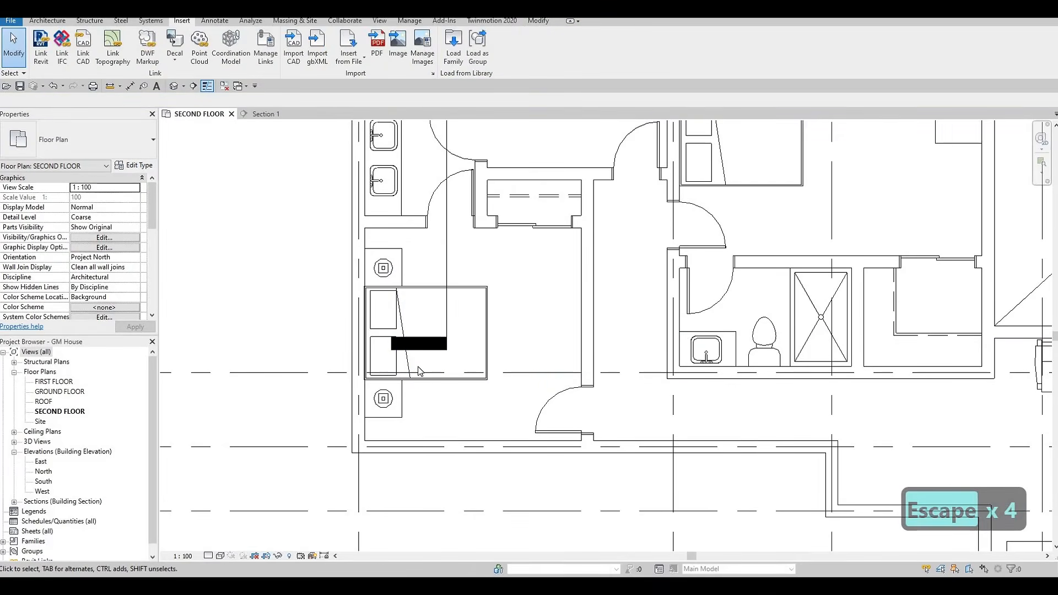
key("c")
key("m")
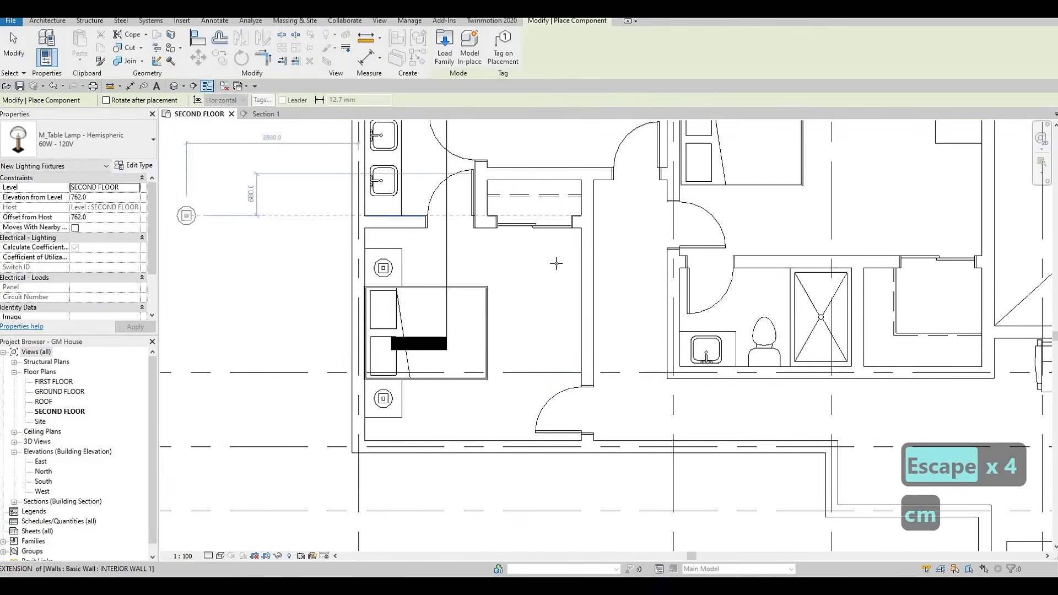
left_click(475, 256)
key("Escape")
key("Escape")
key("Escape")
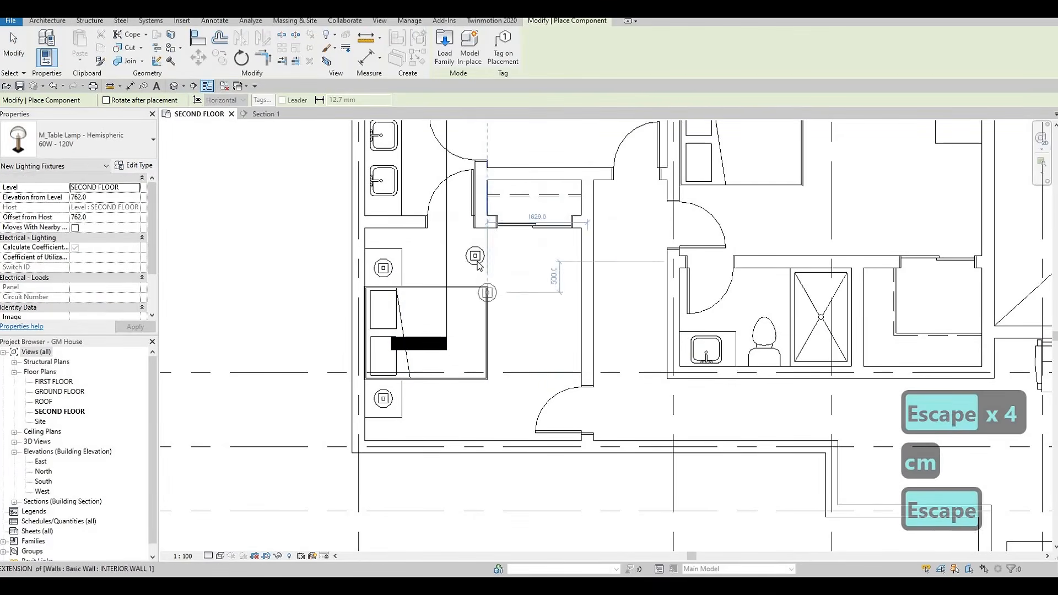
left_click(476, 259)
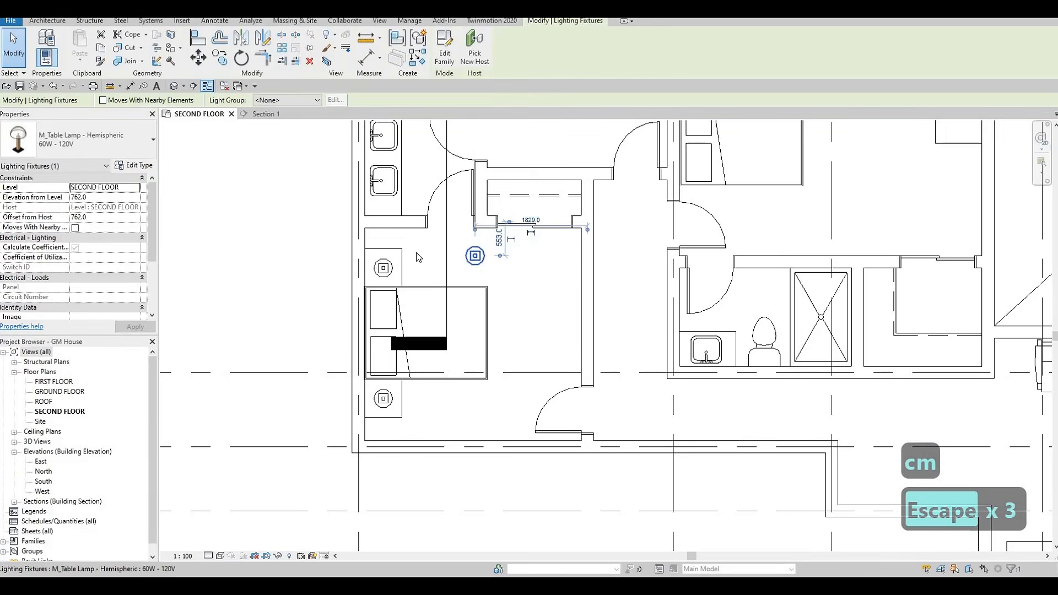
key("Escape")
left_click(475, 257)
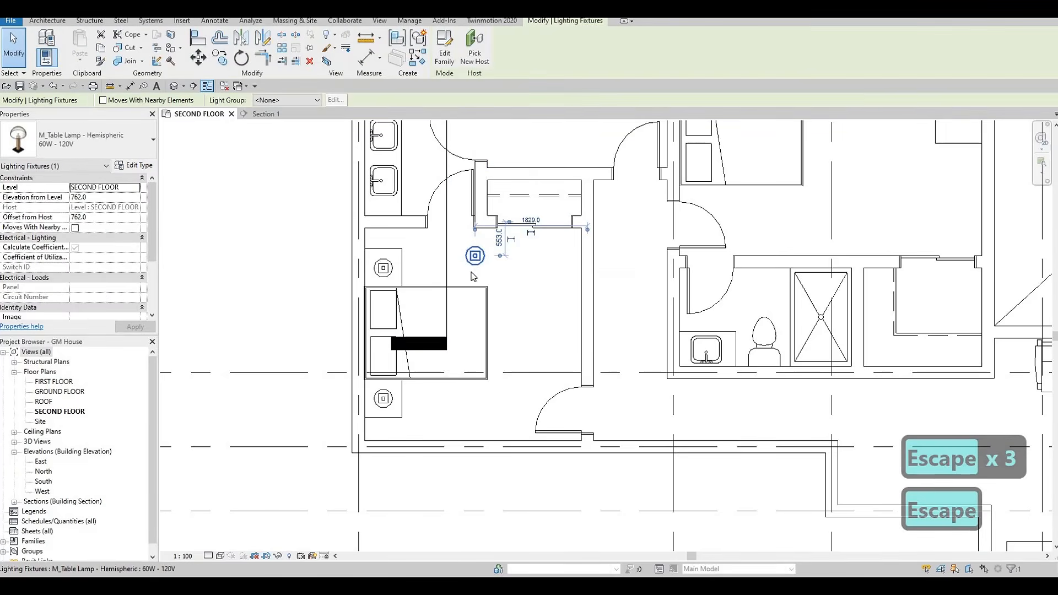
key("Delete")
scroll(419, 322, "down", 3)
key("Escape")
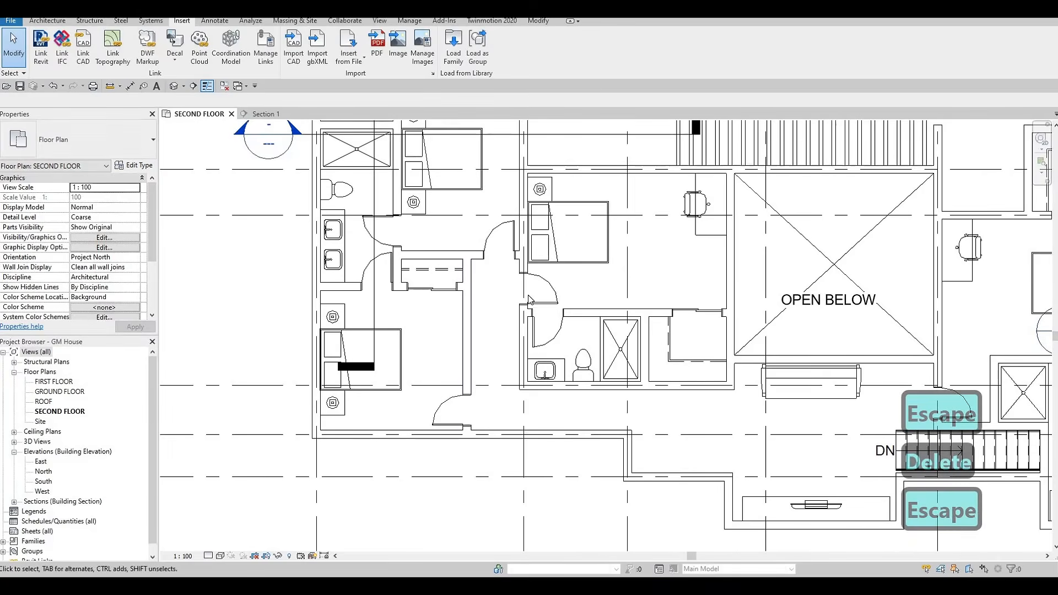
- Review the whole second floor plan to check the table lamps and furniture in every bedroom
key("Escape")
scroll(530, 267, "up", 1)
middle_click_drag(531, 267, 467, 273)
scroll(467, 273, "down", 1)
key("Escape")
middle_click_drag(383, 185, 375, 215)
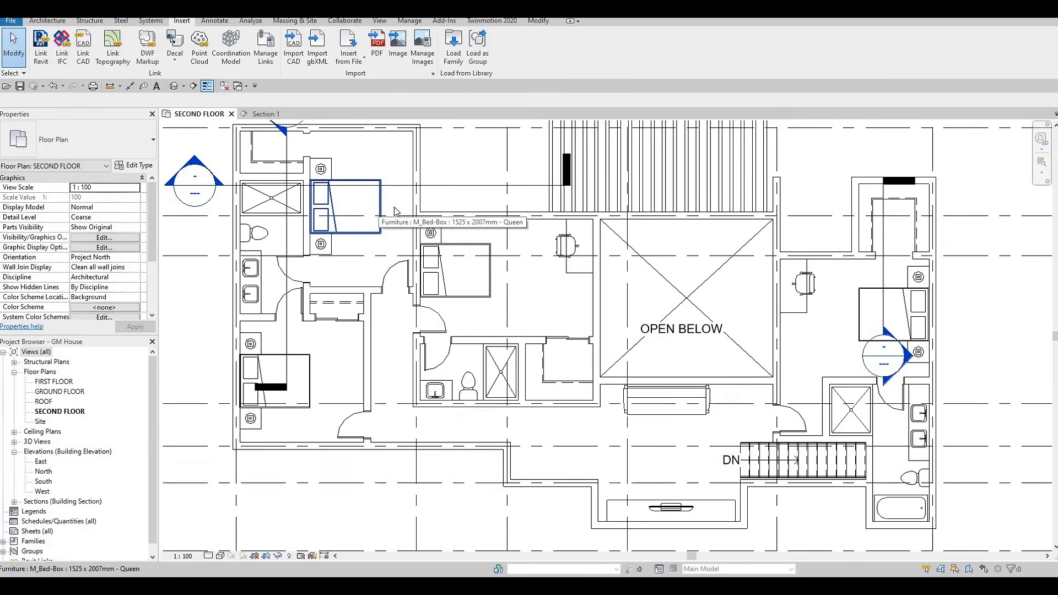
middle_click_drag(469, 267, 458, 286)
key("Escape")
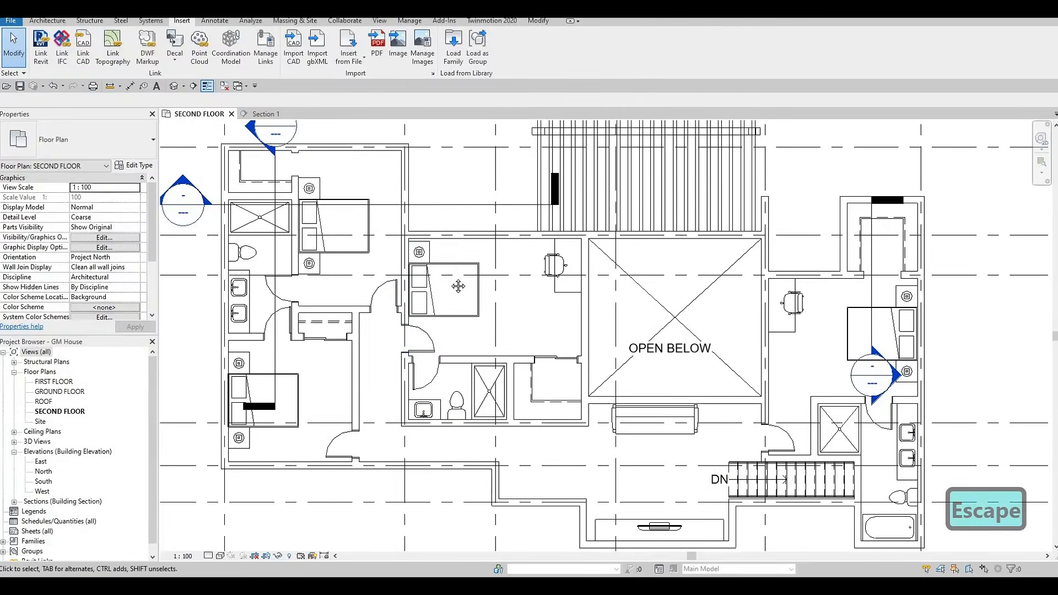
scroll(458, 286, "down", 3)
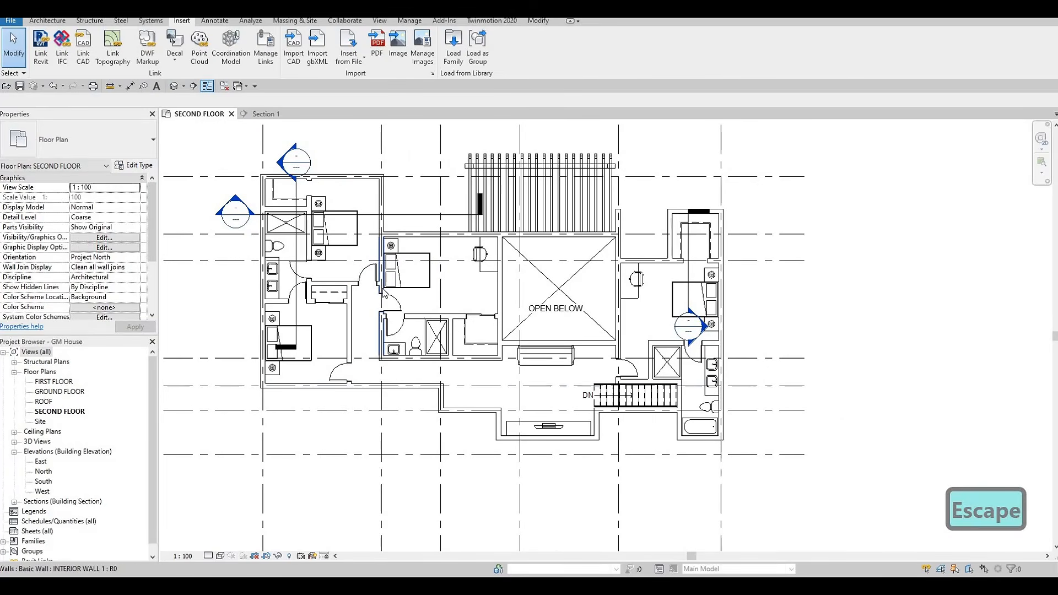
middle_click_drag(429, 377, 414, 388)
key("Escape")
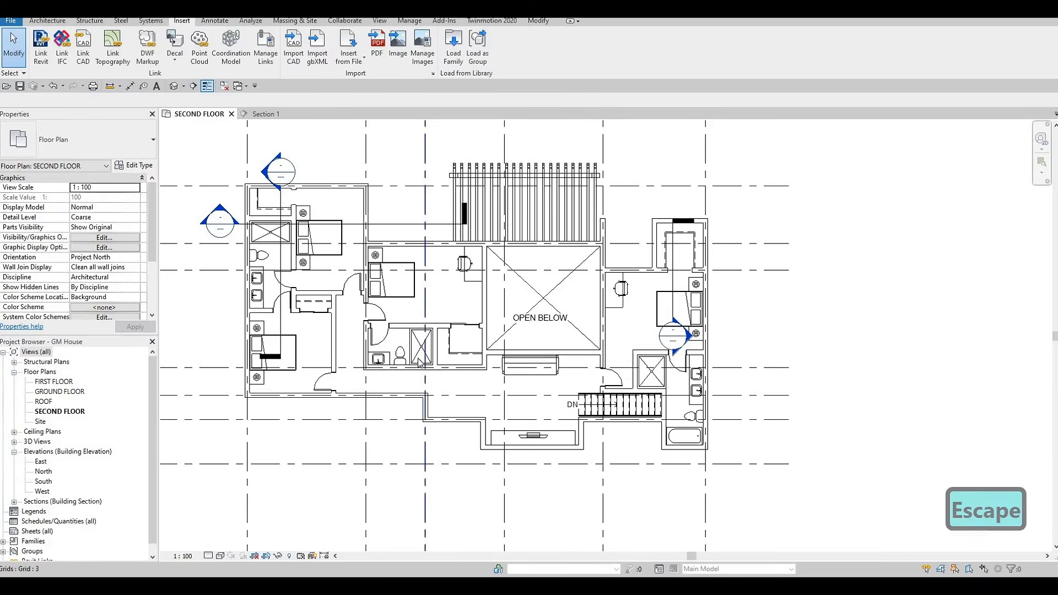
scroll(421, 406, "down", 1)
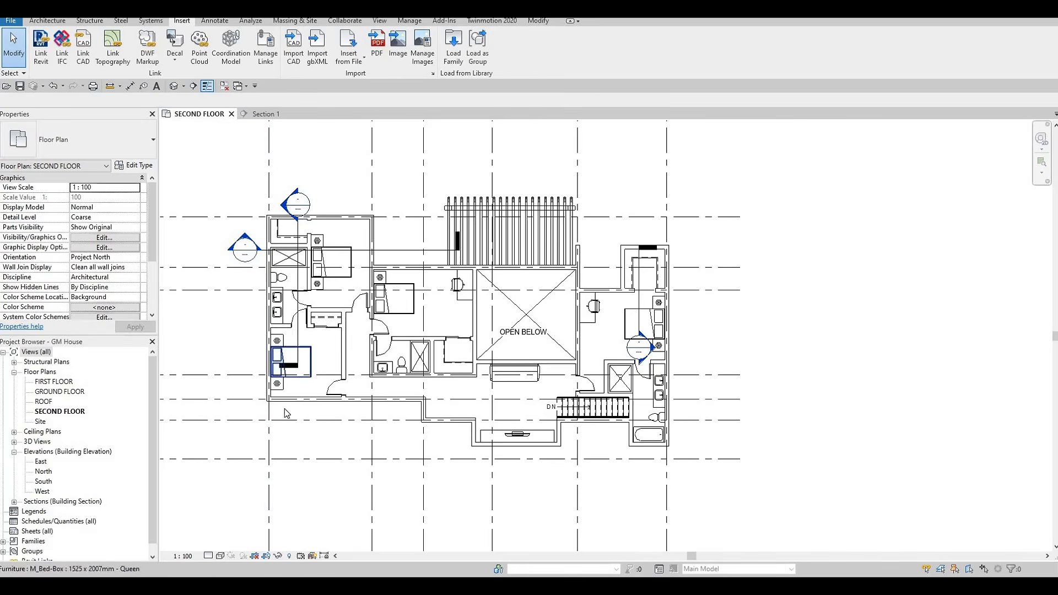
- Start a new floor on the second floor and duplicate the FLOOR 9 type as FLOOR 10
left_click(41, 22)
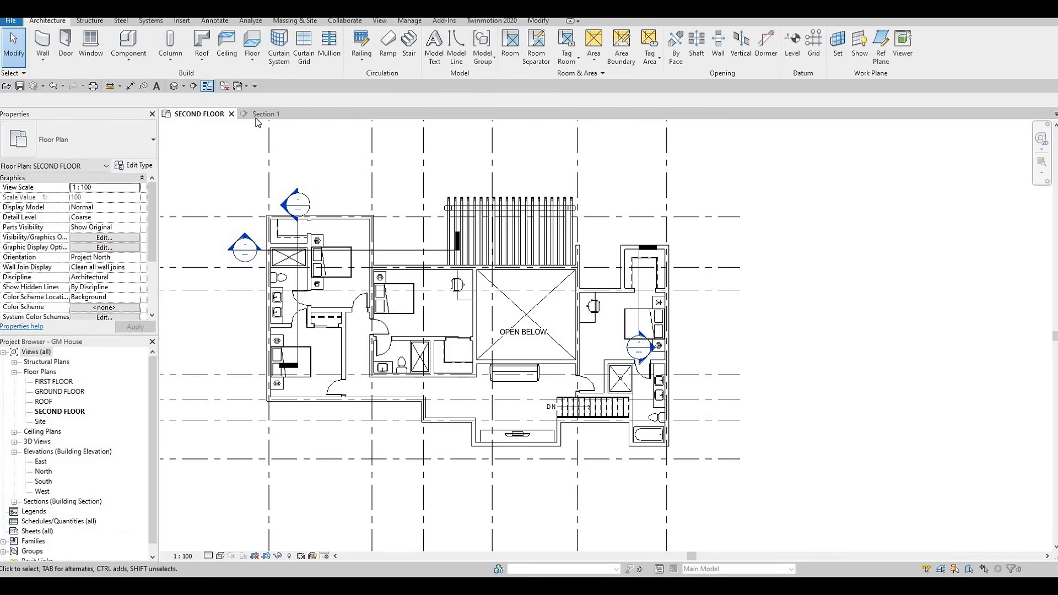
left_click(253, 41)
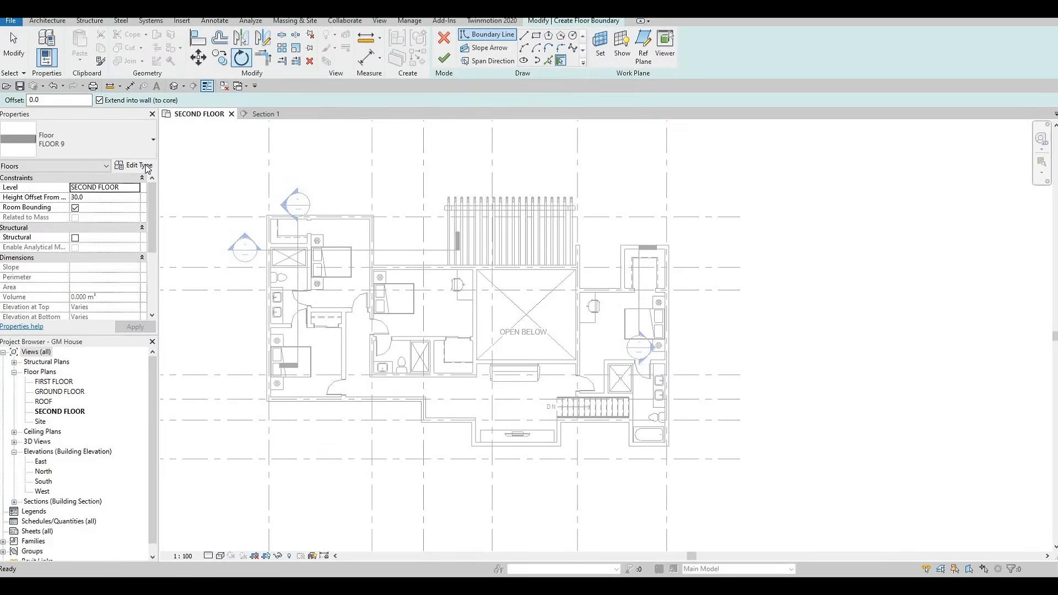
left_click(134, 165)
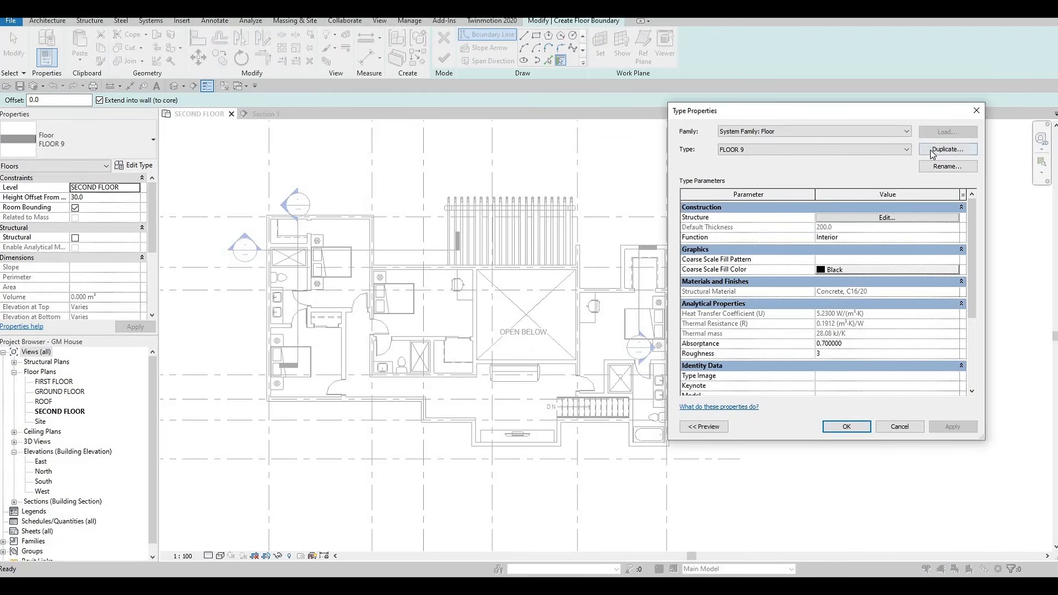
left_click(947, 149)
left_click(826, 297)
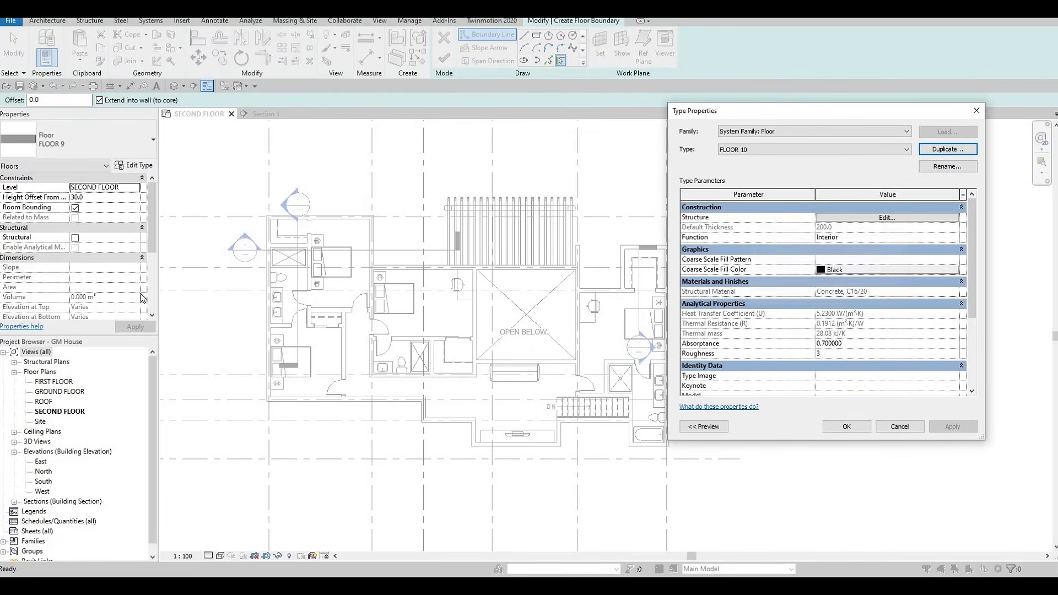
- Assign the Clad - White material to FLOOR 10's structure layer and apply the new floor type
left_click(886, 218)
left_click_drag(835, 113, 429, 109)
left_click(396, 222)
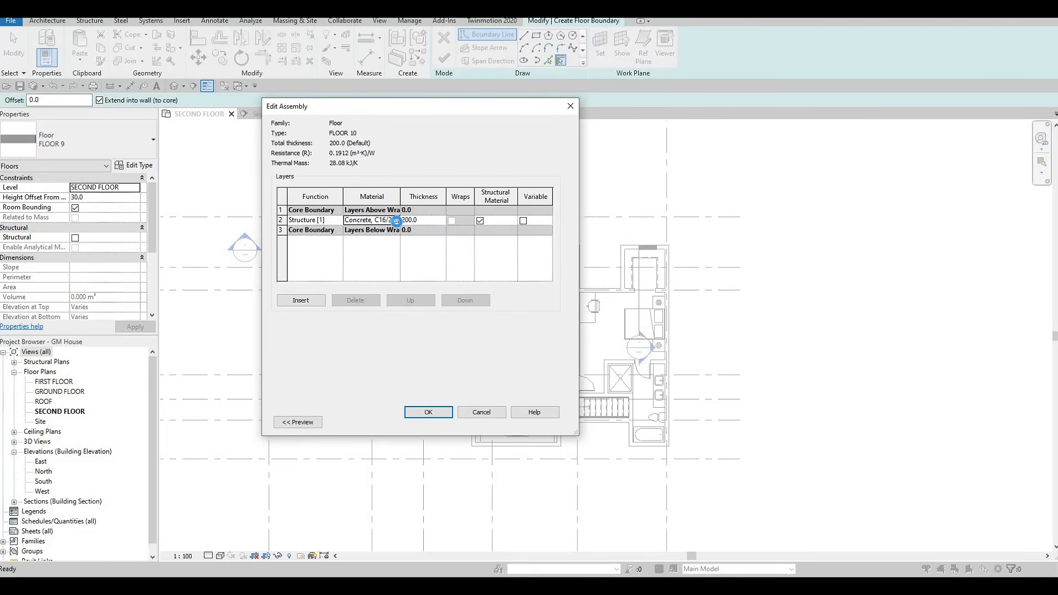
left_click(396, 221)
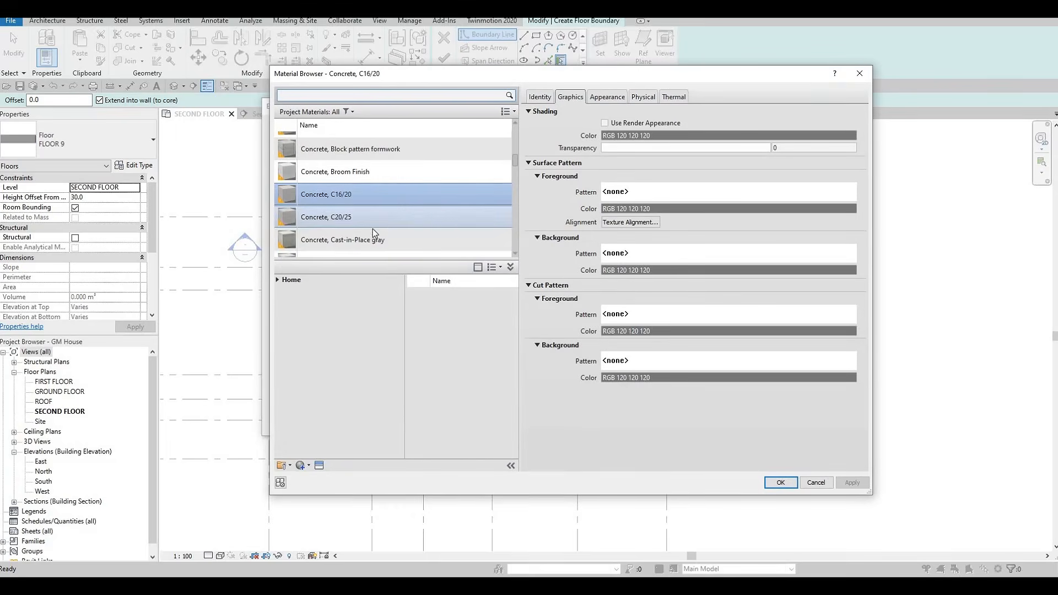
left_click(278, 279)
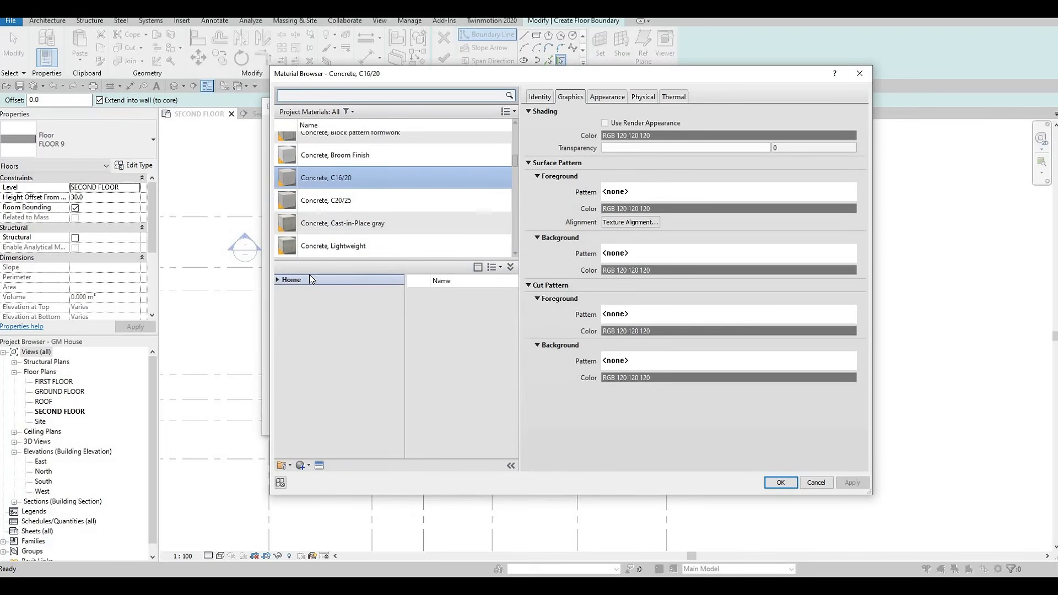
left_click(282, 300)
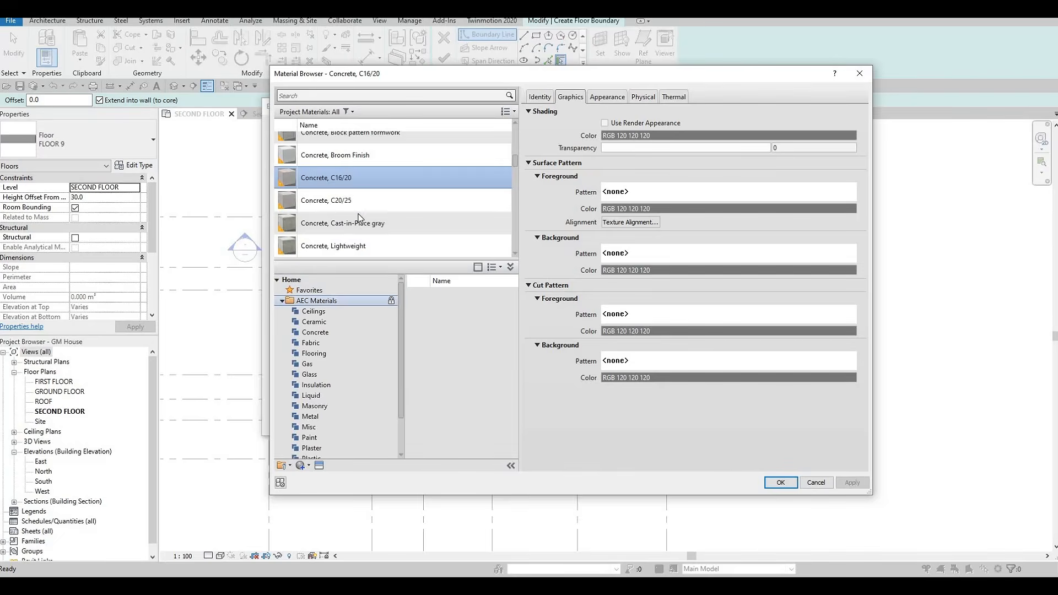
scroll(358, 214, "down", 5)
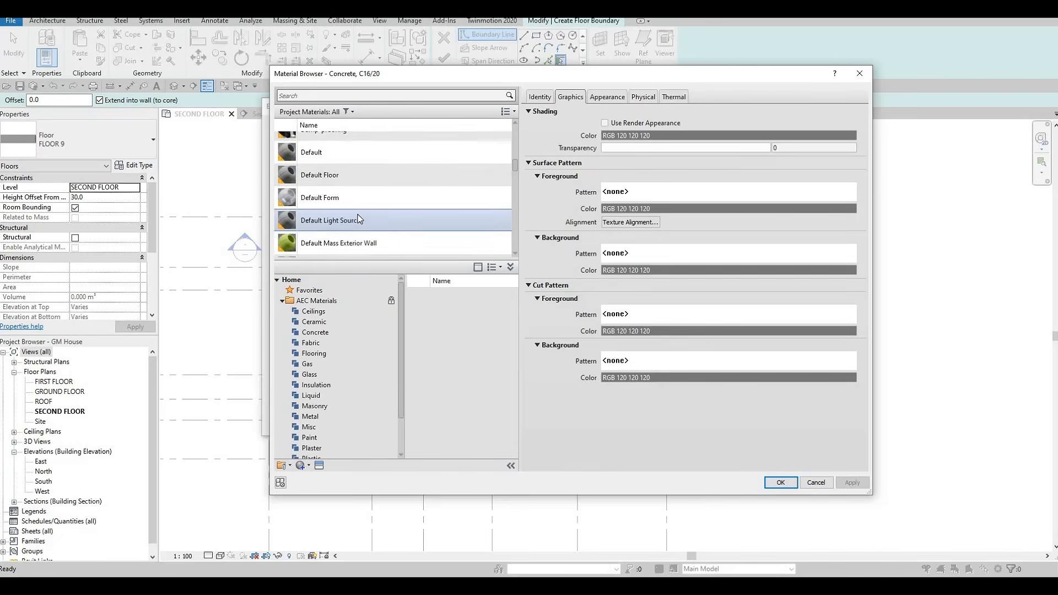
scroll(358, 213, "up", 5)
scroll(343, 221, "down", 3)
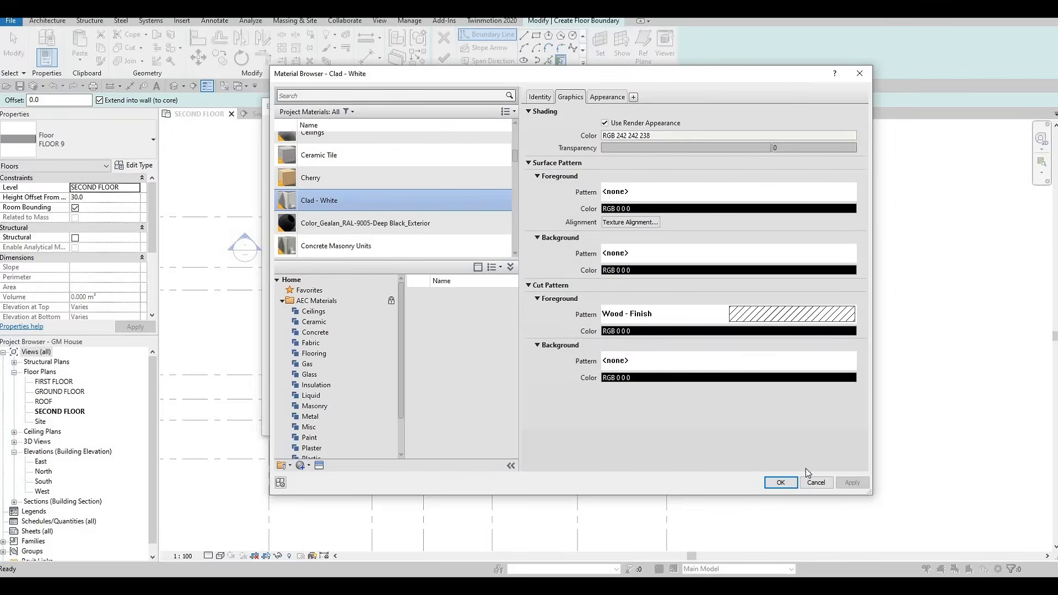
key("Return")
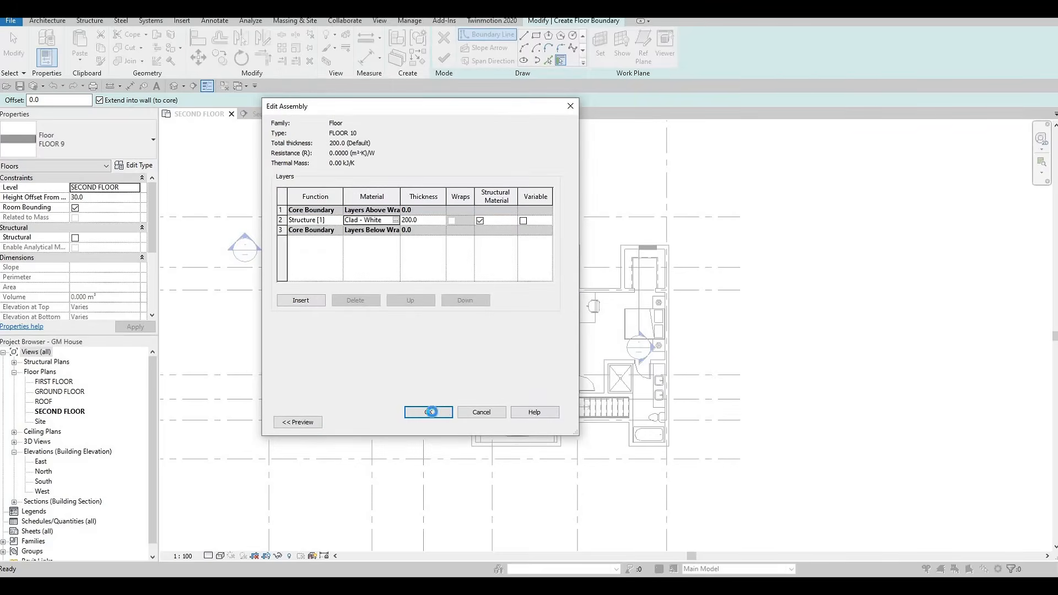
left_click(446, 413)
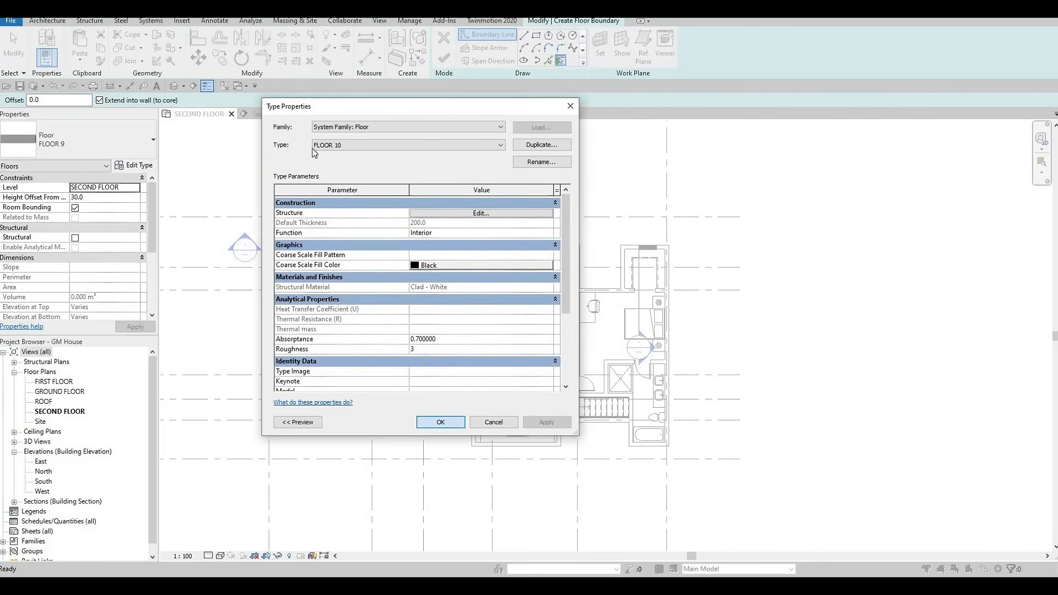
key("Return")
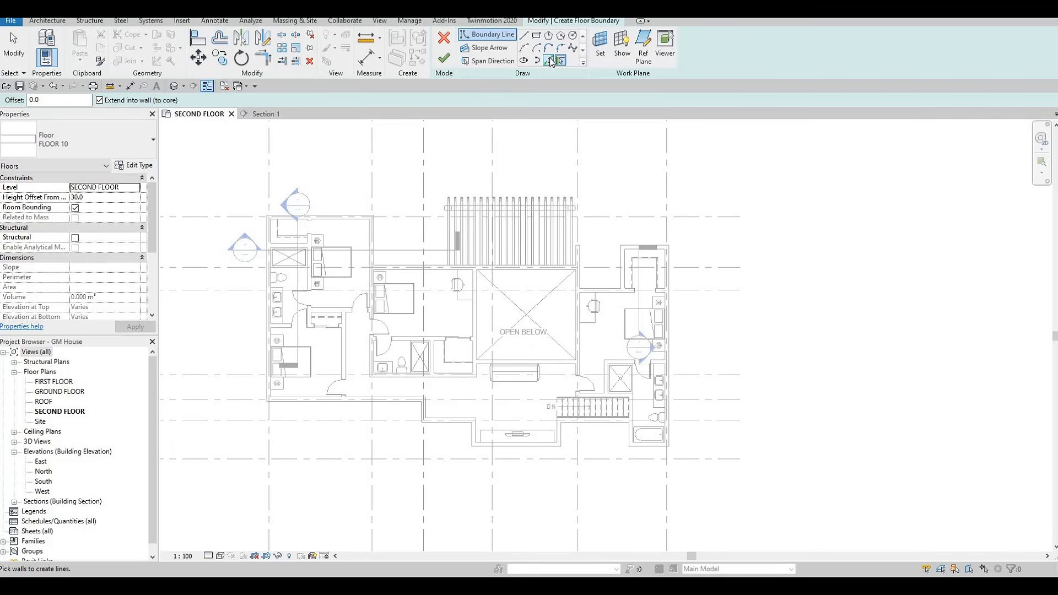
- Pick floor boundary lines along the upper and side walls of the upper-left and middle bedrooms and the plan's left exterior wall
left_click(548, 60)
scroll(328, 231, "up", 3)
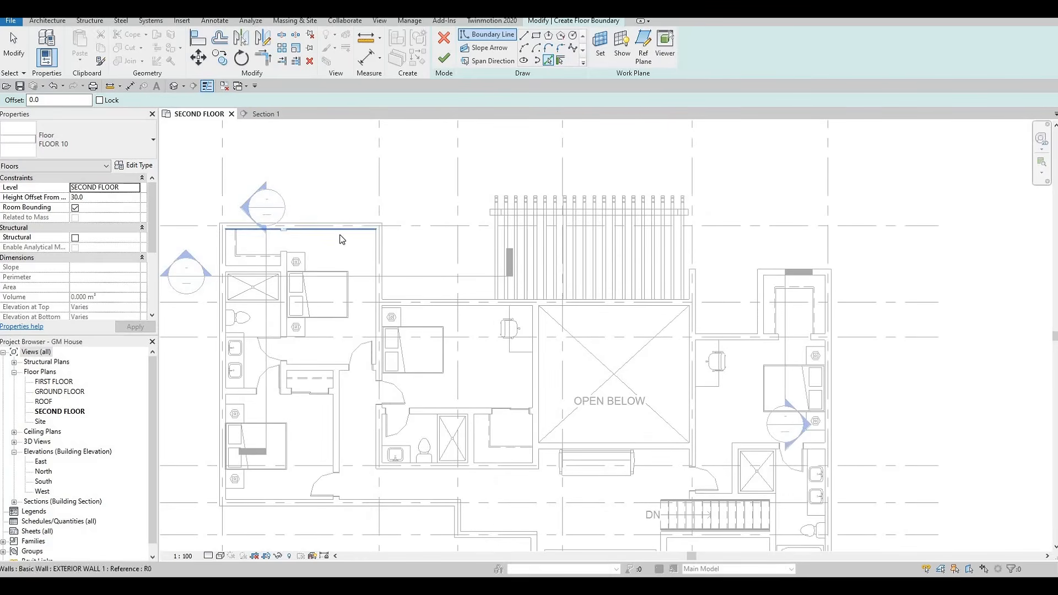
left_click(340, 238)
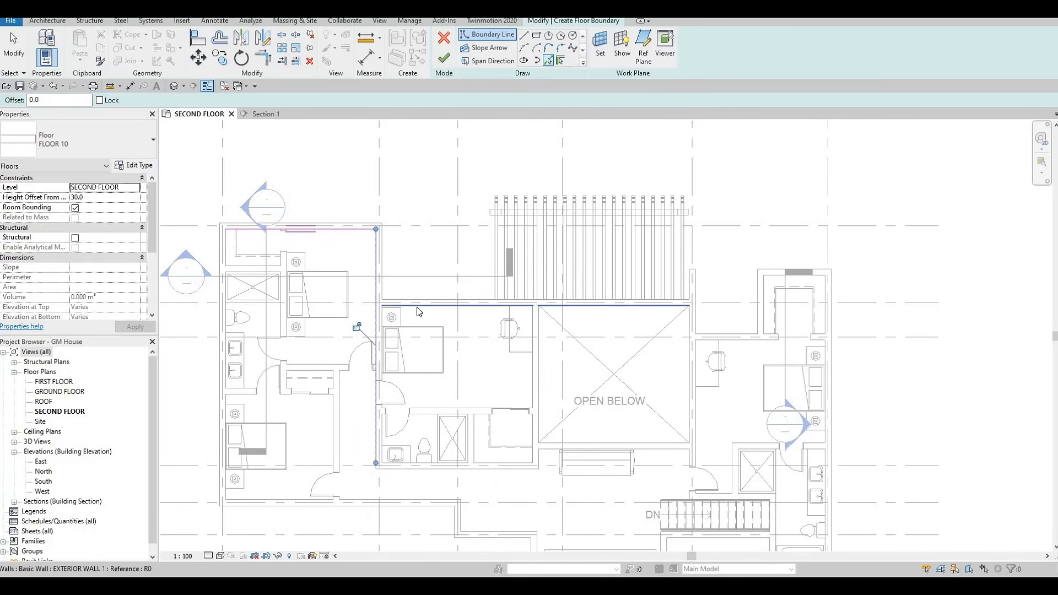
left_click(508, 339)
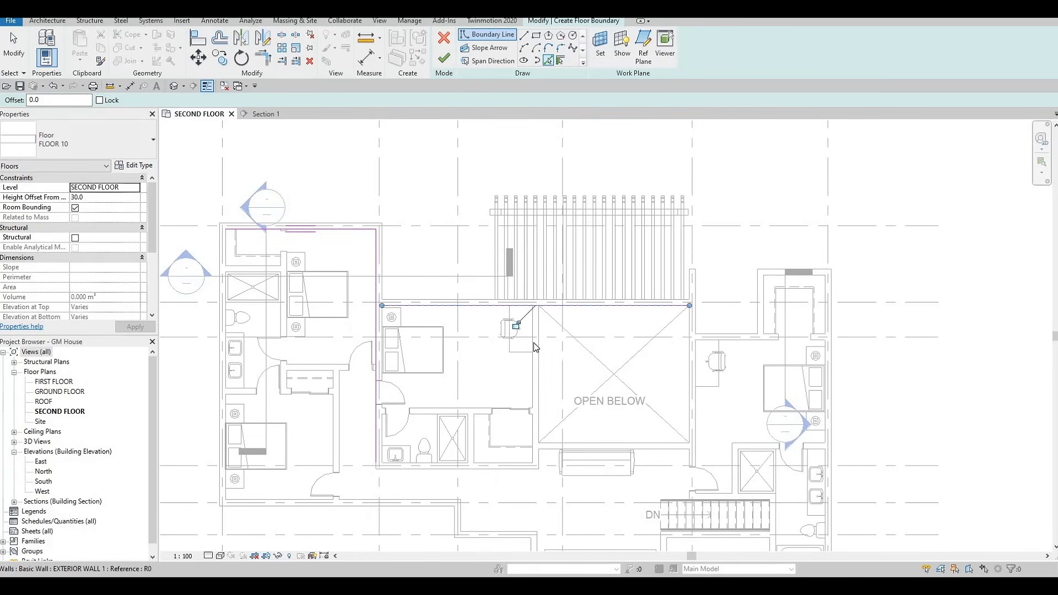
left_click(531, 376)
middle_click_drag(252, 239, 347, 241)
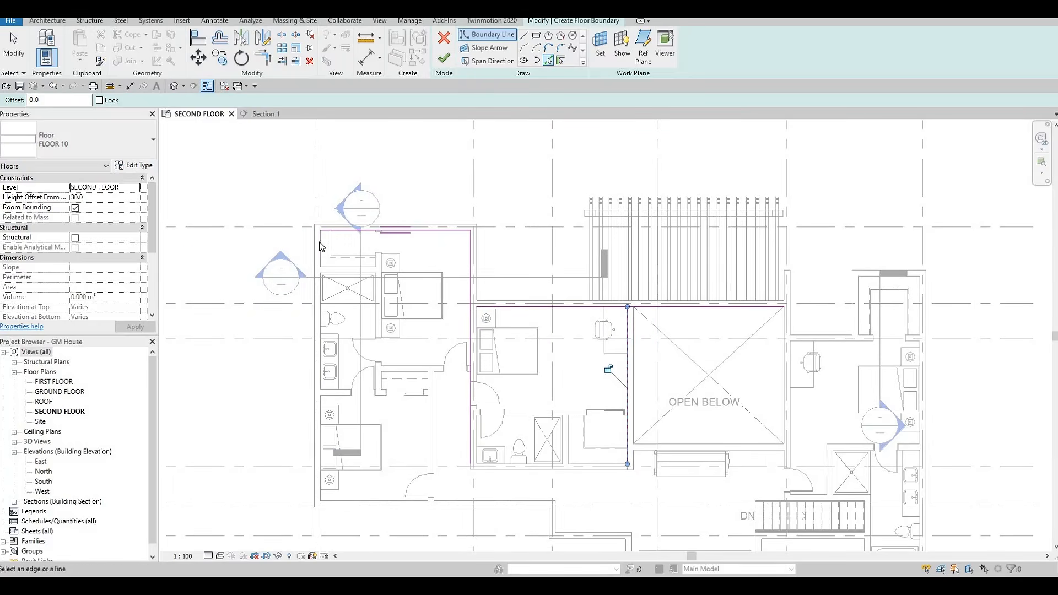
left_click(312, 231)
- Pick floor boundary lines along the lower exterior walls, from the lower-left bedroom around the stepped hallway and TV alcove up to the stair
scroll(312, 232, "down", 3)
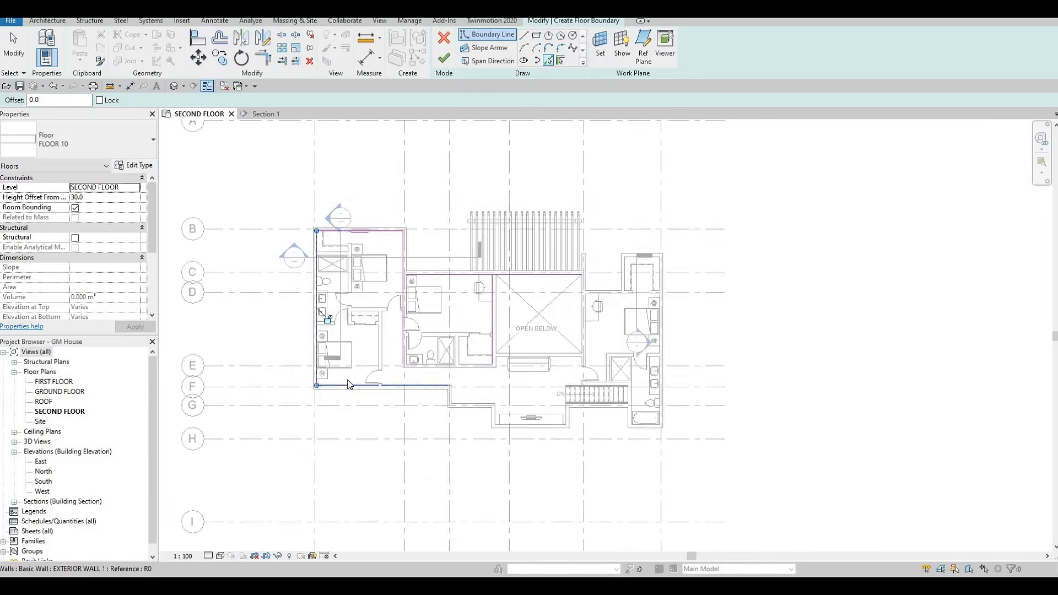
left_click(348, 384)
scroll(453, 395, "up", 3)
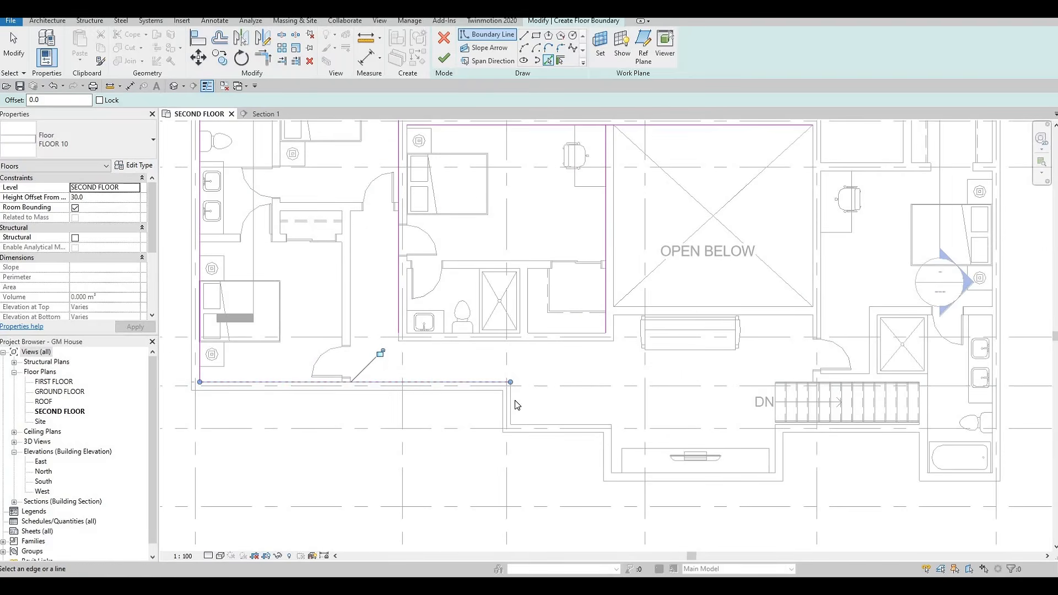
left_click(550, 417)
left_click(616, 441)
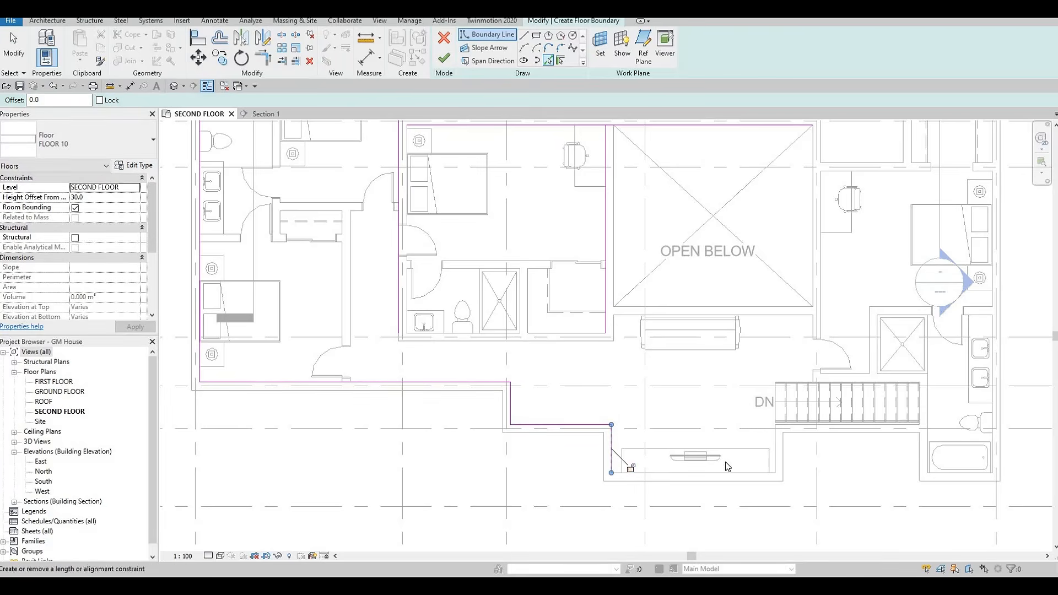
left_click(767, 475)
scroll(769, 473, "up", 2)
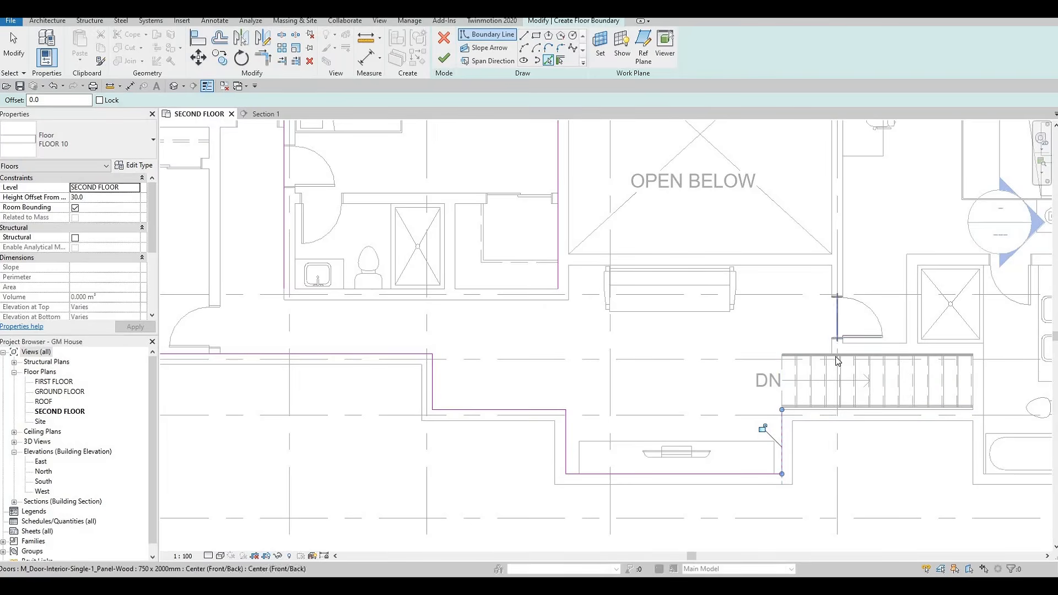
- Pick the upper edge of the stair as a floor boundary line
scroll(829, 358, "up", 4)
scroll(820, 369, "up", 4)
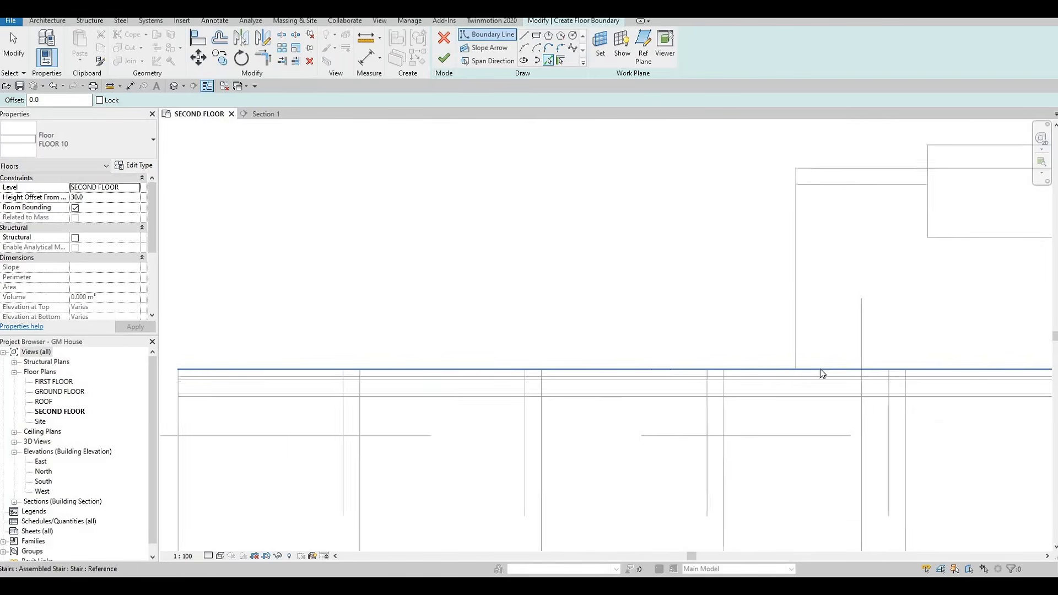
left_click(820, 369)
scroll(716, 286, "down", 4)
scroll(742, 265, "down", 4)
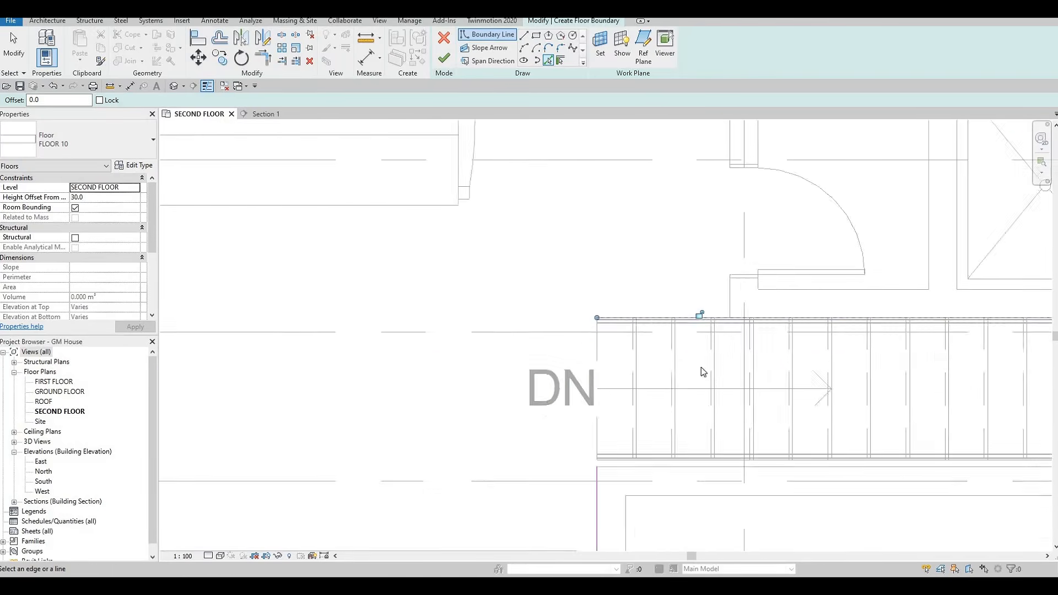
scroll(761, 453, "down", 1)
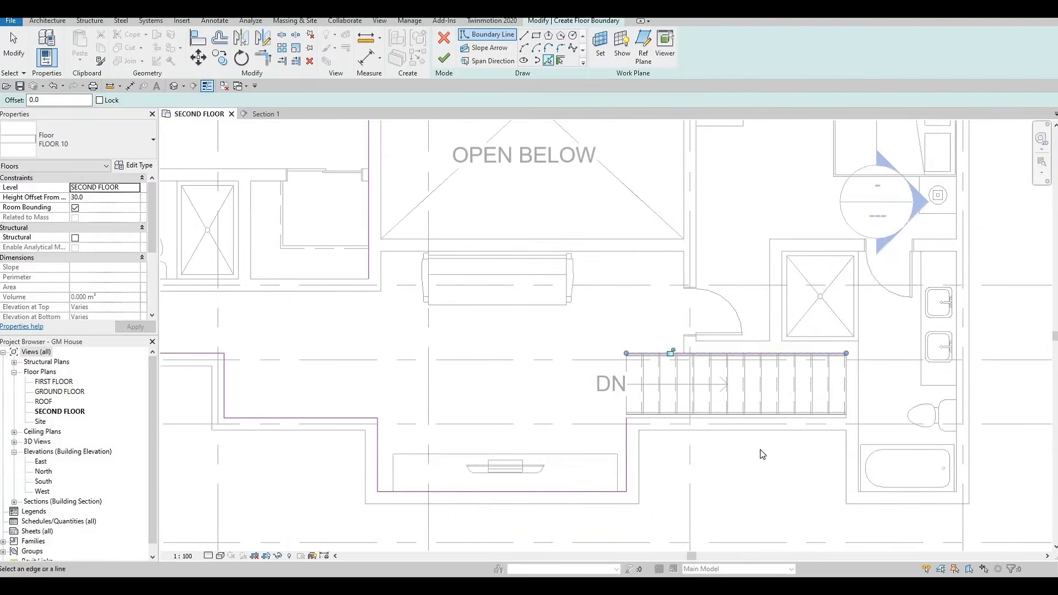
- Pick boundary lines along the inner, lower and exterior side walls of the bathroom beside the stair
scroll(749, 422, "up", 2)
scroll(756, 355, "up", 2)
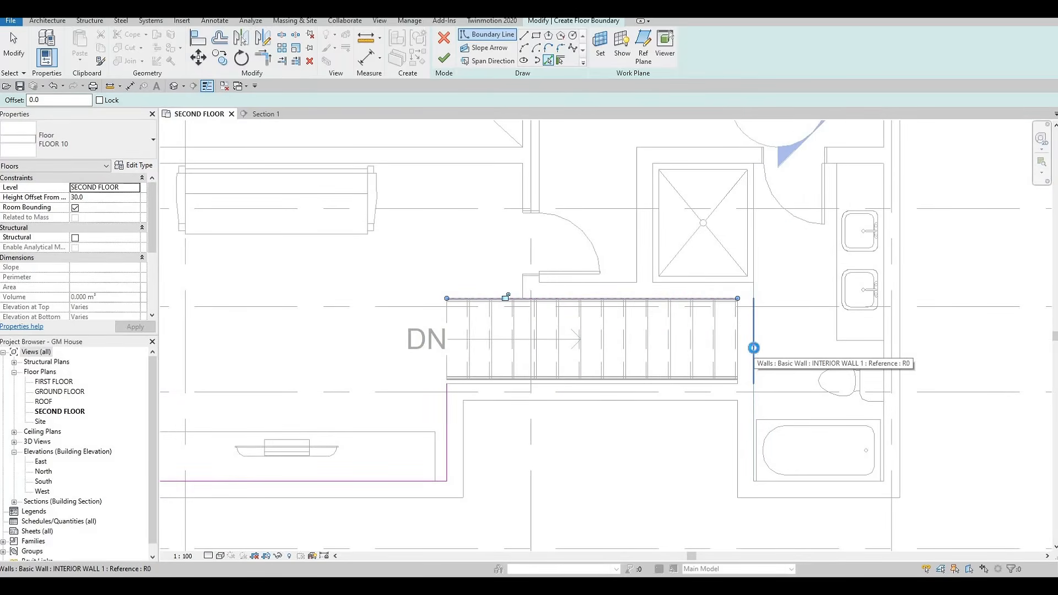
left_click(757, 377)
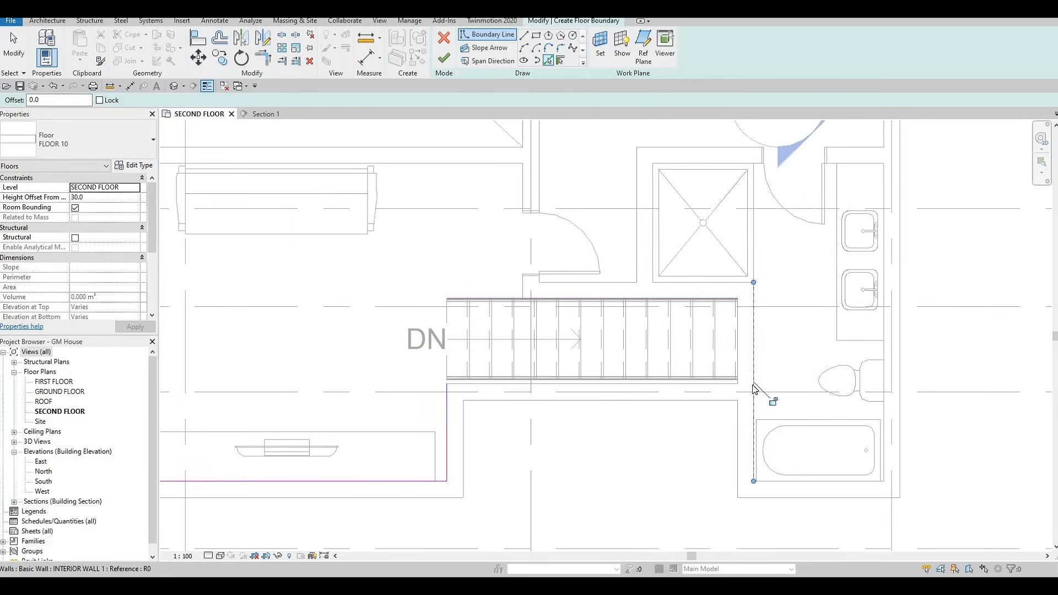
left_click(780, 483)
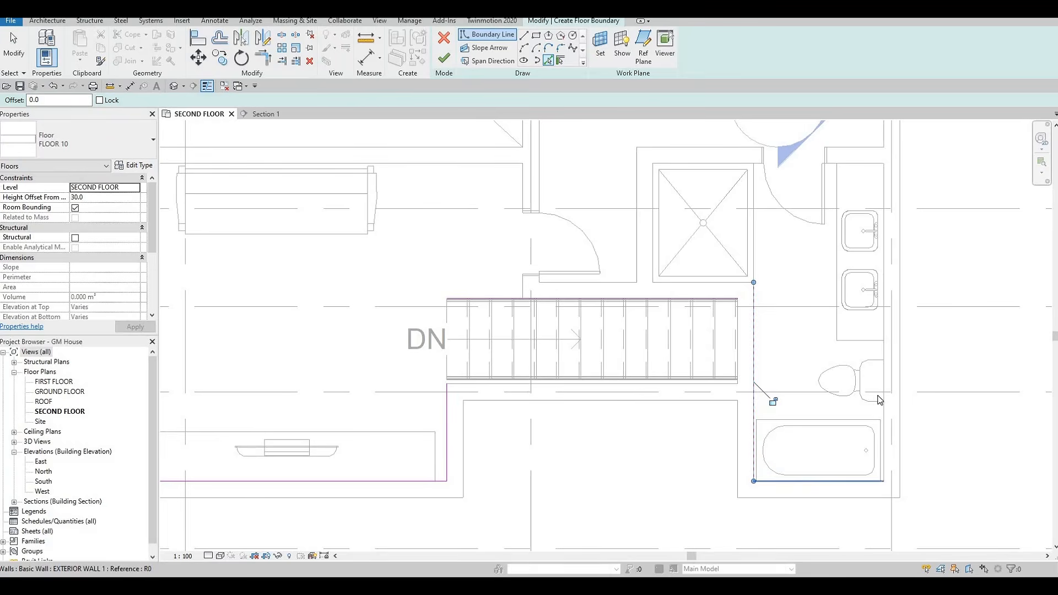
left_click(882, 354)
scroll(800, 526, "down", 2)
middle_click_drag(735, 281, 701, 517)
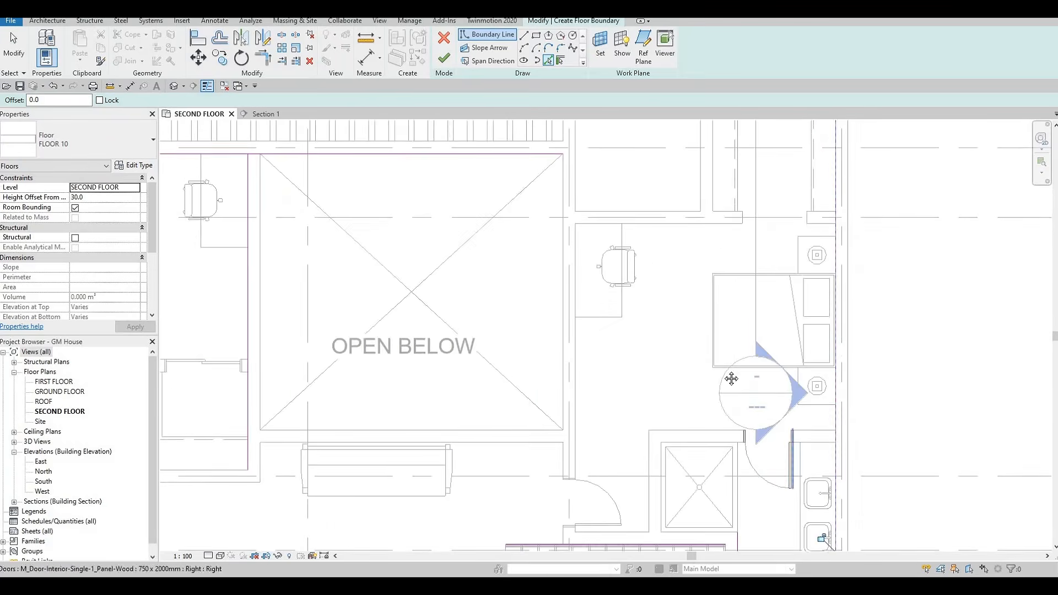
- Pick boundary lines along the upper and inner side walls of the right bedroom's closet
scroll(735, 376, "down", 3)
middle_click_drag(741, 267, 741, 340)
scroll(744, 266, "up", 3)
left_click(741, 275)
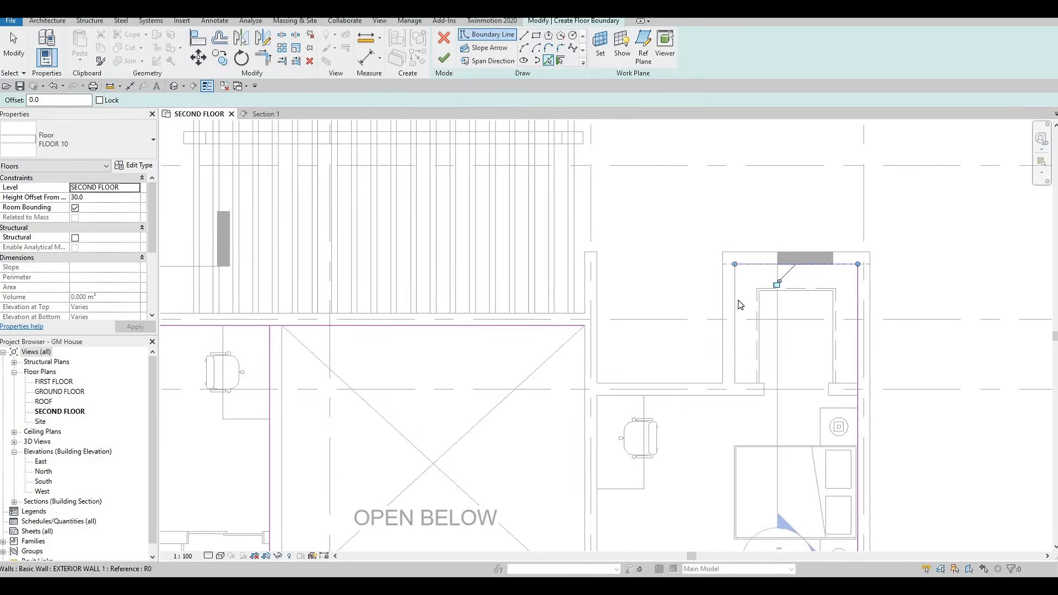
left_click(721, 402)
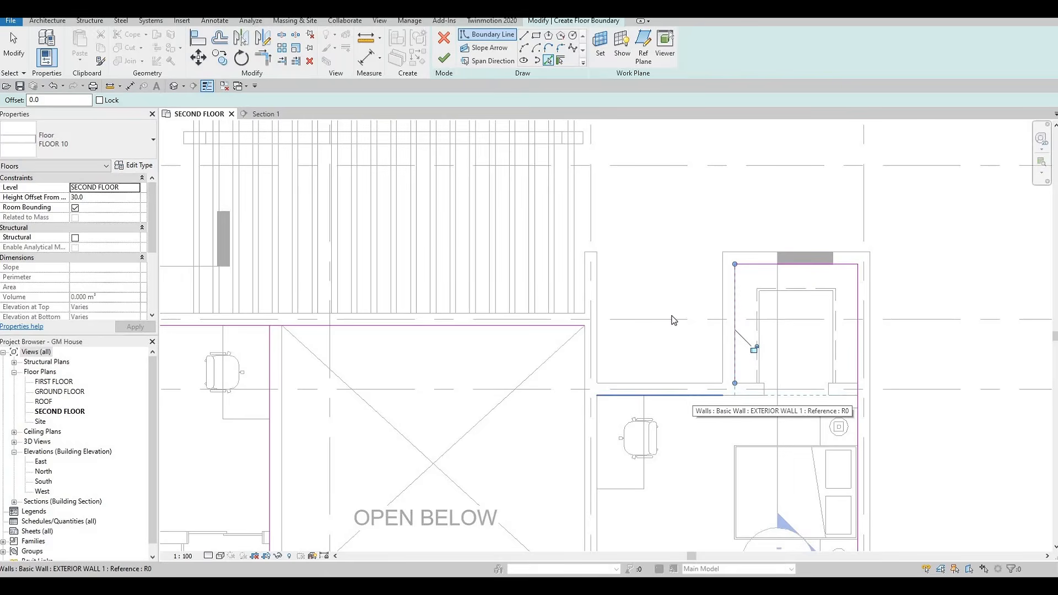
- Pick boundary lines along the wall between the open-below void and the right bedroom and along the void's lower wall
scroll(672, 319, "down", 4)
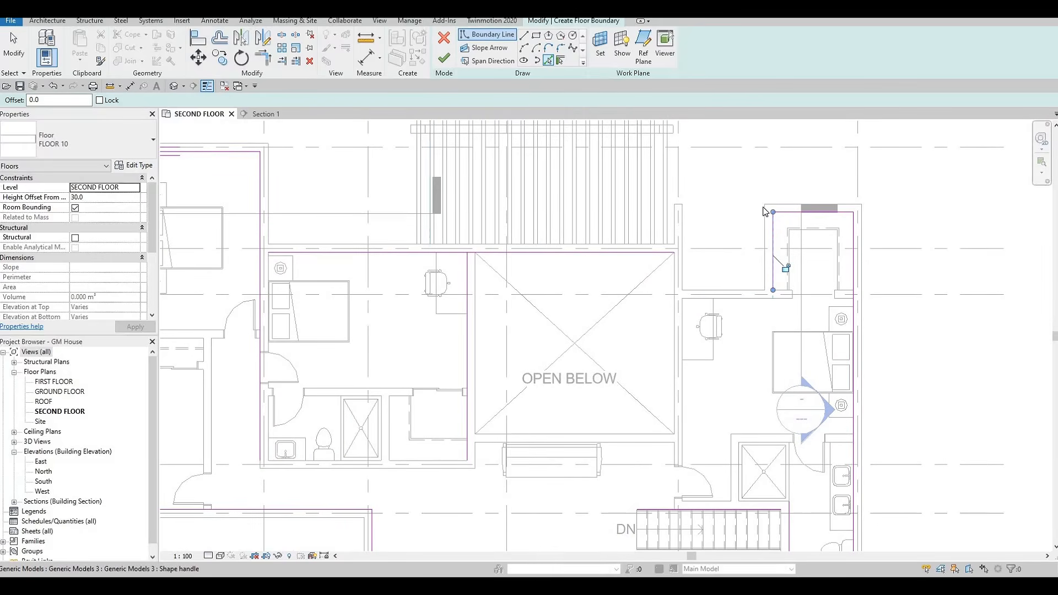
left_click(682, 408)
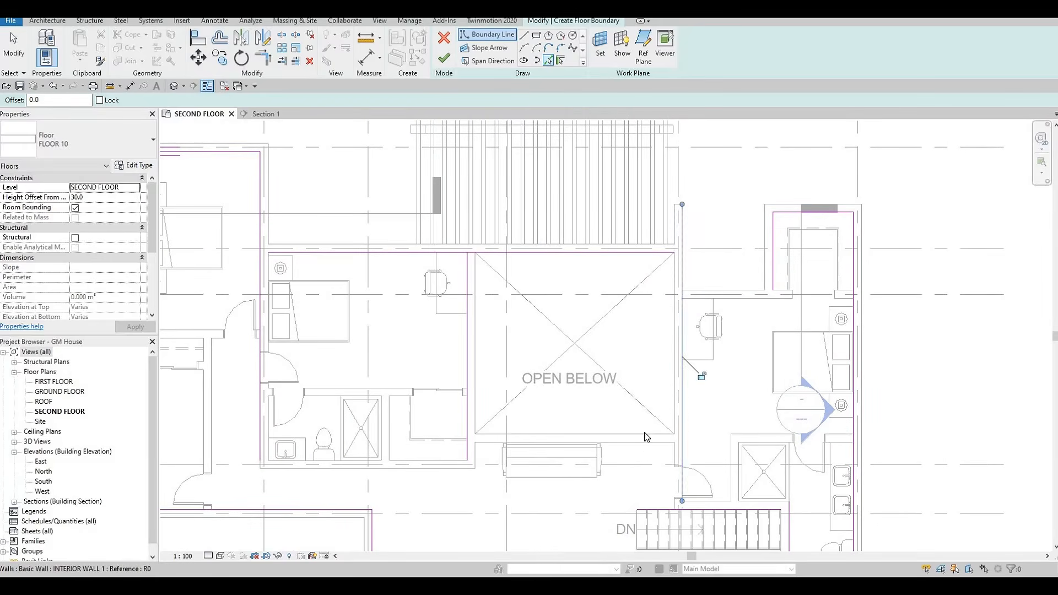
left_click(512, 426)
scroll(551, 306, "down", 2)
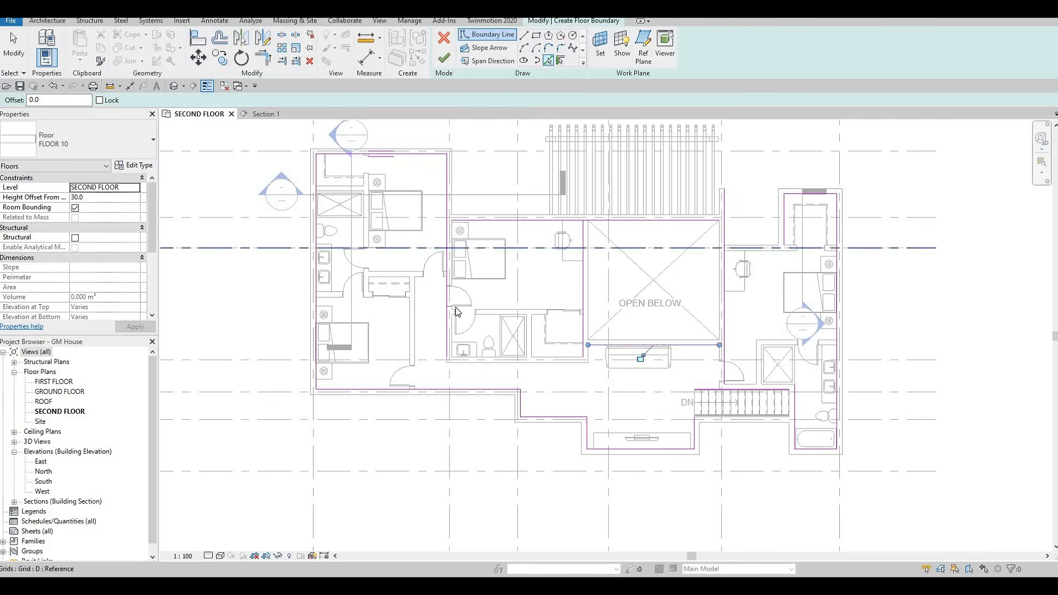
middle_click_drag(447, 245, 462, 317)
- Trim the upper-left bedroom's side boundary line and the middle bedroom's upper boundary line into a corner
key("Escape")
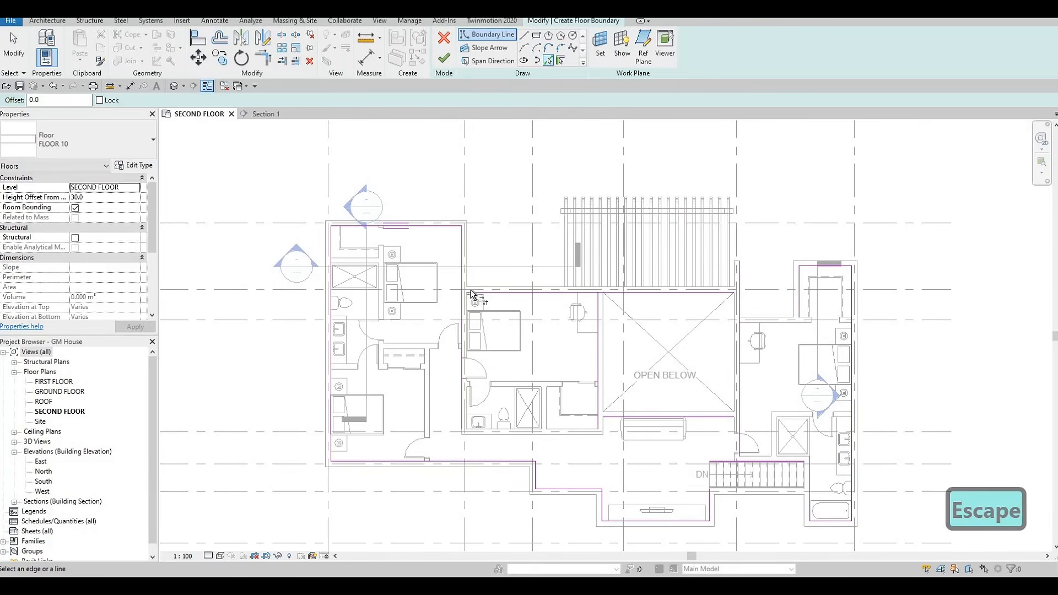
key("t")
key("r")
scroll(466, 276, "up", 2)
left_click(478, 301)
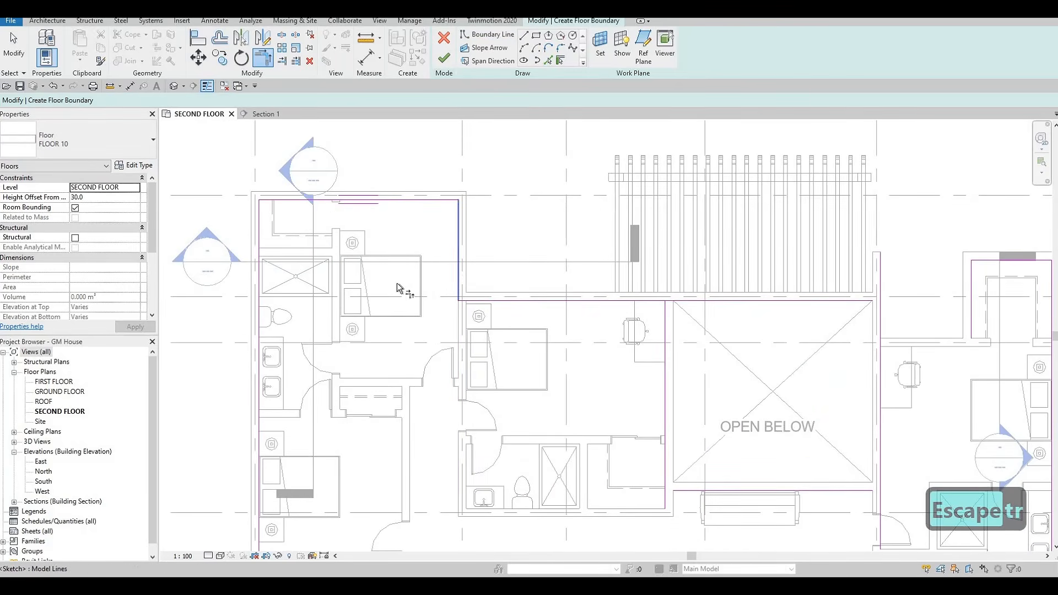
scroll(365, 237, "down", 1)
middle_click_drag(330, 414, 347, 343)
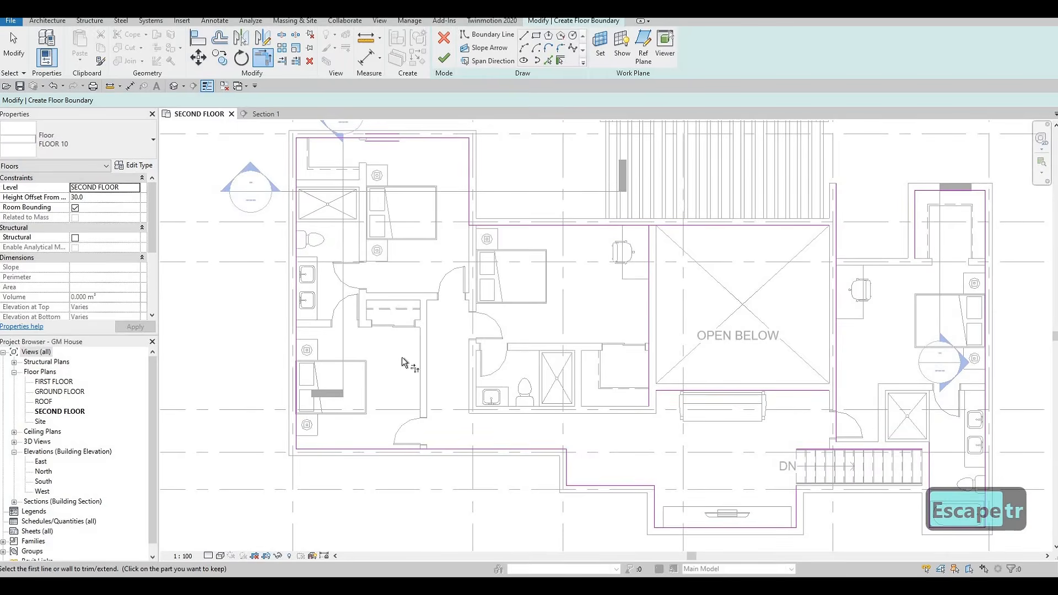
- Trim the stair's upper boundary line and the bathroom's inner side line into a corner
middle_click_drag(547, 487, 417, 389)
middle_click_drag(641, 402, 636, 433)
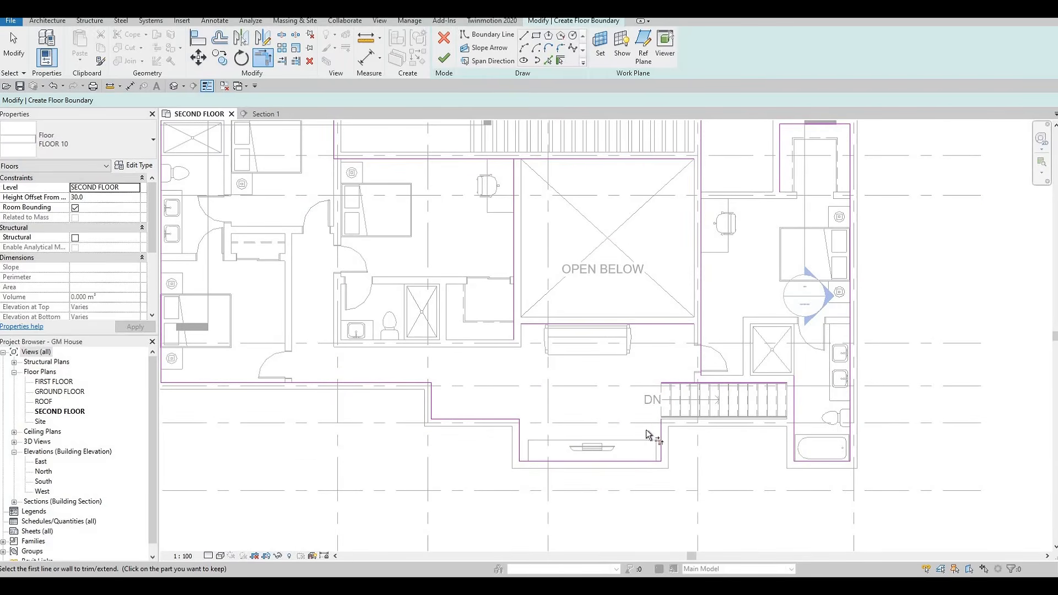
middle_click_drag(750, 376, 633, 335)
left_click(677, 384)
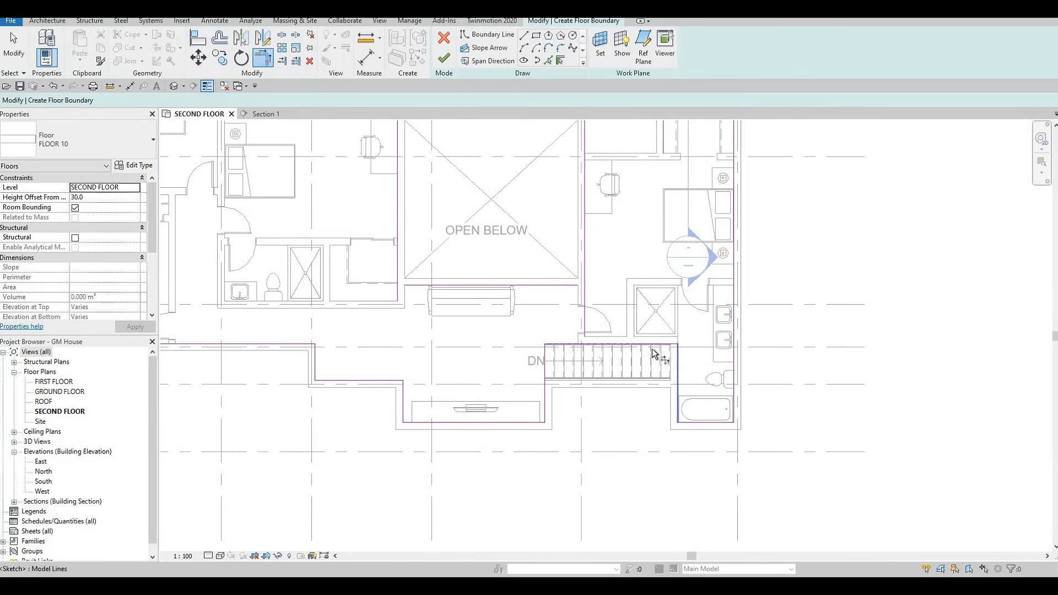
left_click(652, 348)
scroll(654, 351, "up", 3)
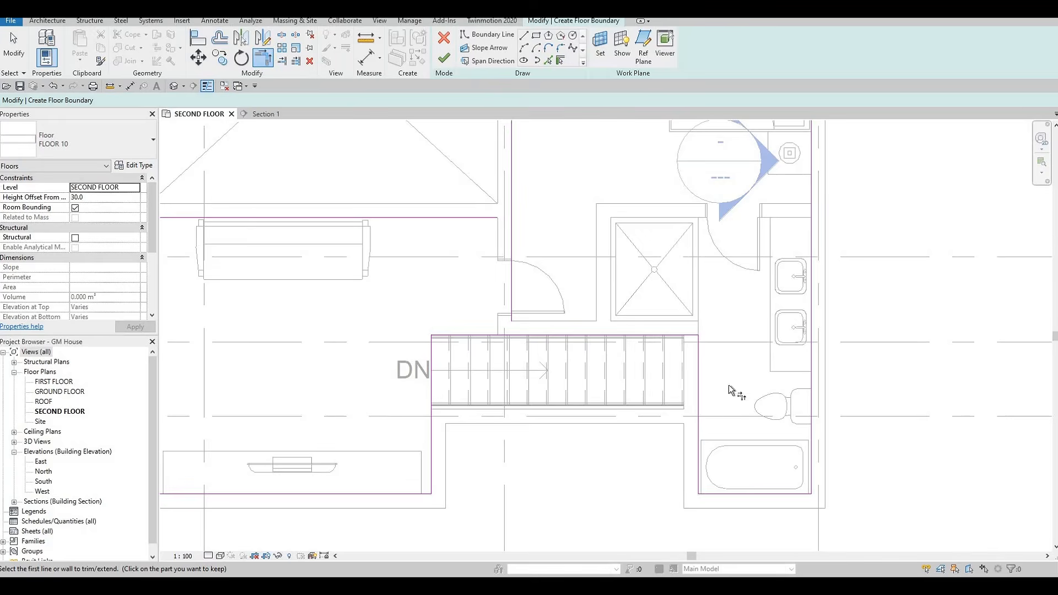
middle_click_drag(723, 439, 723, 401)
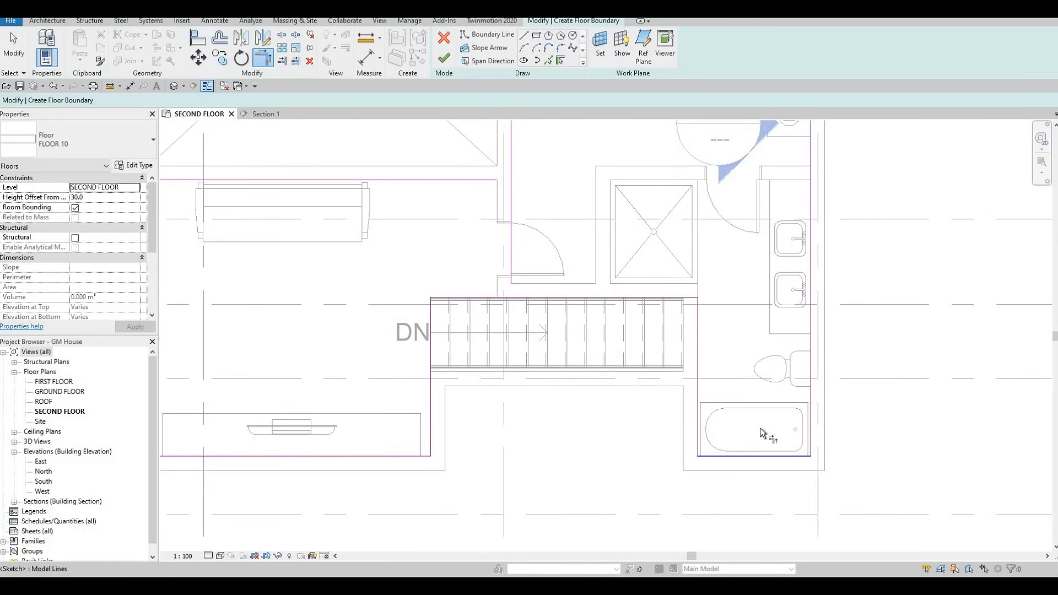
- Try to trim the line below the open-below void to the lower part of the right bedroom's wall line, and undo the trim
scroll(741, 443, "down", 3)
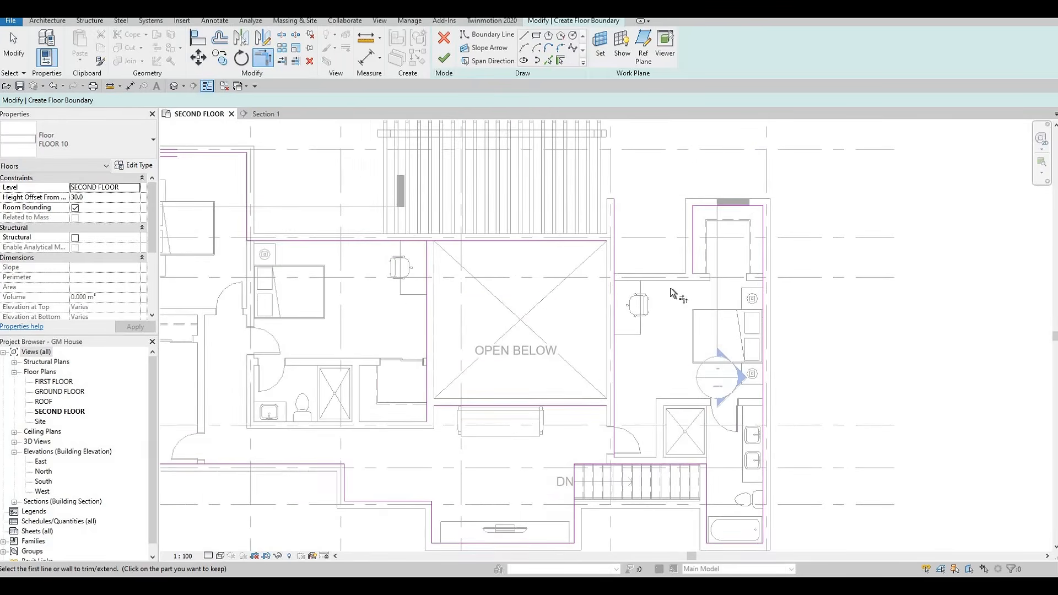
scroll(683, 295, "up", 1)
middle_click_drag(683, 376, 742, 369)
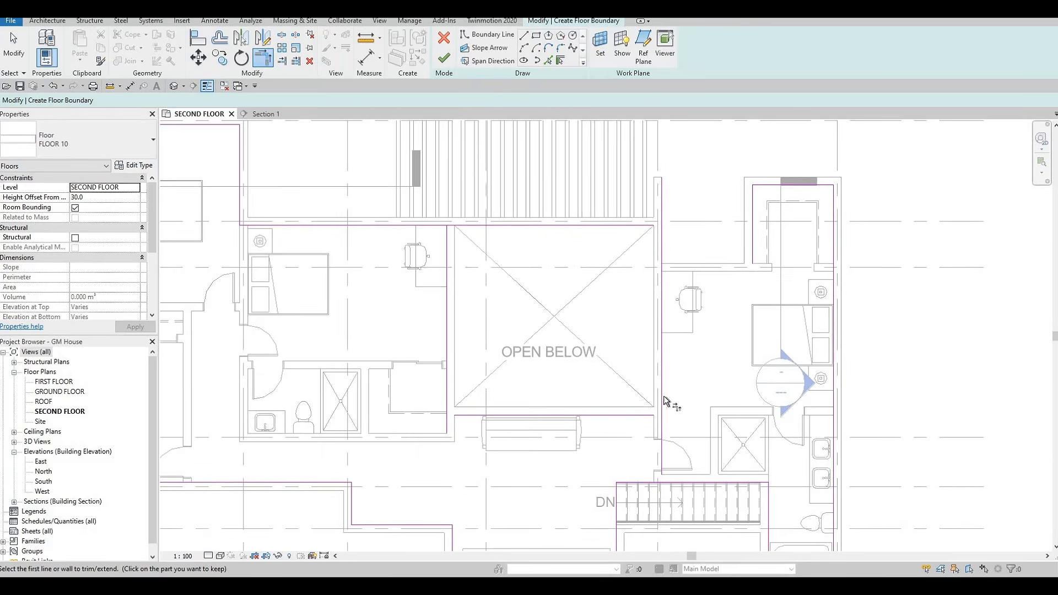
middle_click_drag(672, 394, 710, 371)
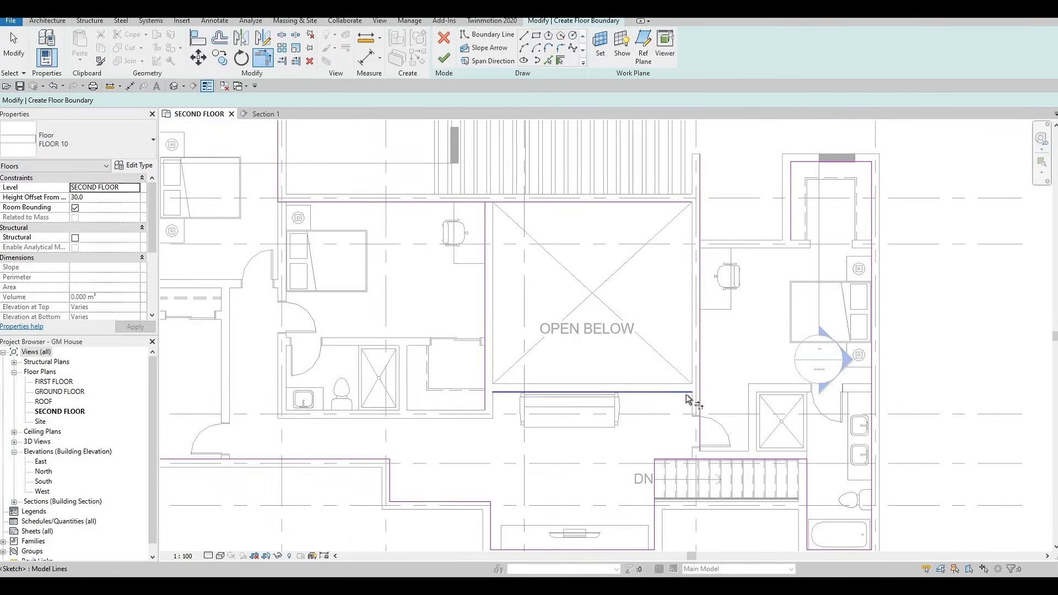
left_click(687, 394)
left_click(699, 405)
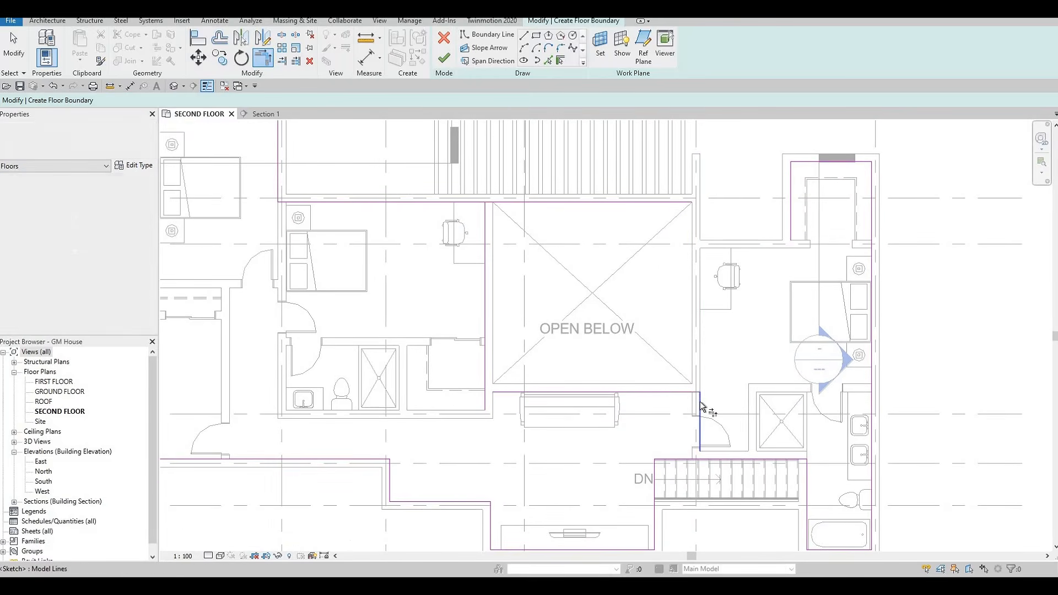
key("ctrl+z")
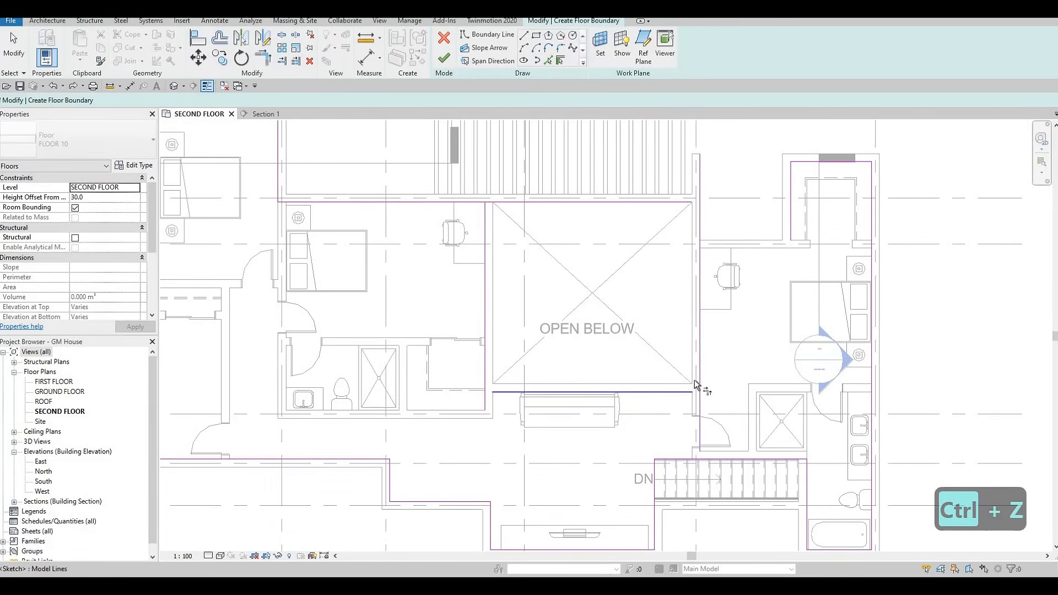
- Trim the boundary lines around the open-below void into corners at its lower edge and at the middle bedroom's upper wall
left_click(511, 390)
left_click(486, 369)
left_click(485, 212)
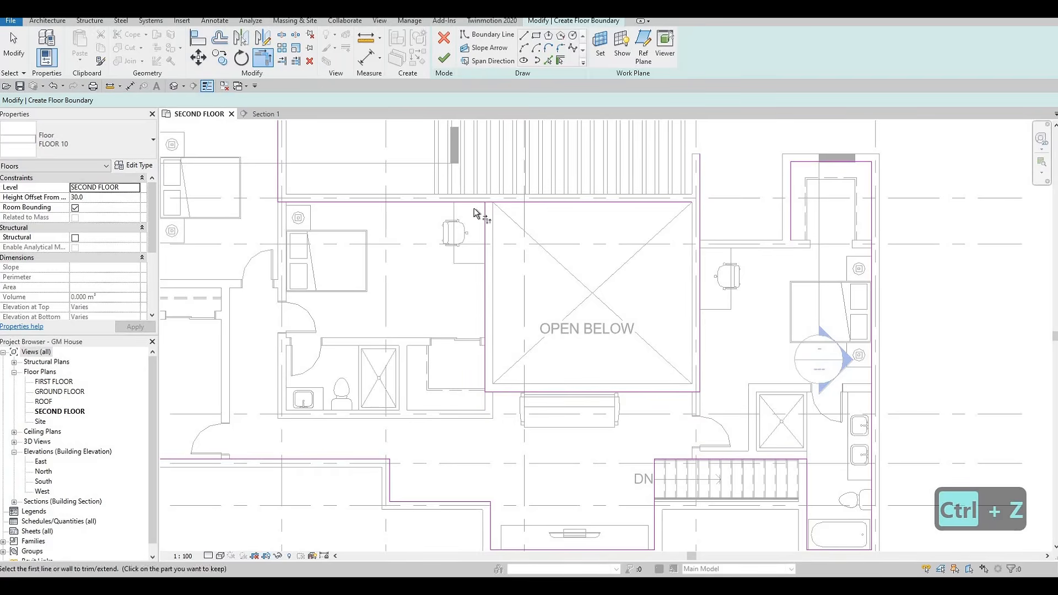
left_click(486, 237)
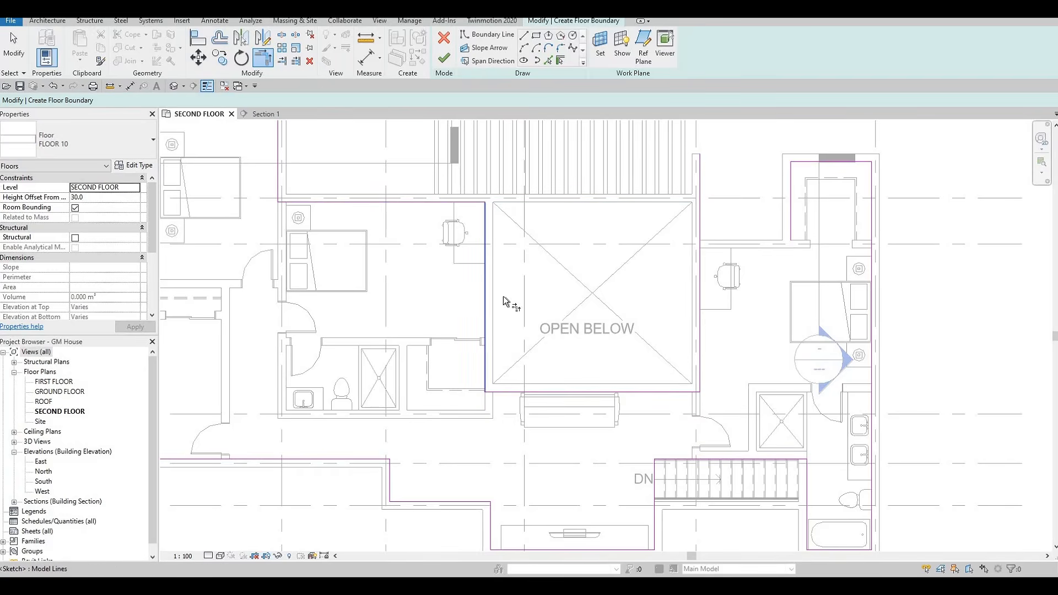
- Trim the right bedroom's inner wall line and the closet's upper boundary line into a corner
scroll(504, 296, "down", 2)
middle_click_drag(478, 245, 466, 258)
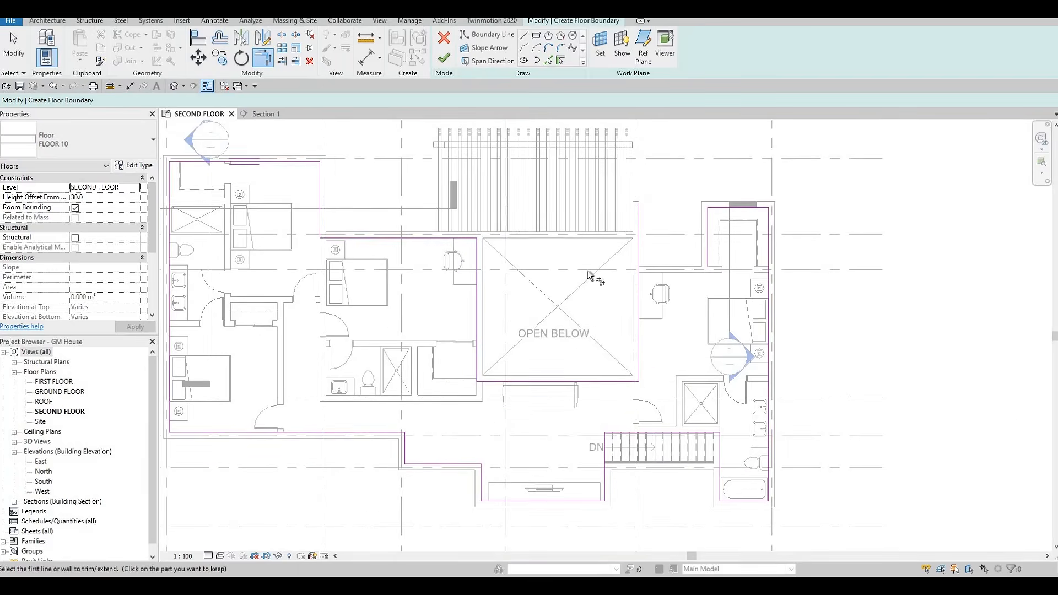
middle_click_drag(590, 287, 539, 301)
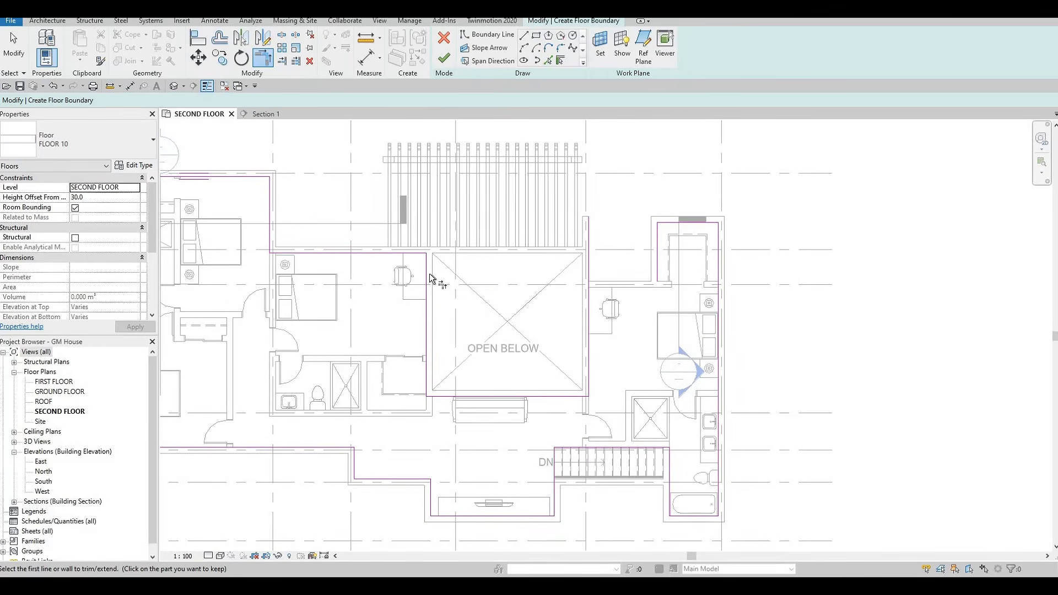
middle_click_drag(602, 275, 608, 304)
scroll(594, 299, "up", 3)
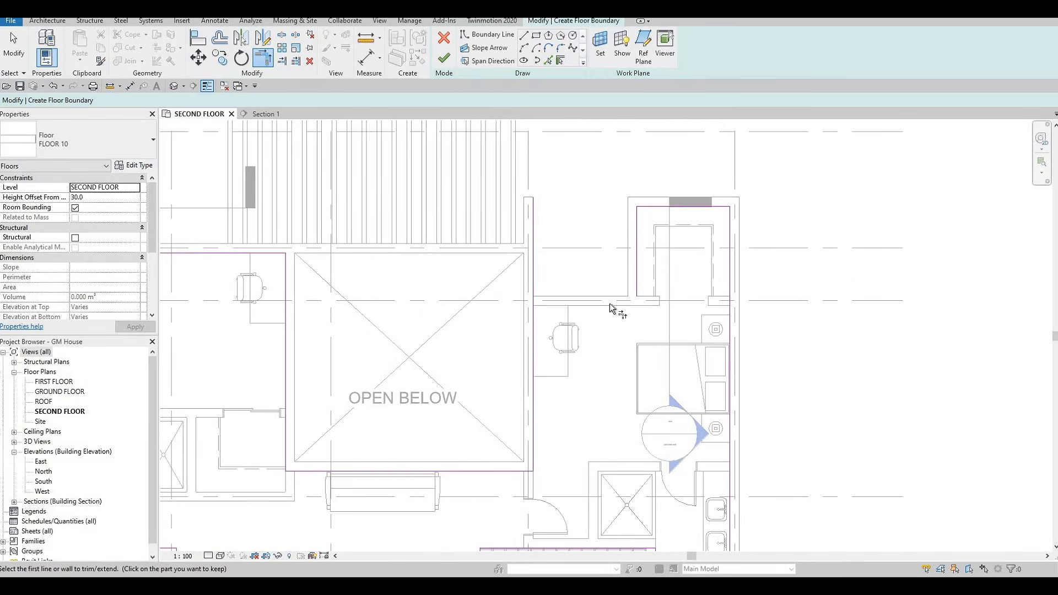
left_click(535, 227)
left_click(656, 206)
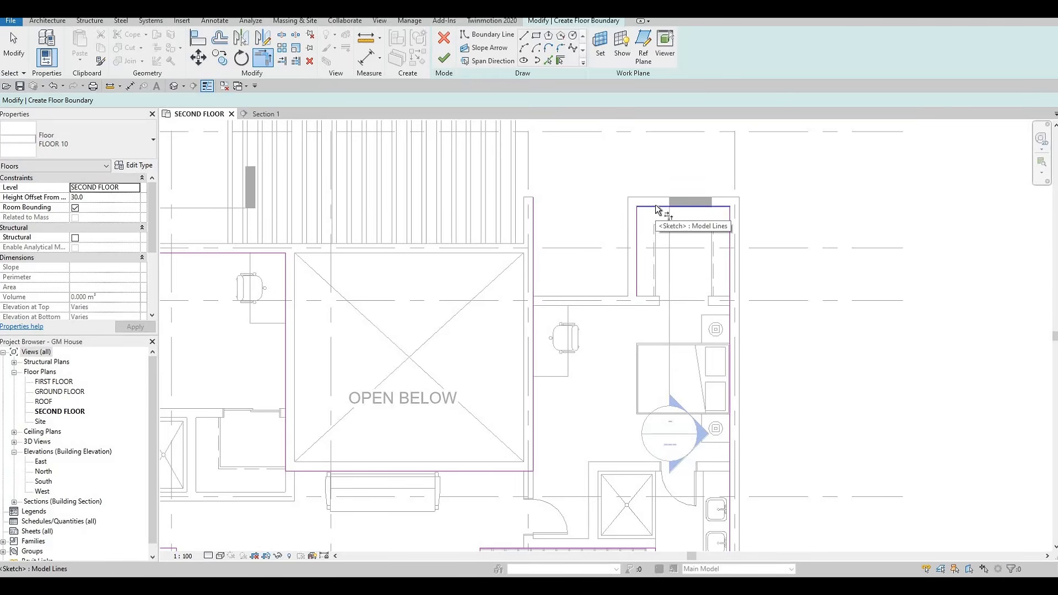
left_click(533, 245)
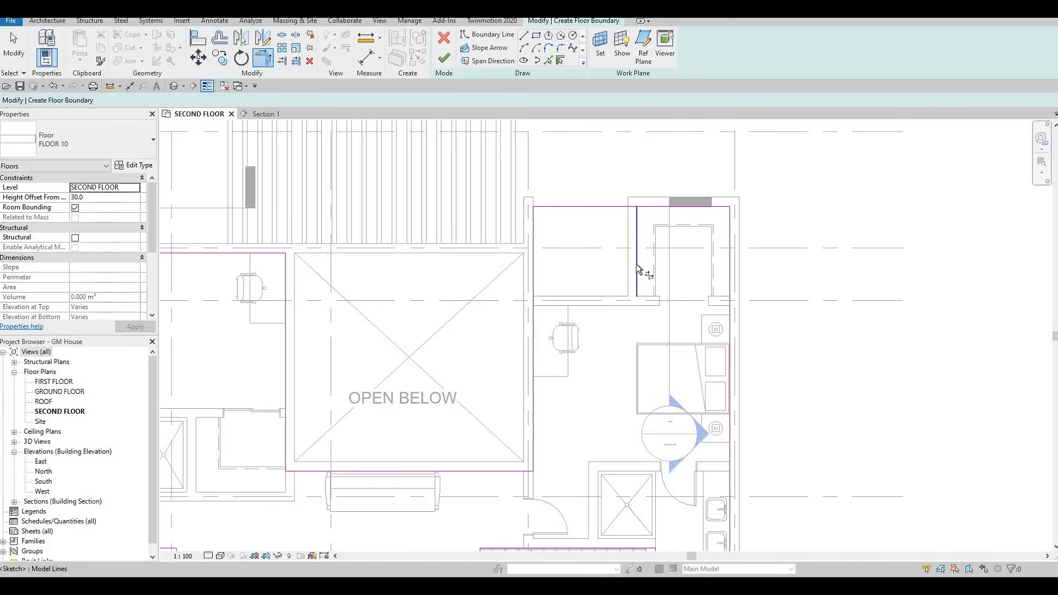
- Delete the leftover vertical boundary line along the closet's inner wall in the right bedroom
key("Escape")
key("Escape")
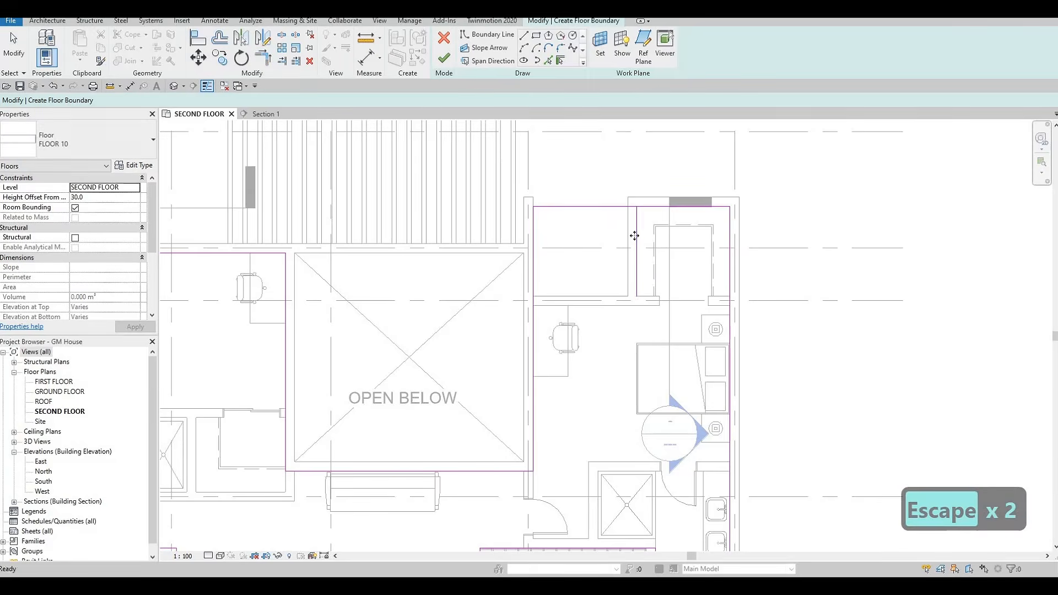
left_click(637, 233)
key("Delete")
scroll(625, 257, "down", 1)
scroll(639, 248, "down", 2)
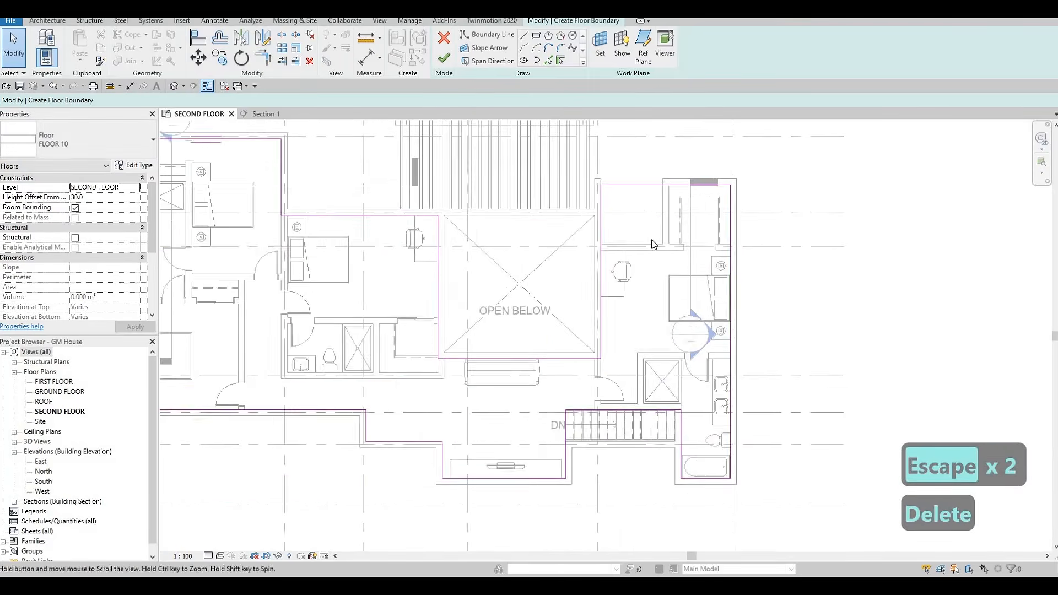
- Move the boundary line along the left bedroom's lower wall down onto grid H
key("Escape")
scroll(623, 289, "up", 5)
scroll(623, 289, "down", 4)
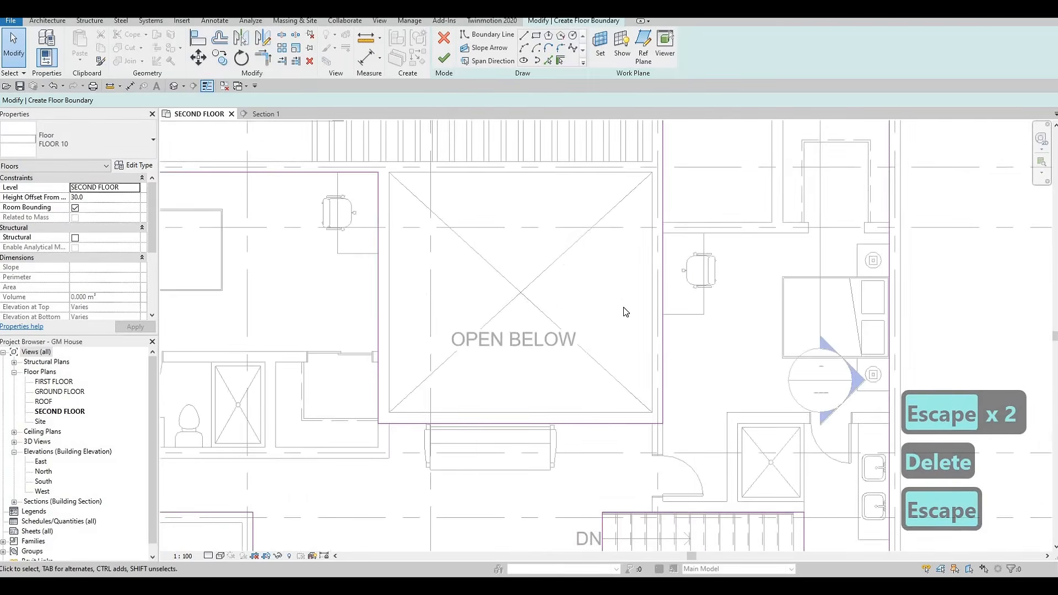
middle_click_drag(586, 295, 611, 282)
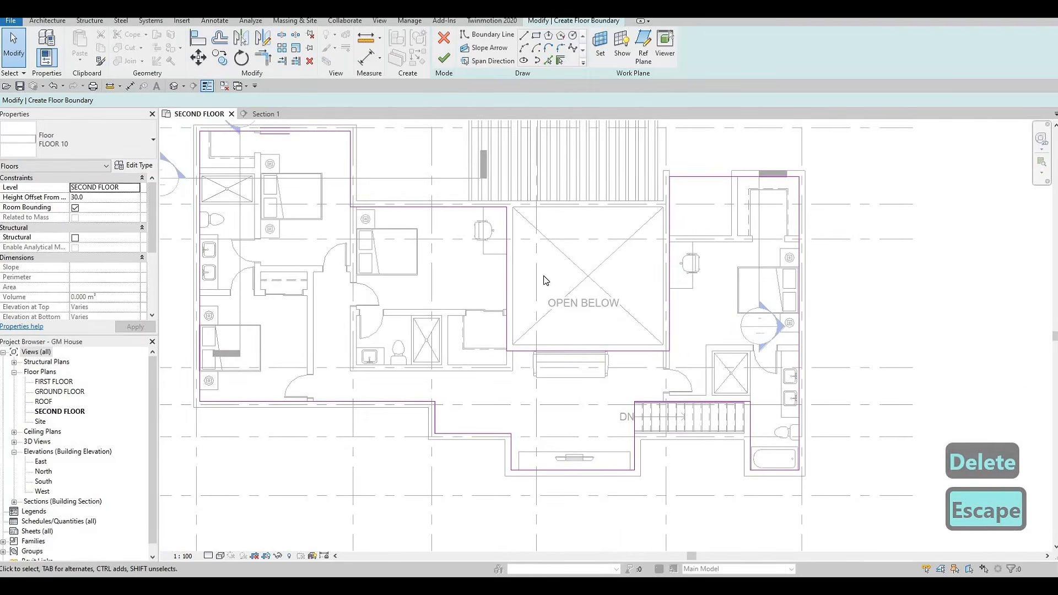
middle_click_drag(512, 296, 661, 359)
middle_click_drag(579, 244, 594, 251)
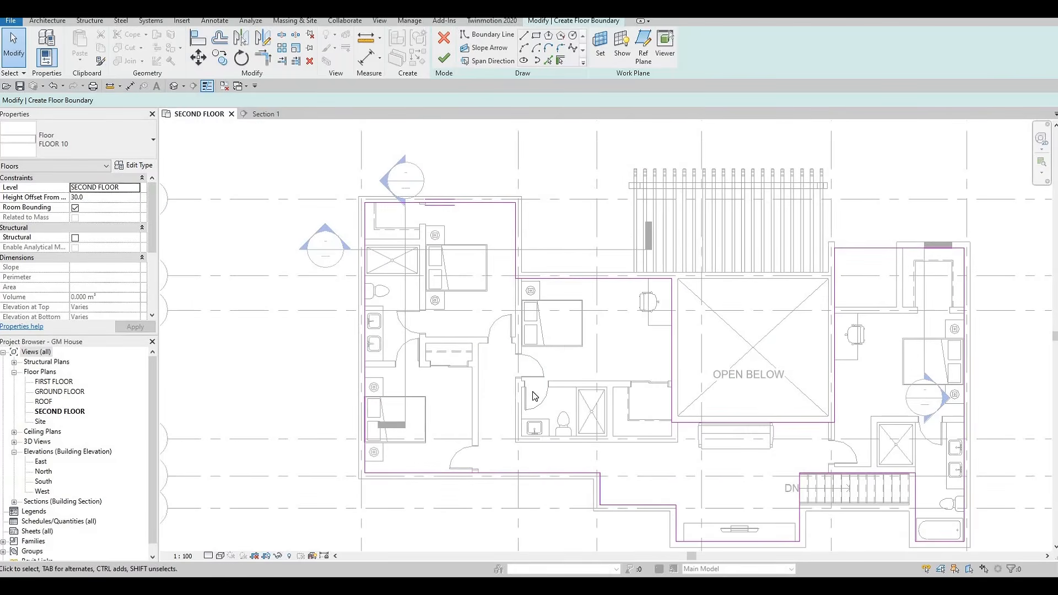
middle_click_drag(531, 397, 543, 324)
middle_click_drag(588, 396, 602, 325)
middle_click_drag(493, 169, 480, 120)
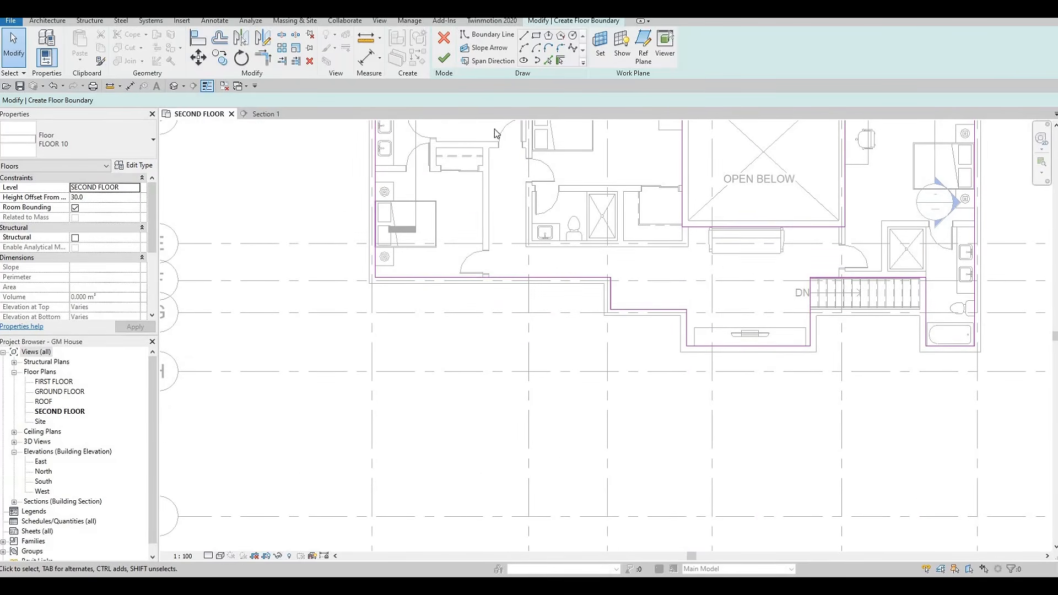
left_click_drag(497, 278, 513, 371)
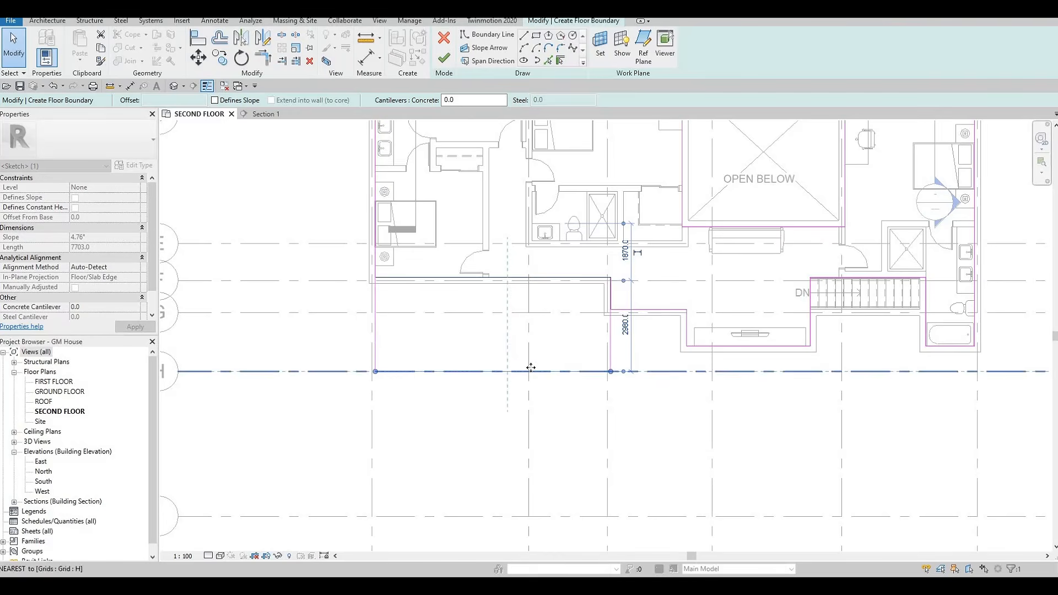
left_click(512, 306)
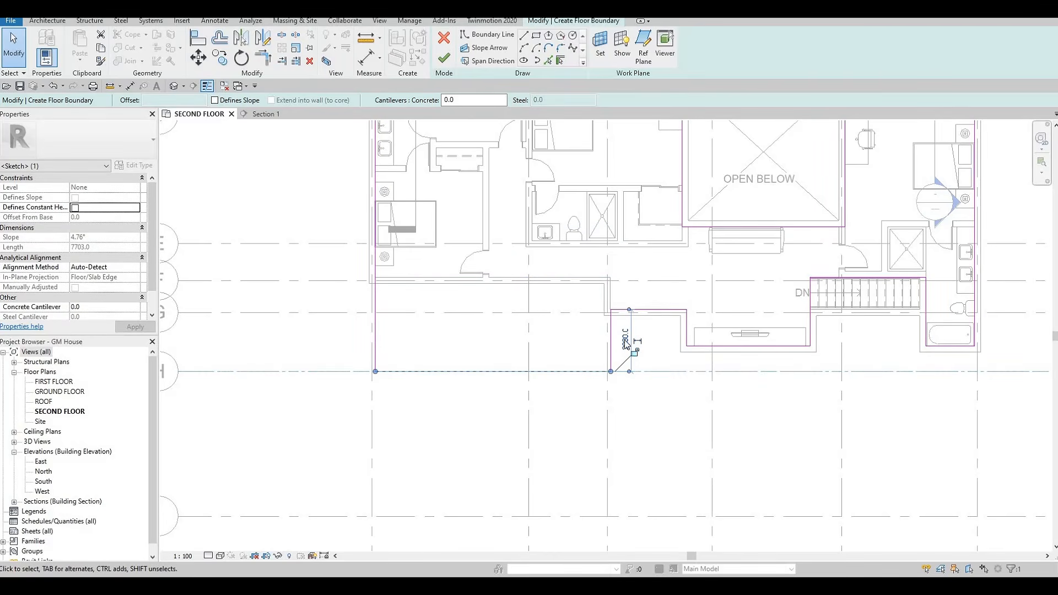
- Move the short vertical boundary line at the end of the grid H line 100 mm outward to the exterior wall's outer face
left_click(611, 325)
scroll(612, 320, "up", 3)
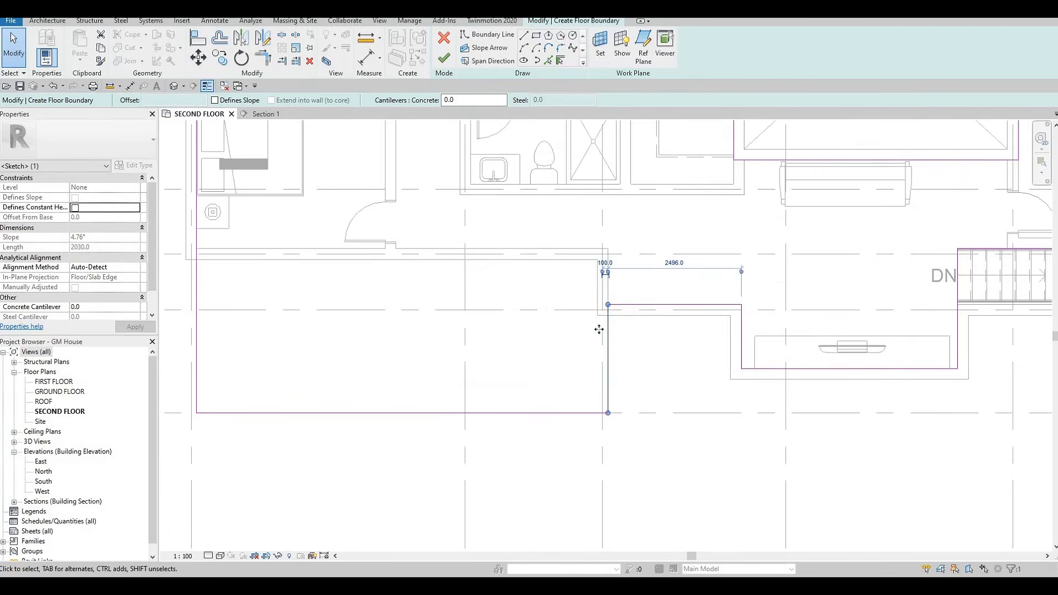
left_click_drag(599, 328, 522, 332)
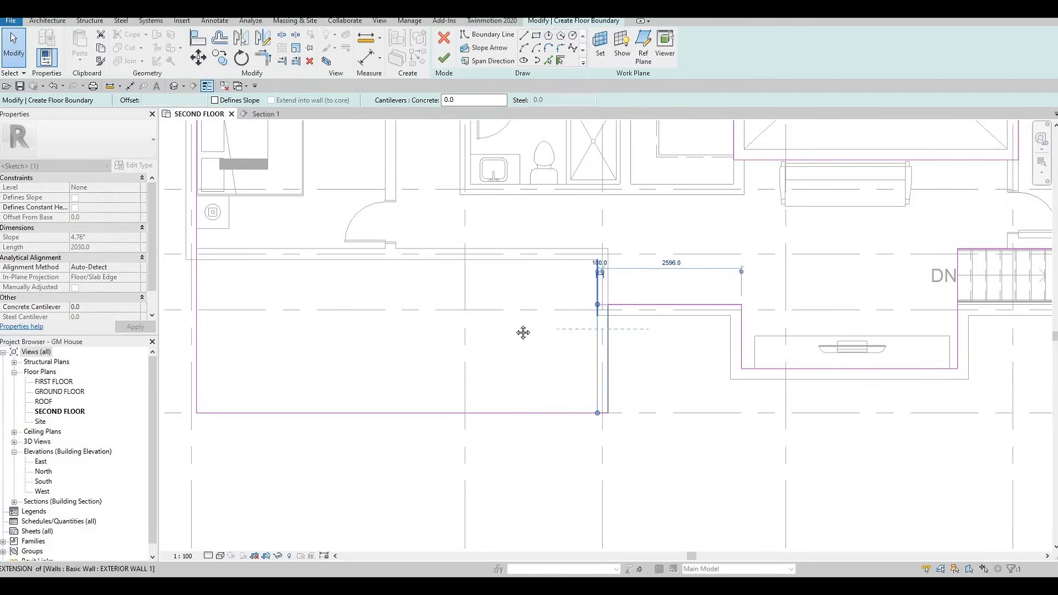
key("Escape")
scroll(511, 309, "down", 2)
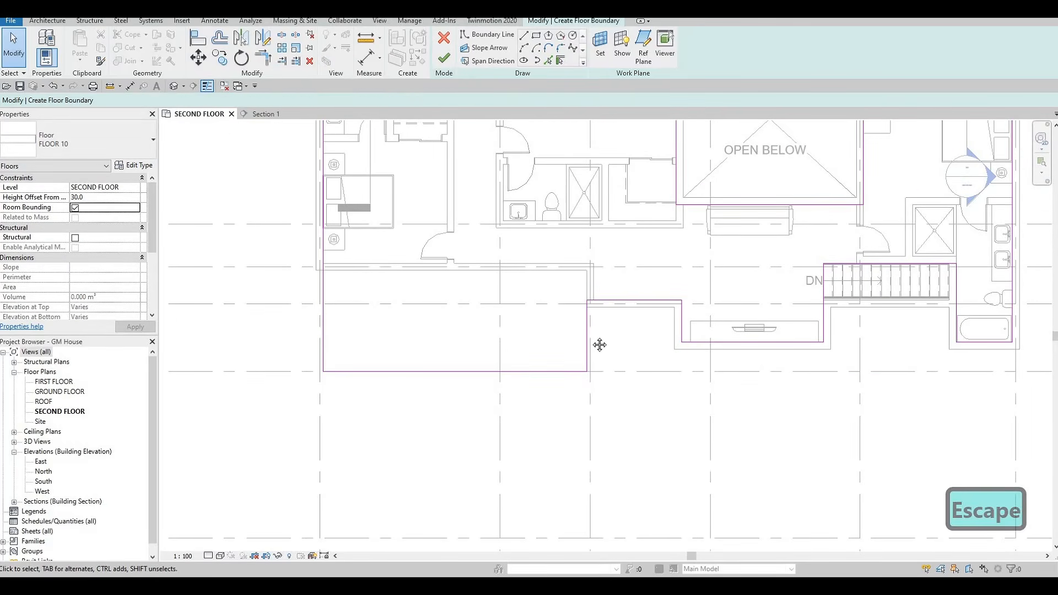
- Try to shift the boundary line along the stair's upper edge slightly upward into the wall
middle_click_drag(621, 320, 413, 456)
middle_click_drag(642, 246, 687, 226)
scroll(686, 234, "down", 2)
middle_click_drag(691, 356, 684, 298)
scroll(684, 297, "up", 1)
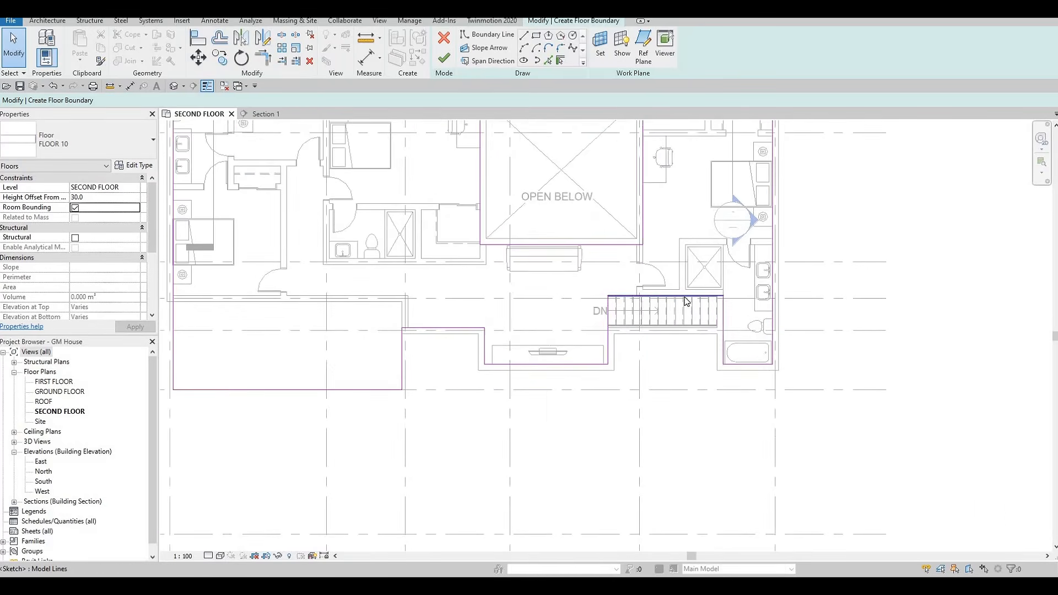
scroll(686, 300, "up", 1)
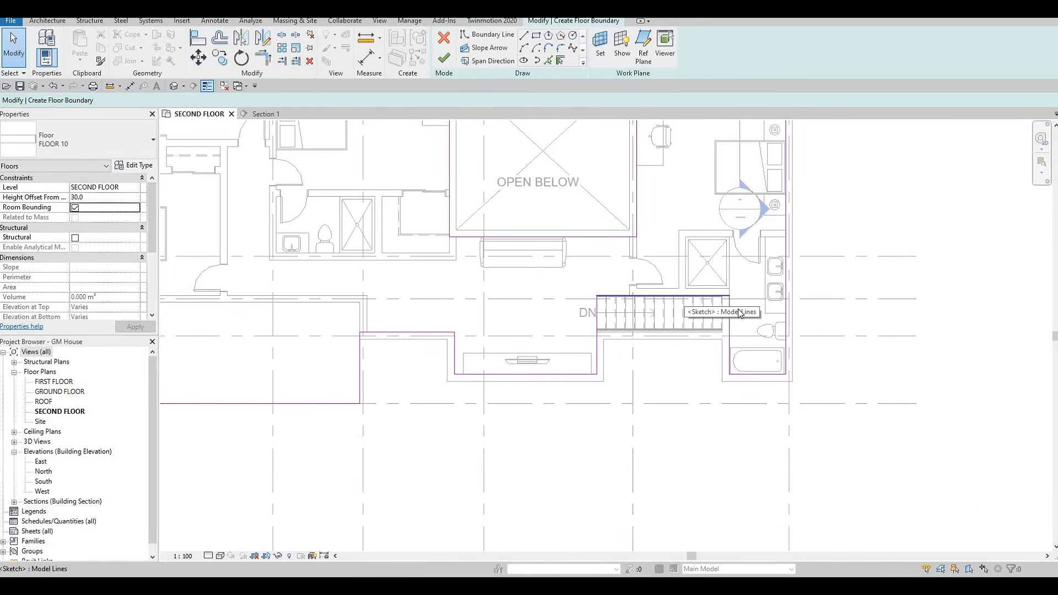
scroll(716, 302, "up", 2)
key("Escape")
key("Escape")
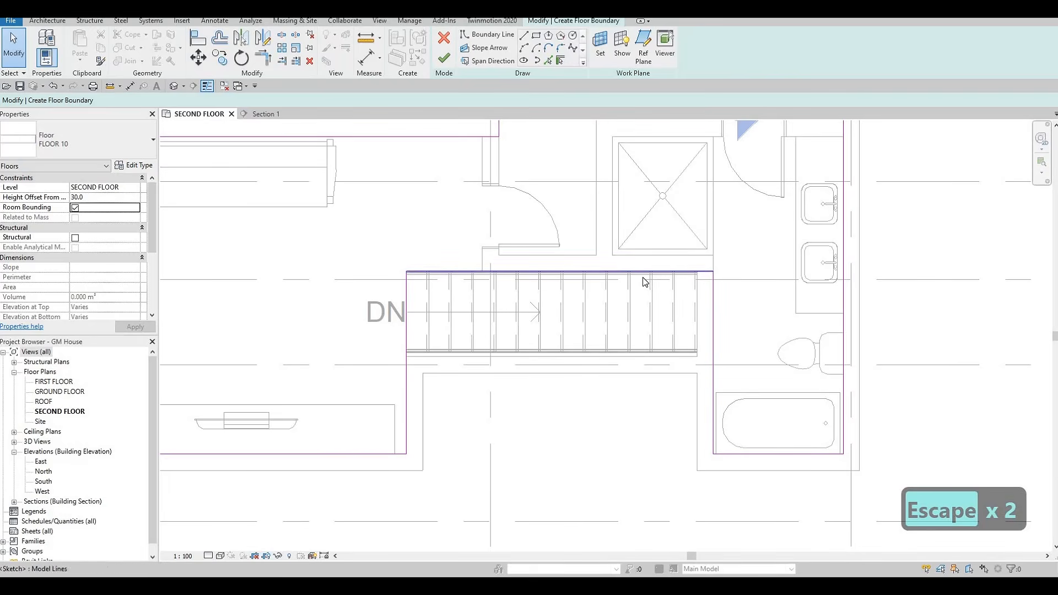
scroll(455, 271, "up", 2)
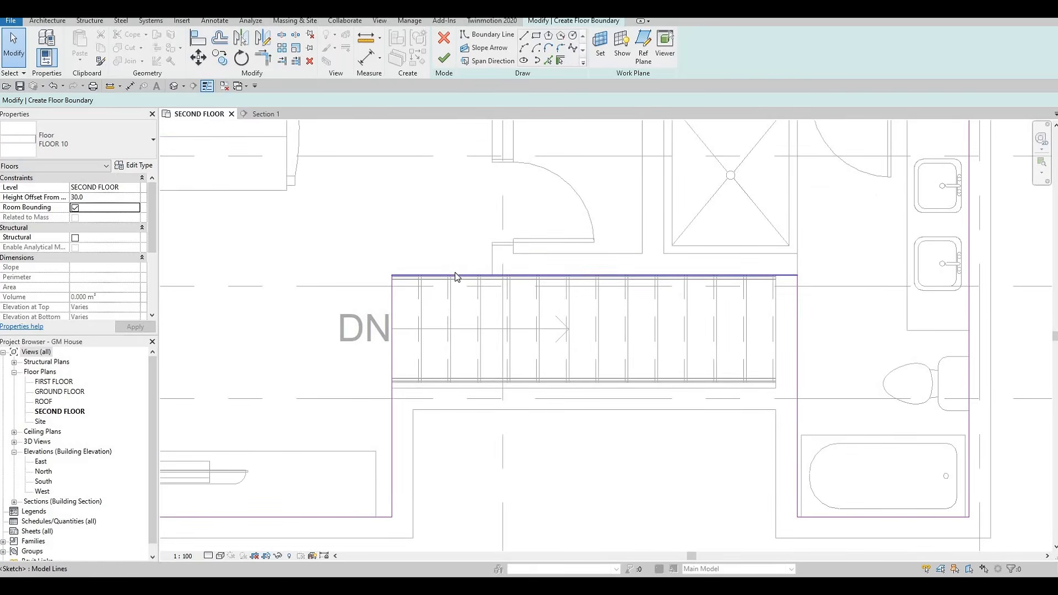
left_click(455, 276)
left_click_drag(455, 276, 454, 271)
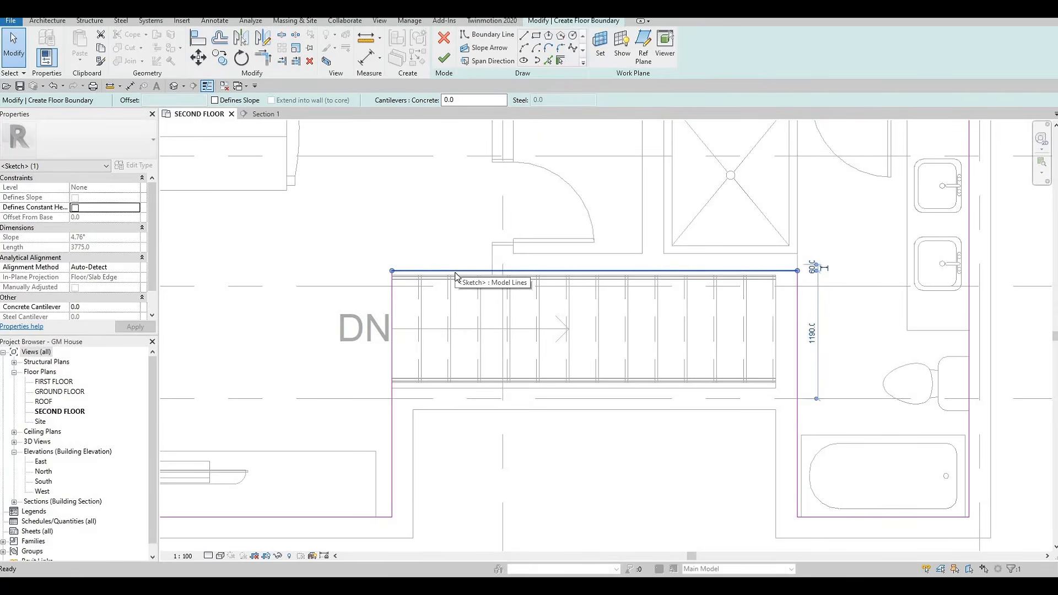
key("Up")
key("Up")
- Undo the last moves of the stair's upper boundary line and of the vertical line by the exterior wall
key("ctrl+z")
key("ctrl+z")
key("ctrl+z")
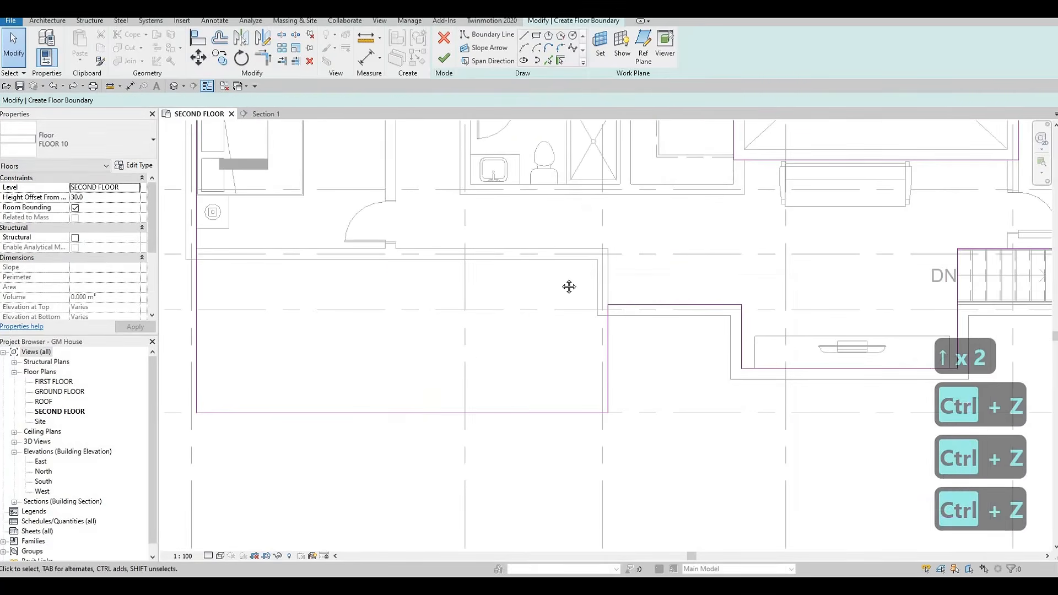
- Realign the vertical boundary line ending the grid H extension with the exterior wall's outer face
scroll(534, 316, "down", 3)
scroll(557, 318, "up", 3)
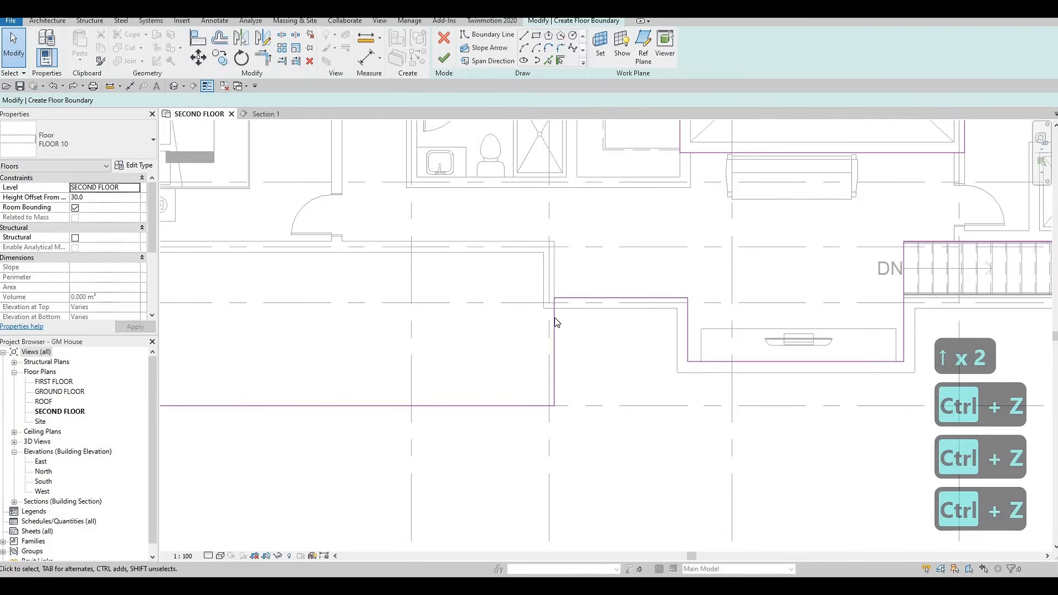
left_click(553, 317)
left_click_drag(542, 319, 548, 282)
key("Escape")
scroll(545, 284, "down", 2)
middle_click_drag(768, 249, 481, 283)
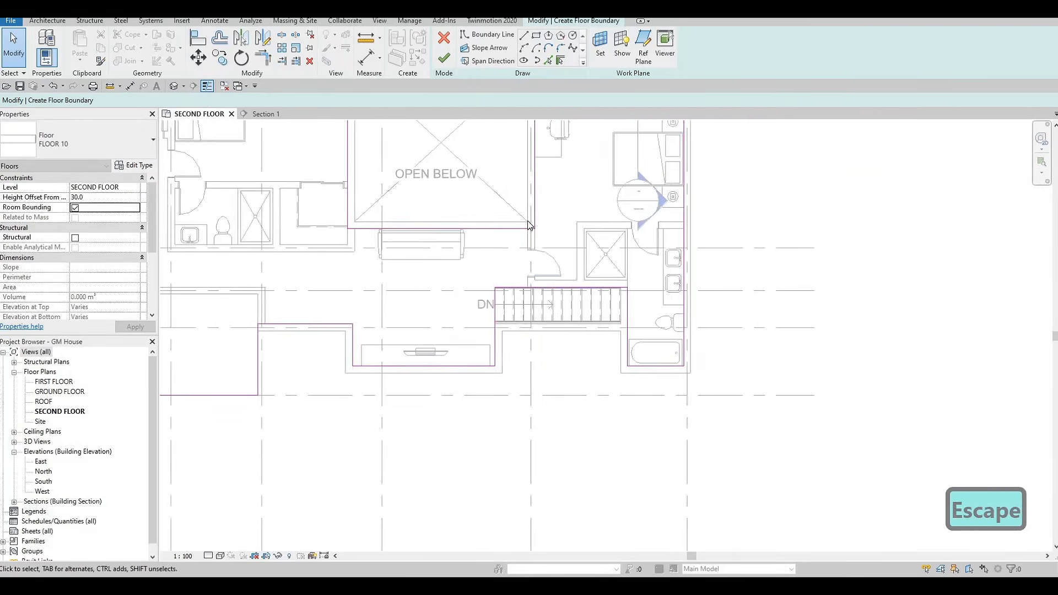
- Draw a boundary line about 60 mm up from the stair's upper line at the bedroom door wall, continuing horizontally about 2700 mm above the stair
scroll(481, 283, "up", 3)
left_click(524, 35)
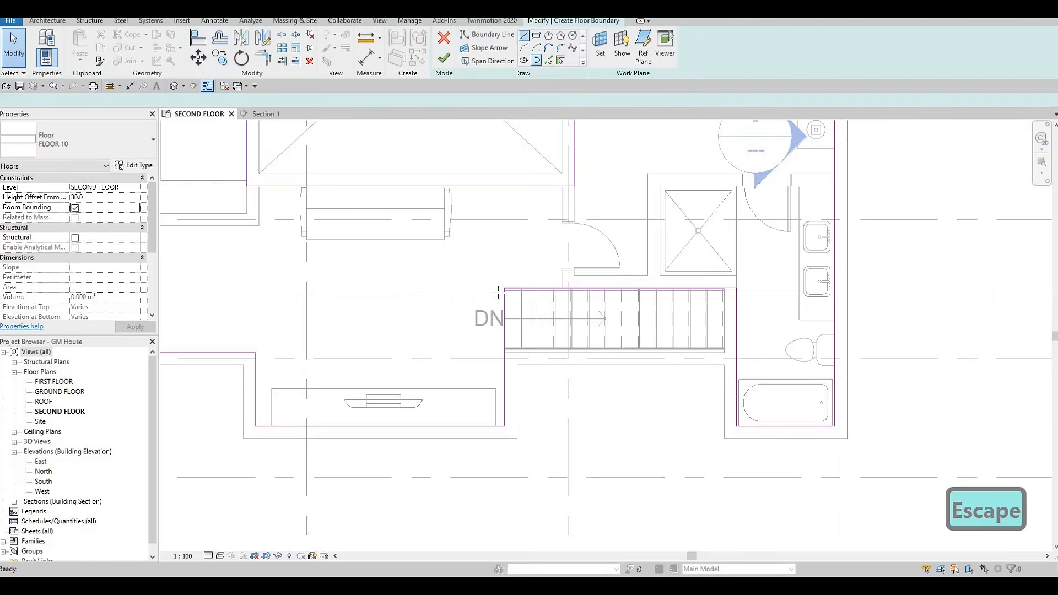
scroll(600, 280, "up", 3)
scroll(500, 297, "up", 2)
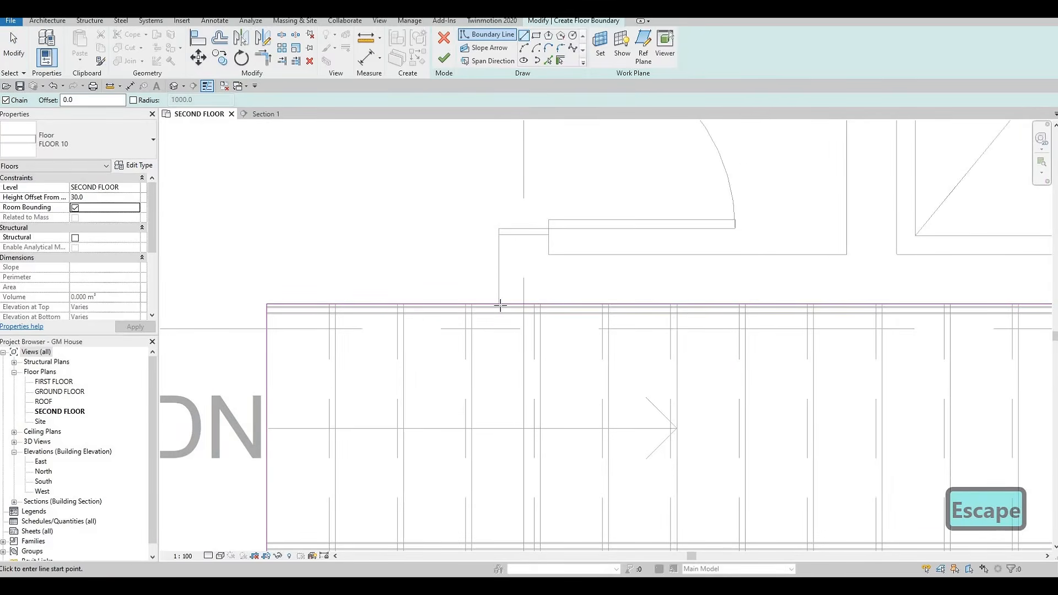
left_click(499, 296)
left_click(498, 291)
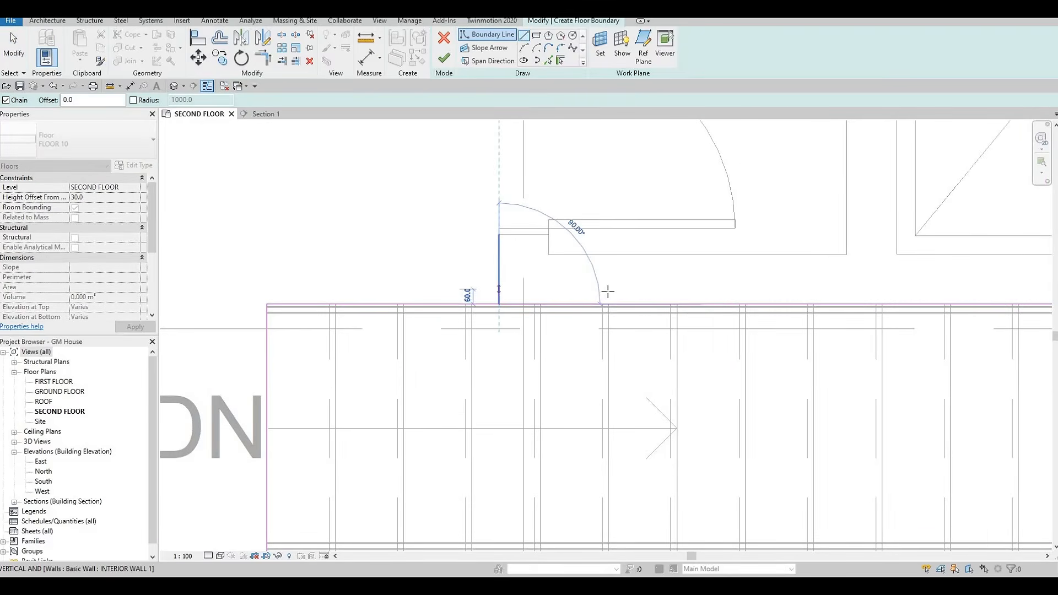
scroll(609, 292, "down", 1)
middle_click_drag(865, 293, 590, 302)
left_click(769, 298)
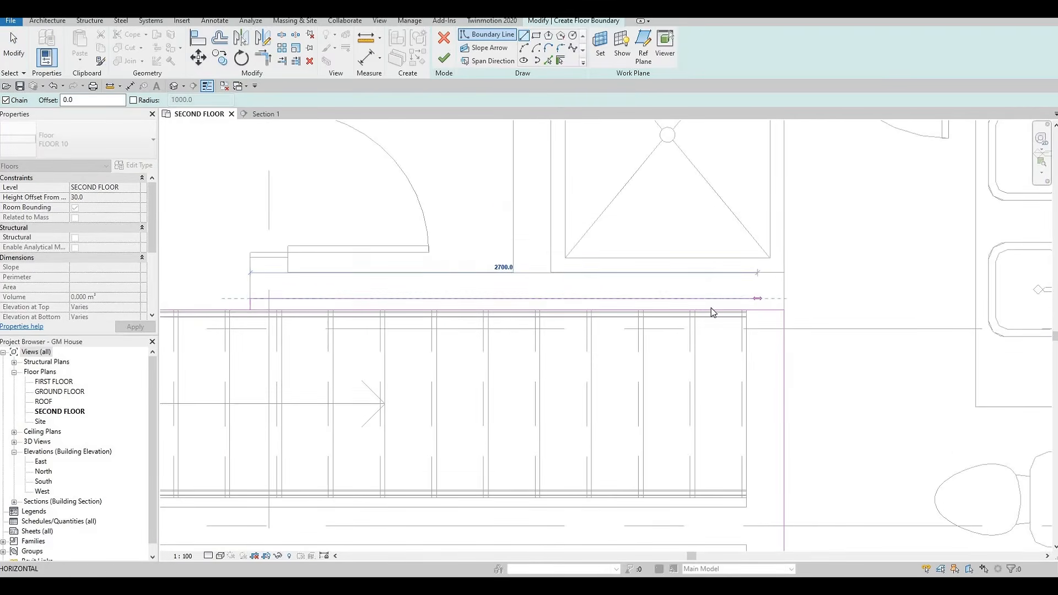
- Trim the stair's upper boundary line to the new short vertical line, and join the new horizontal line to the bathroom's side line
key("Escape")
key("Escape")
key("t")
key("r")
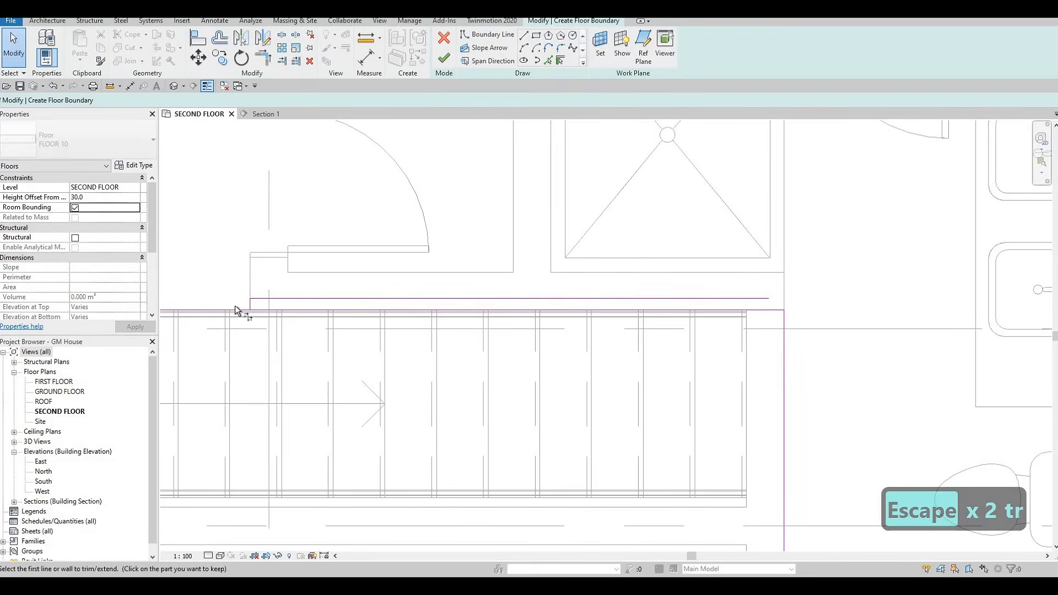
left_click(251, 299)
key("Escape")
key("Escape")
key("t")
key("r")
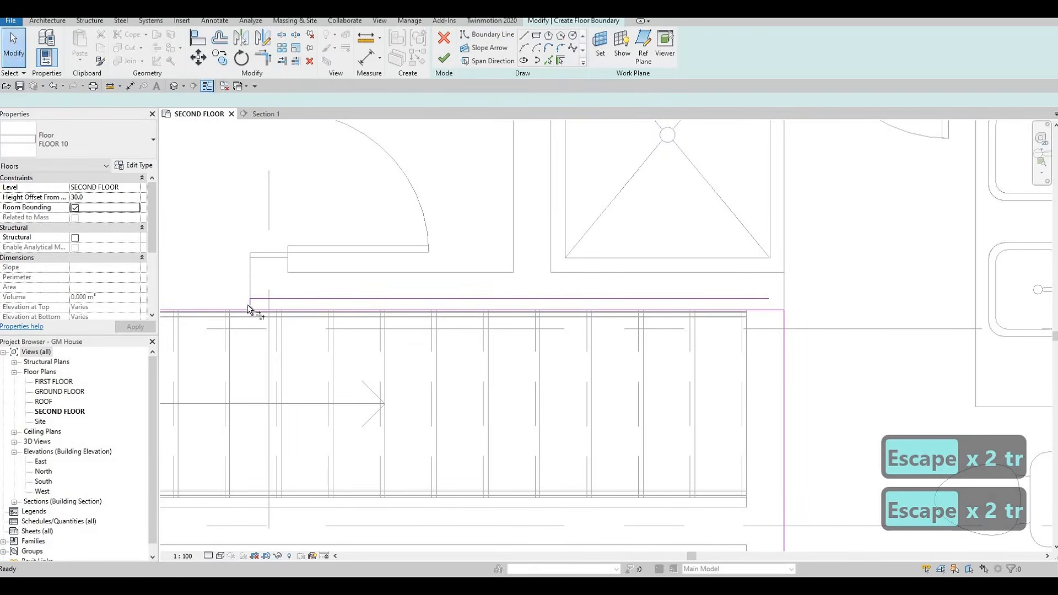
left_click(751, 298)
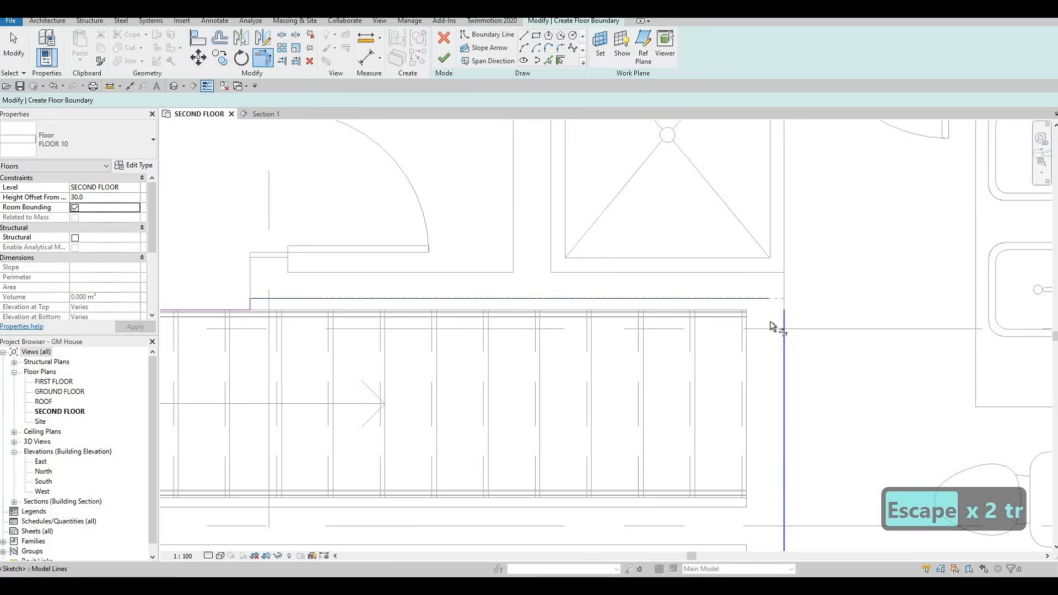
left_click(777, 328)
scroll(733, 304, "down", 4)
key("Escape")
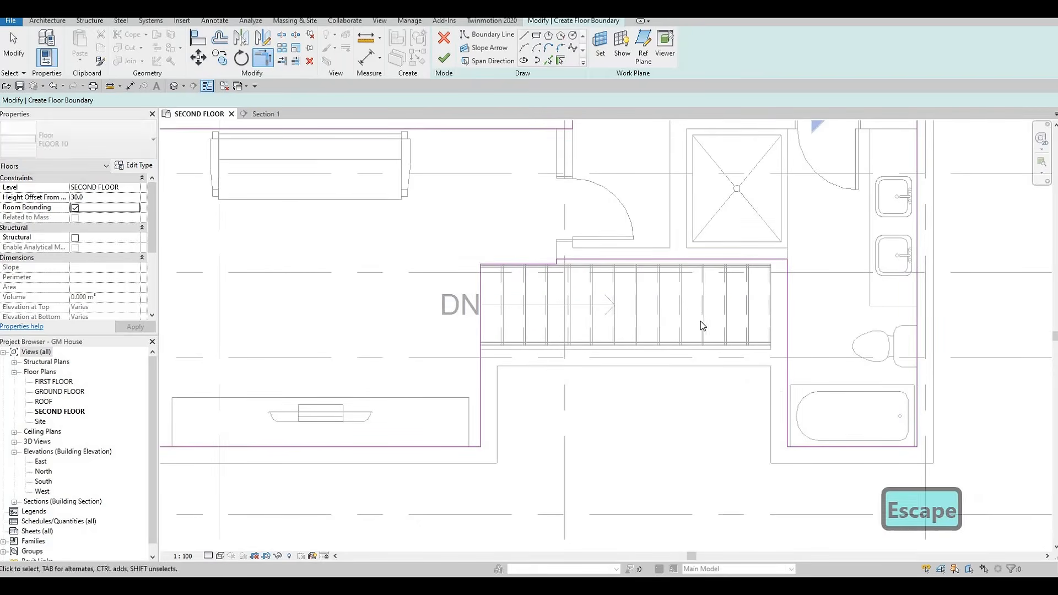
- Check the boundary loop around the stair, the open-below void and the rest of the second floor
middle_click_drag(709, 271, 712, 296)
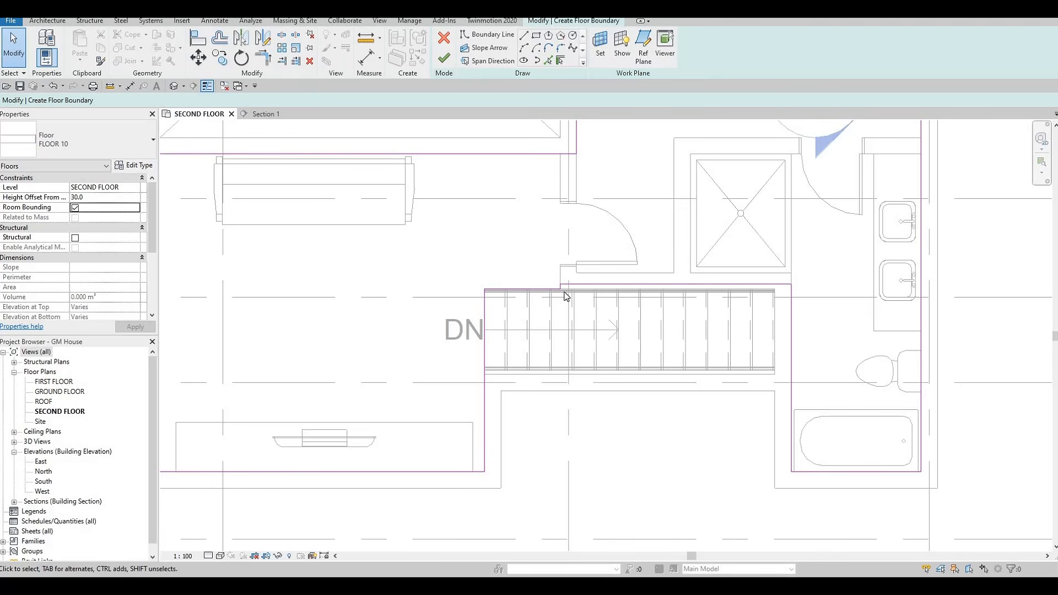
scroll(518, 308, "down", 1)
mouse_move(518, 308)
middle_mouse_down()
mouse_move(725, 307)
mouse_move(711, 347)
middle_mouse_up()
scroll(723, 290, "down", 2)
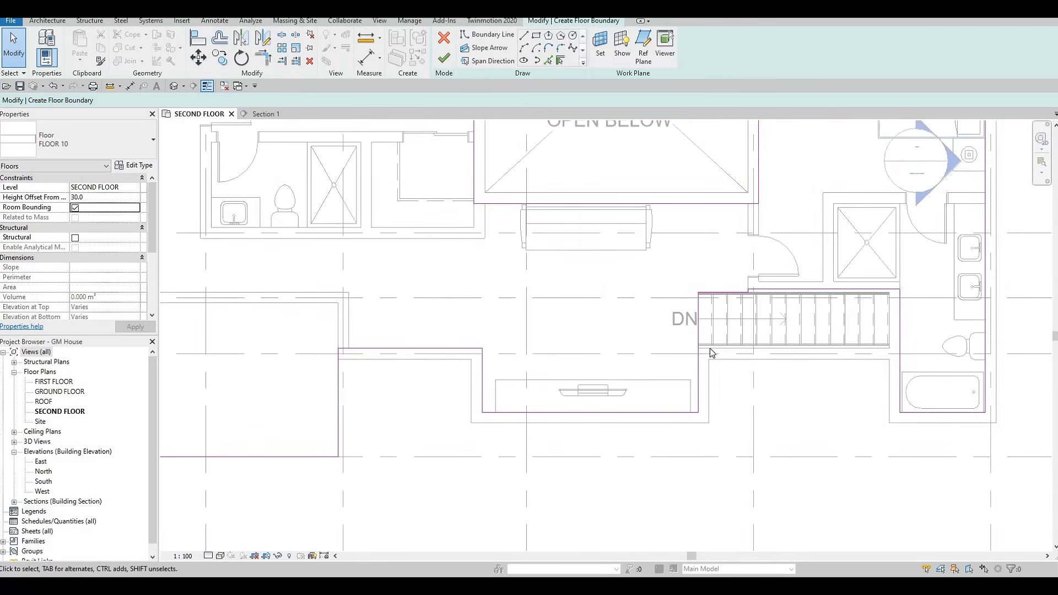
middle_click_drag(542, 245, 658, 362)
scroll(658, 361, "down", 1)
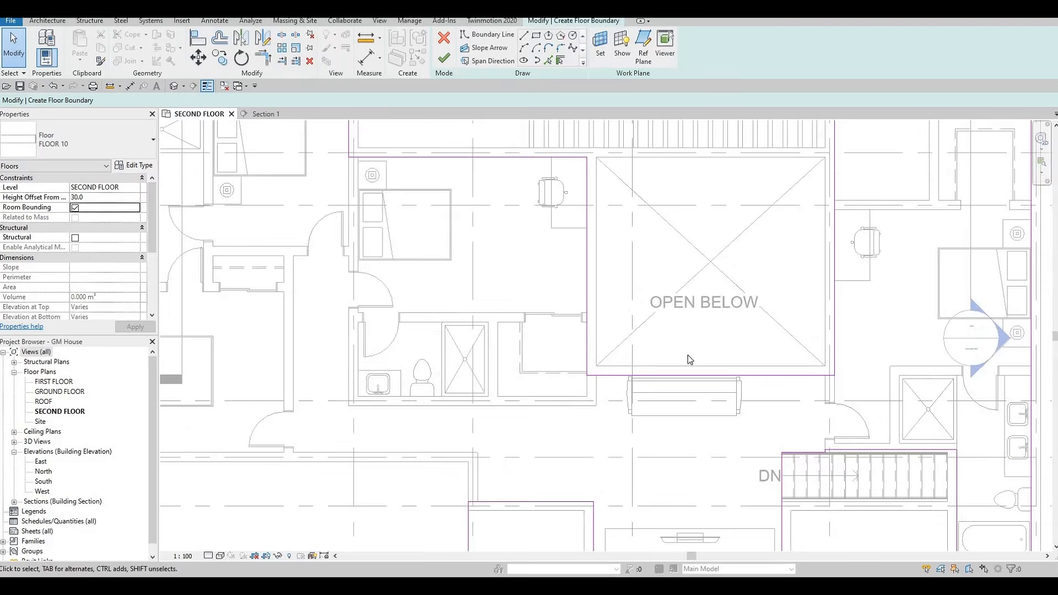
scroll(688, 360, "down", 1)
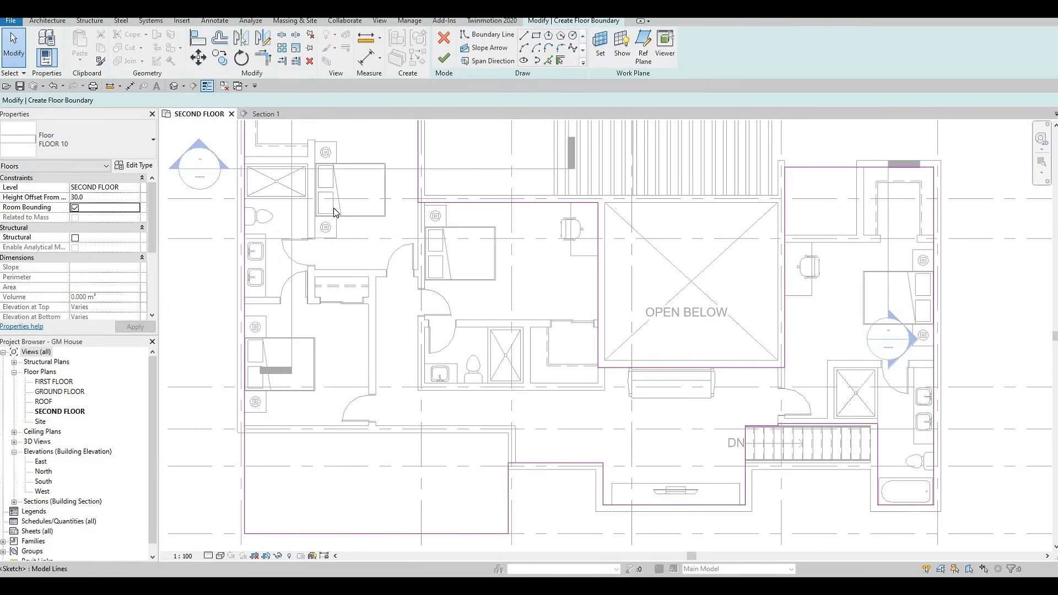
scroll(342, 218, "down", 1)
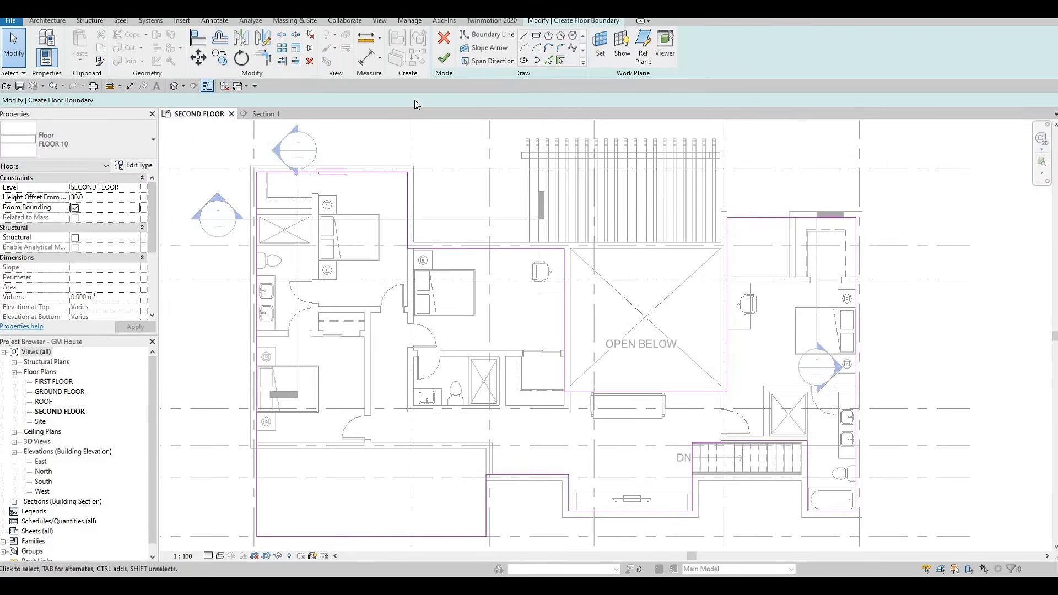
- Finish the floor sketch without attaching walls to its bottom, and view the new floor in the 3D view
left_click(442, 61)
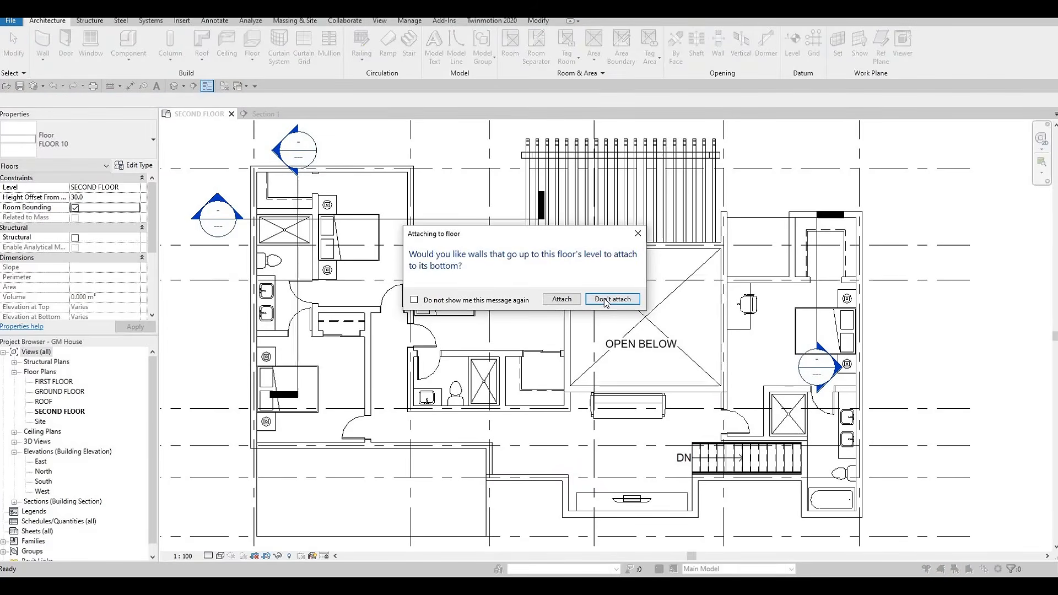
left_click(609, 298)
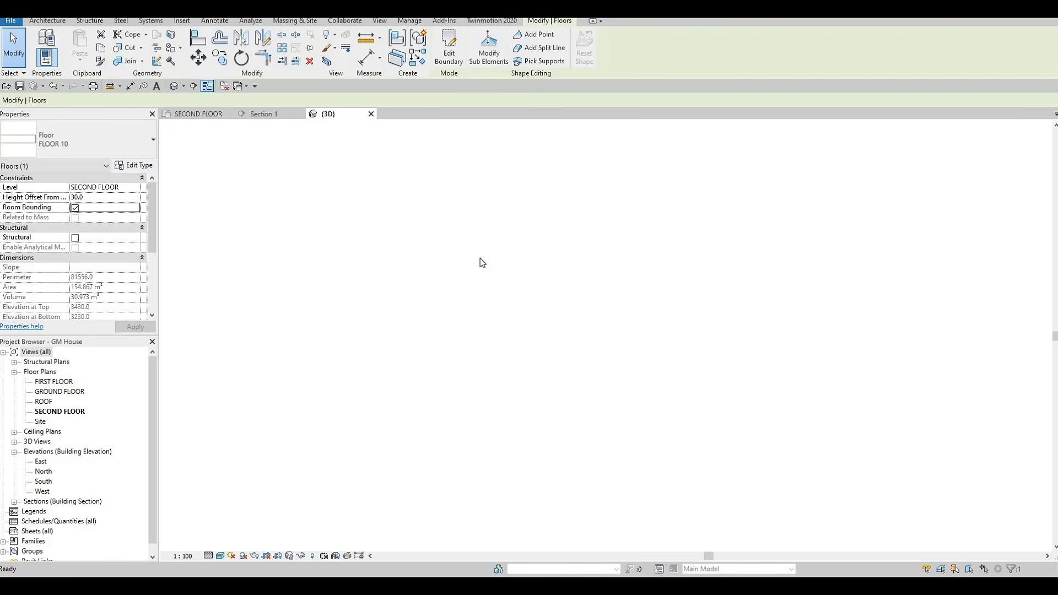
middle_click_drag(652, 387, 771, 347, "shift")
scroll(561, 286, "up", 2)
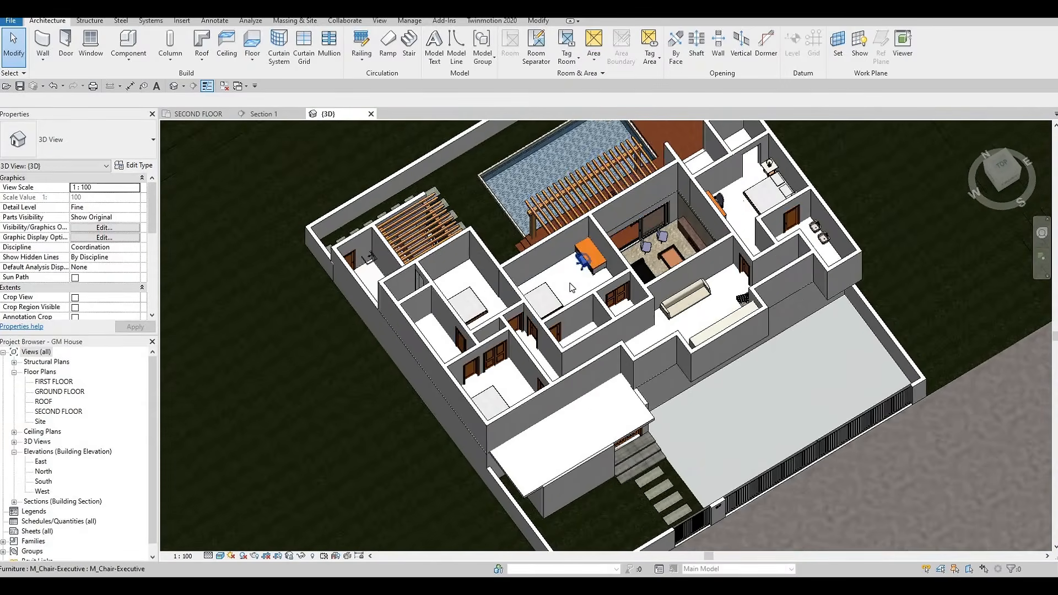
- Examine the new second-floor slab in 3D across the bedrooms, hallway, bathrooms and the slab over the front entrance
scroll(560, 286, "up", 2)
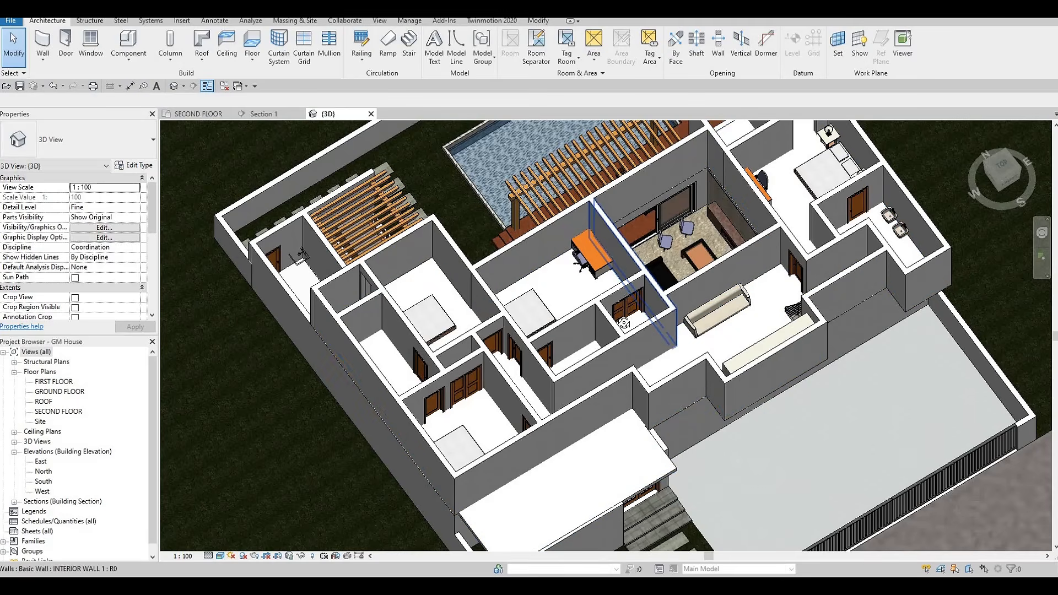
mouse_move(868, 266)
middle_mouse_down("shift")
mouse_move(860, 286)
mouse_move(873, 259)
middle_mouse_up("shift")
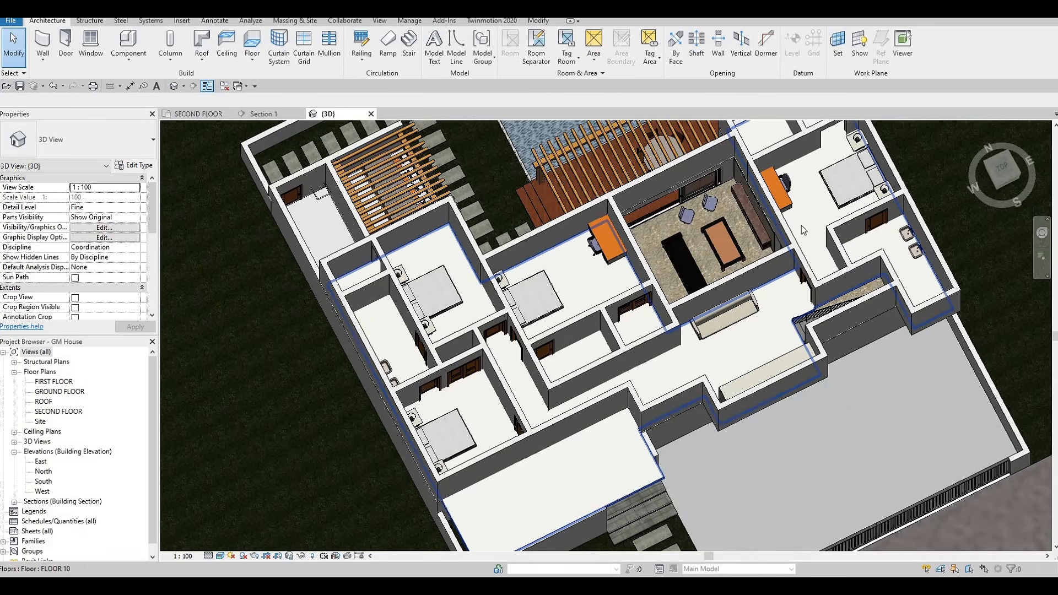
middle_click_drag(694, 232, 397, 234, "shift")
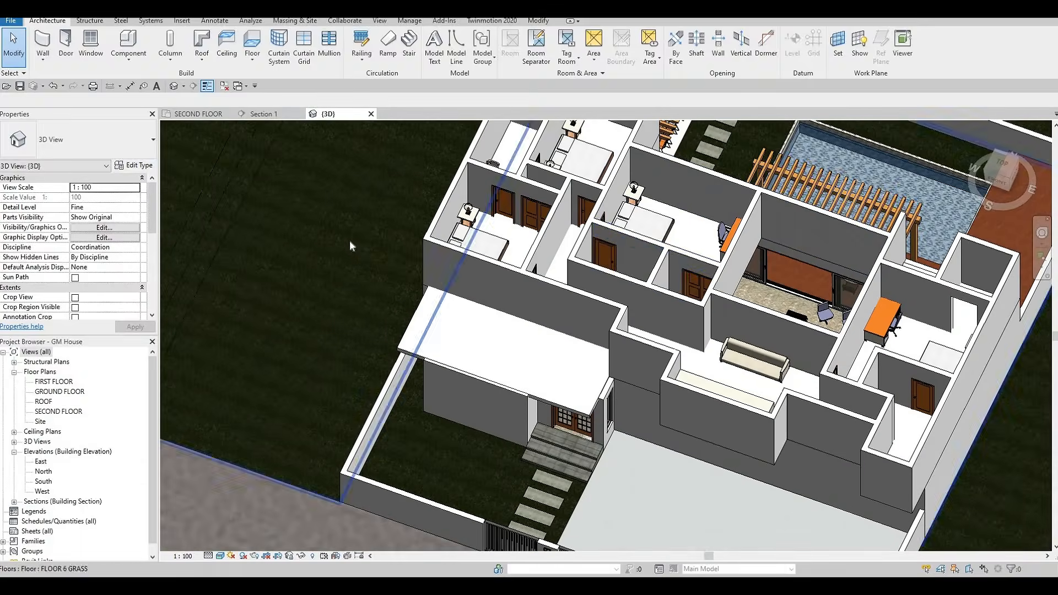
middle_click_drag(644, 242, 344, 254)
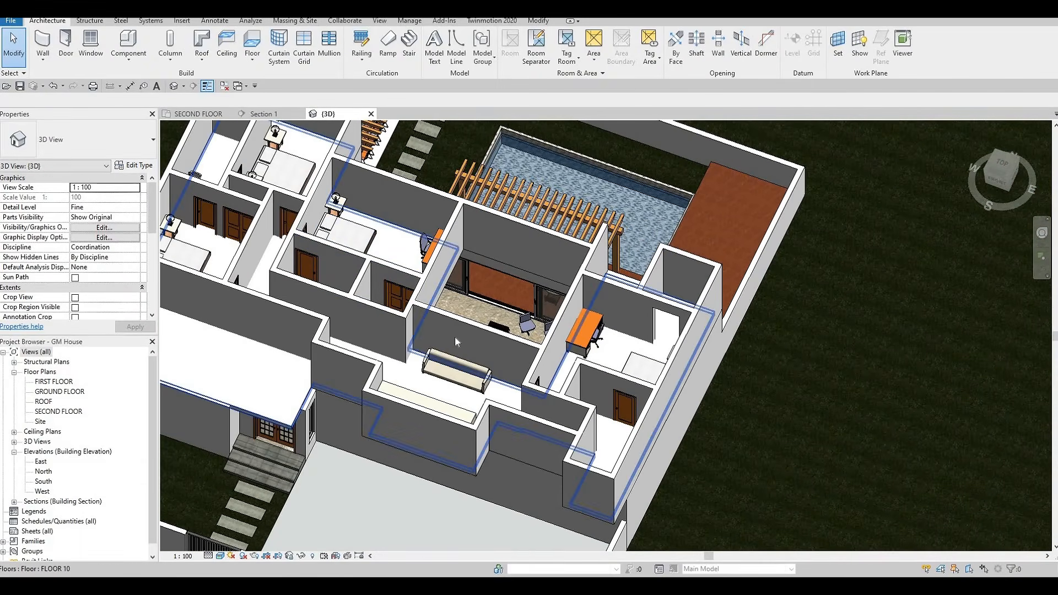
middle_click_drag(395, 292, 716, 249, "shift")
scroll(722, 282, "down", 3)
scroll(716, 246, "up", 5)
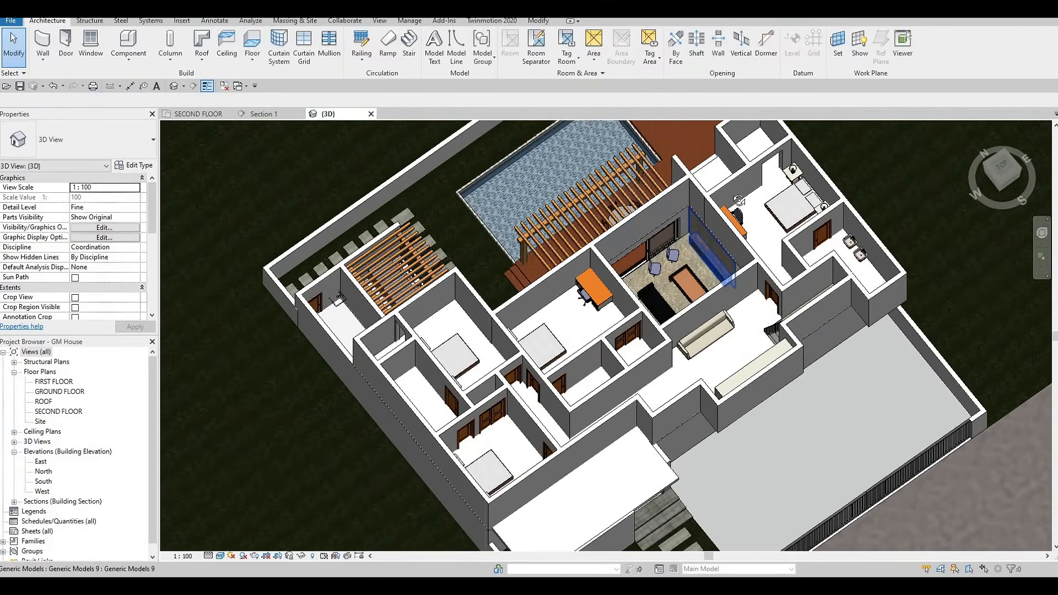
- Examine the open-below void over the living room up close, including its surrounding walls and the adjoining hallway shelving
scroll(638, 236, "up", 6)
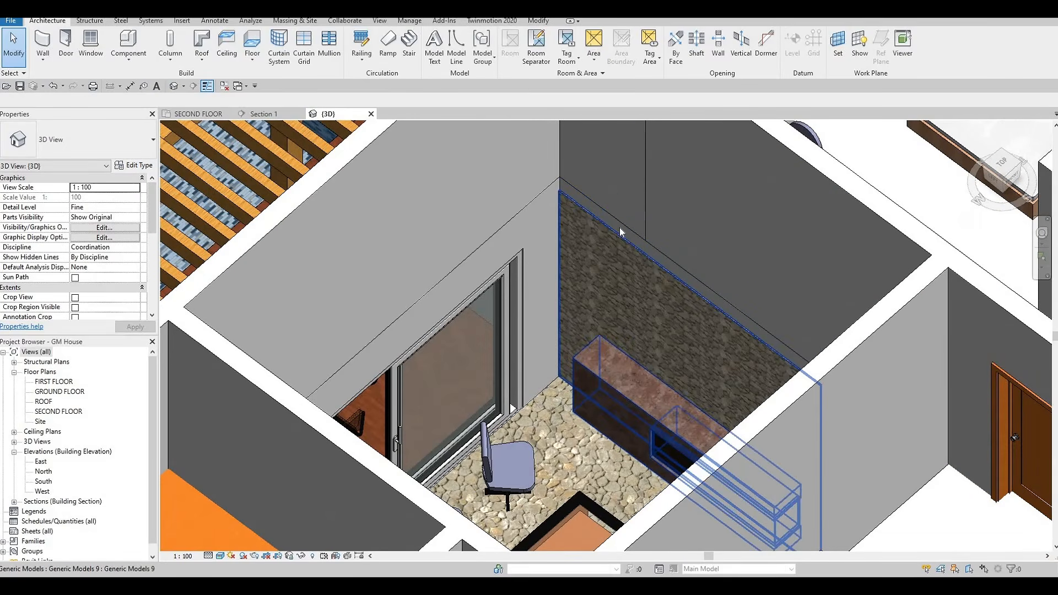
middle_click_drag(733, 218, 930, 276, "shift")
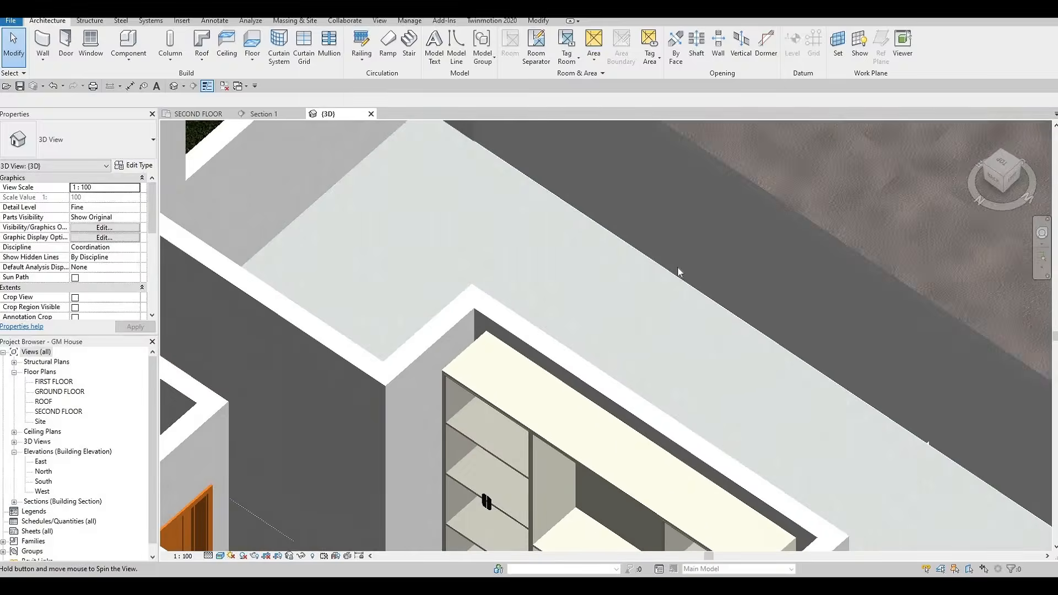
scroll(674, 271, "down", 1)
middle_click_drag(661, 270, 690, 135)
middle_click_drag(606, 210, 689, 135)
scroll(688, 135, "down", 3)
middle_click_drag(539, 311, 600, 165)
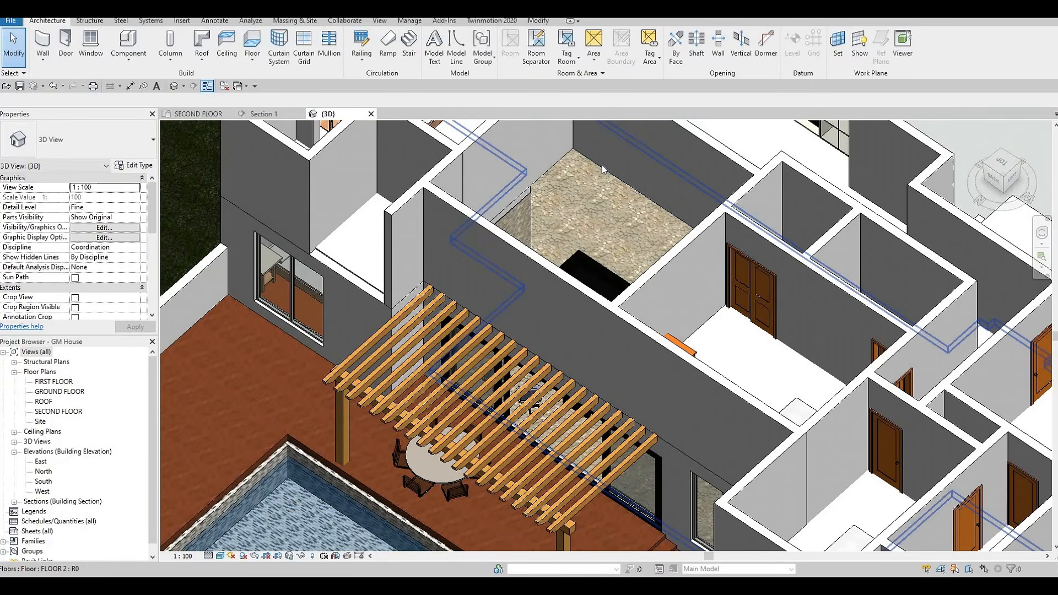
- Inspect the whole house in 3D from the side, the front gate and the pool and pergola side
scroll(689, 170, "down", 1)
middle_click_drag(688, 172, 888, 222, "shift")
scroll(659, 307, "down", 2)
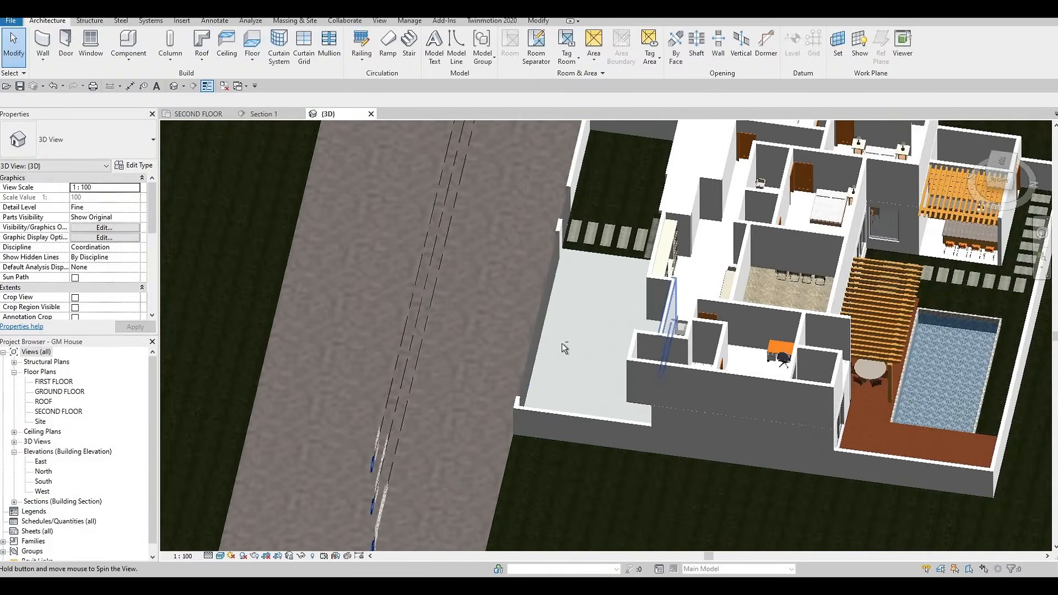
middle_click_drag(561, 342, 167, 328, "shift")
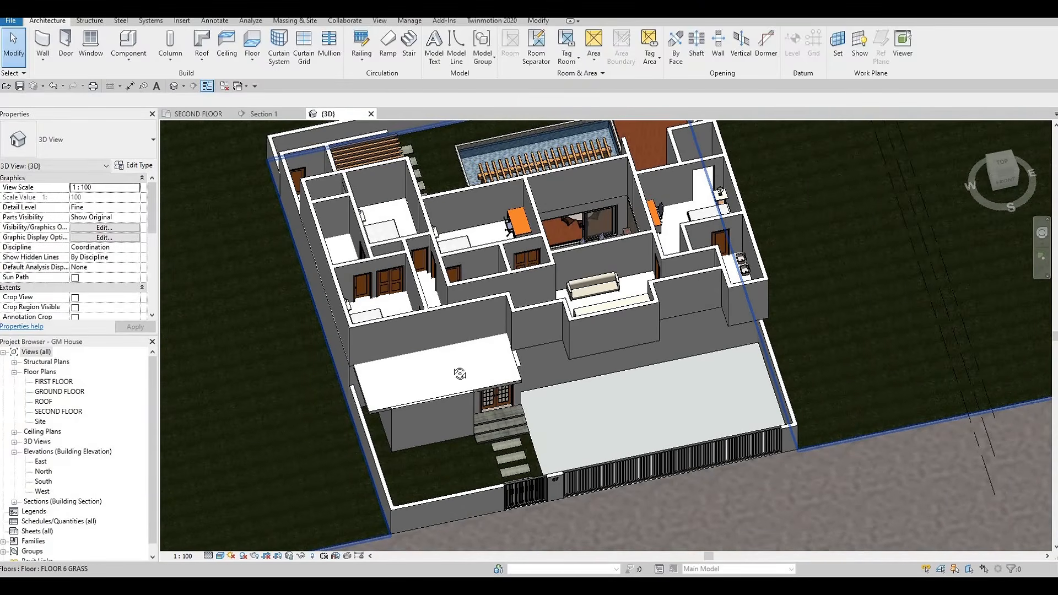
middle_click_drag(460, 374, 603, 406, "shift")
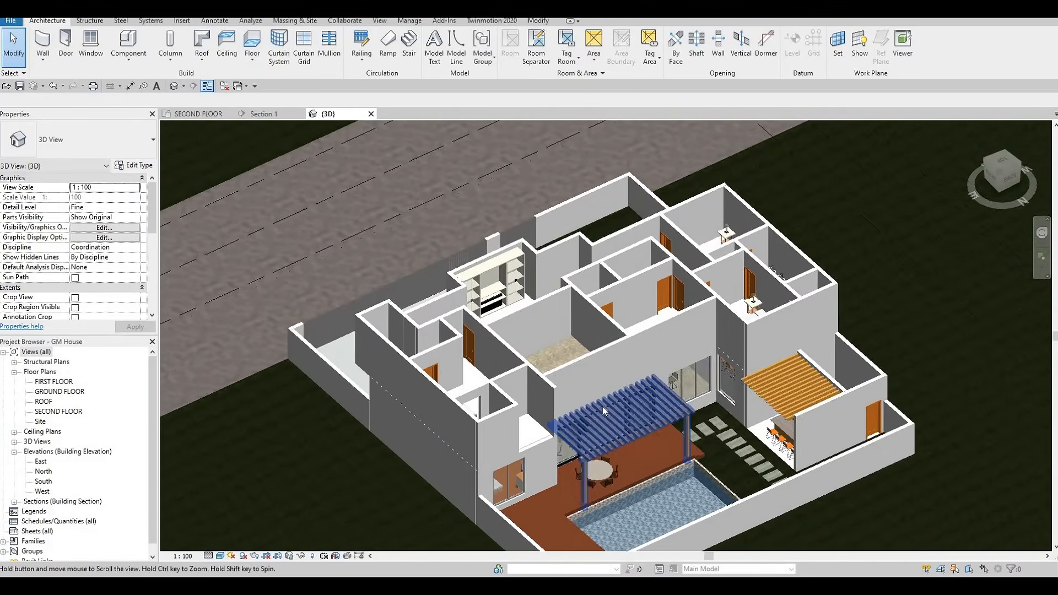
scroll(603, 406, "up", 2)
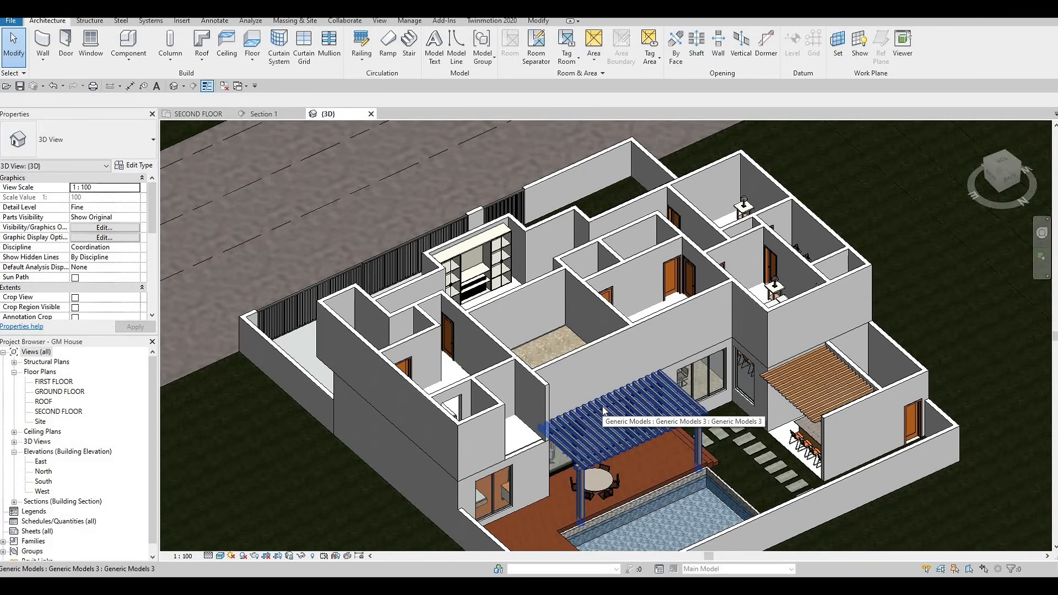